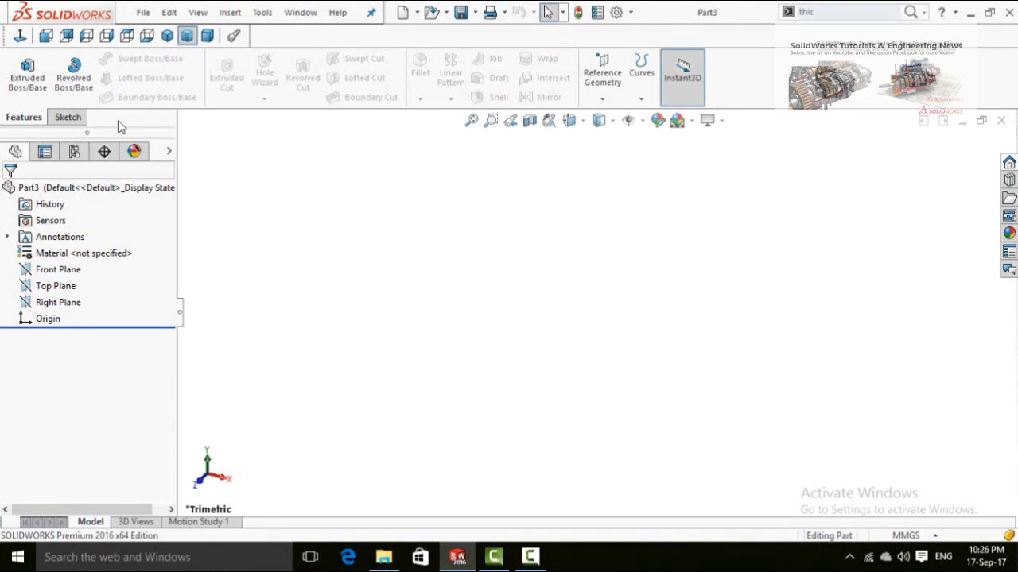
- Add the Sheet Metal toolset to the CommandManager and display its commands
right_click(67, 119)
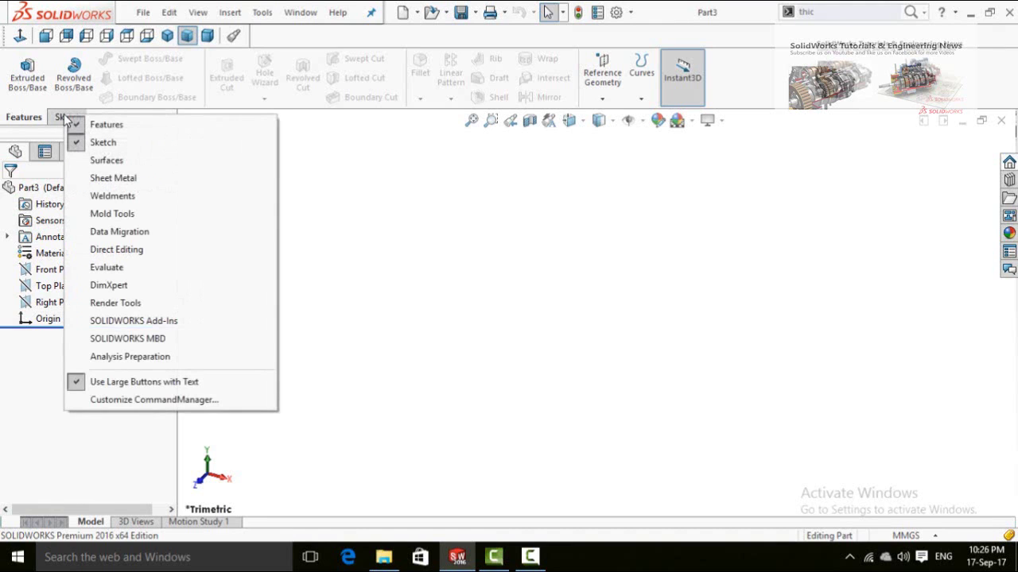
click(116, 180)
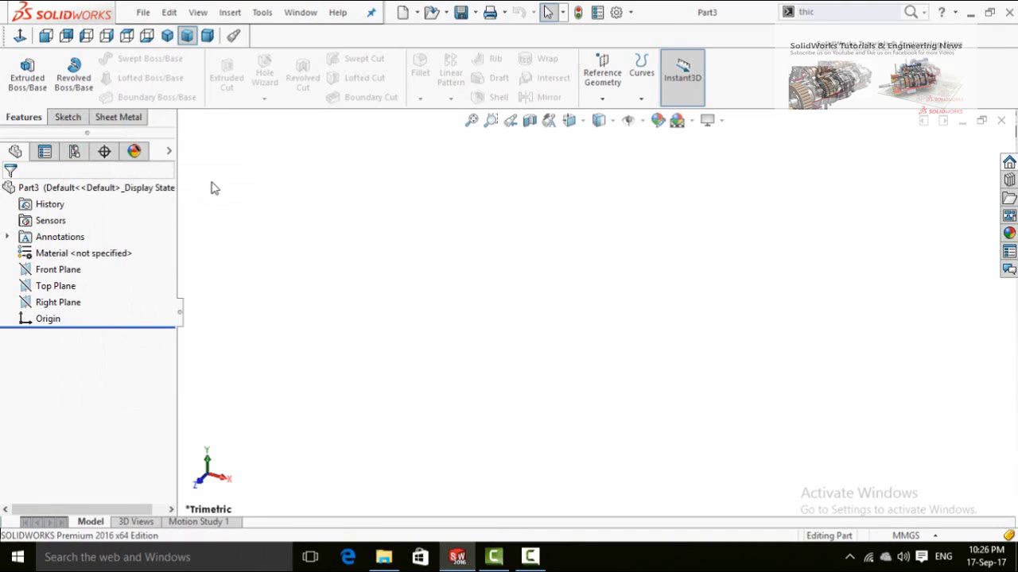
click(117, 119)
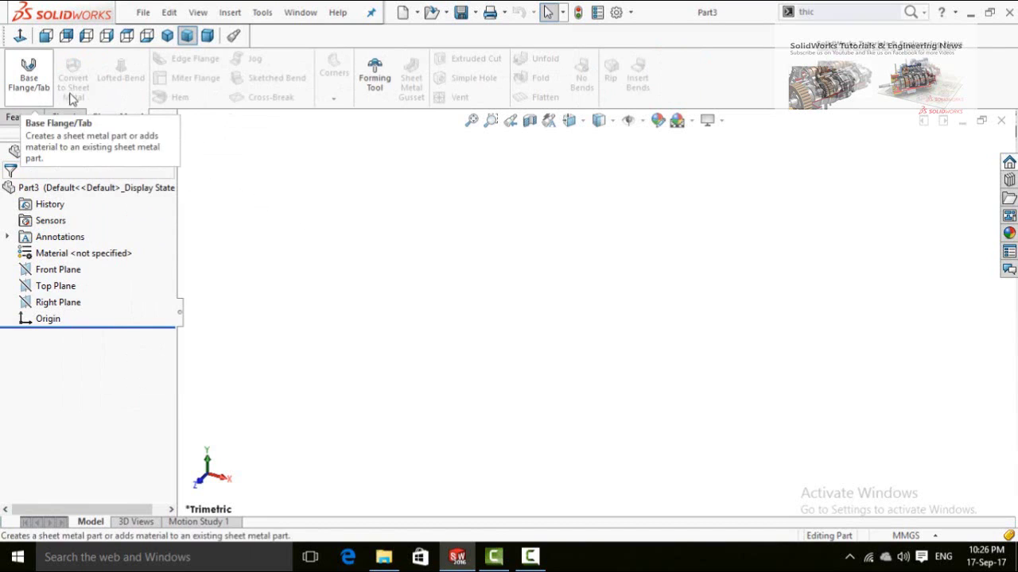
click(22, 117)
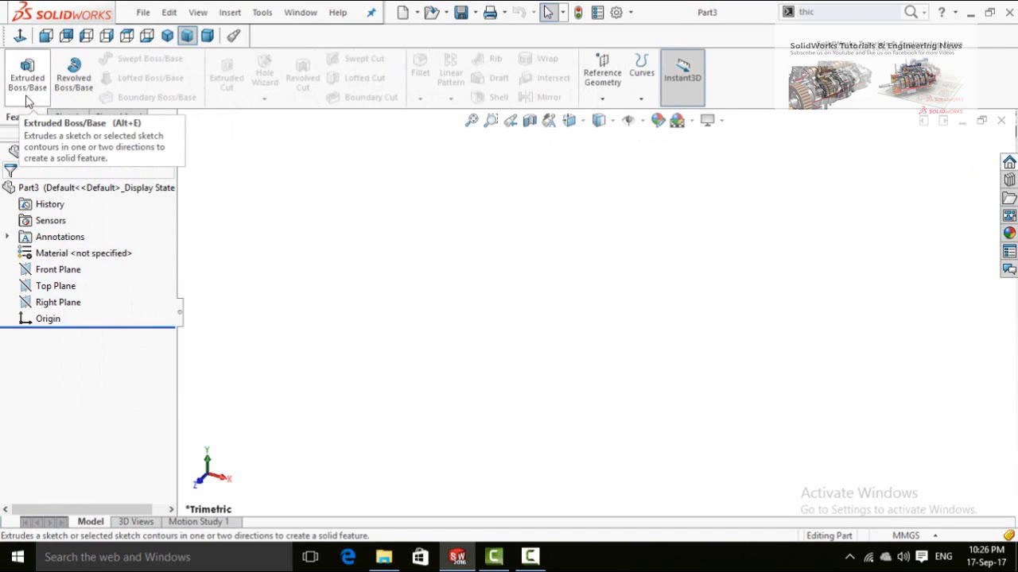
click(115, 120)
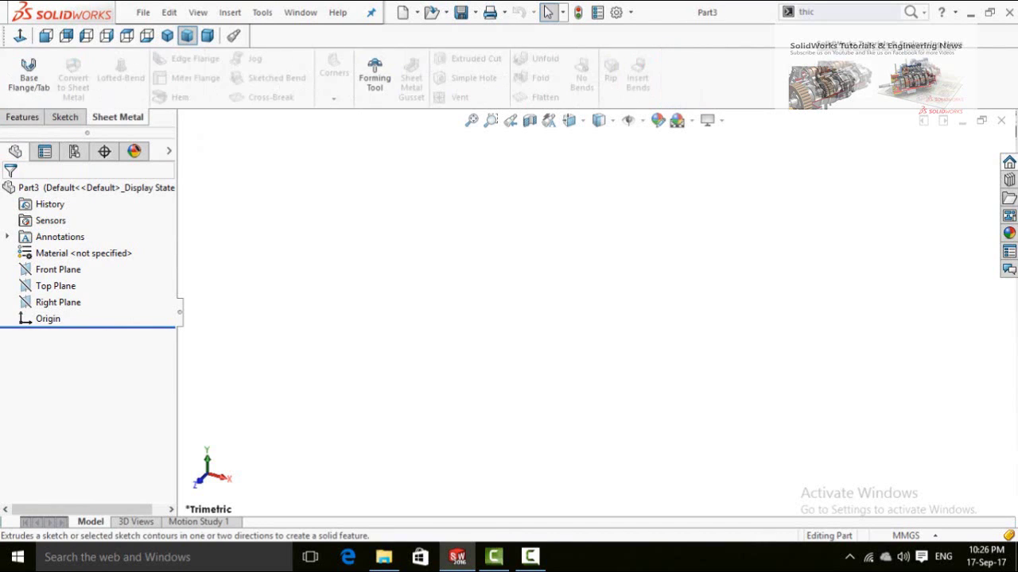
- Sketch a center rectangle from the origin on the Front Plane and start a Base Flange from it
click(56, 270)
click(58, 252)
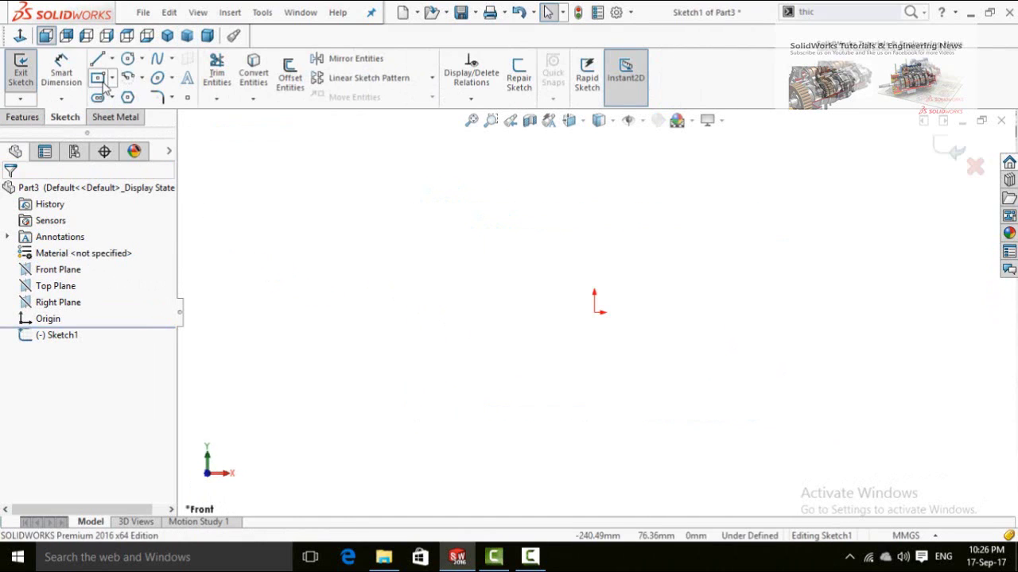
click(97, 77)
click(594, 313)
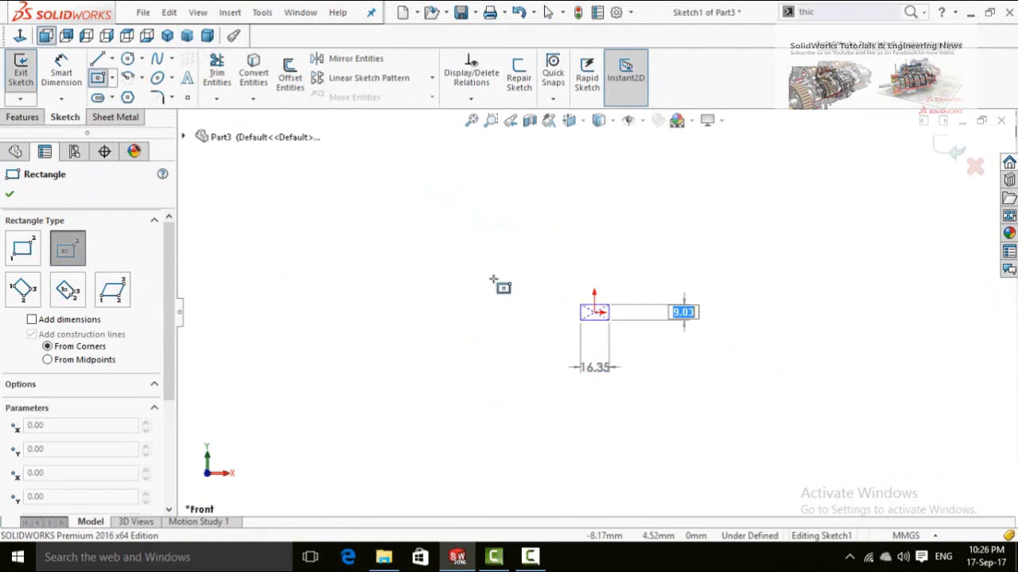
click(407, 240)
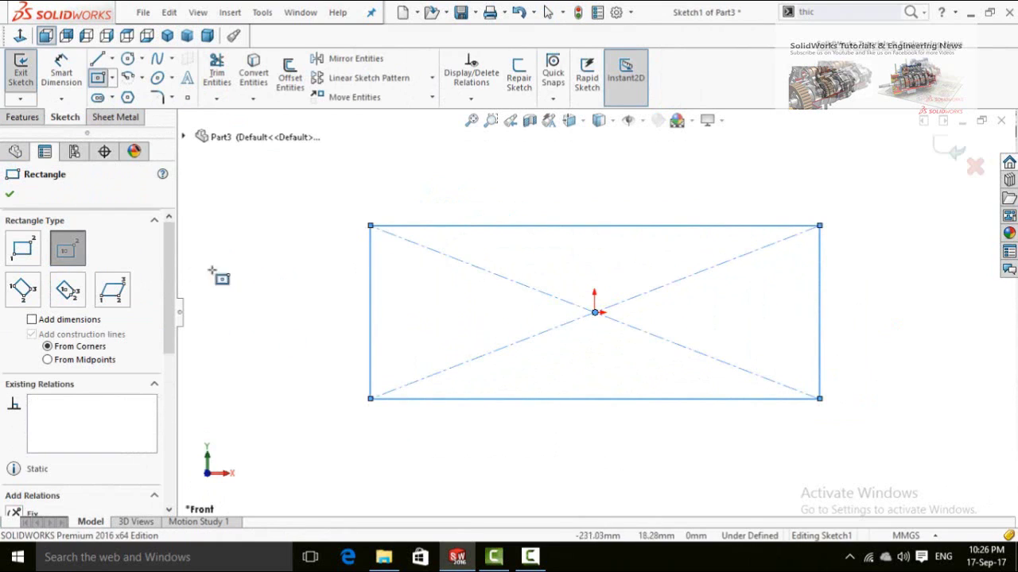
click(116, 117)
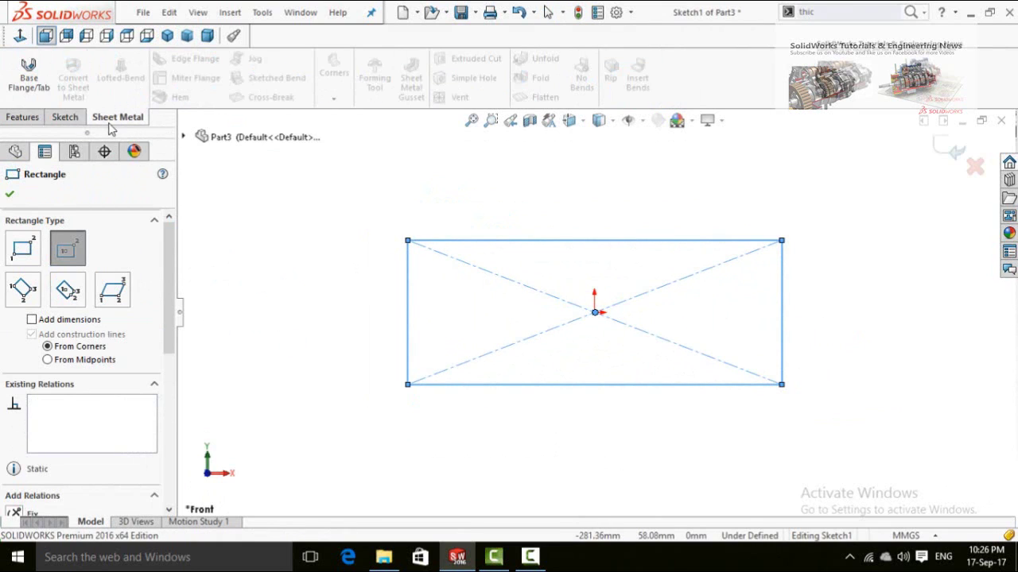
click(26, 76)
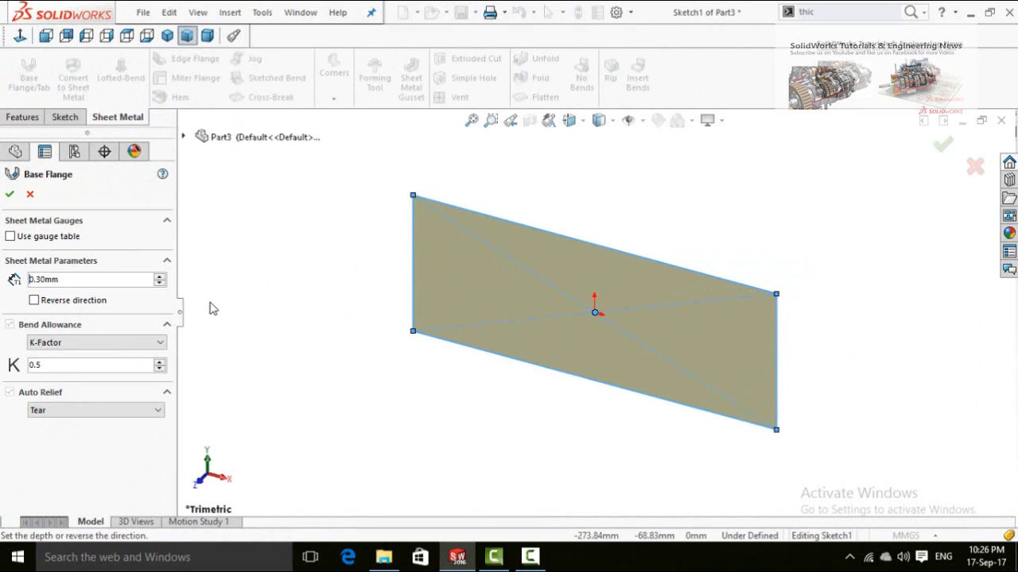
click(10, 238)
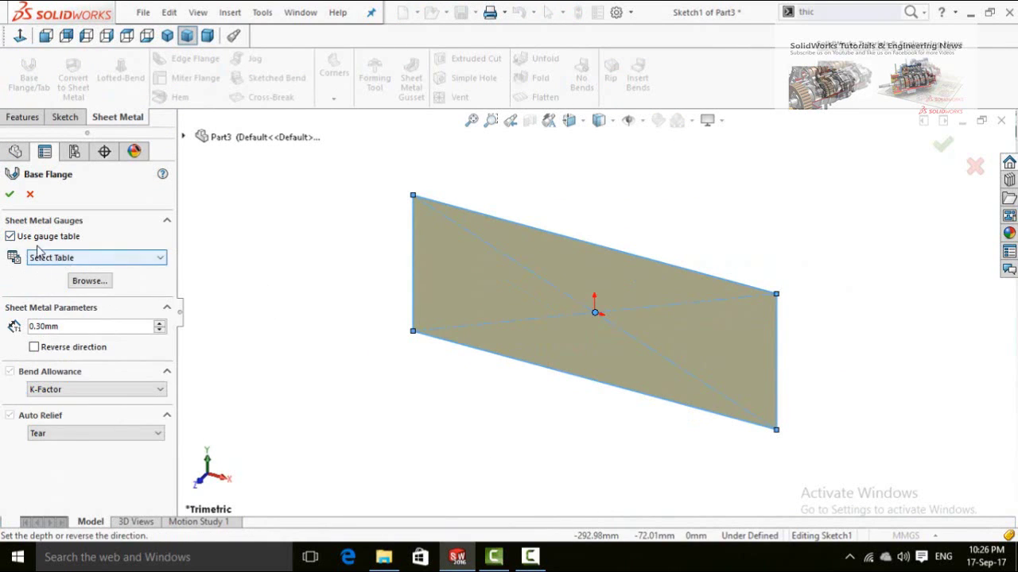
click(79, 260)
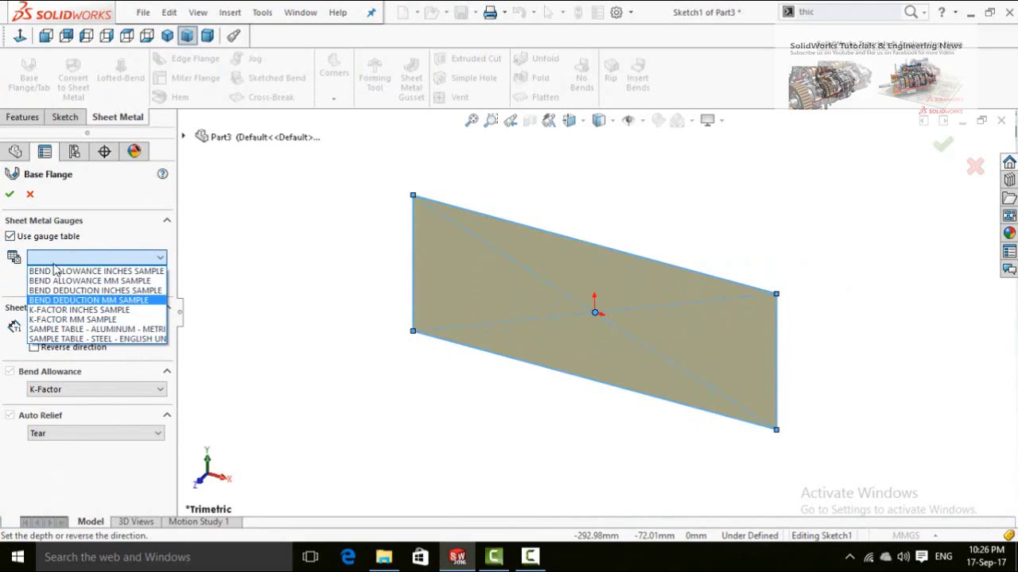
click(26, 242)
click(11, 236)
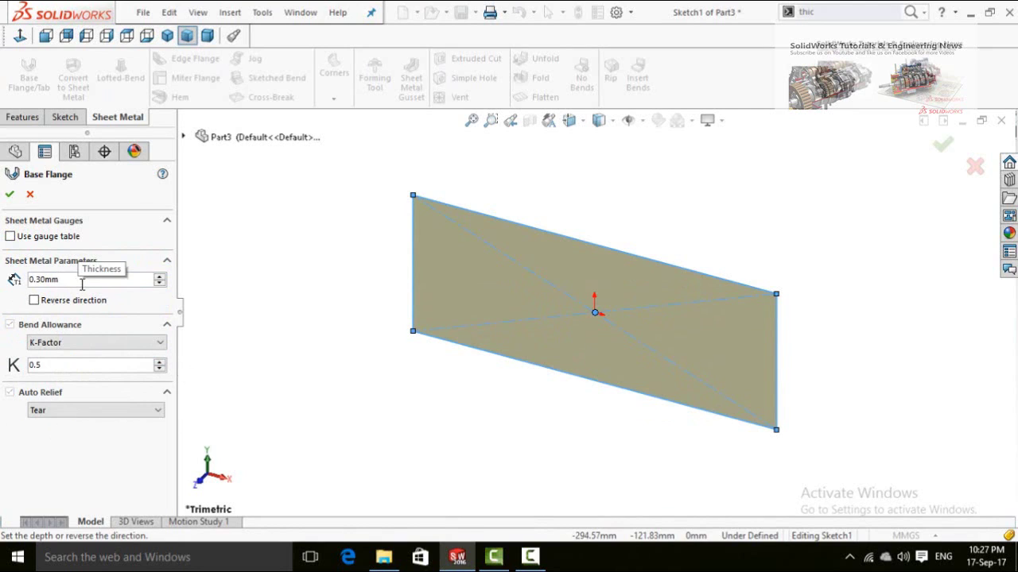
- Set the sheet thickness to 0.1 mm and create the base flange from the rectangle
double_click(82, 282)
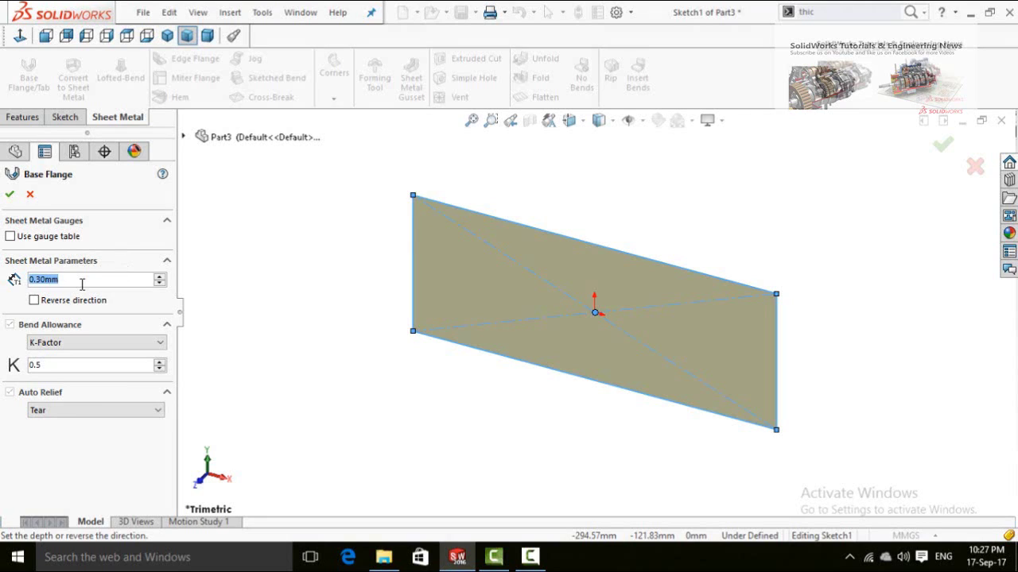
text(0)
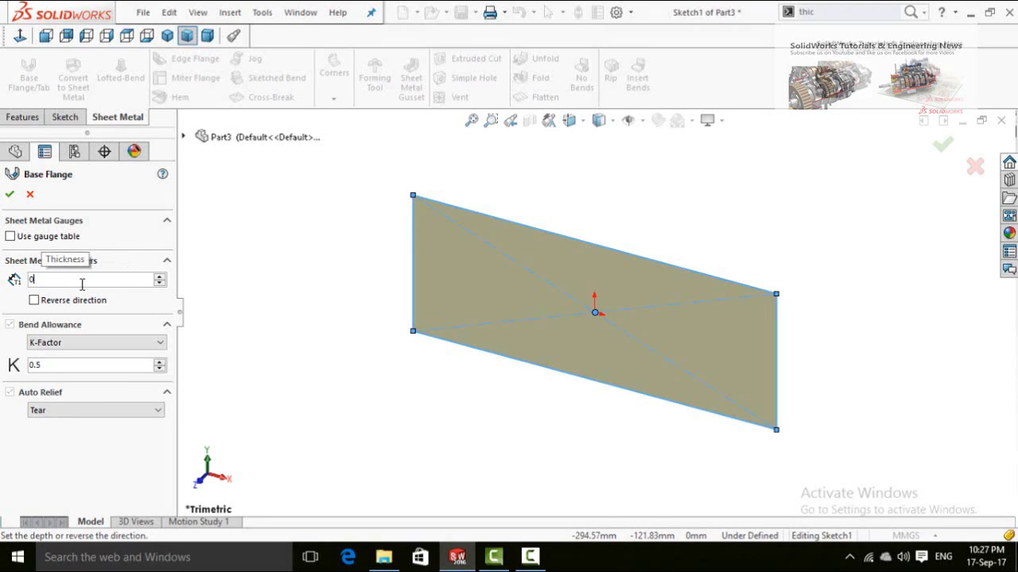
text(.1)
key(Return)
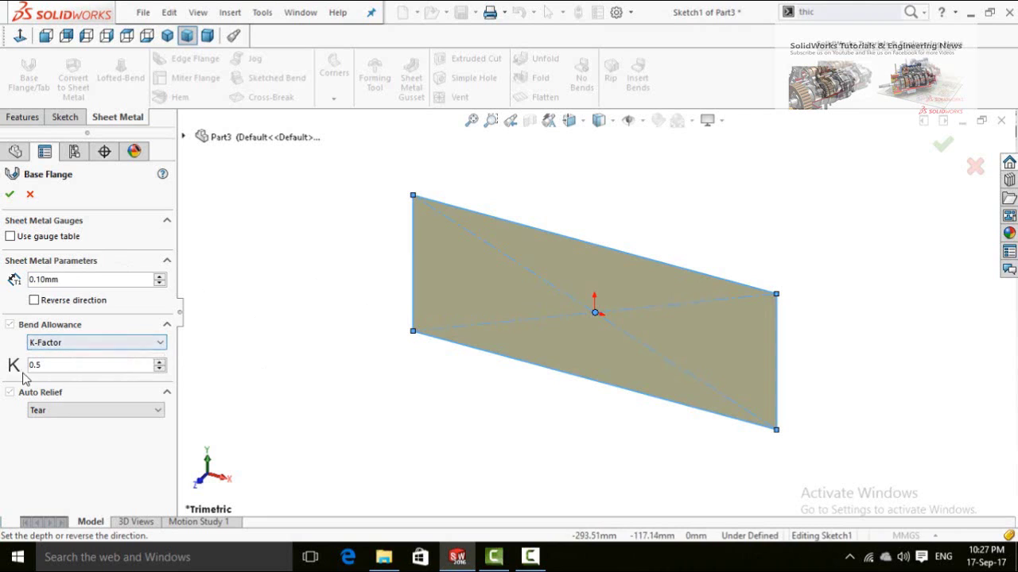
click(9, 194)
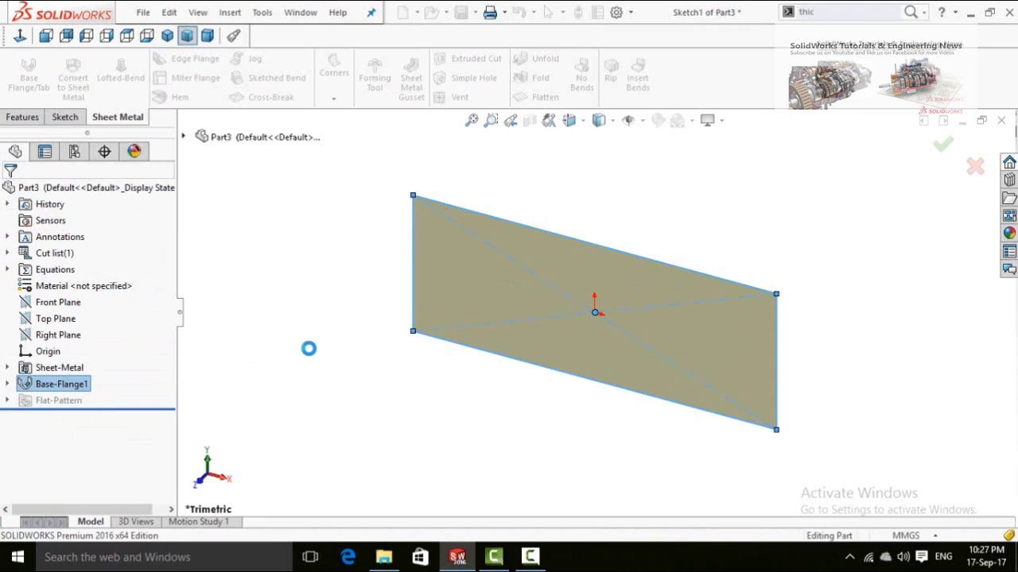
middle_drag(347, 279, 402, 223)
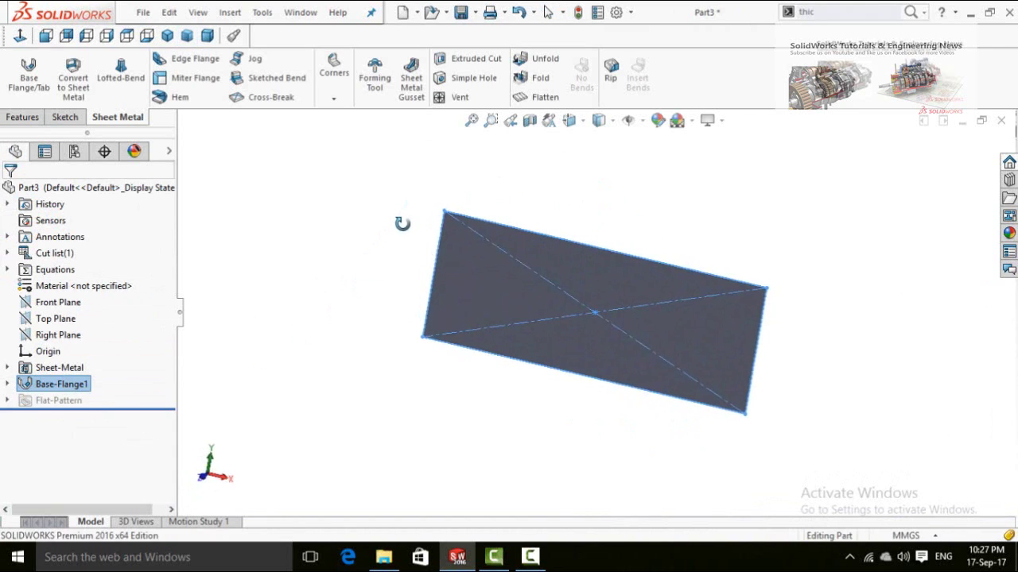
click(372, 268)
middle_drag(355, 268, 402, 308)
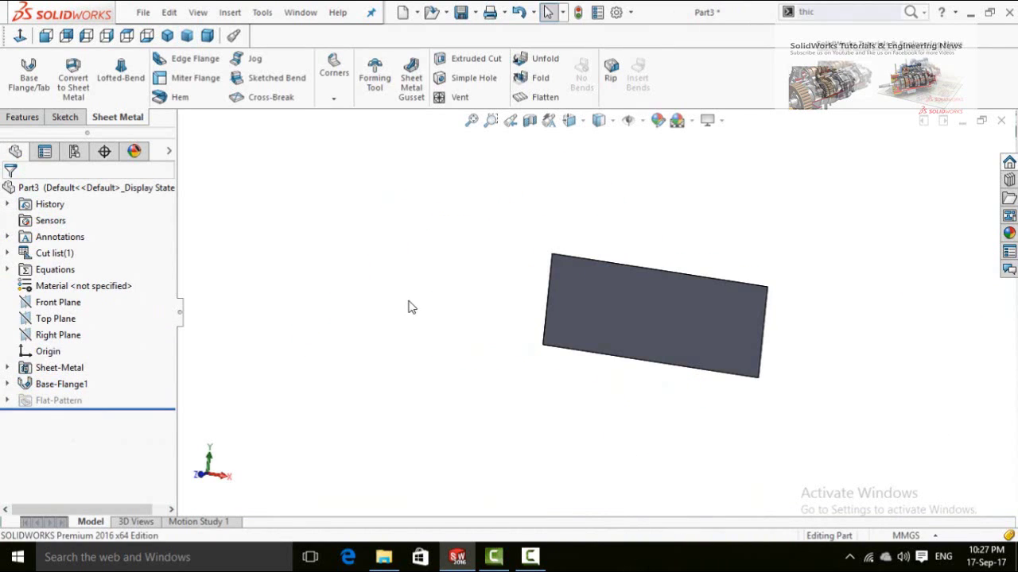
- Sketch a nearly closed centerpoint arc of about 90 mm radius on the Front Plane, up and to the left of the rectangular flange
click(65, 117)
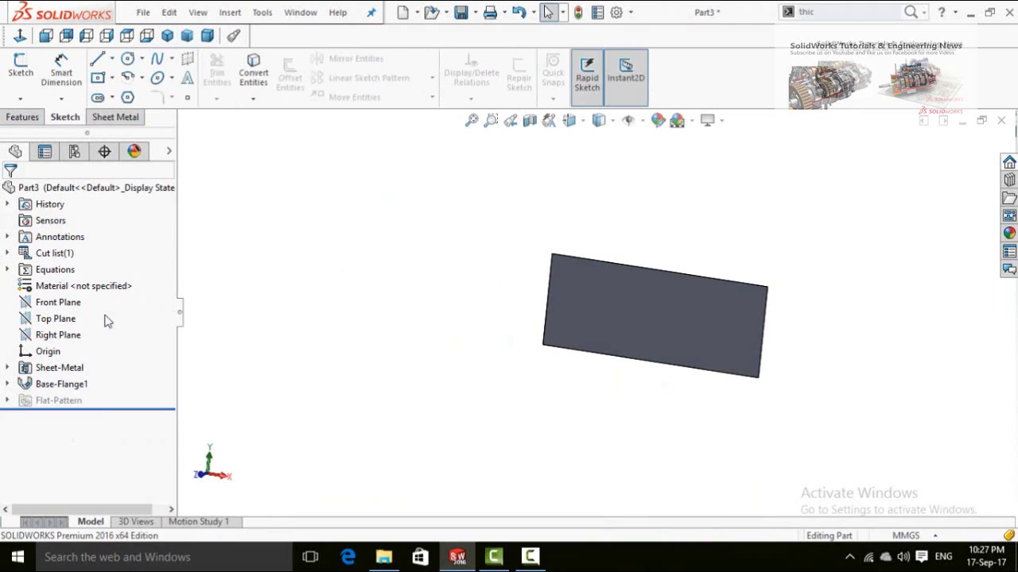
click(65, 304)
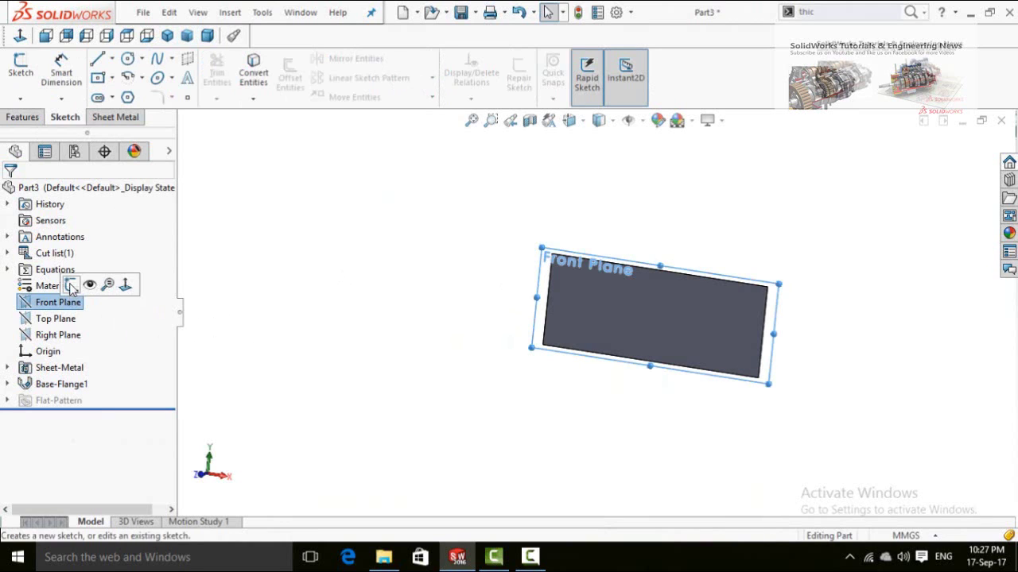
click(70, 286)
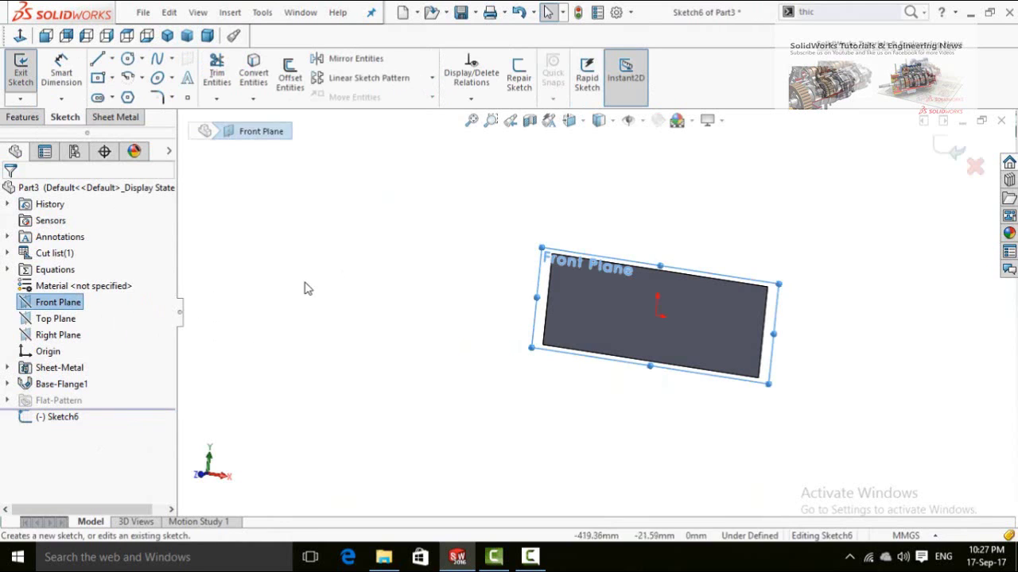
click(128, 78)
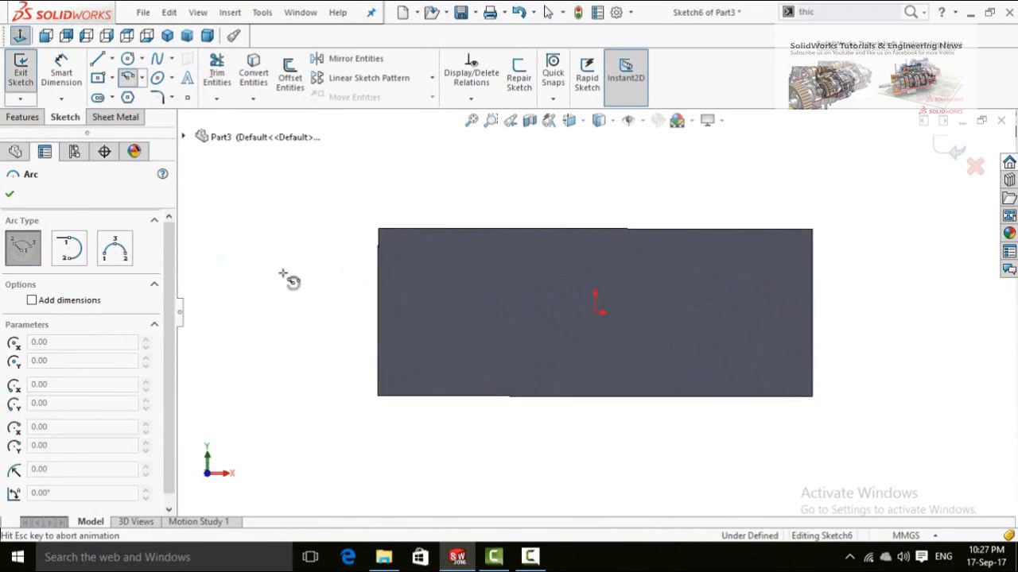
click(388, 213)
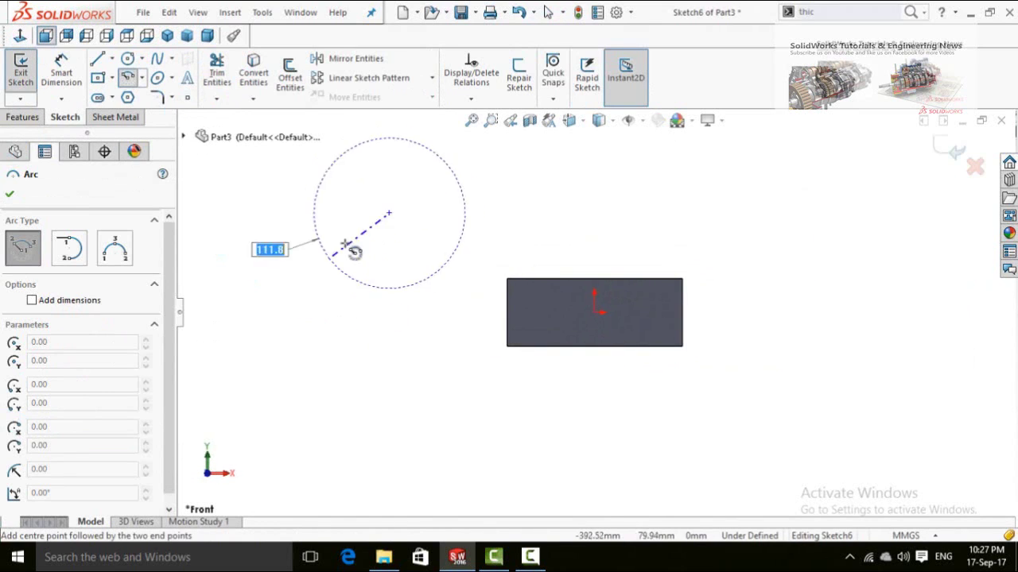
click(390, 152)
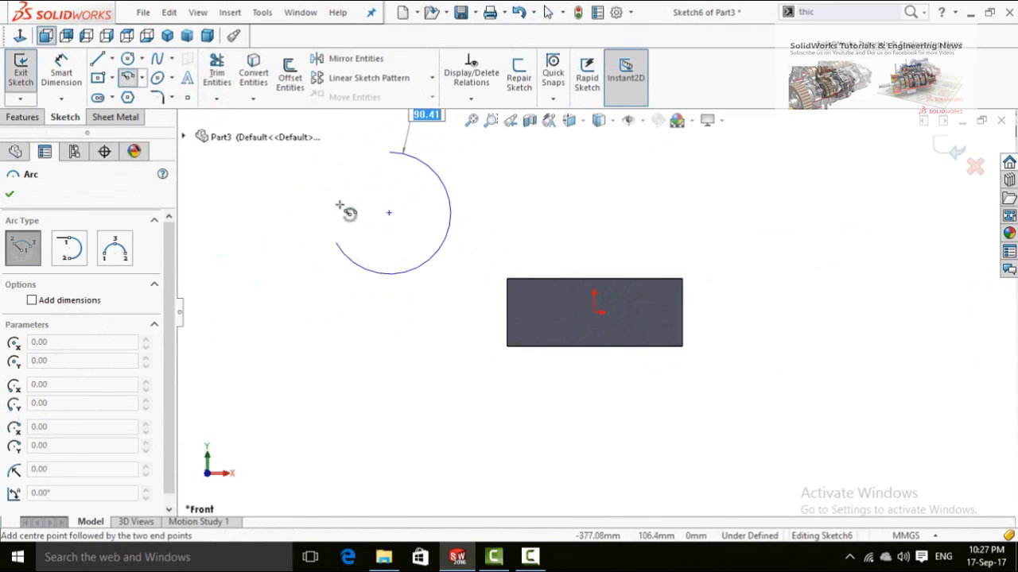
click(379, 154)
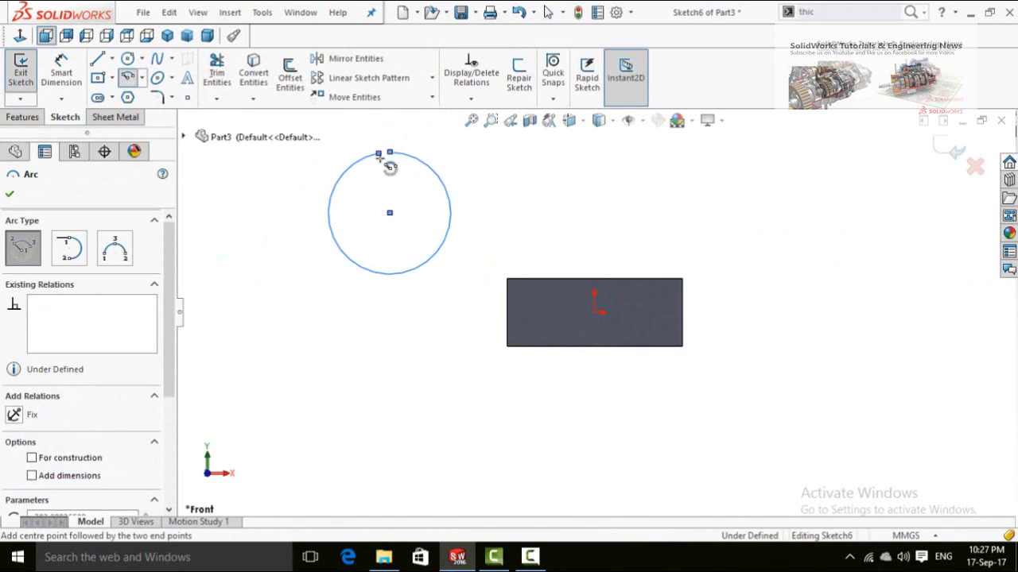
scroll(389, 200, down, 3)
key(Escape)
scroll(423, 231, up, 1)
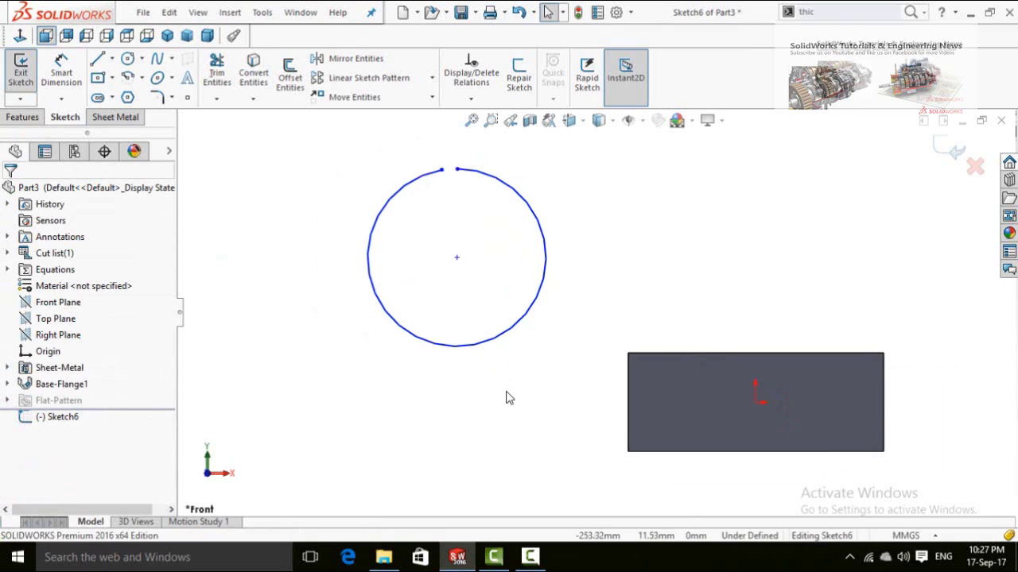
- Dimension the arc's radius as 90 mm
right_drag(504, 395, 495, 256)
click(496, 340)
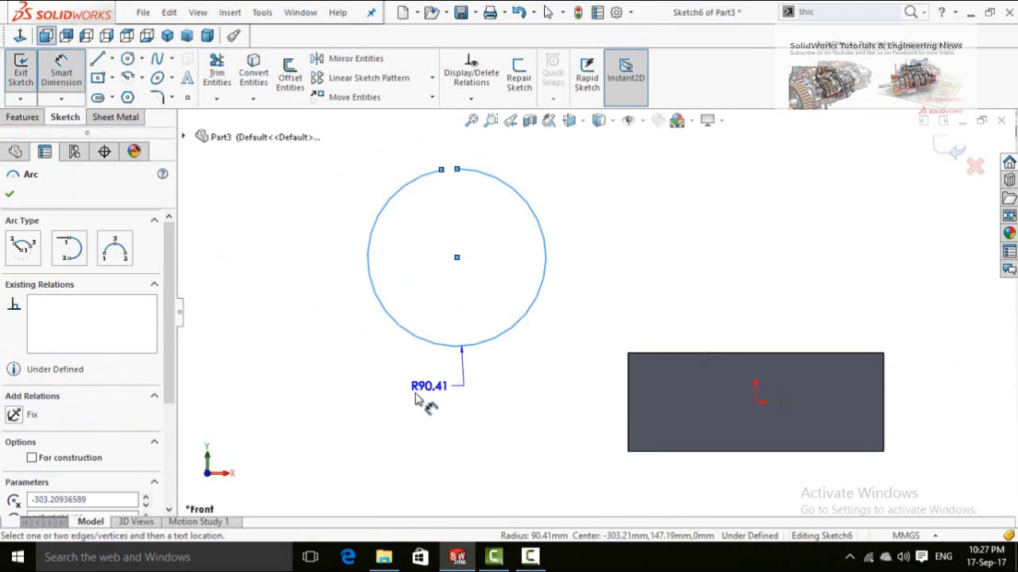
click(405, 405)
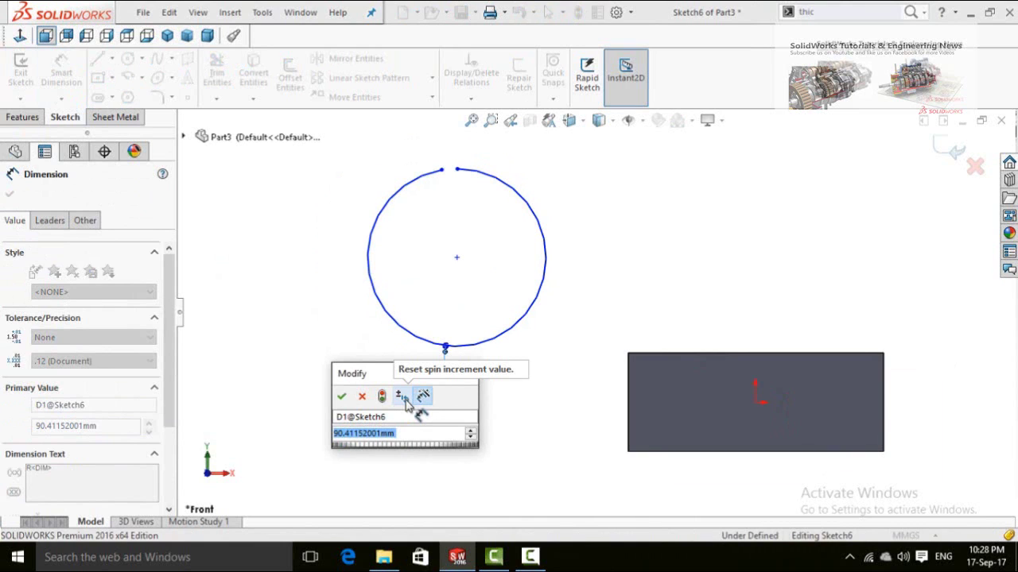
text(90)
key(Return)
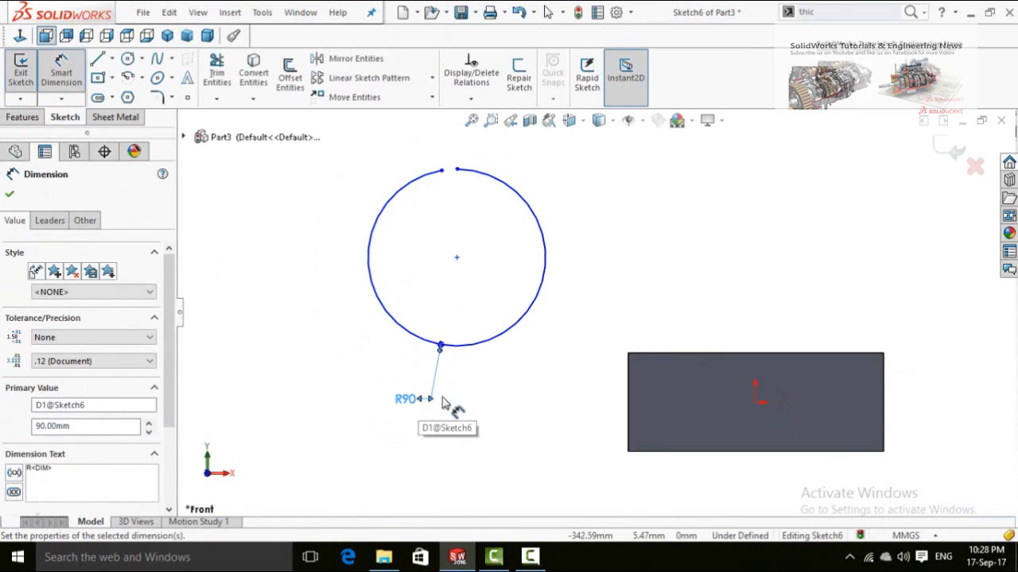
- Dimension the gap between the arc's two open endpoints as 0.5 mm
scroll(487, 273, down, 3)
scroll(593, 295, up, 6)
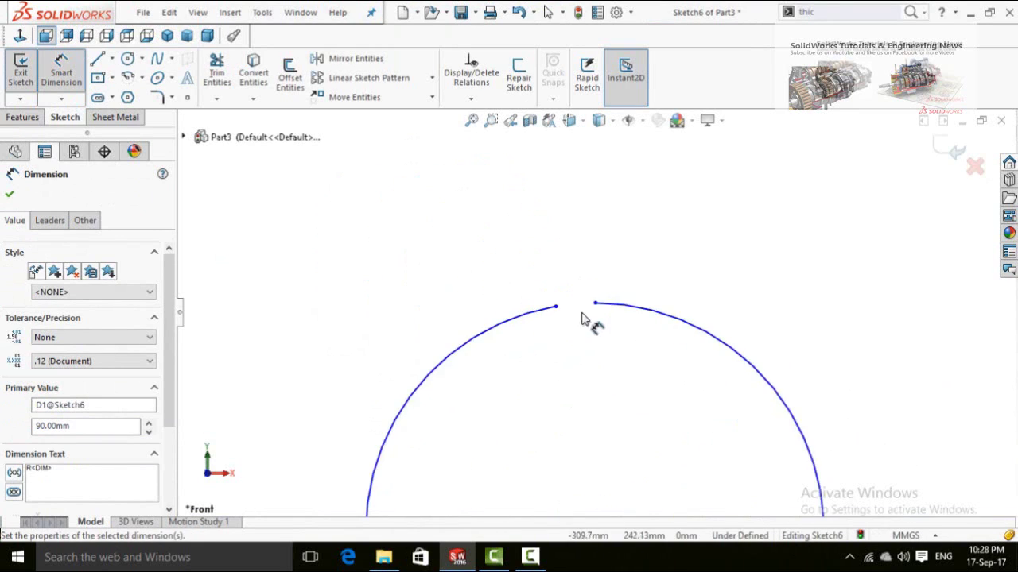
scroll(581, 318, up, 3)
click(539, 297)
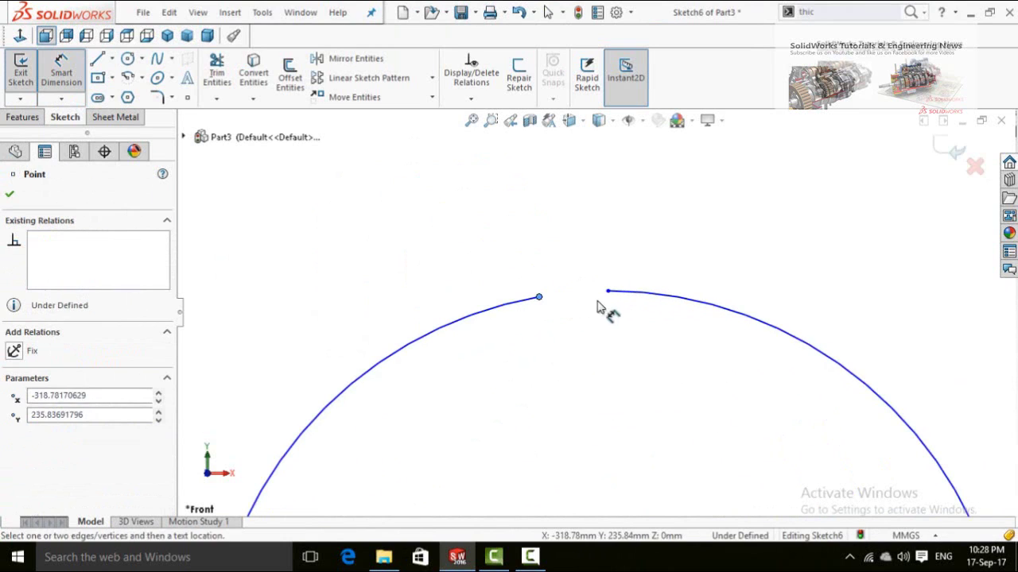
click(607, 291)
click(541, 220)
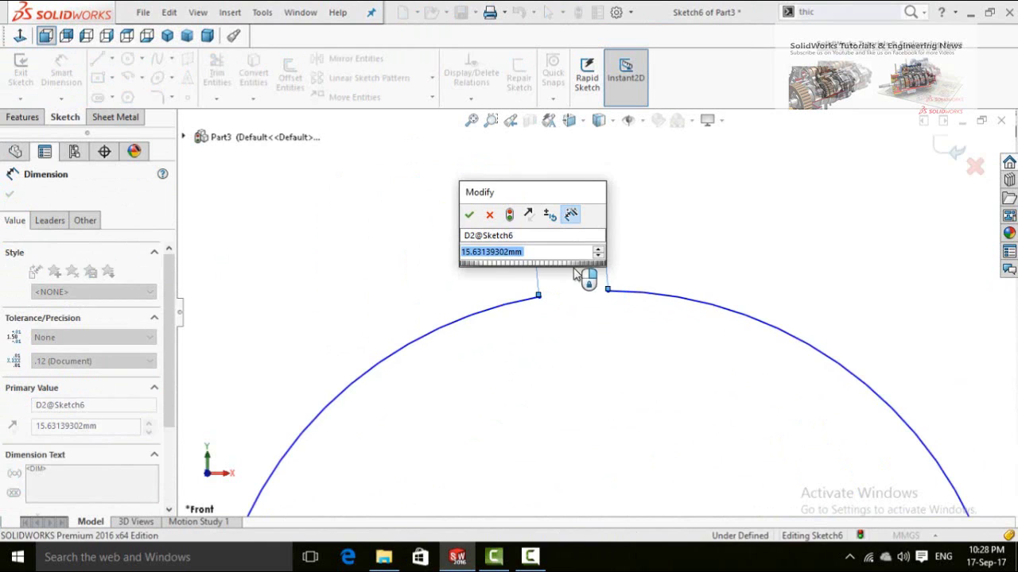
text(0.5)
key(Return)
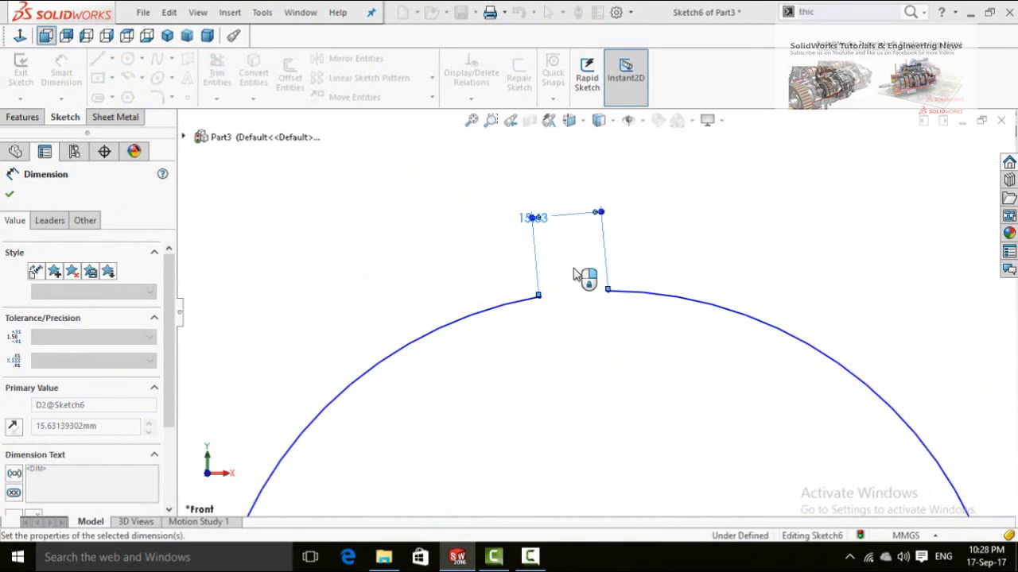
scroll(588, 314, up, 3)
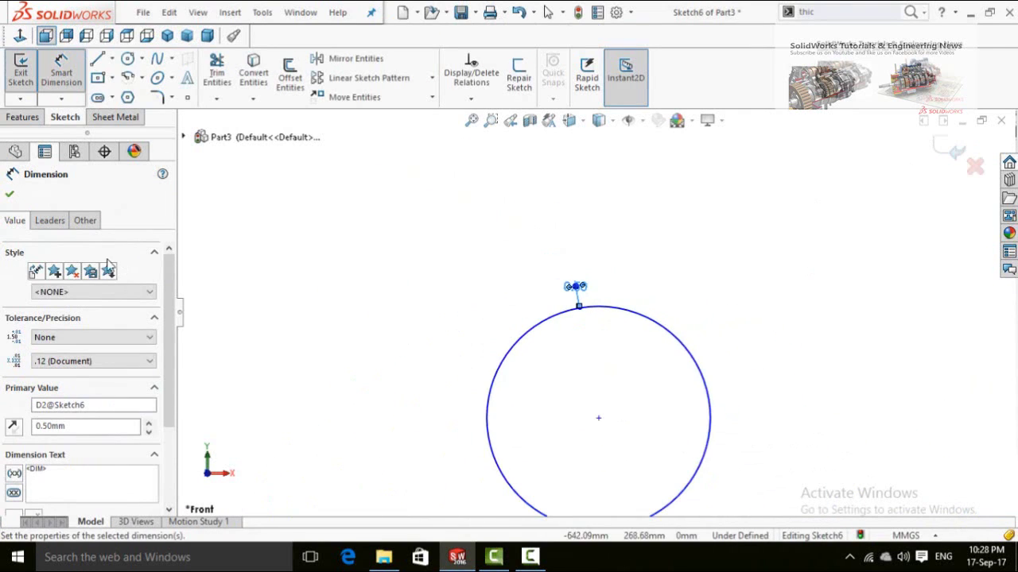
- Start a Base Flange from the nearly closed arc sketch and override its default sheet metal parameters
click(98, 118)
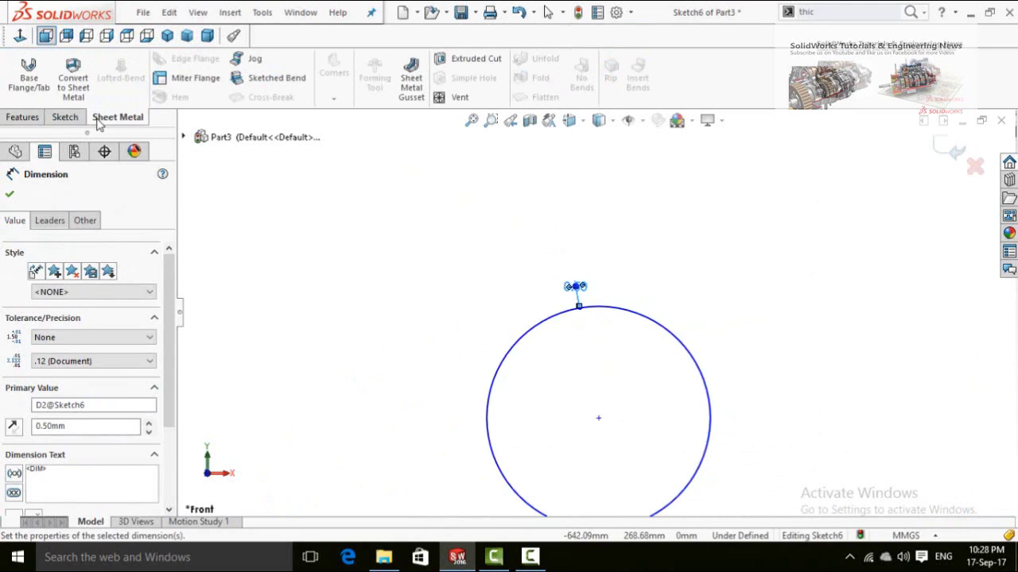
click(27, 80)
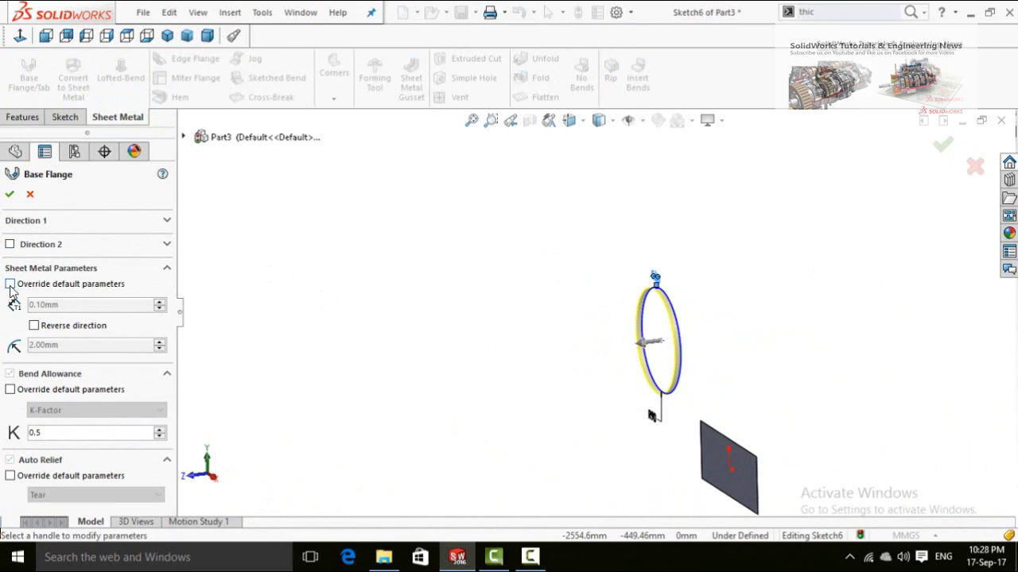
click(9, 285)
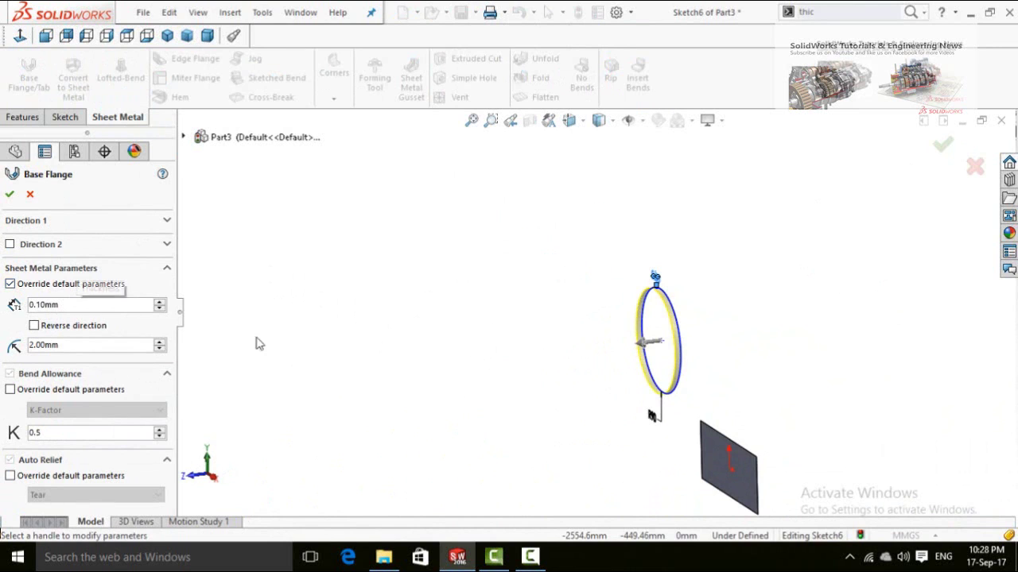
- Examine the gap between the two ends of the ring in the base flange preview
scroll(736, 350, down, 5)
scroll(572, 397, down, 6)
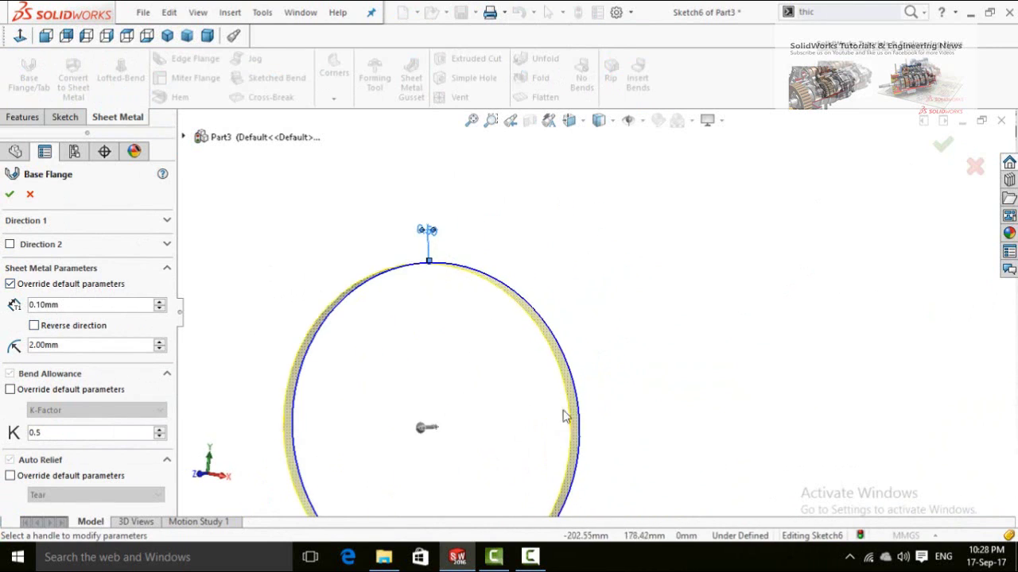
scroll(583, 412, up, 10)
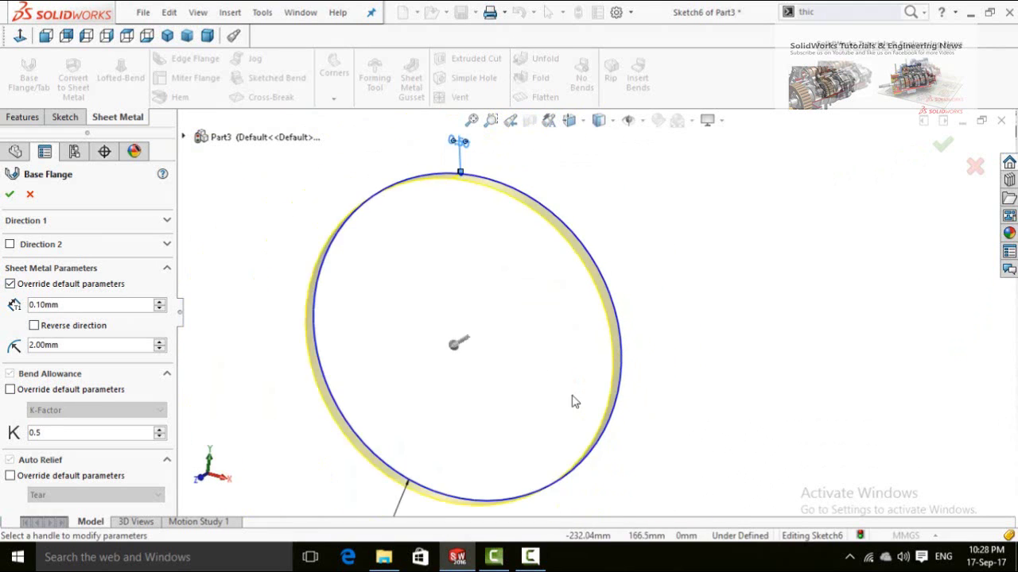
middle_drag(495, 255, 501, 346)
scroll(504, 266, down, 8)
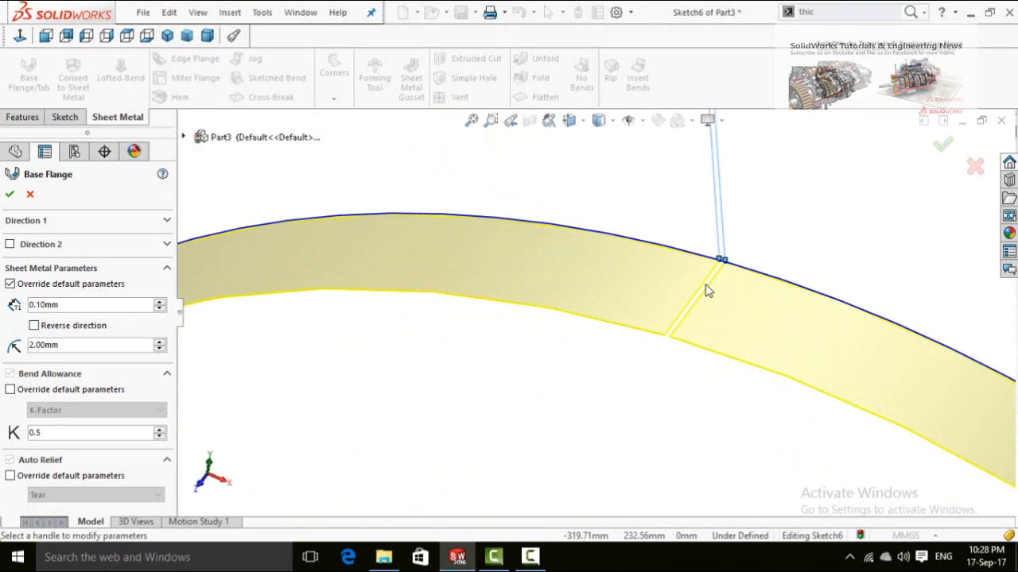
scroll(705, 288, down, 4)
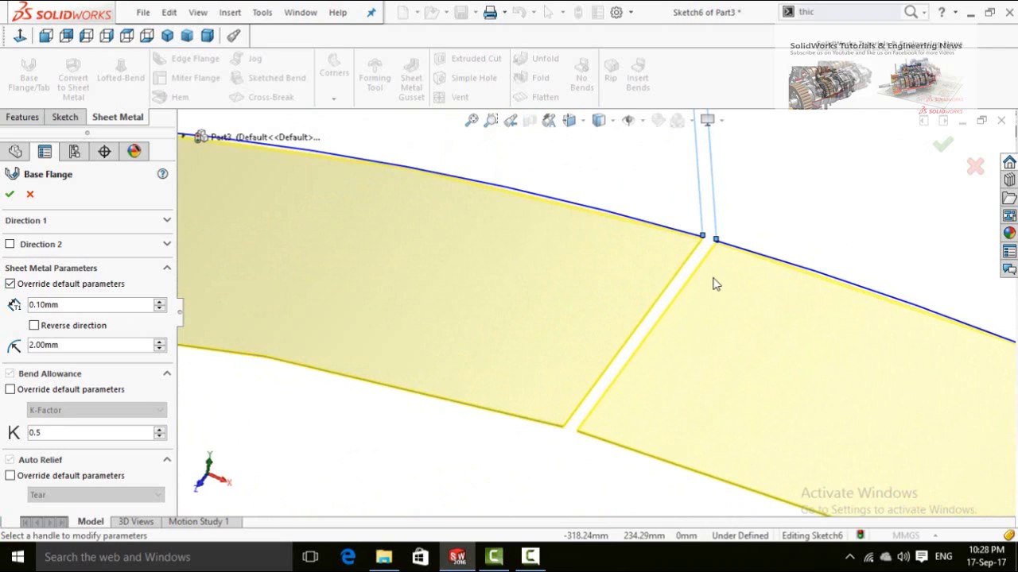
scroll(705, 294, up, 5)
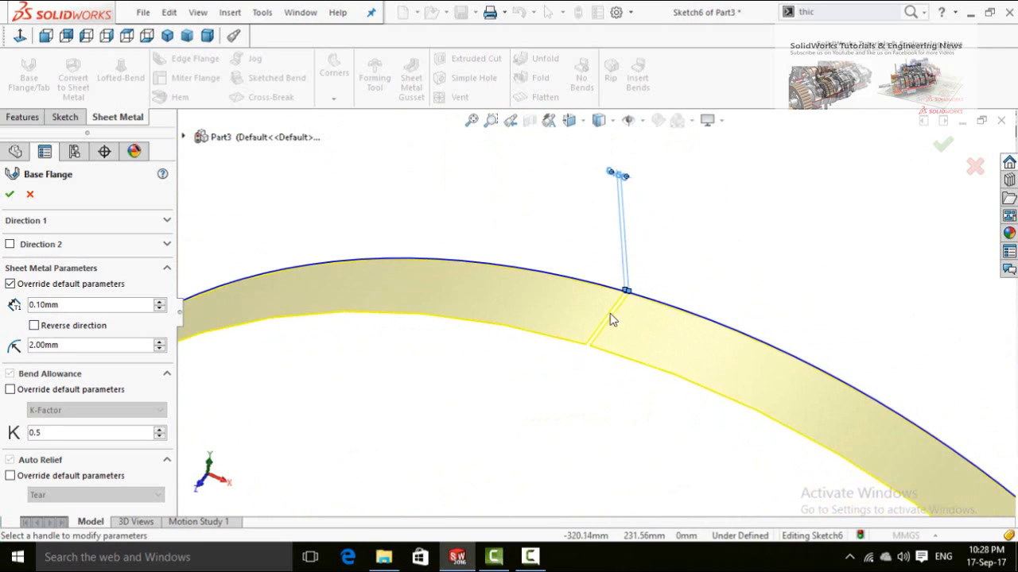
scroll(609, 318, down, 5)
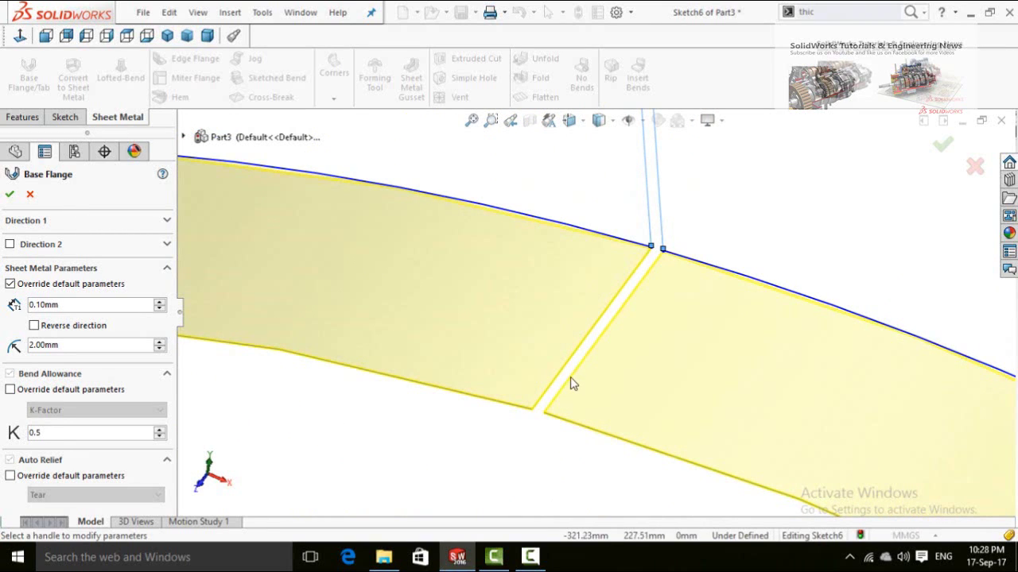
scroll(570, 376, up, 2)
scroll(608, 313, down, 2)
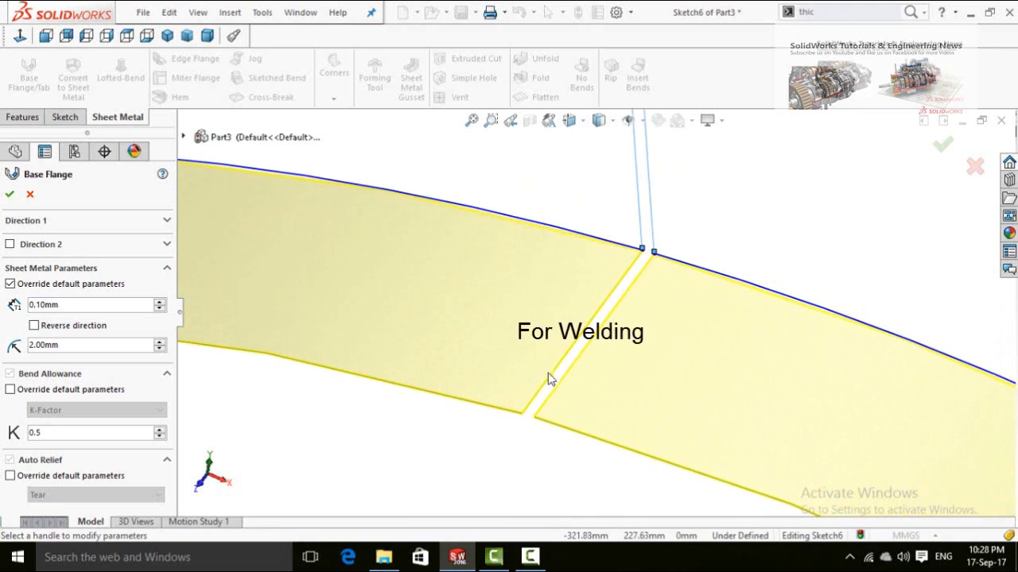
scroll(548, 379, up, 3)
middle_drag(398, 362, 220, 341)
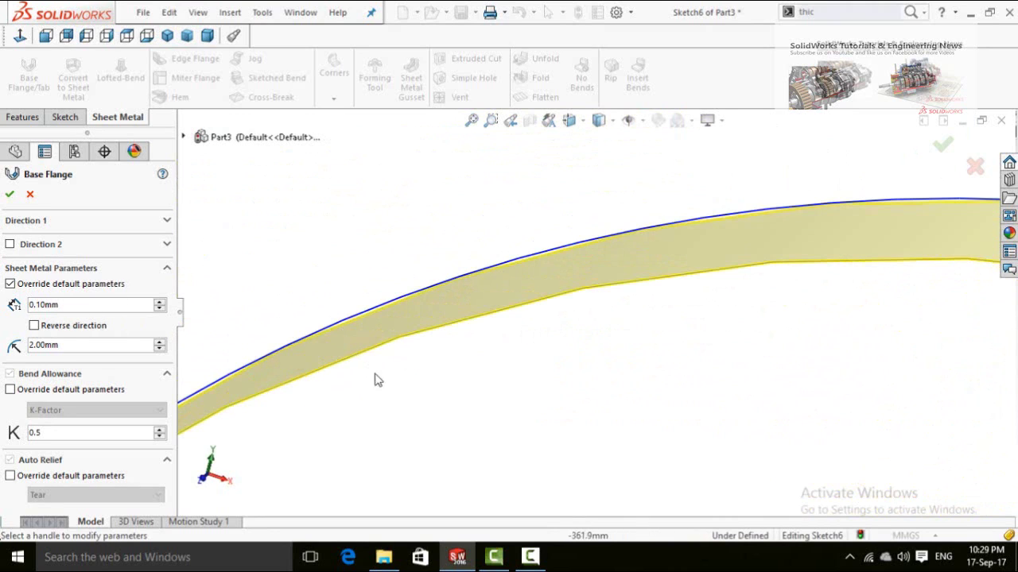
- Try a sheet thickness of 4 mm on the ring flange and inspect the preview
click(84, 305)
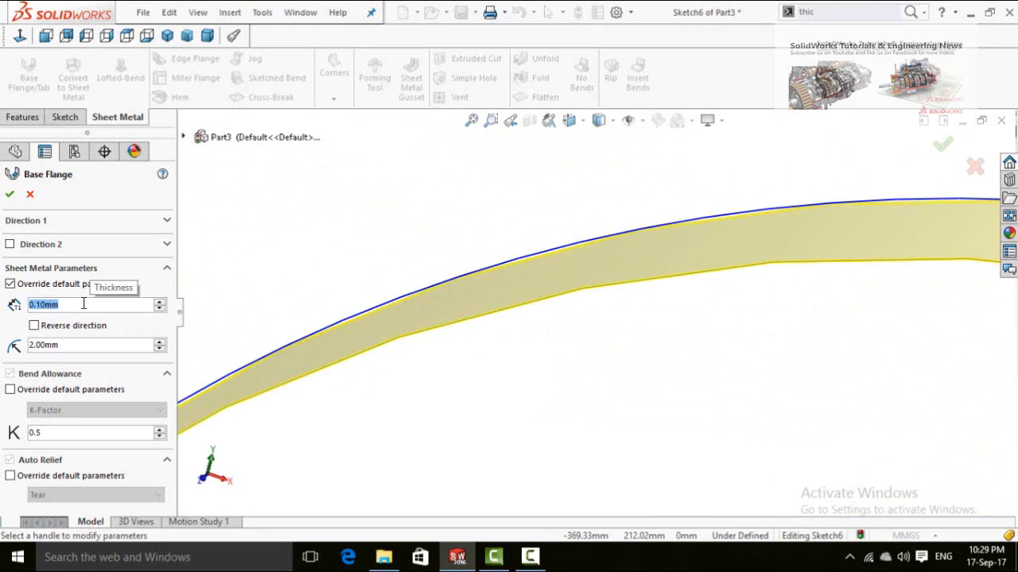
text(4)
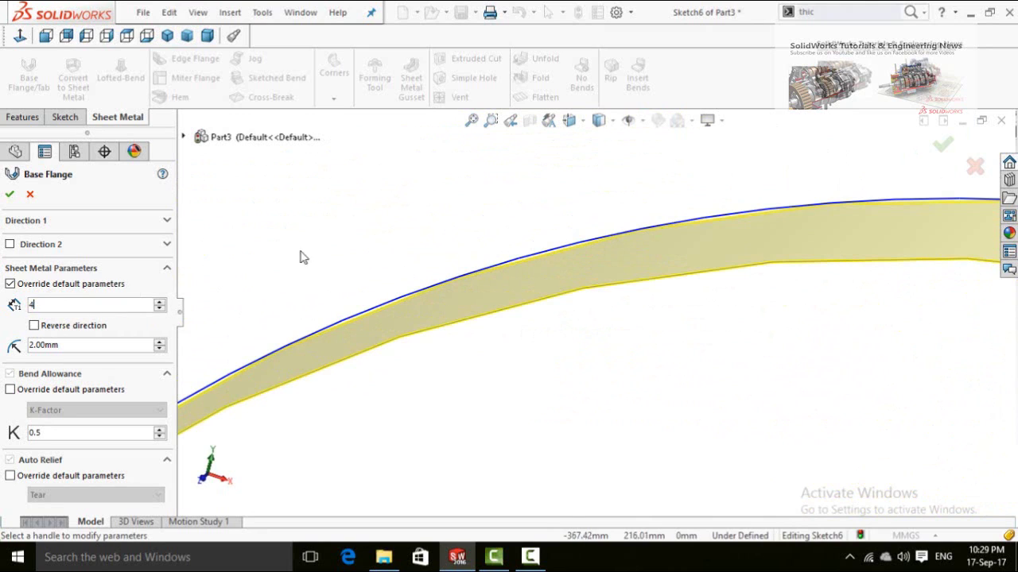
click(343, 236)
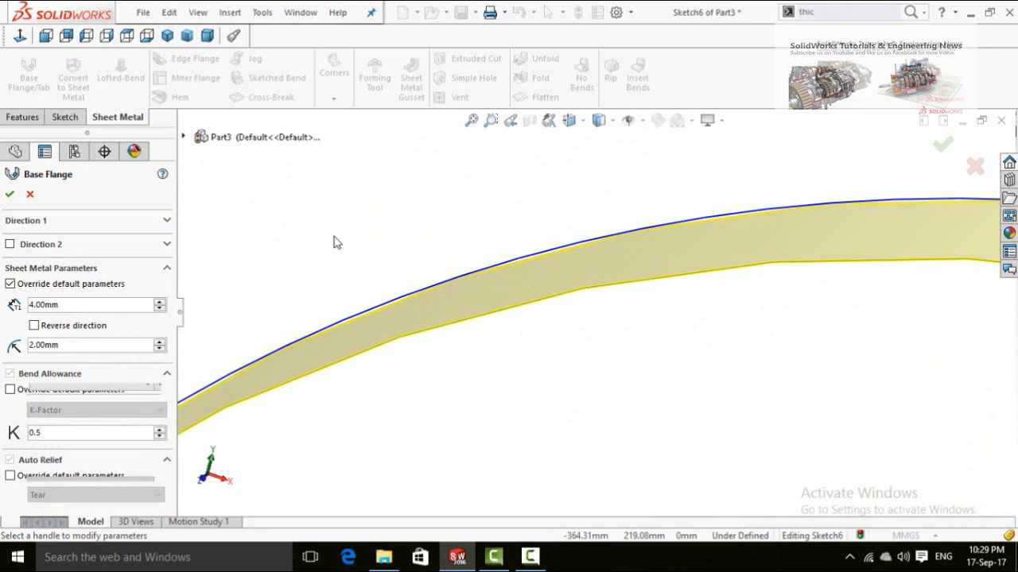
scroll(347, 241, up, 7)
middle_drag(432, 263, 513, 337)
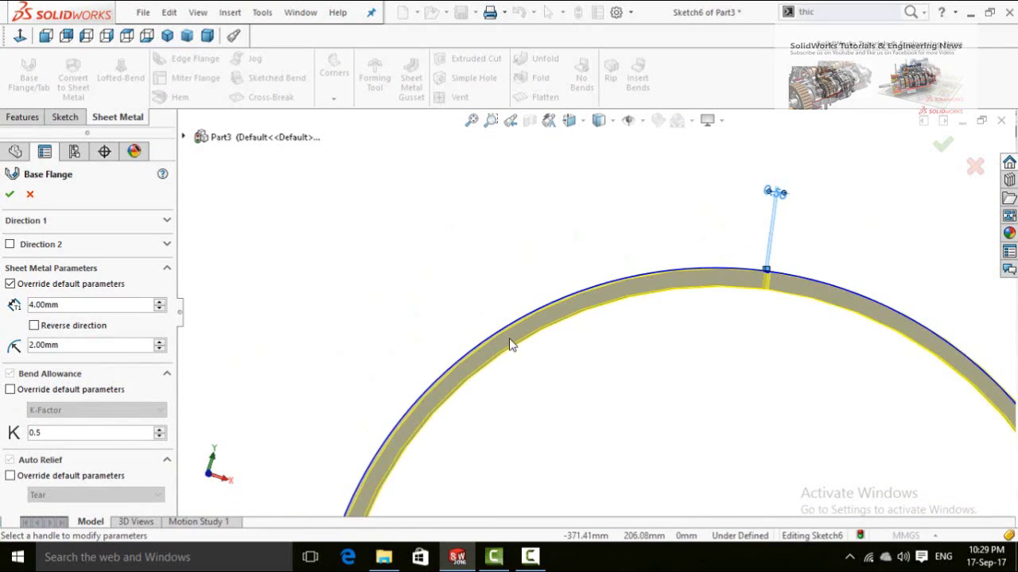
- Set the ring flange's sheet thickness to 0.3 mm and try the reversed thickness direction before restoring the original one
double_click(95, 304)
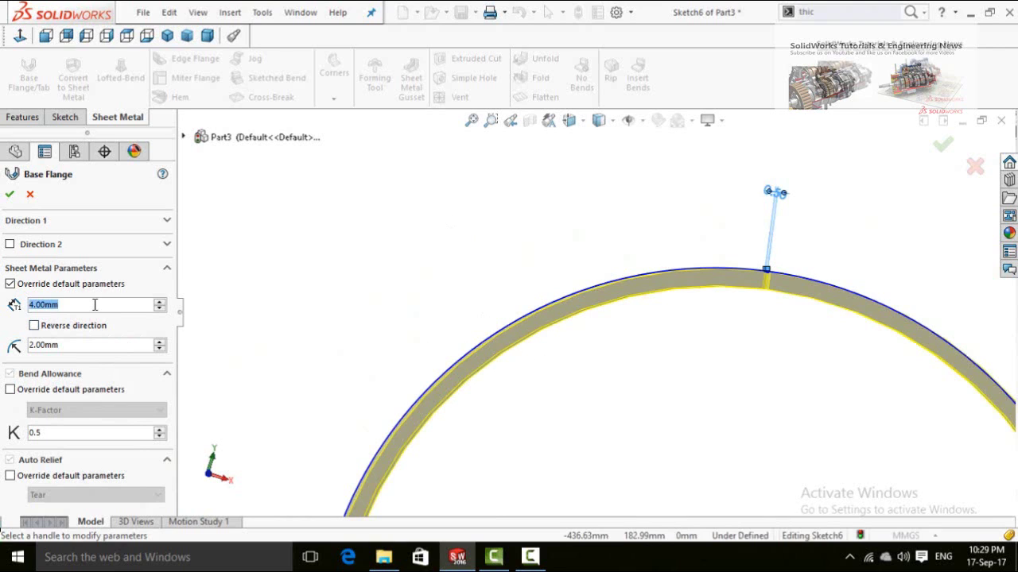
text(0.3)
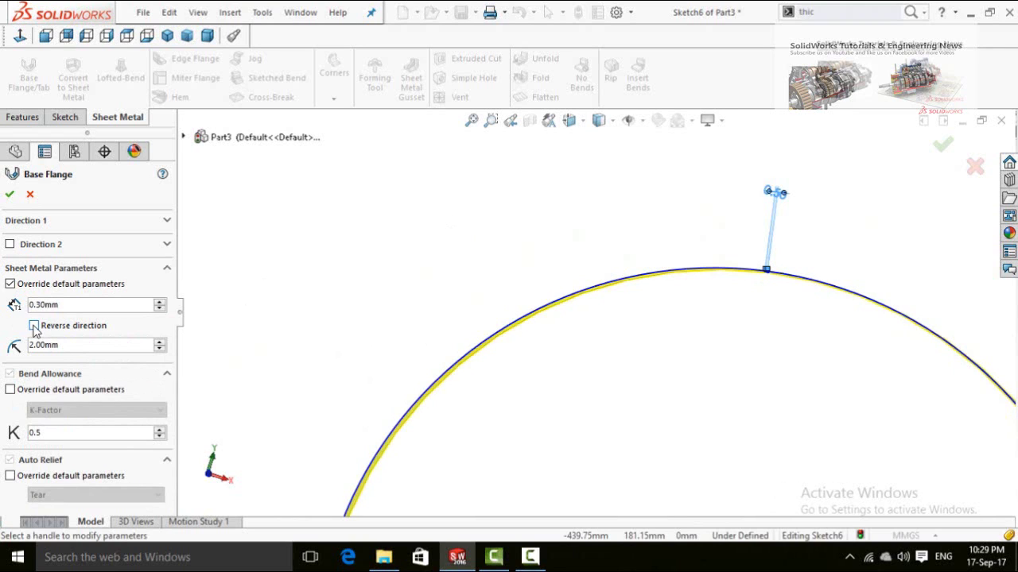
click(35, 325)
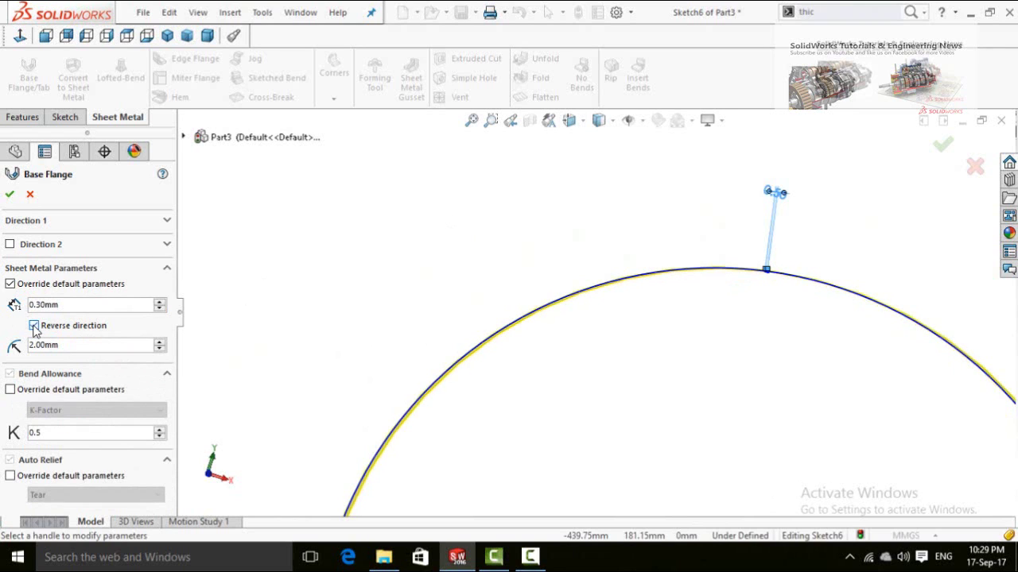
click(33, 326)
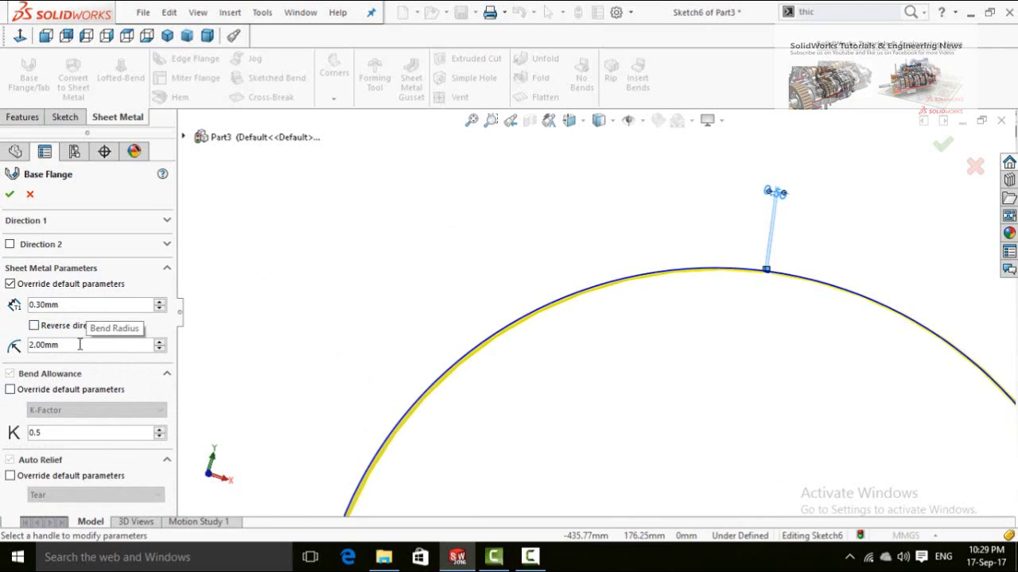
click(79, 345)
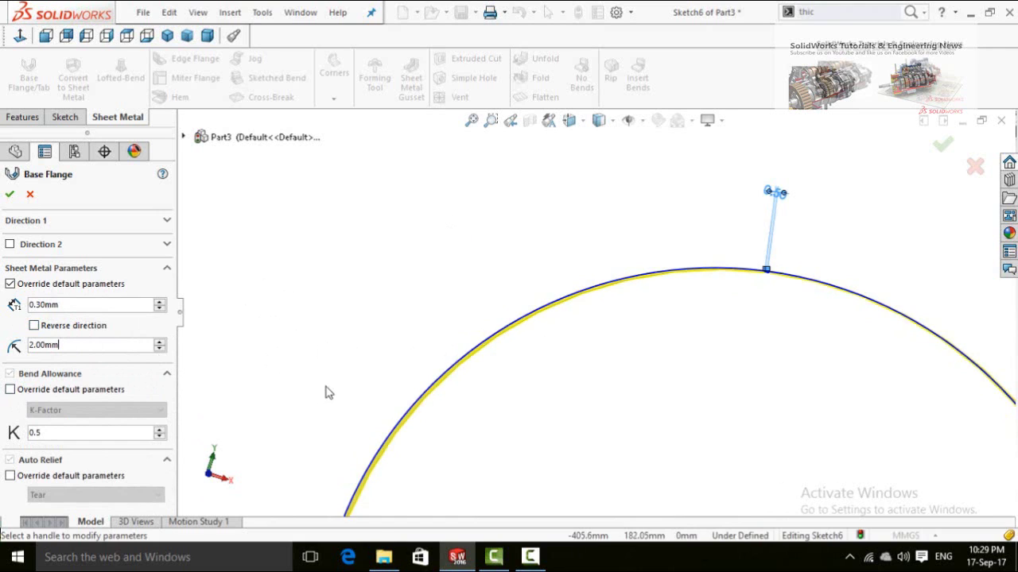
- Set the Direction 1 blind depth to 50 mm and create the base flange from the arc
scroll(328, 390, up, 5)
middle_drag(402, 331, 358, 370)
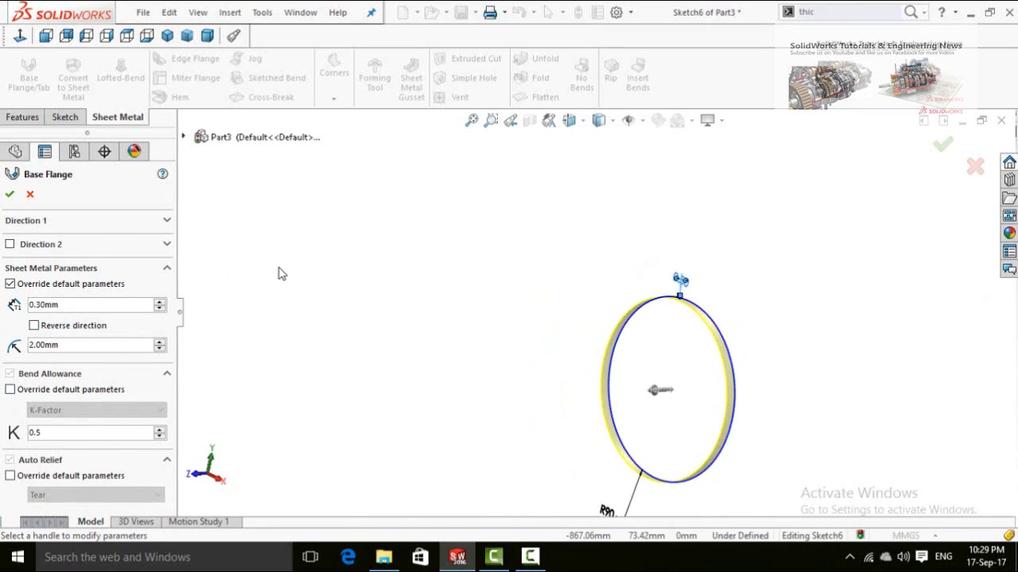
click(167, 222)
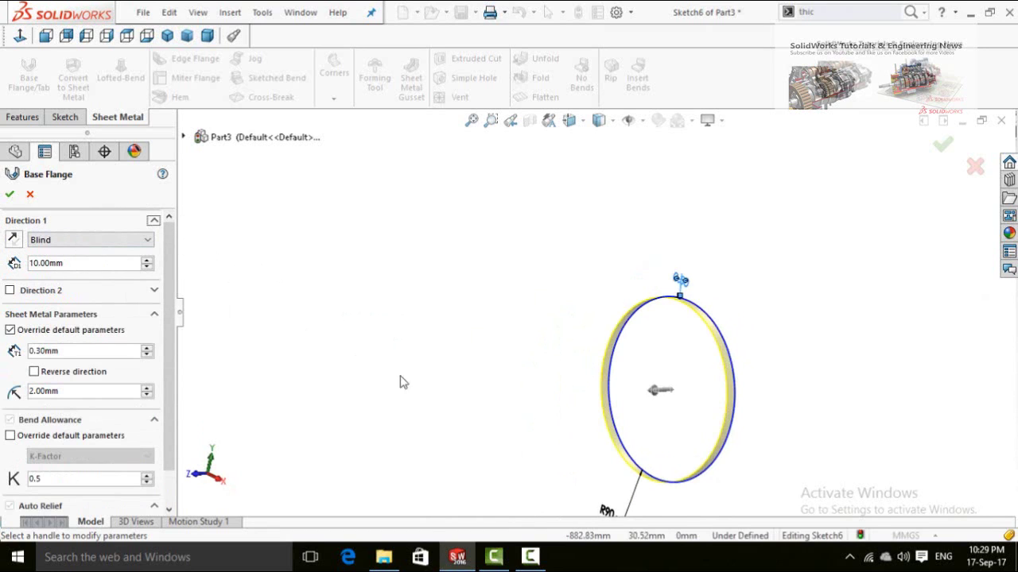
middle_drag(448, 386, 358, 391)
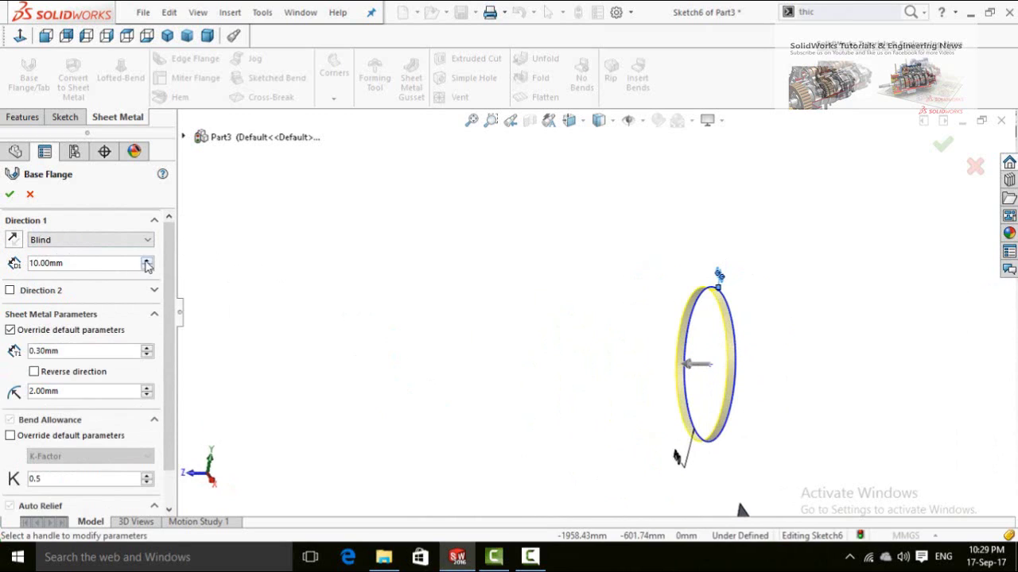
click(146, 261)
click(146, 260)
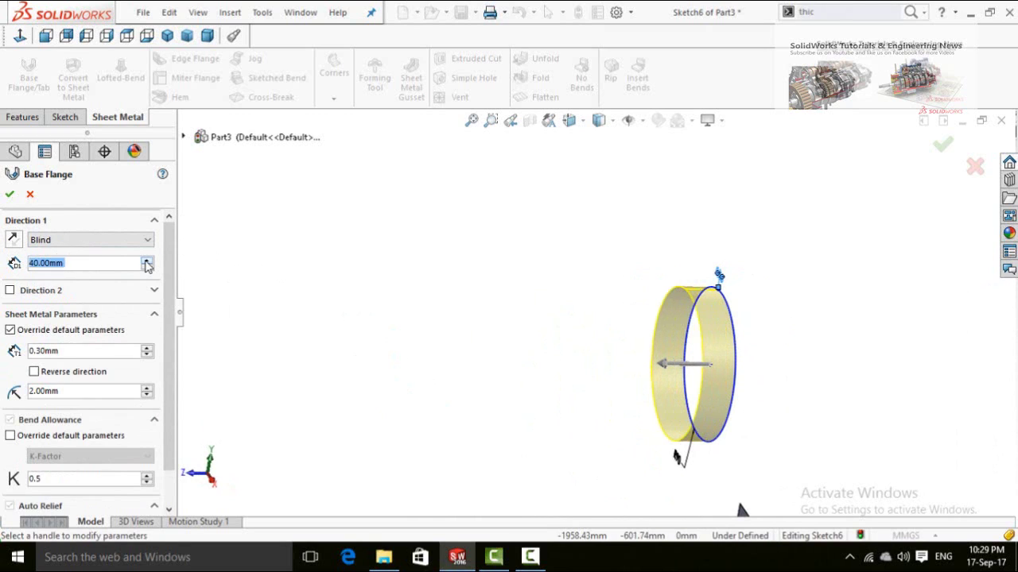
click(146, 260)
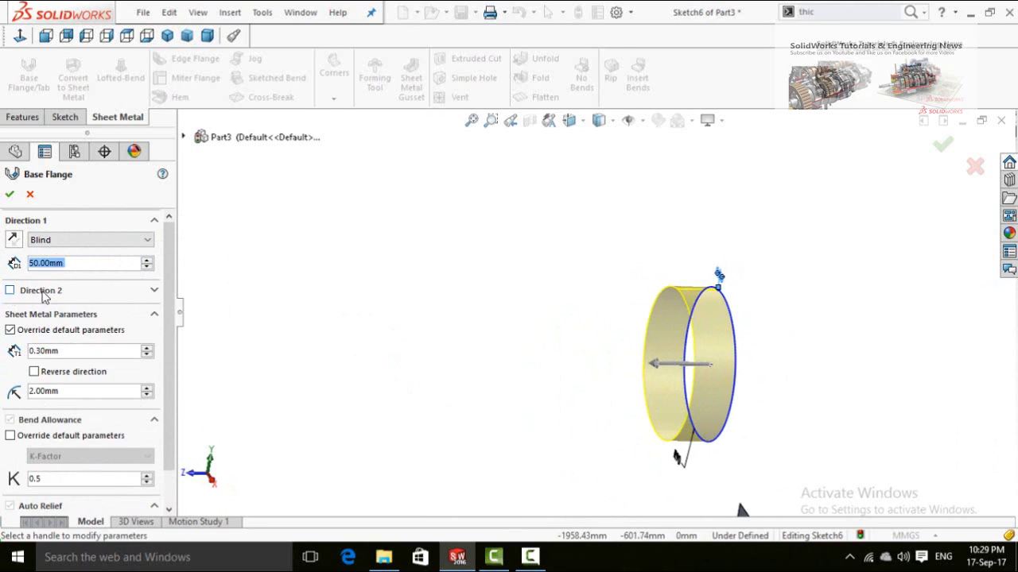
click(10, 195)
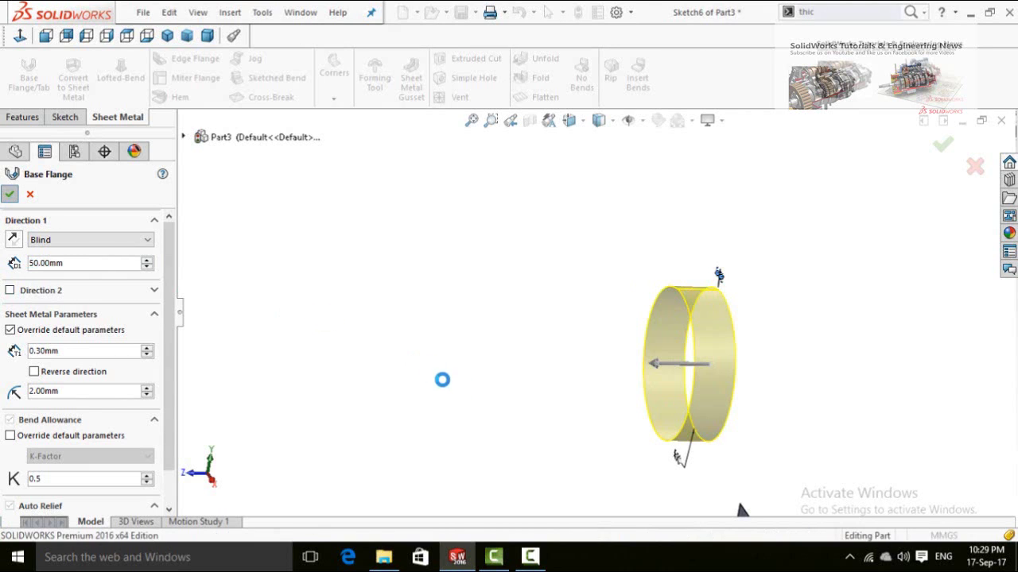
scroll(475, 391, up, 3)
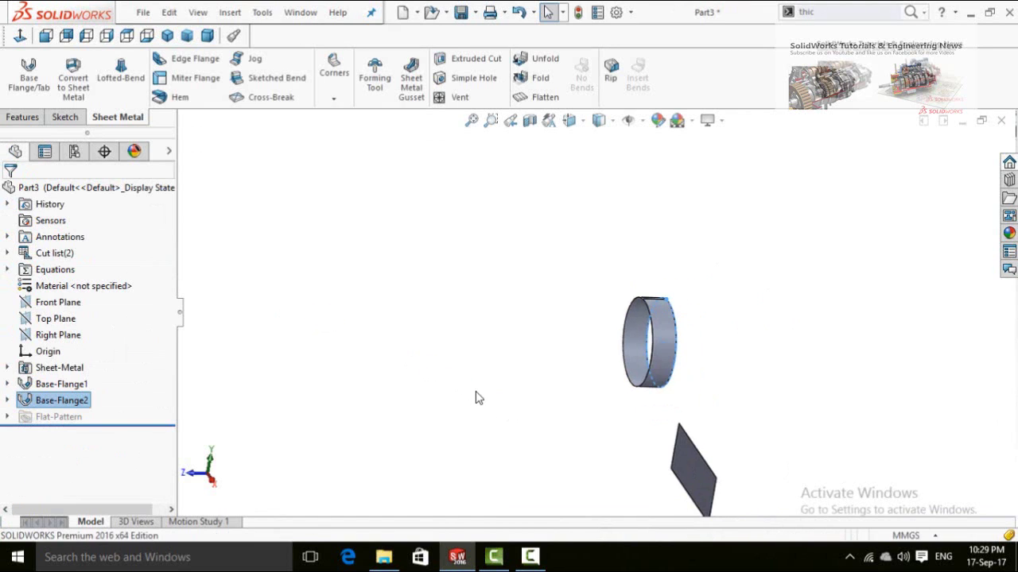
click(472, 395)
middle_drag(485, 392, 560, 426)
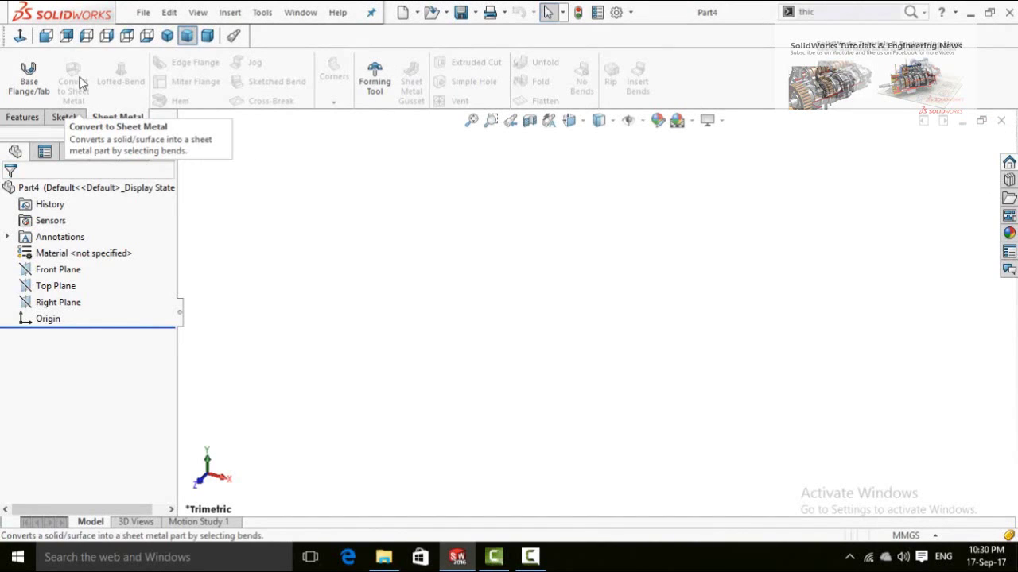
click(22, 123)
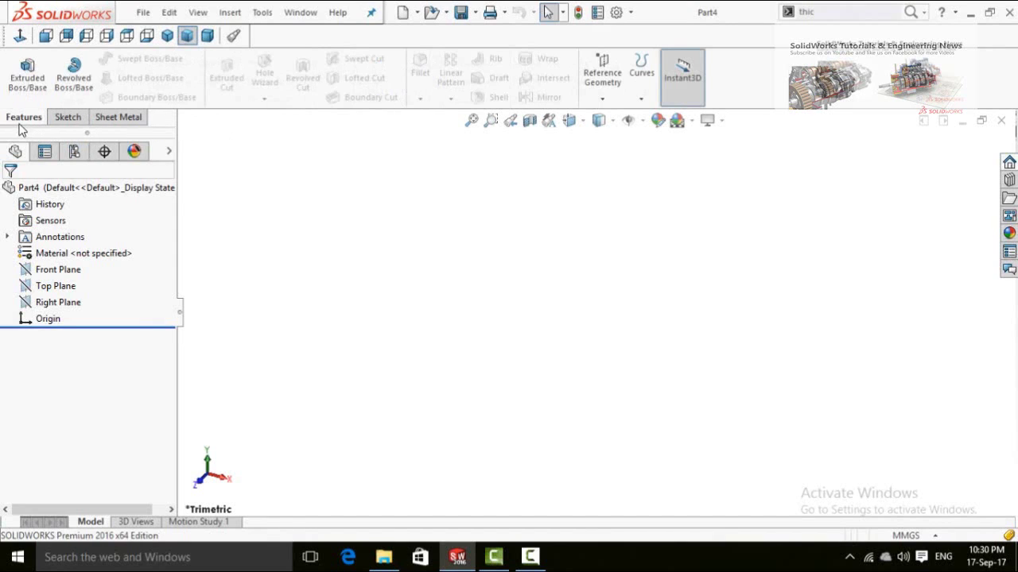
click(108, 121)
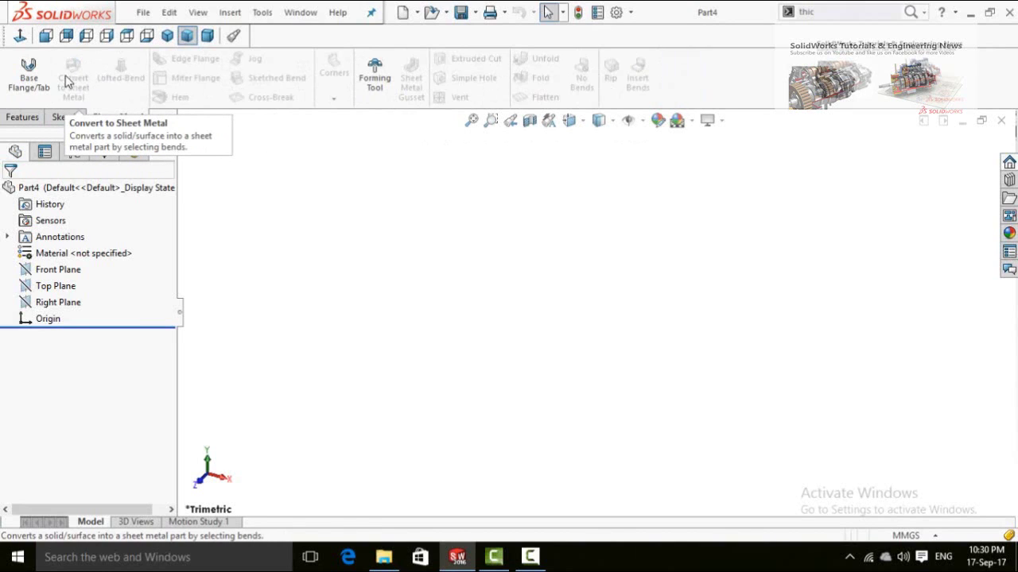
click(23, 117)
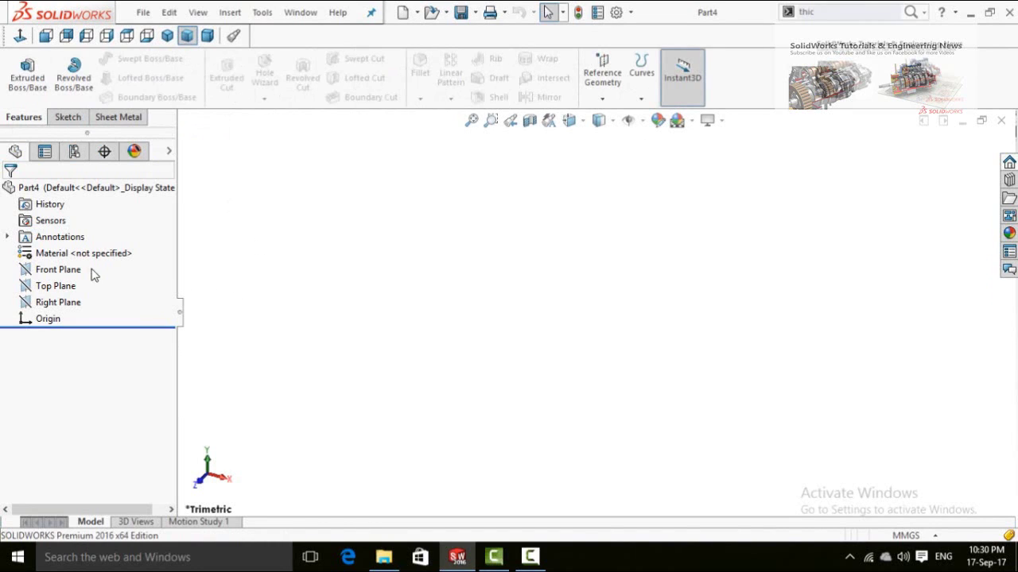
- On the Front Plane, sketch a horizontal line leftward from the origin, a vertical line about 59 mm up, and a short horizontal line back rightward
click(67, 273)
click(71, 250)
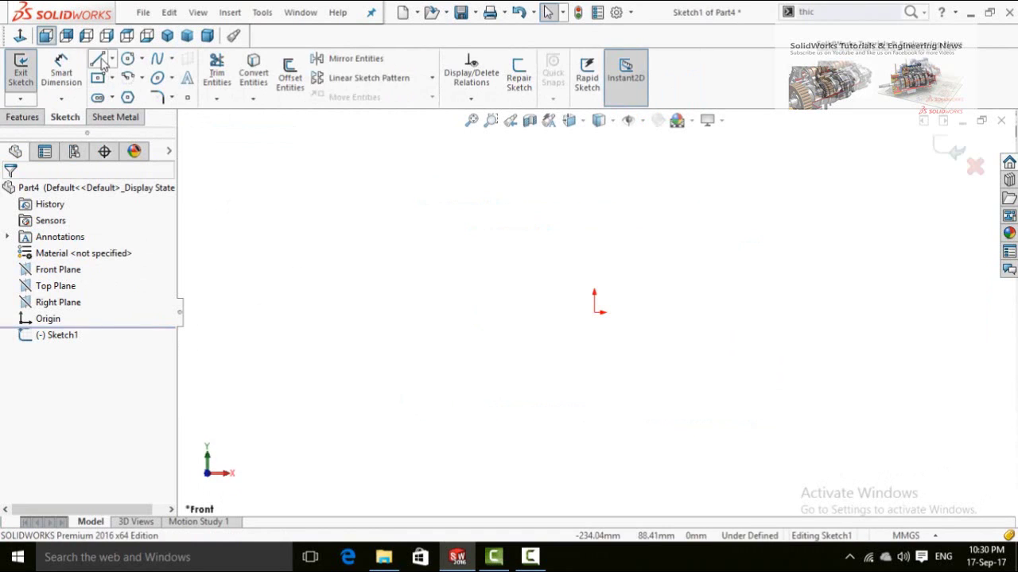
drag(594, 312, 303, 313)
click(303, 211)
click(353, 211)
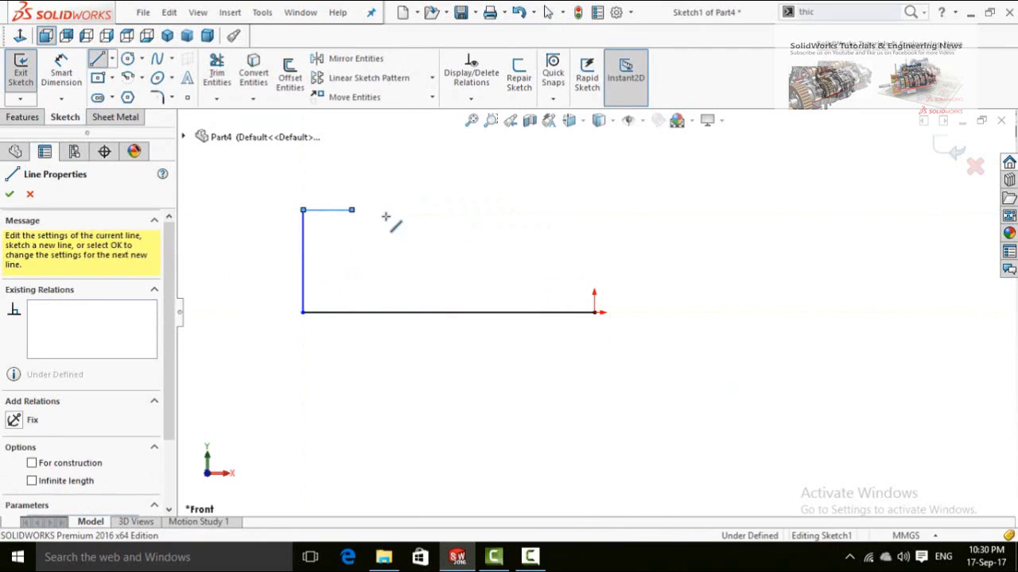
- Close the profile with a downward semicircular notch of about 12 mm radius, a horizontal top line and a slanted line to the origin
click(352, 211)
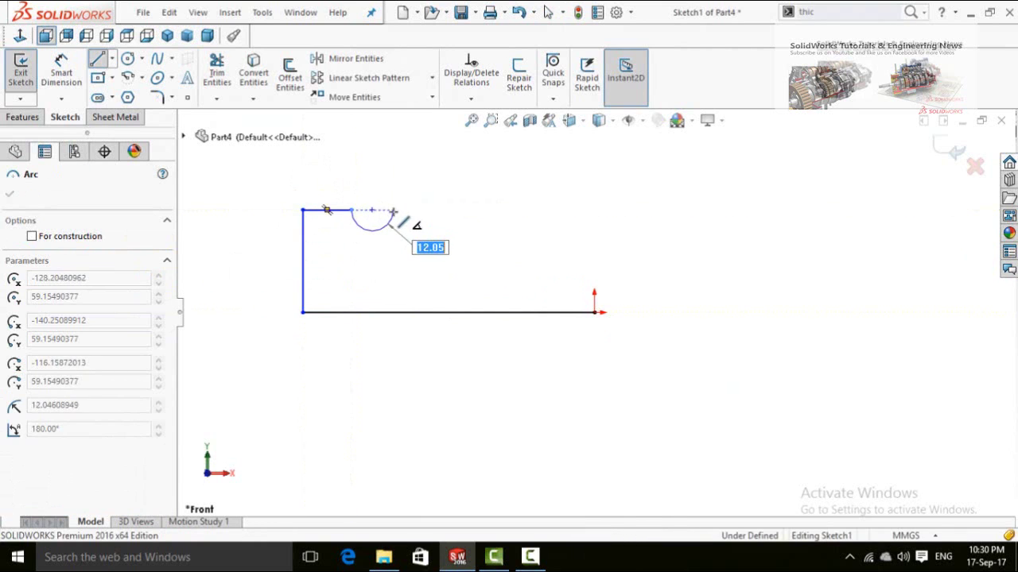
click(394, 211)
click(476, 210)
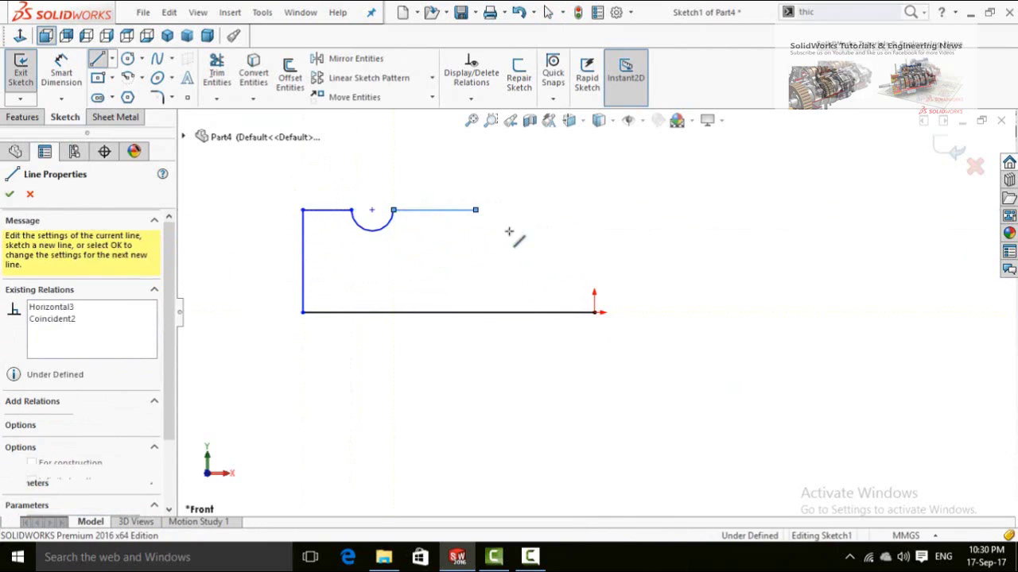
click(596, 312)
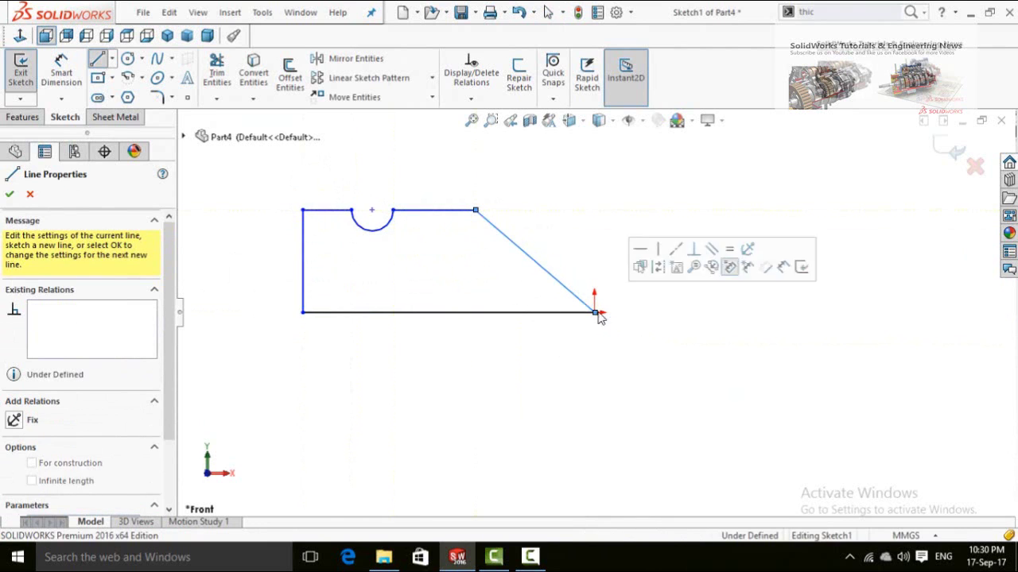
- Extrude the closed profile as a solid boss with a blind depth of 80 mm
click(24, 117)
click(28, 76)
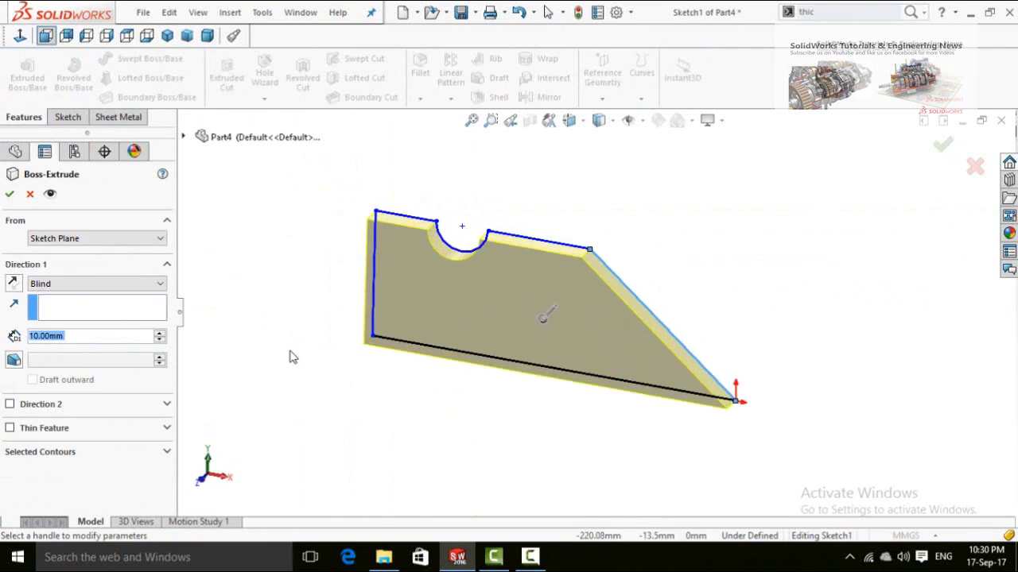
click(160, 333)
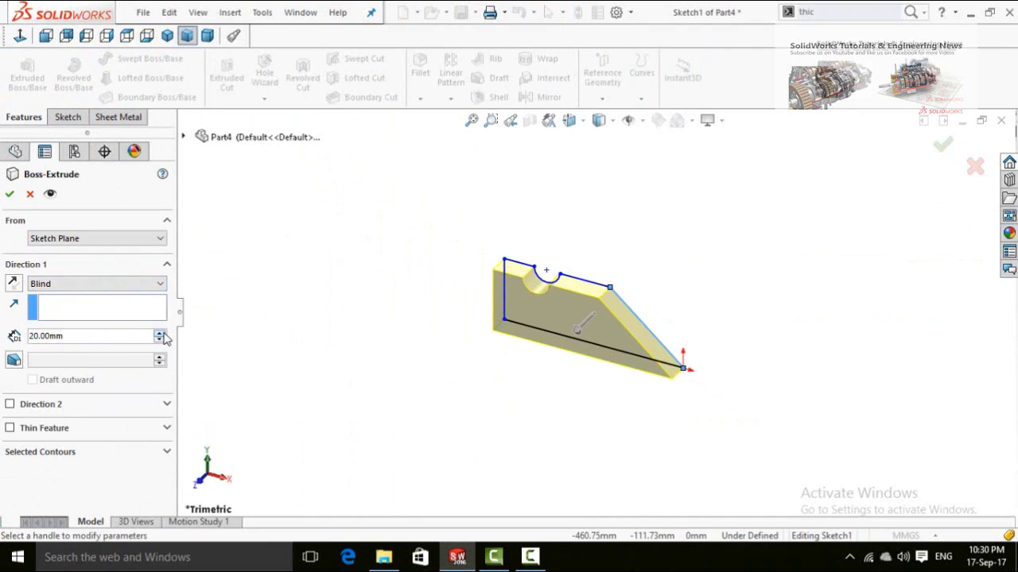
click(160, 333)
click(160, 333)
click(160, 333)
click(160, 333)
click(160, 333)
click(159, 333)
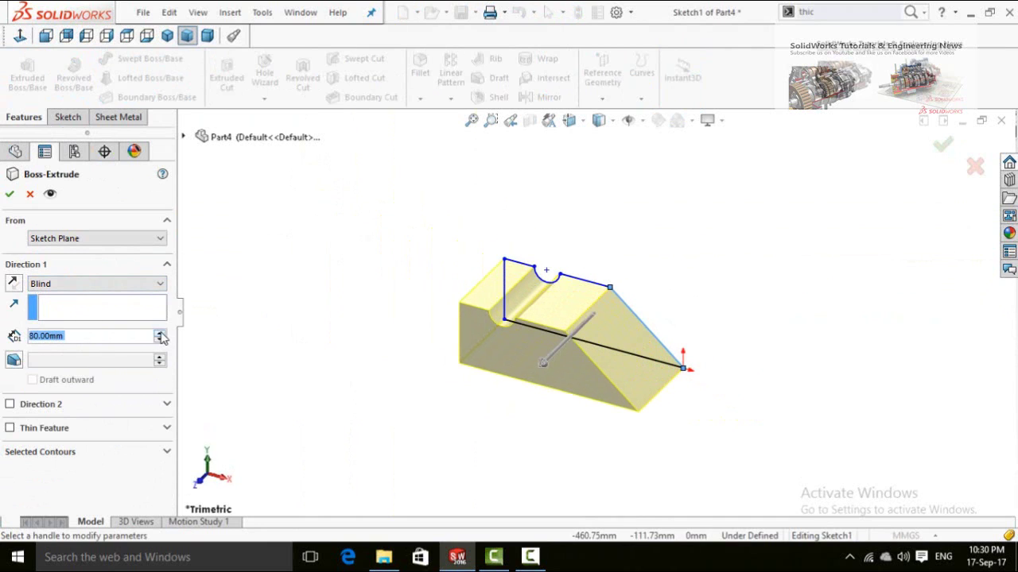
click(9, 194)
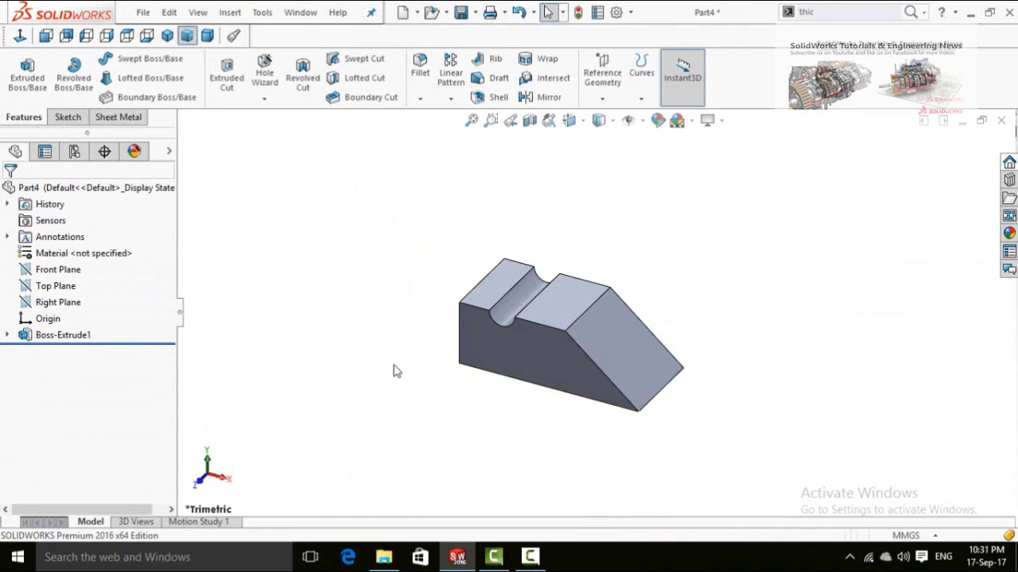
- Start Convert to Sheet Metal with the solid's bottom face as the fixed face and a sheet thickness of 0.3 mm
middle_drag(393, 371, 380, 312)
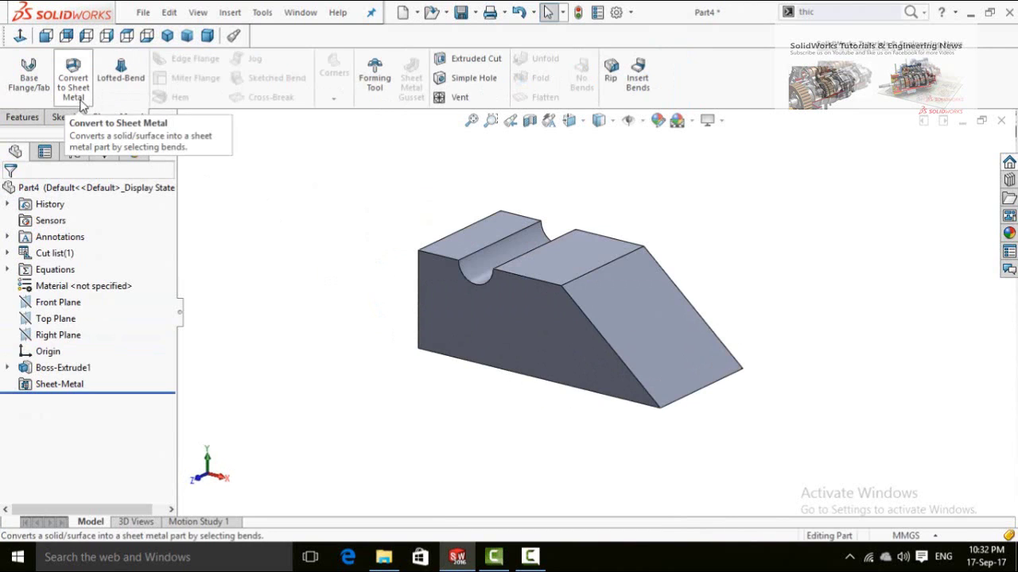
click(74, 82)
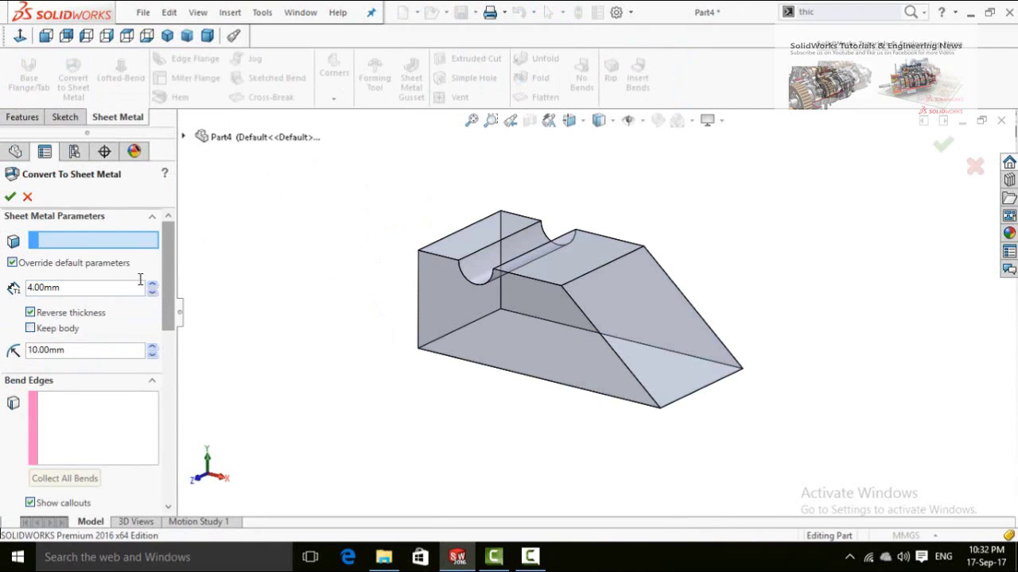
mouse_move(395, 402)
middle_down()
mouse_move(393, 214)
mouse_move(393, 352)
mouse_move(416, 359)
mouse_move(403, 333)
middle_up()
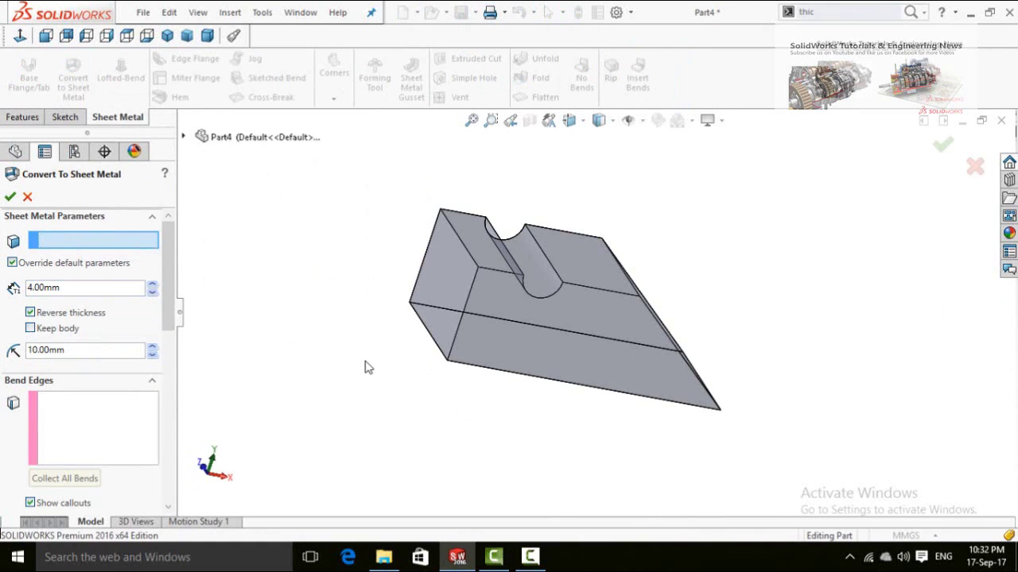
click(489, 352)
mouse_move(362, 391)
middle_down()
mouse_move(380, 268)
mouse_move(363, 352)
mouse_move(359, 299)
mouse_move(306, 328)
middle_up()
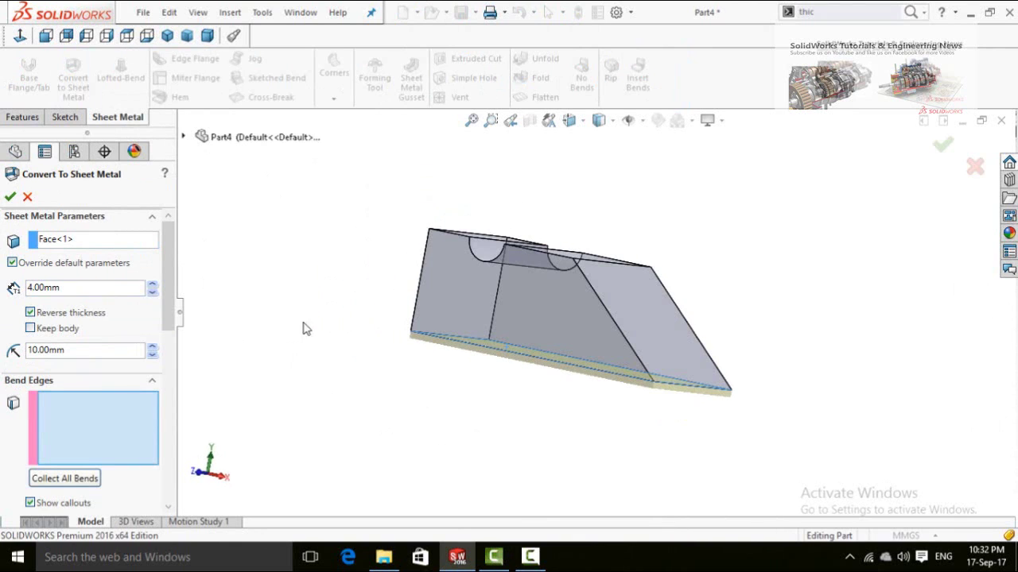
double_click(95, 288)
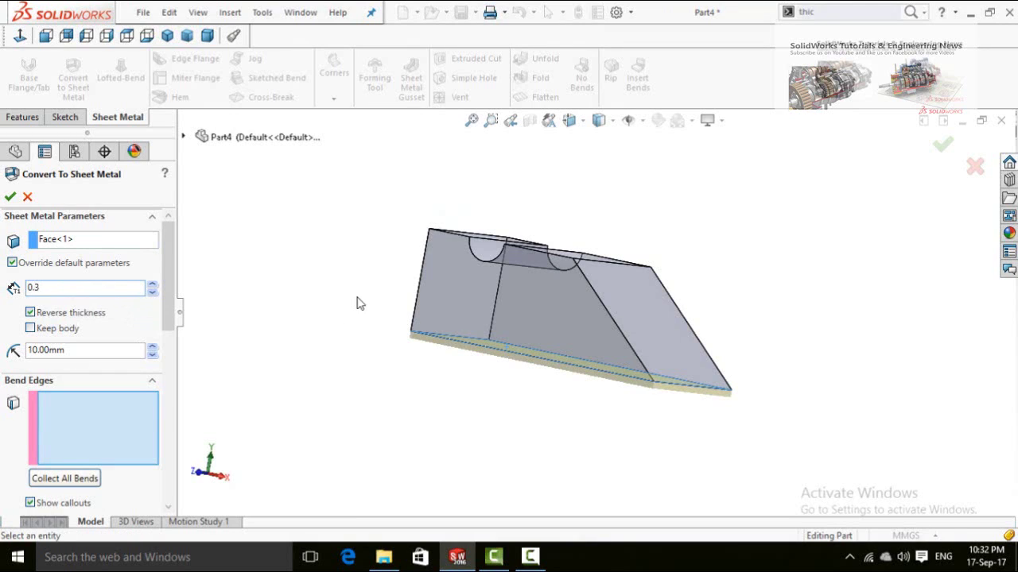
key(Return)
- Select all four edges around the fixed bottom face as bend edges
middle_drag(314, 287, 200, 379)
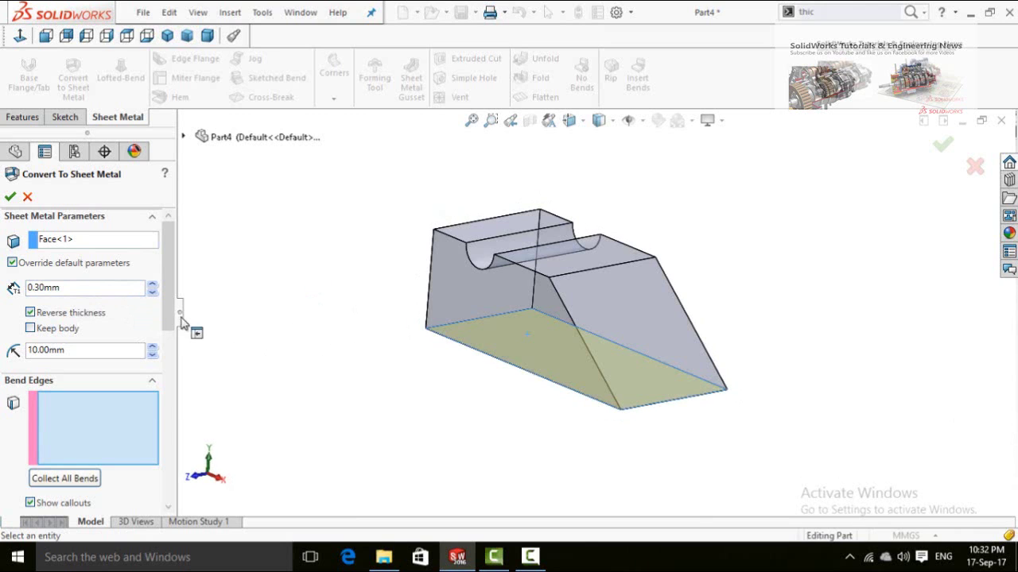
scroll(135, 358, down, 2)
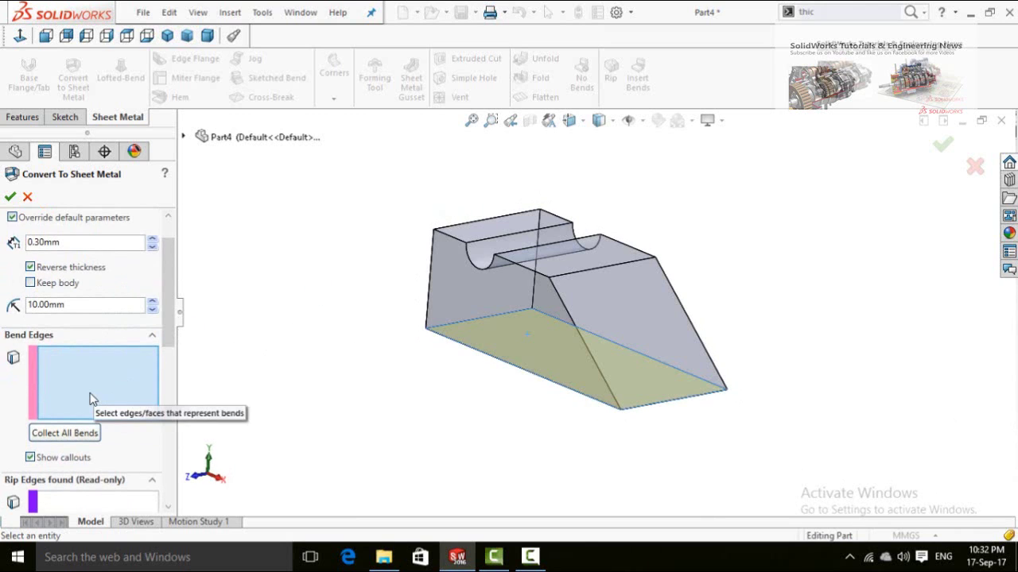
middle_drag(309, 389, 349, 418)
click(513, 370)
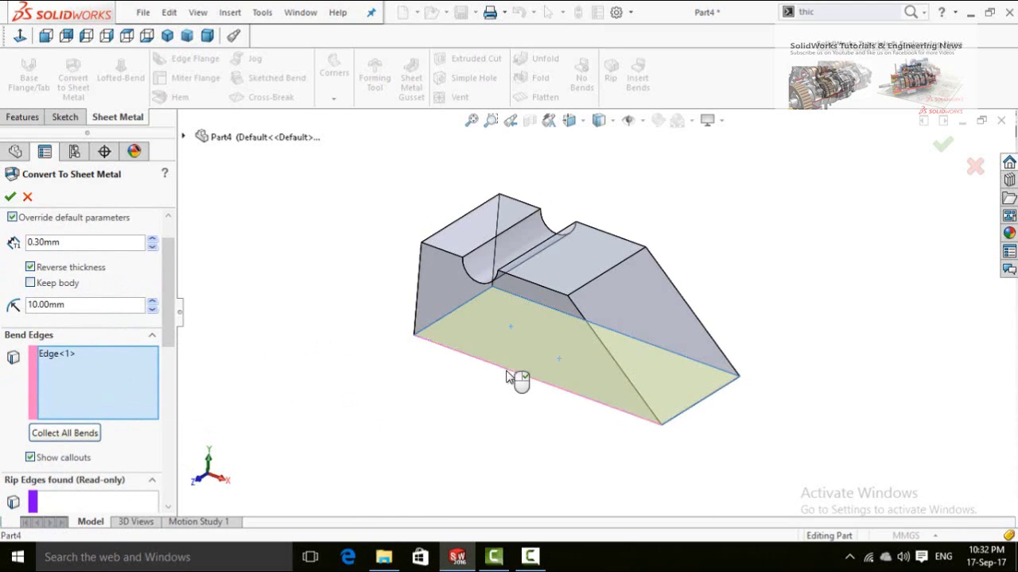
click(458, 310)
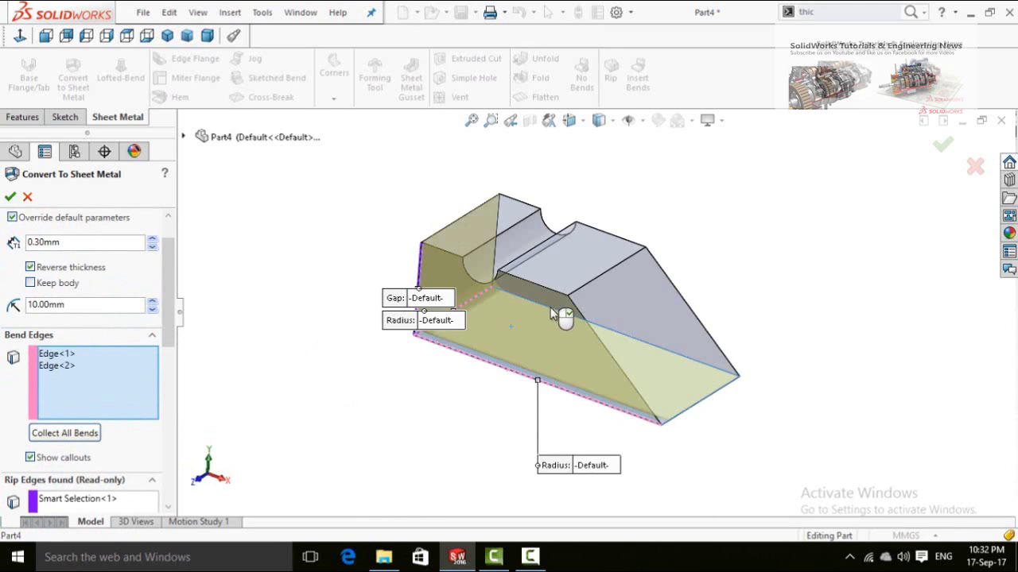
click(578, 318)
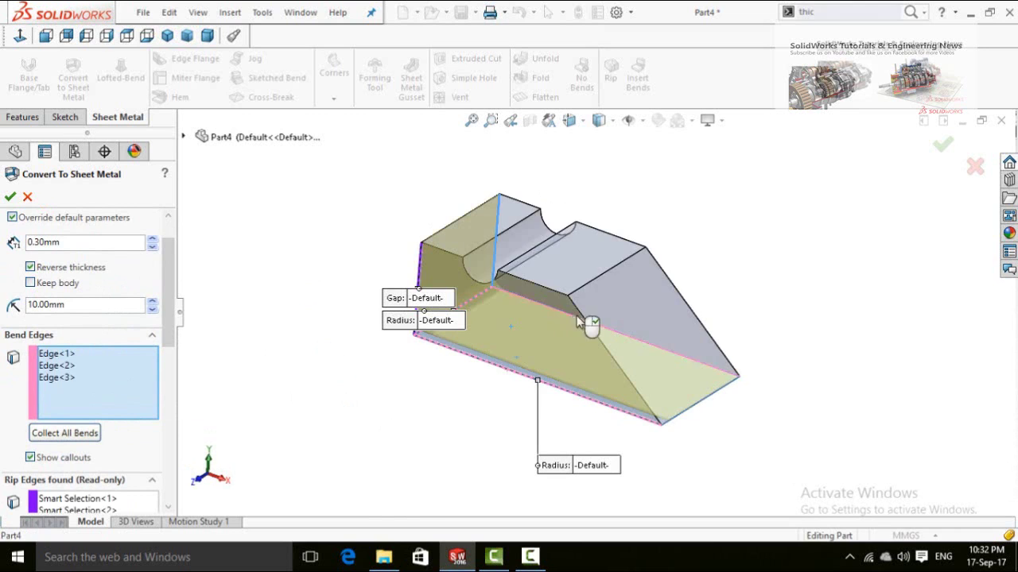
click(697, 408)
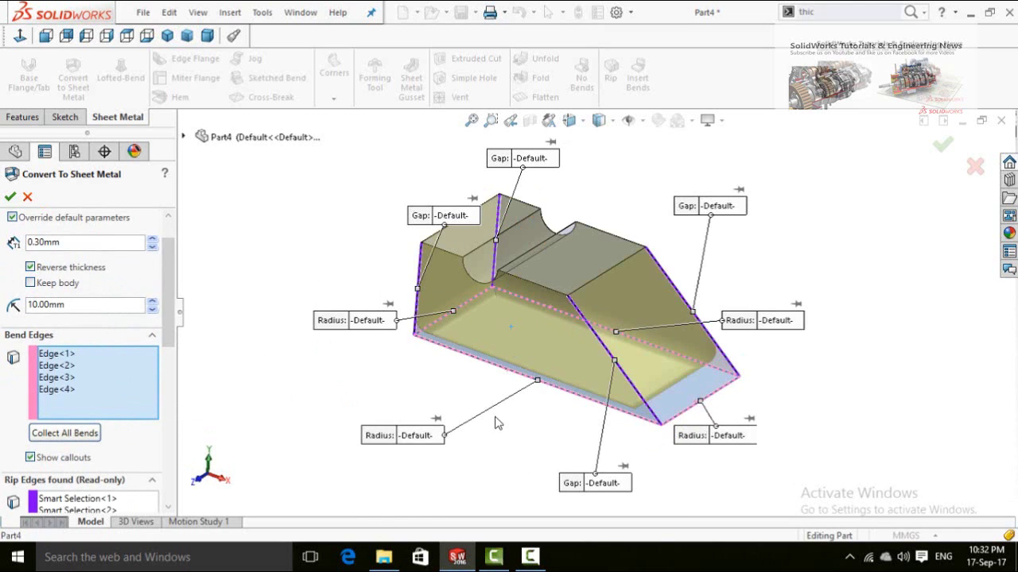
- Create the sheet metal conversion without a rip sketch, inspect the resulting part and undo the conversion
middle_drag(496, 419, 550, 396)
scroll(582, 274, down, 2)
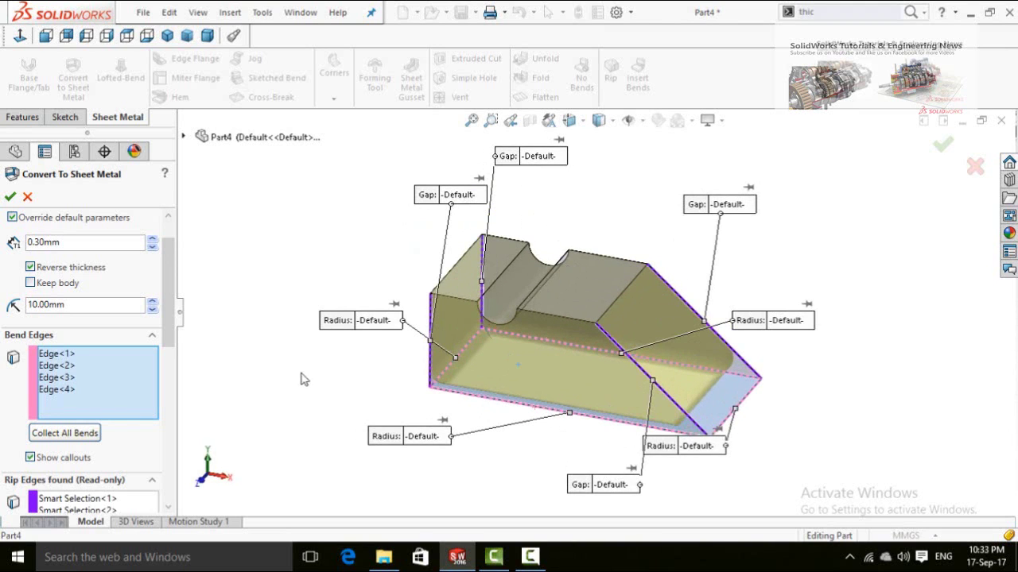
drag(166, 320, 166, 427)
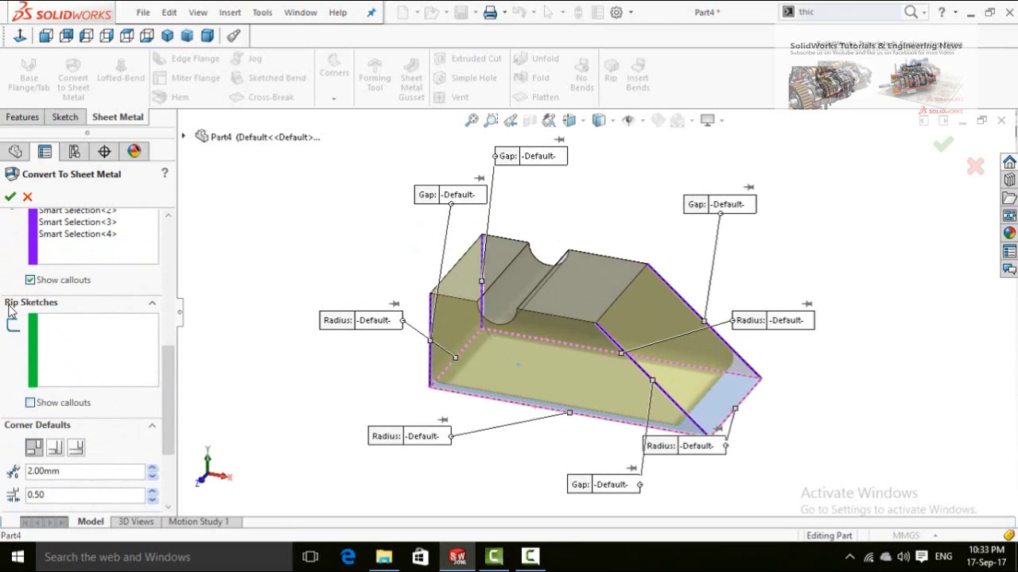
click(71, 352)
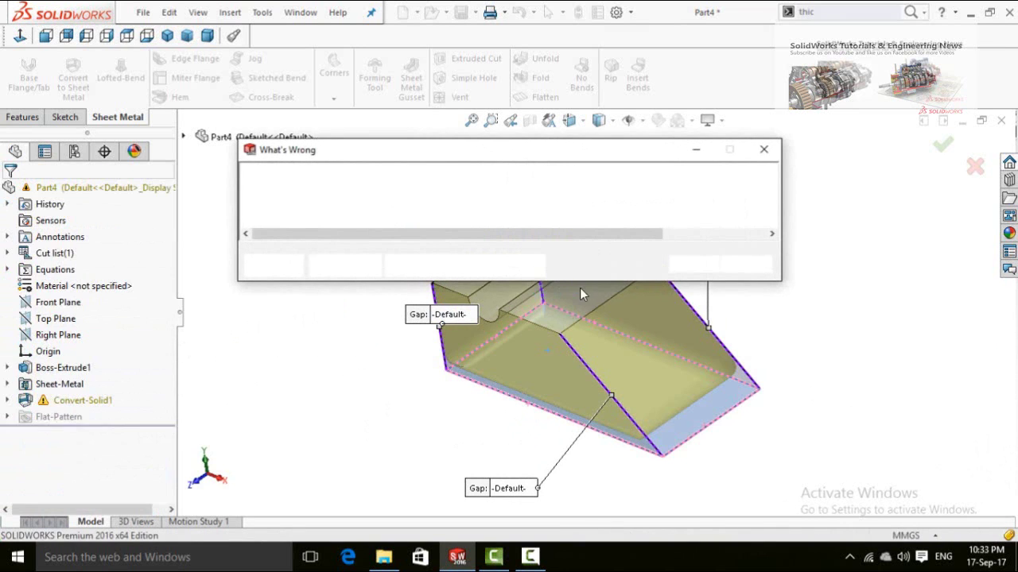
click(695, 265)
middle_drag(409, 323, 359, 341)
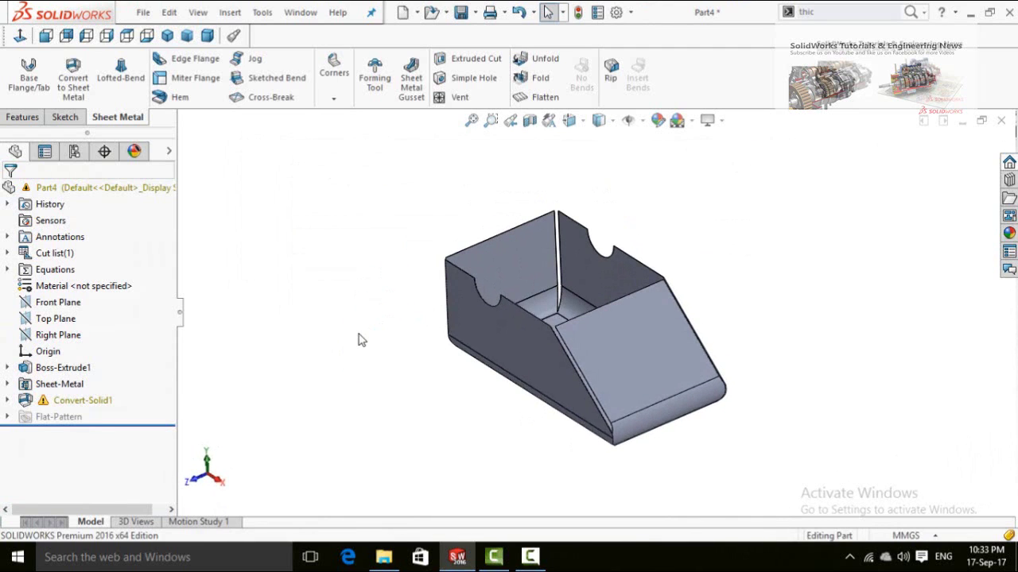
key(ctrl+z)
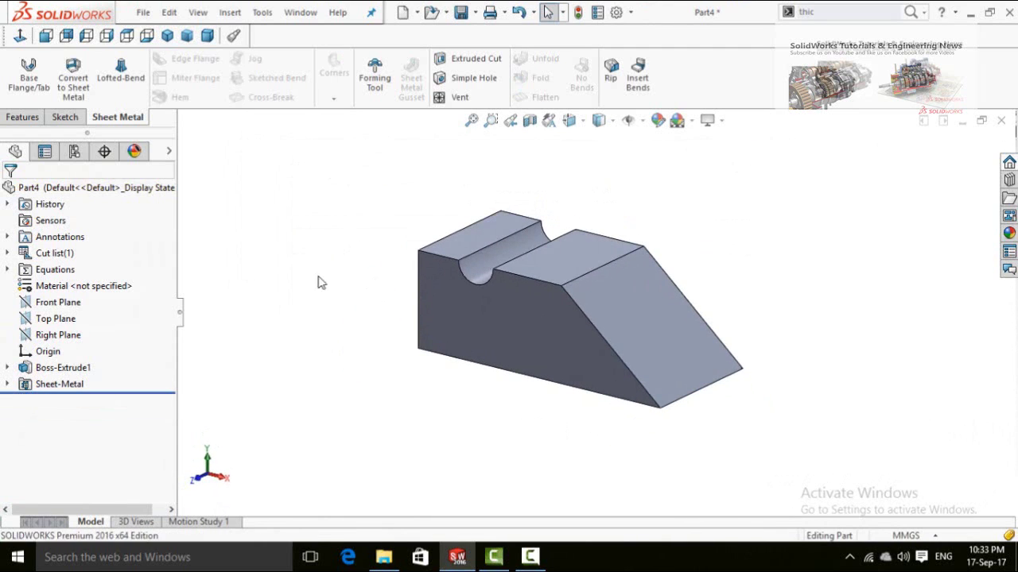
- On the flat top face between groove and slope, sketch a line about 47 mm long joining the midpoints of its two long edges
middle_drag(358, 303, 540, 280)
click(548, 271)
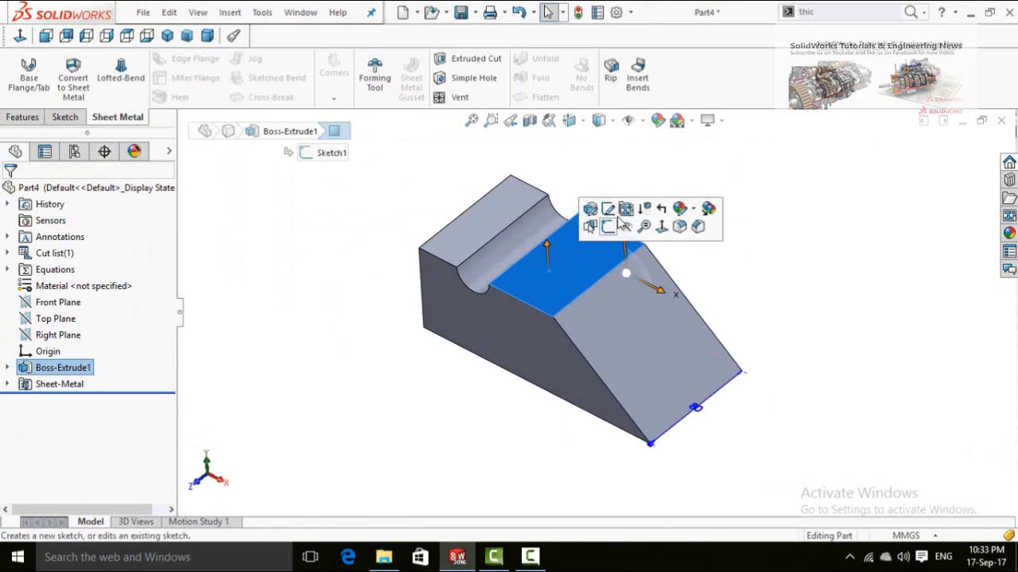
click(608, 227)
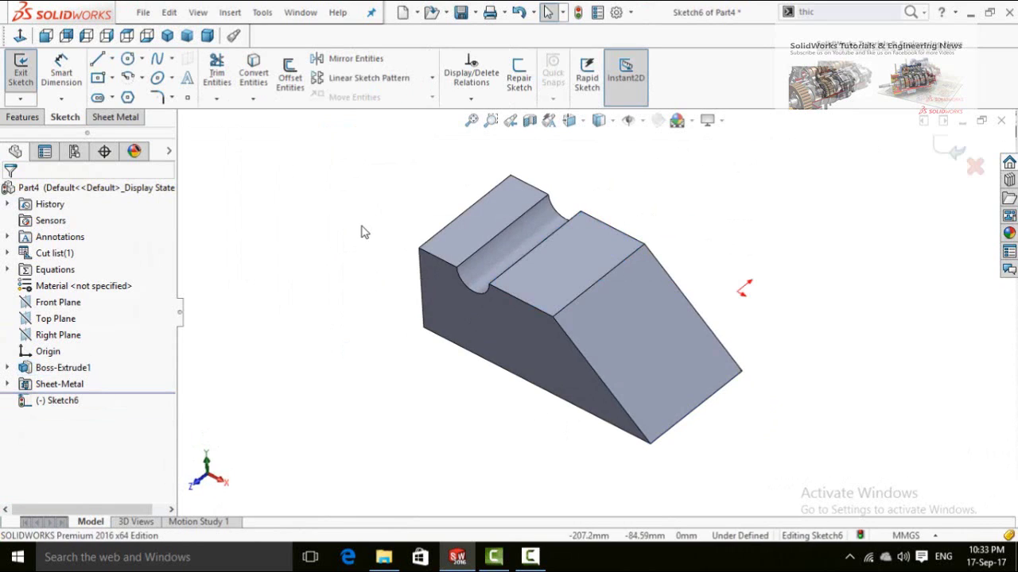
click(99, 62)
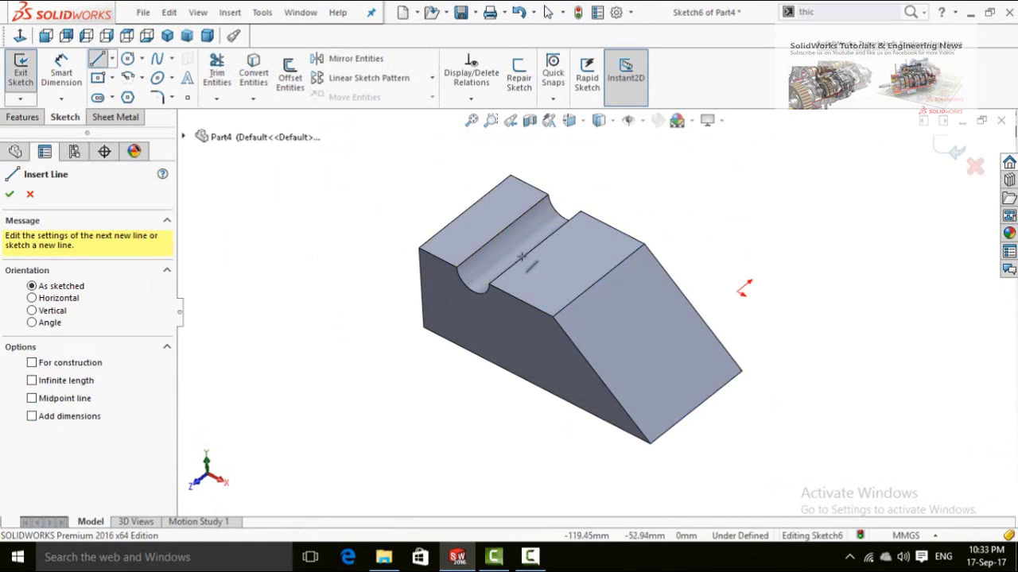
click(535, 248)
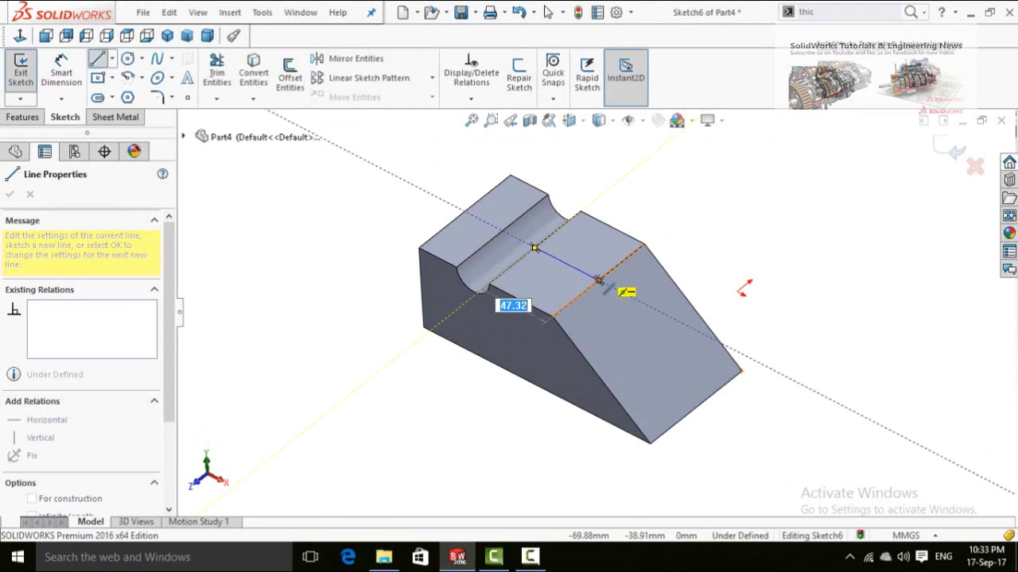
click(598, 282)
key(Escape)
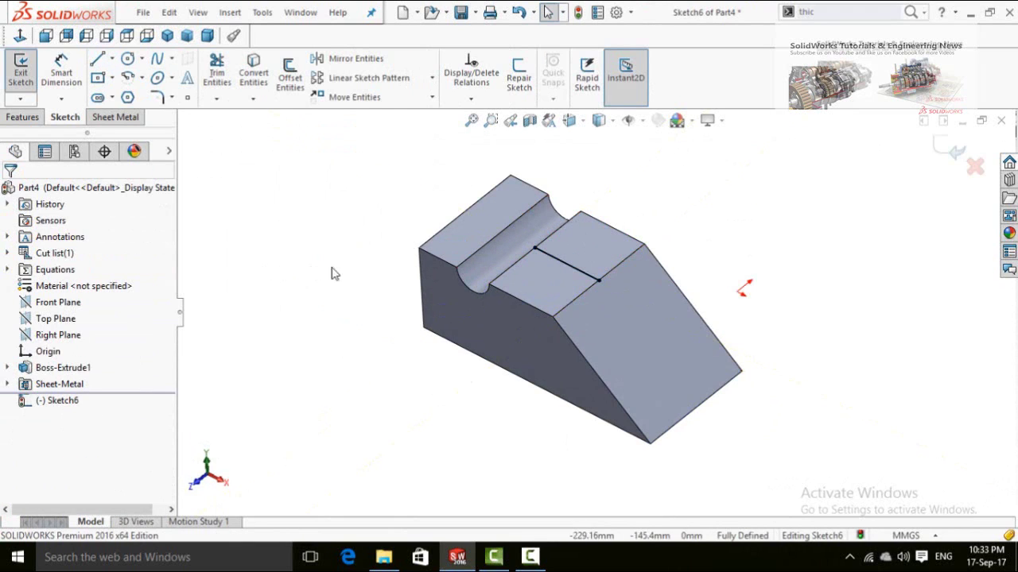
click(950, 148)
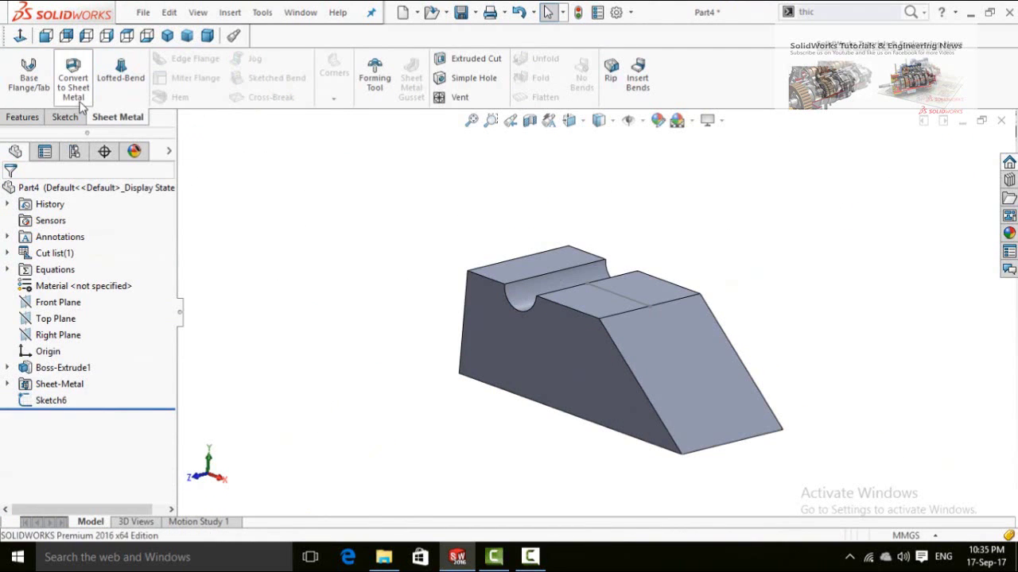
- Restart Convert to Sheet Metal on the solid, using its bottom face as the fixed face
click(73, 84)
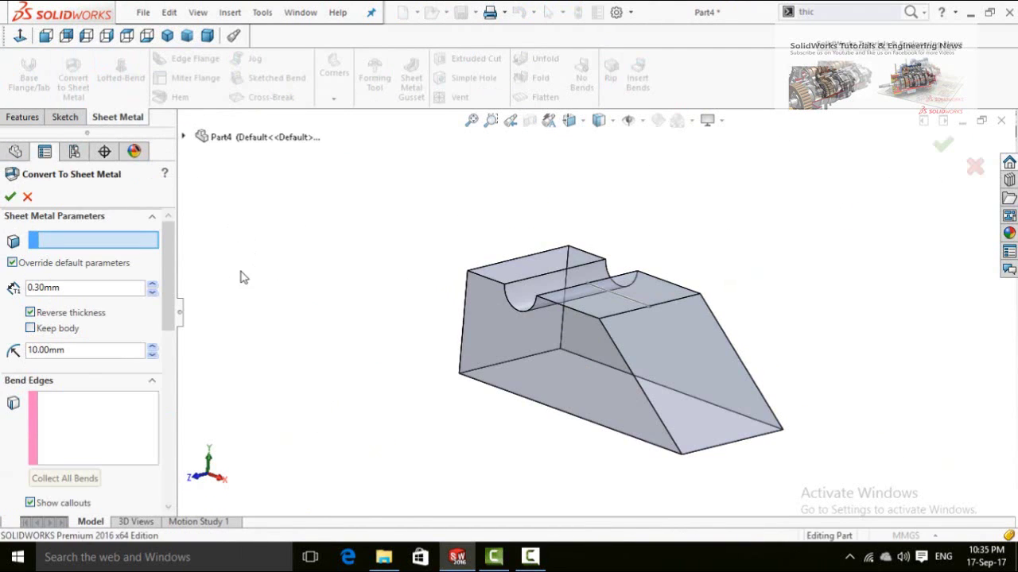
middle_drag(405, 442, 572, 415)
click(573, 415)
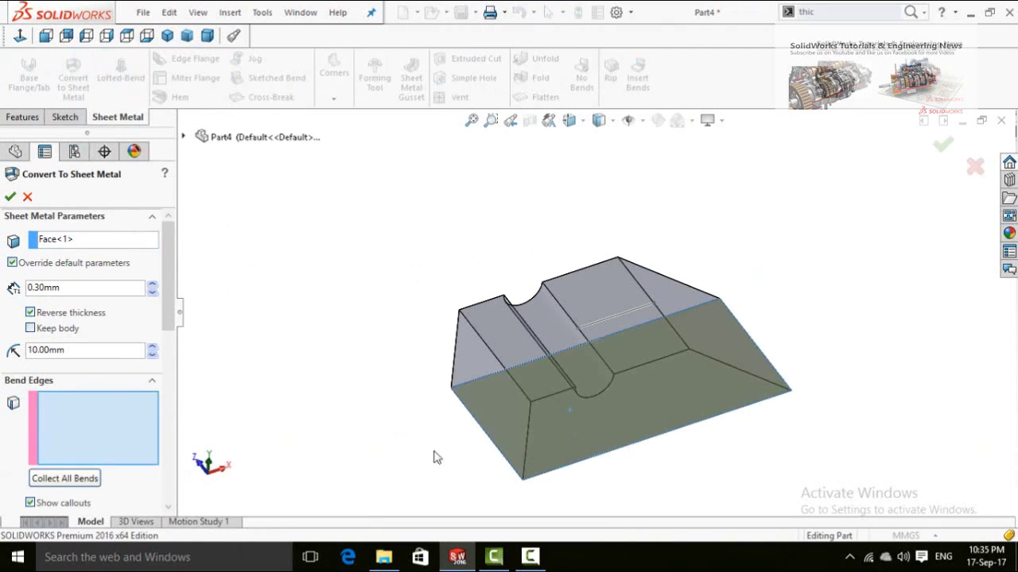
middle_drag(434, 456, 366, 509)
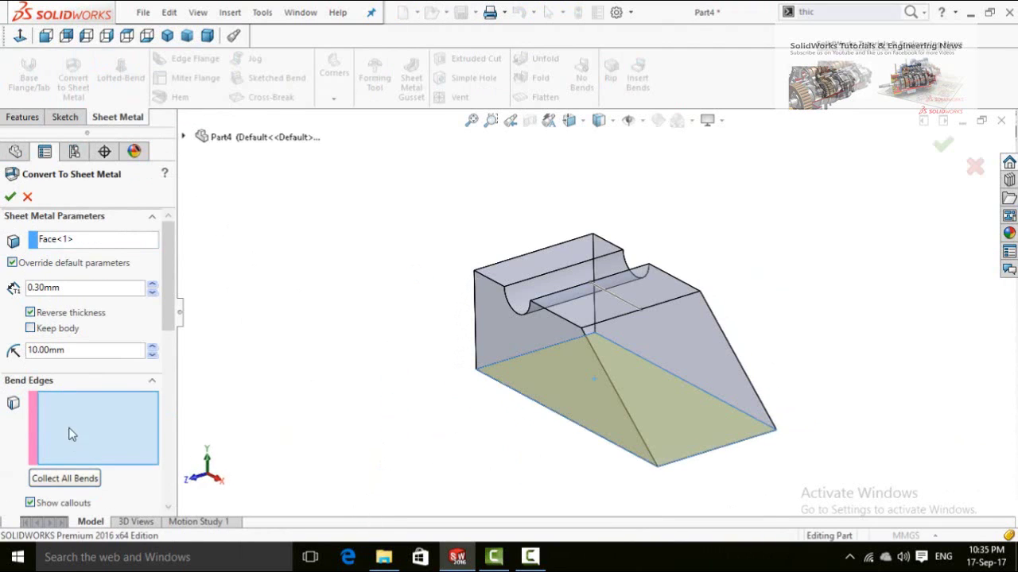
- Select the four edges around the bottom face and the near short edge of the flat top face as bend edges
middle_drag(563, 468, 573, 427)
click(575, 433)
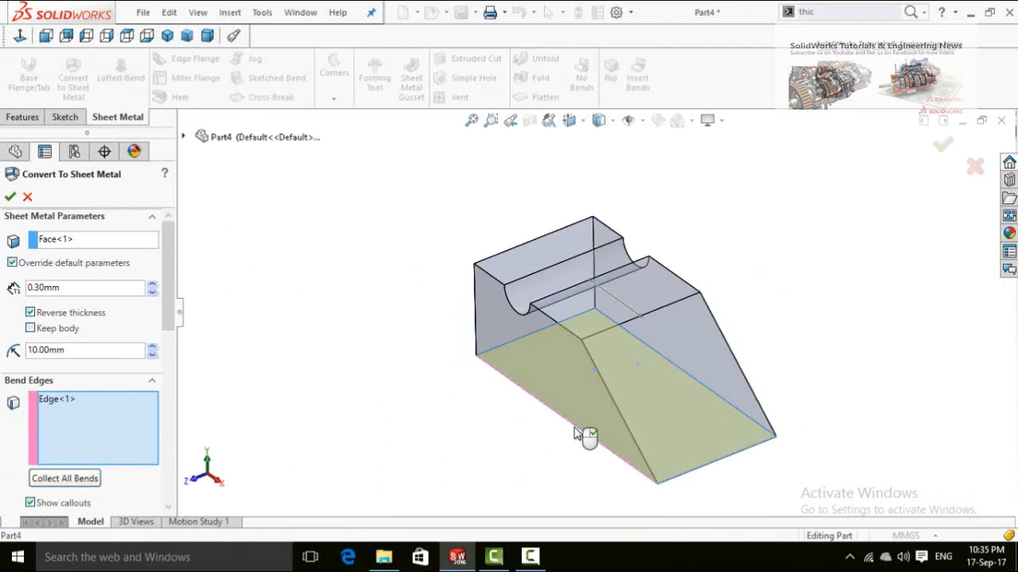
click(501, 345)
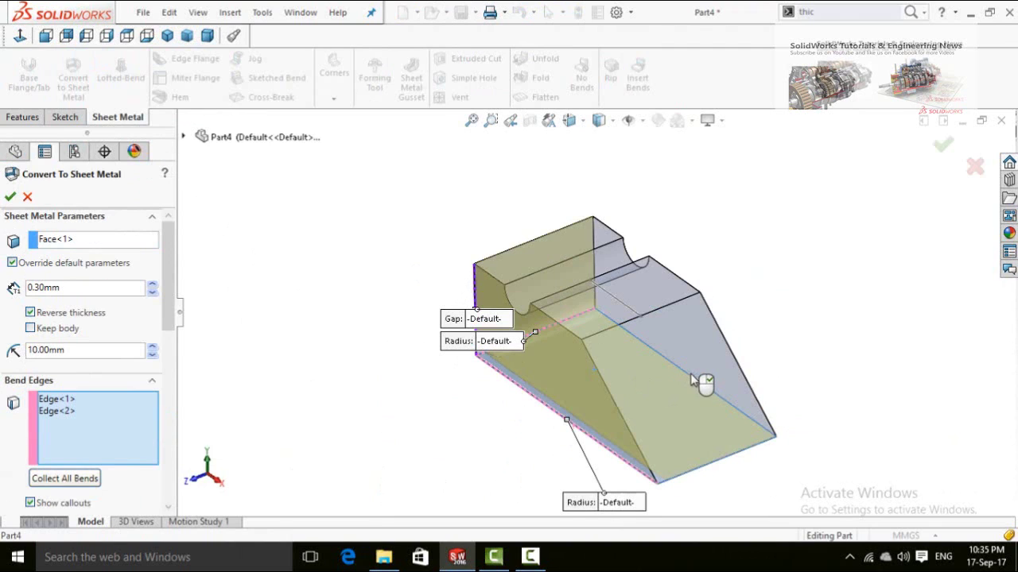
click(729, 457)
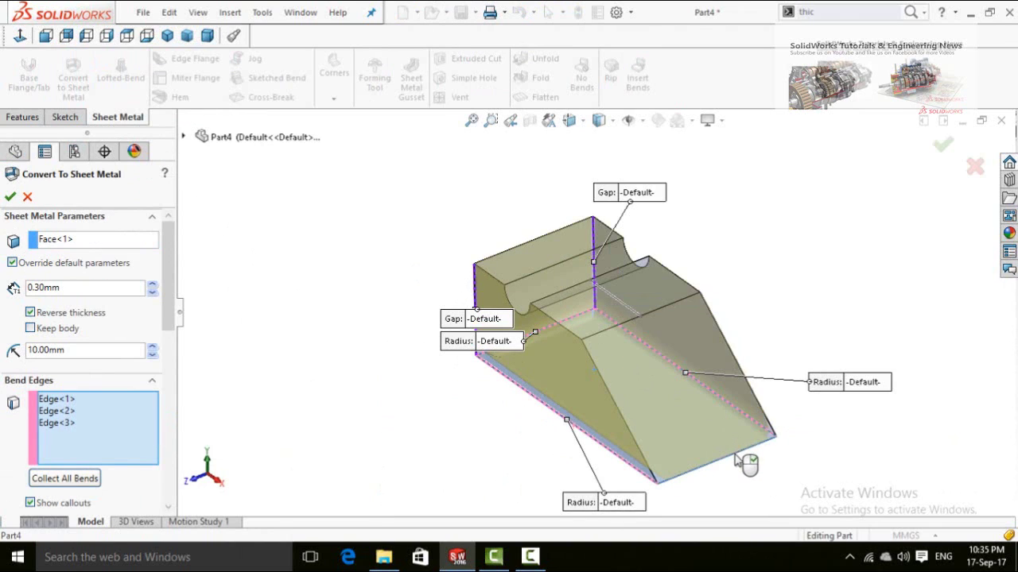
click(575, 338)
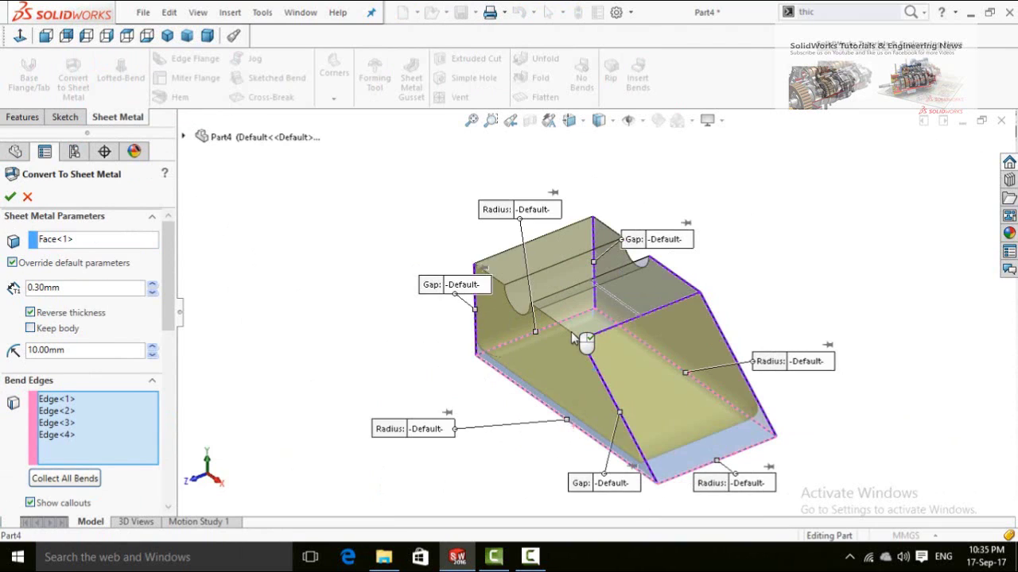
click(572, 337)
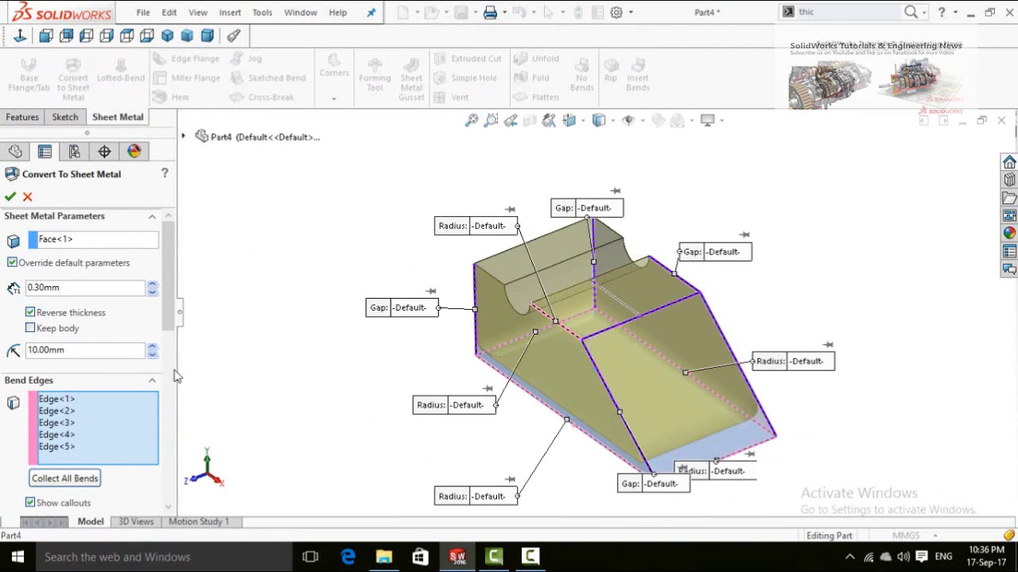
- Assign the sketched line across the flat top face as the rip sketch of the conversion
drag(170, 320, 169, 444)
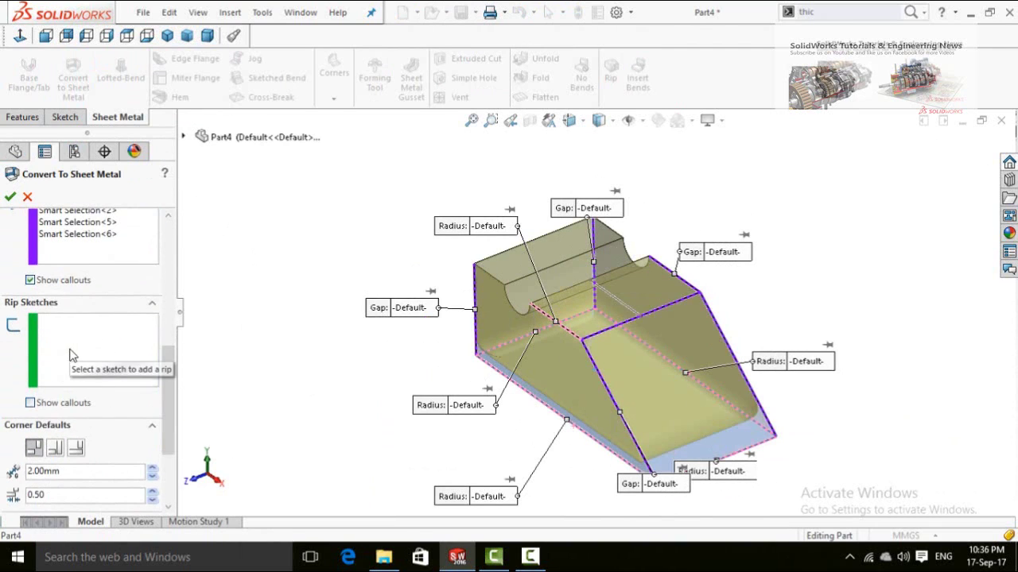
click(94, 369)
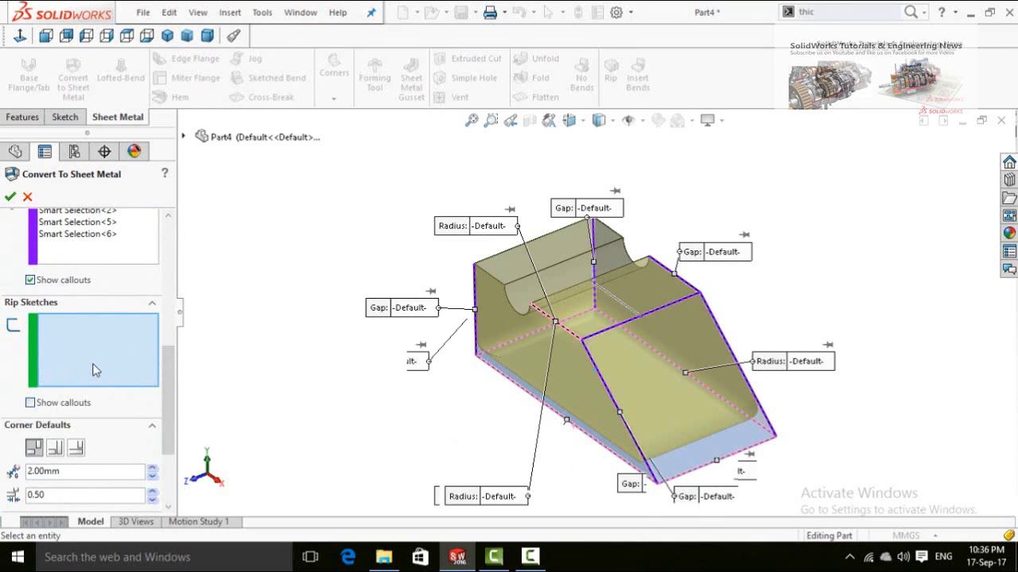
scroll(617, 281, down, 6)
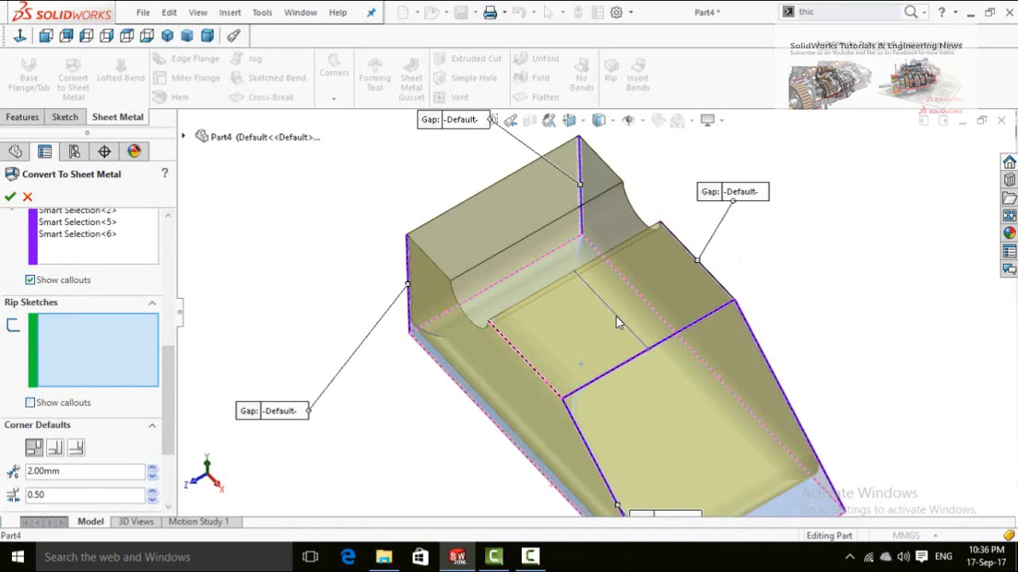
click(617, 316)
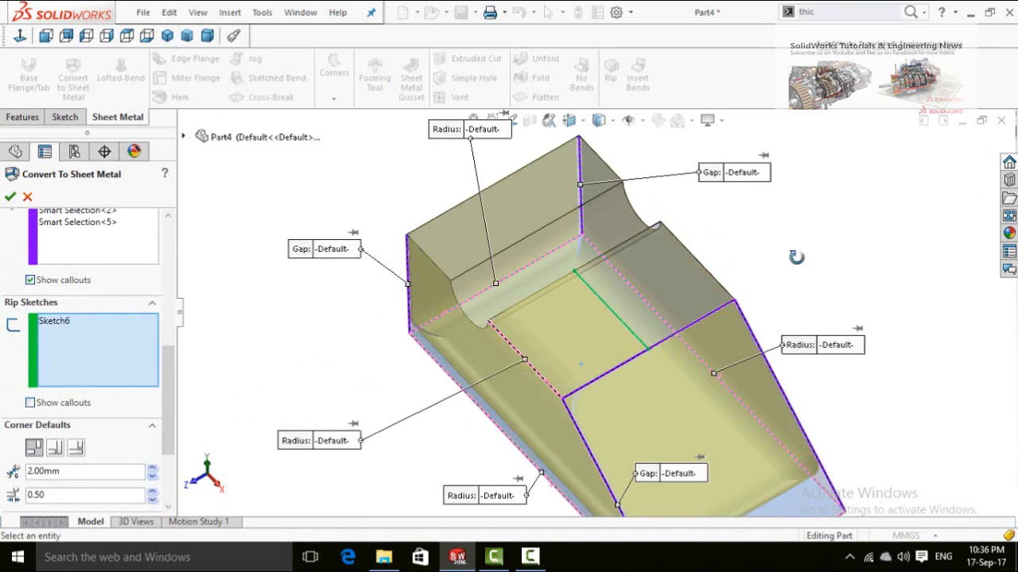
- Add the opposite short edge of the flat top face, beyond the rip line, as a sixth bend edge
middle_drag(718, 342, 745, 368)
middle_drag(753, 328, 334, 382)
scroll(173, 408, up, 5)
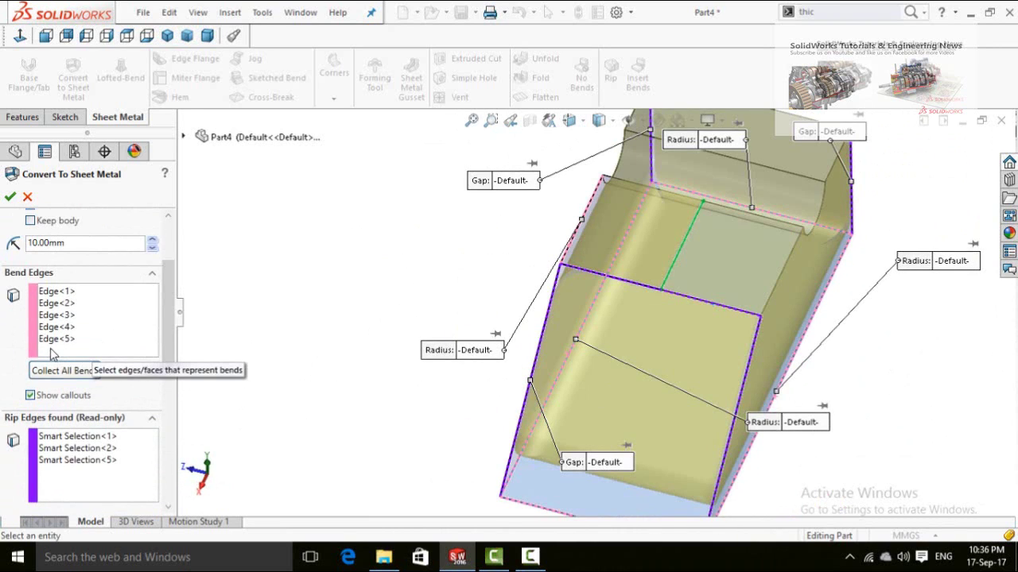
click(50, 349)
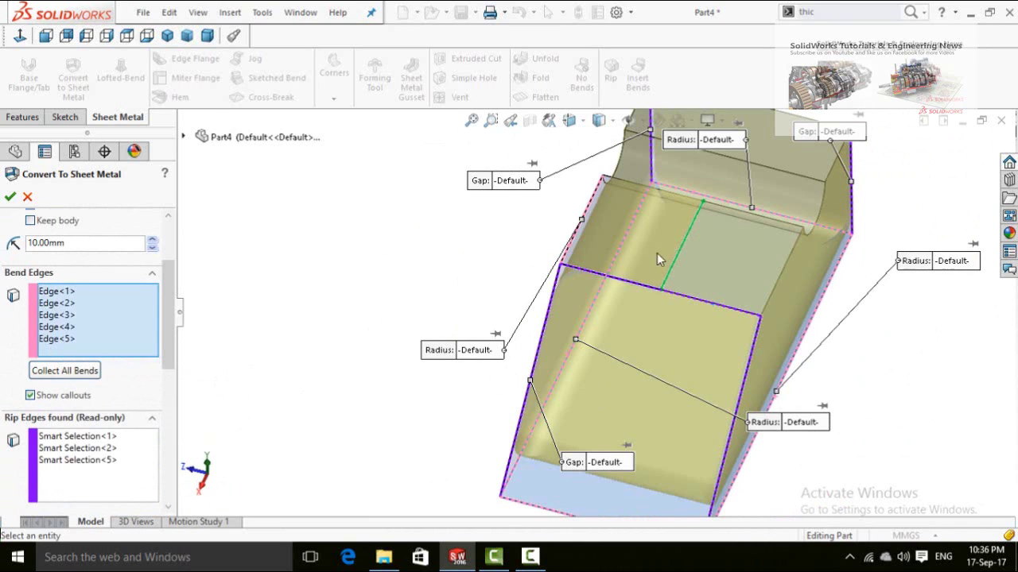
click(771, 293)
- Create the sheet metal conversion, dismiss the error report and inspect the rip across the flat top face
middle_drag(393, 355, 318, 298)
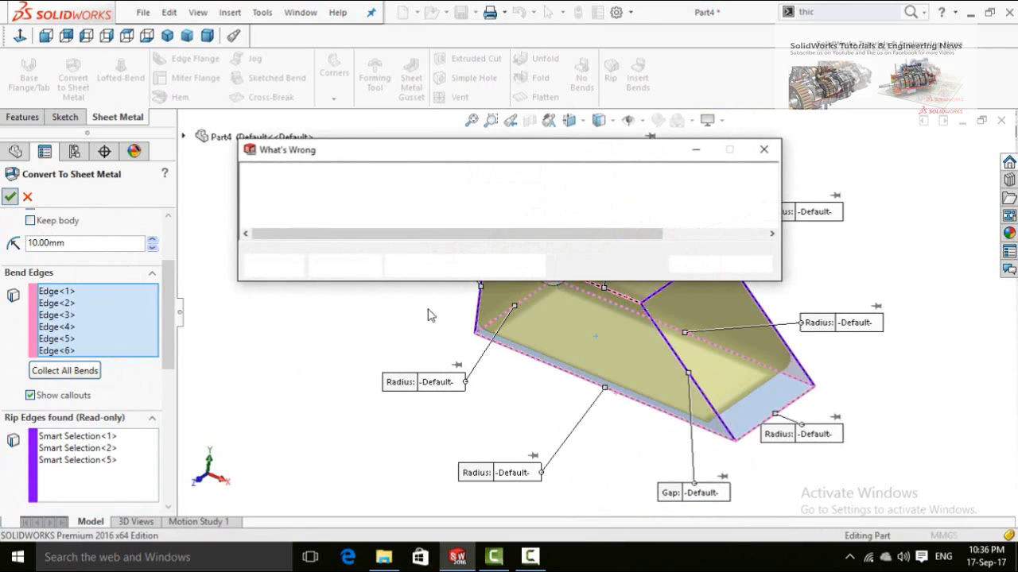
click(692, 264)
middle_drag(536, 415, 633, 366)
scroll(640, 235, down, 4)
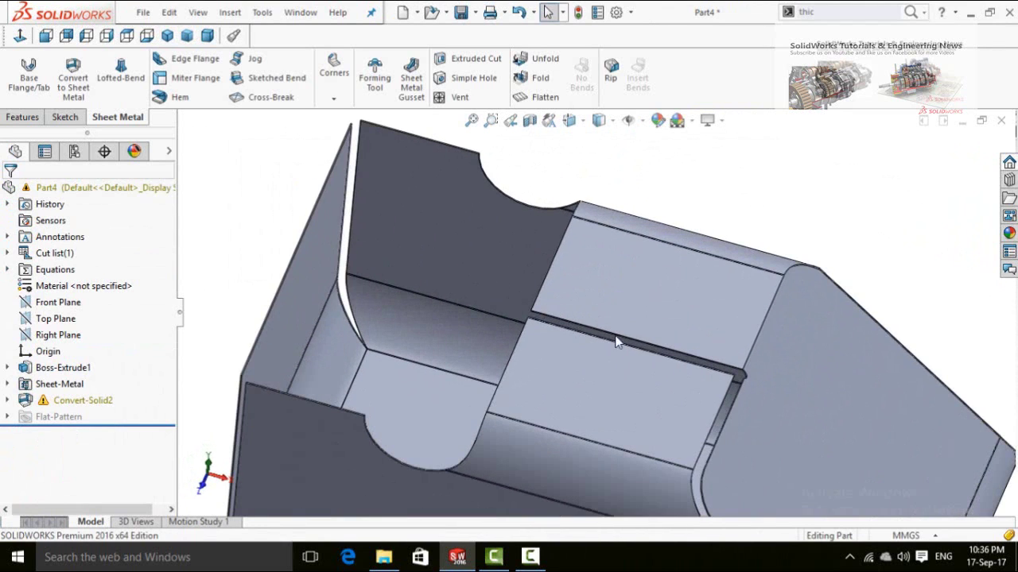
scroll(578, 372, up, 5)
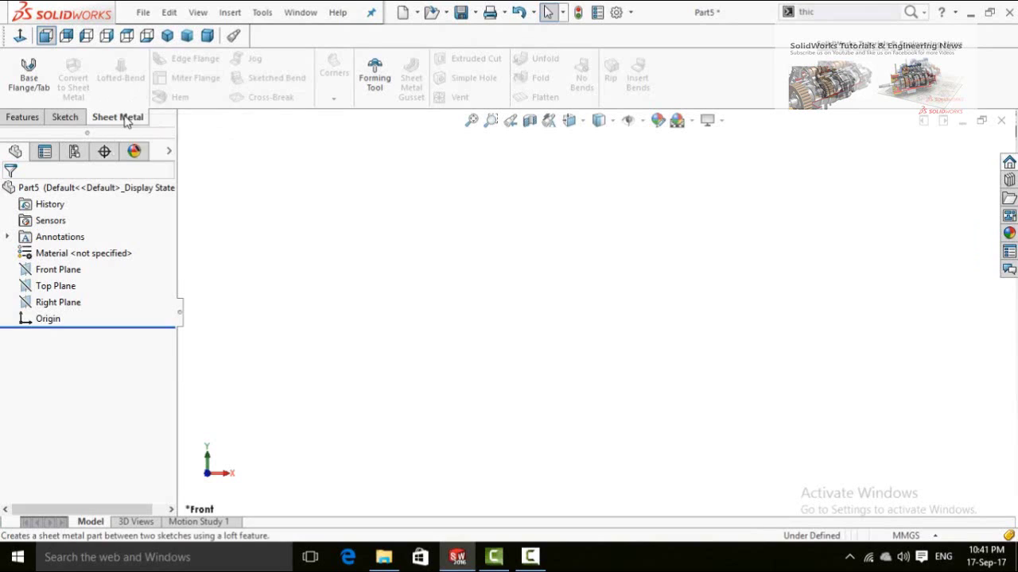
- On the Front Plane of the new part, sketch a center rectangle about 268 by 99 mm centred on the origin
click(64, 117)
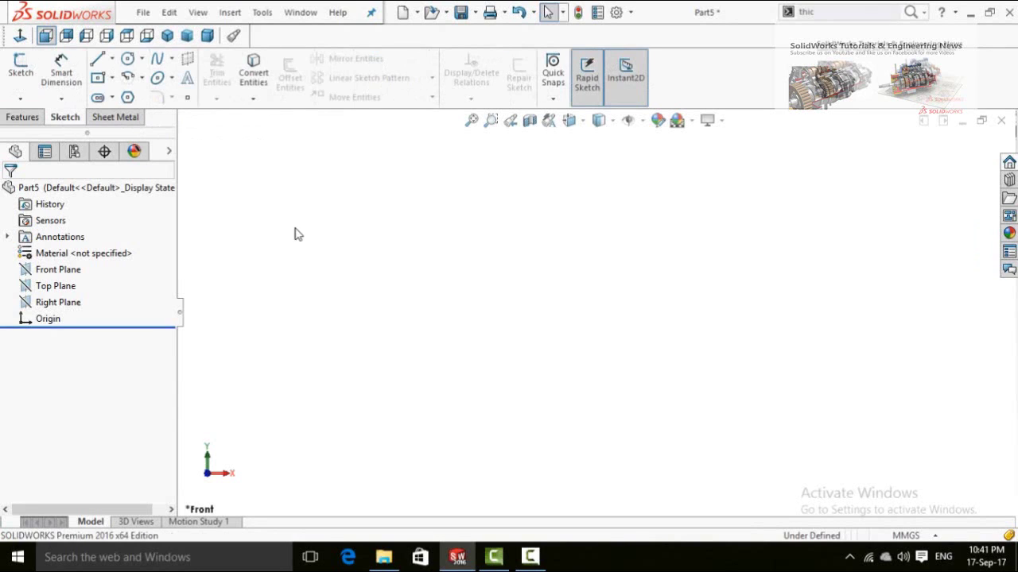
click(51, 271)
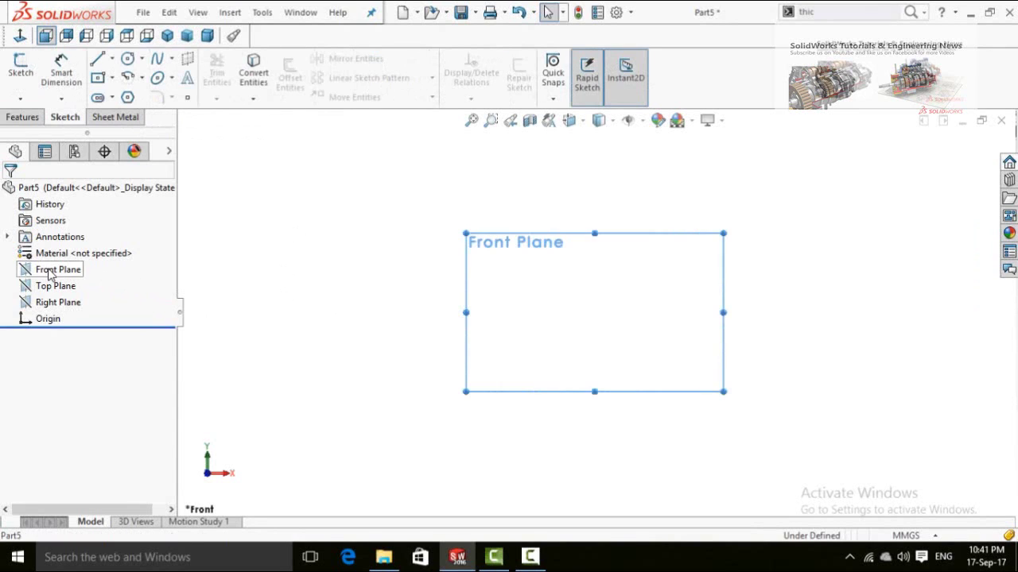
click(66, 248)
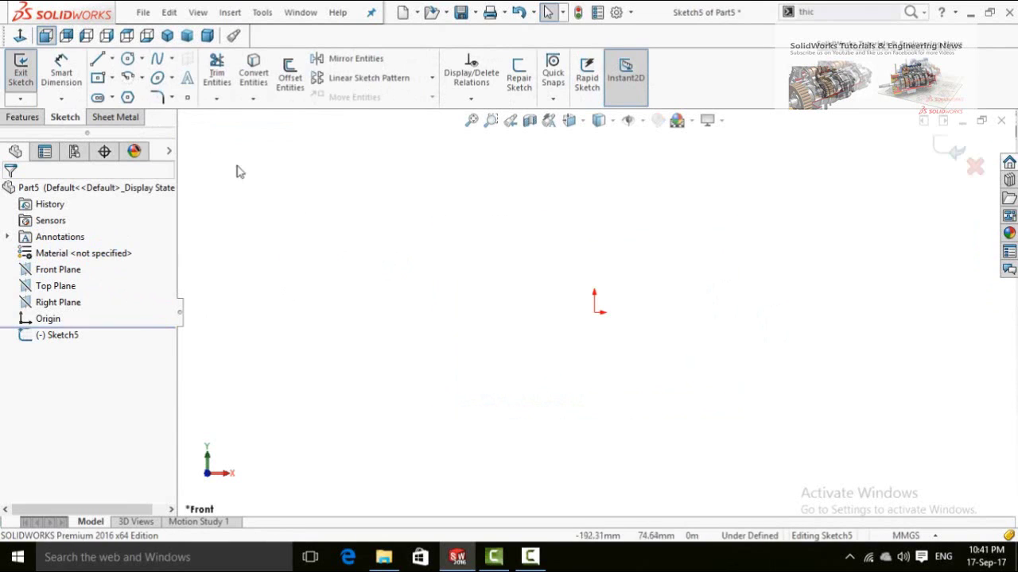
click(98, 79)
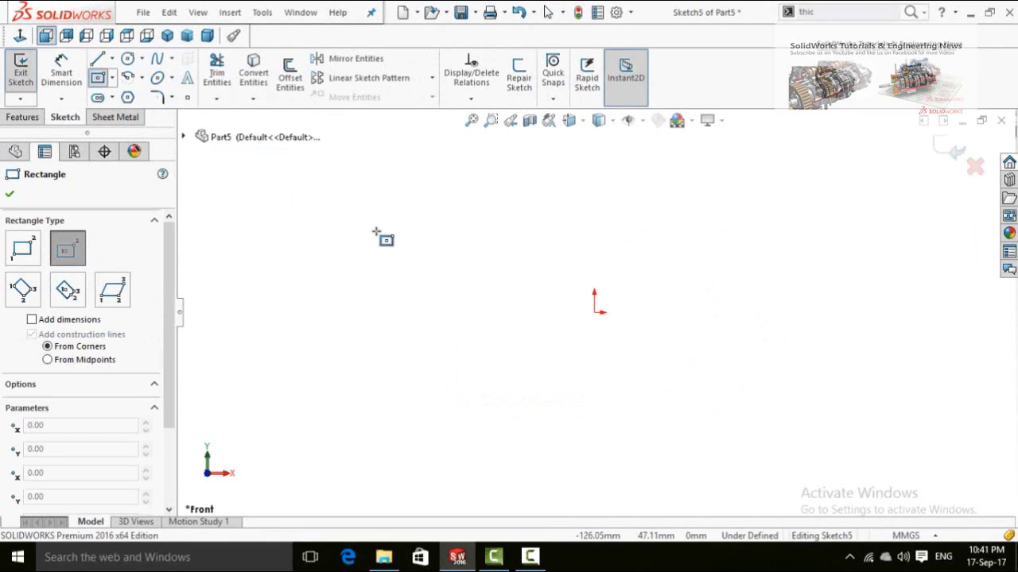
click(595, 313)
click(363, 199)
scroll(592, 417, up, 4)
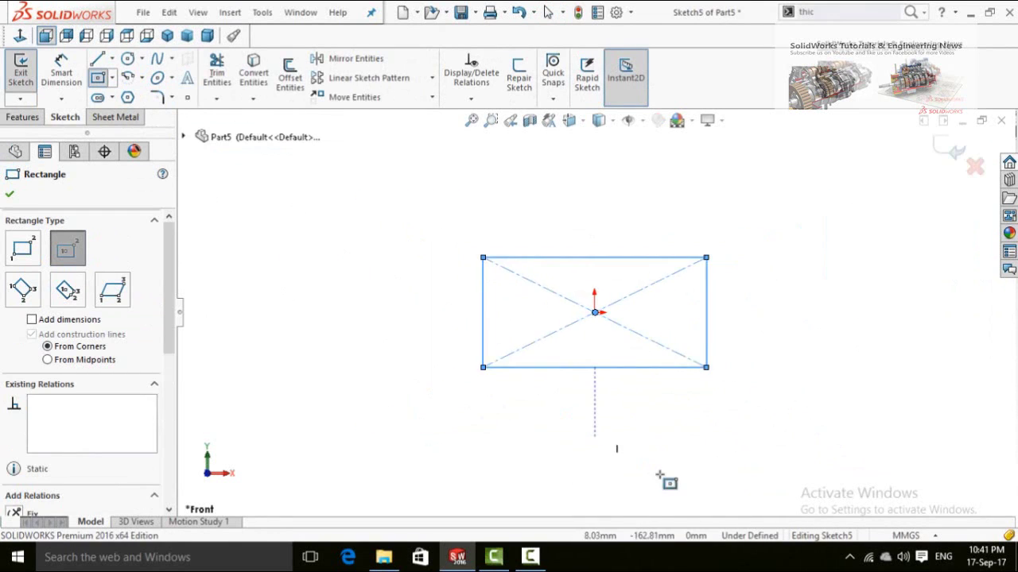
- Dimension the rectangle to 200 mm wide and 180 mm high
right_drag(659, 475, 659, 345)
click(628, 367)
click(525, 439)
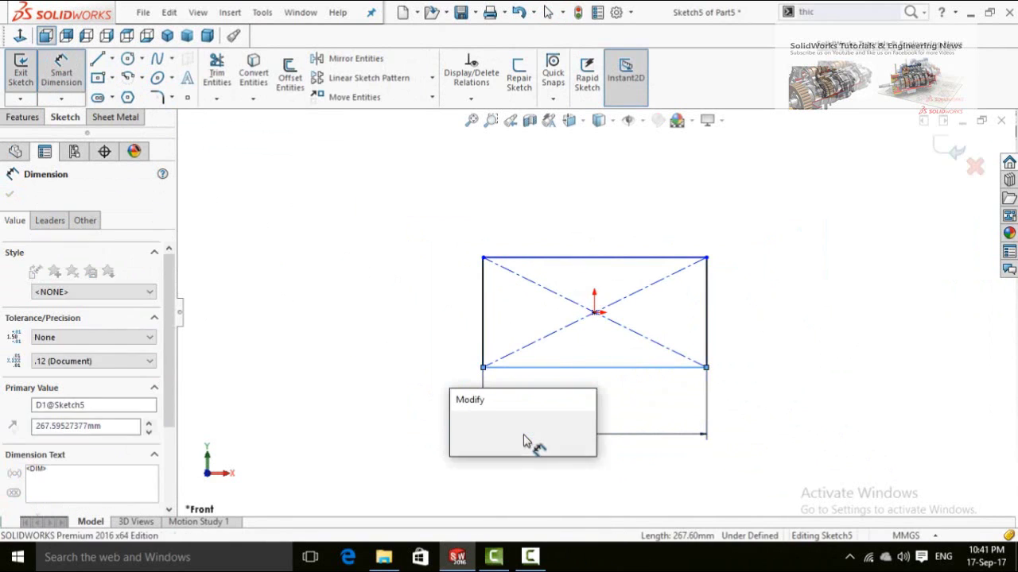
text(200)
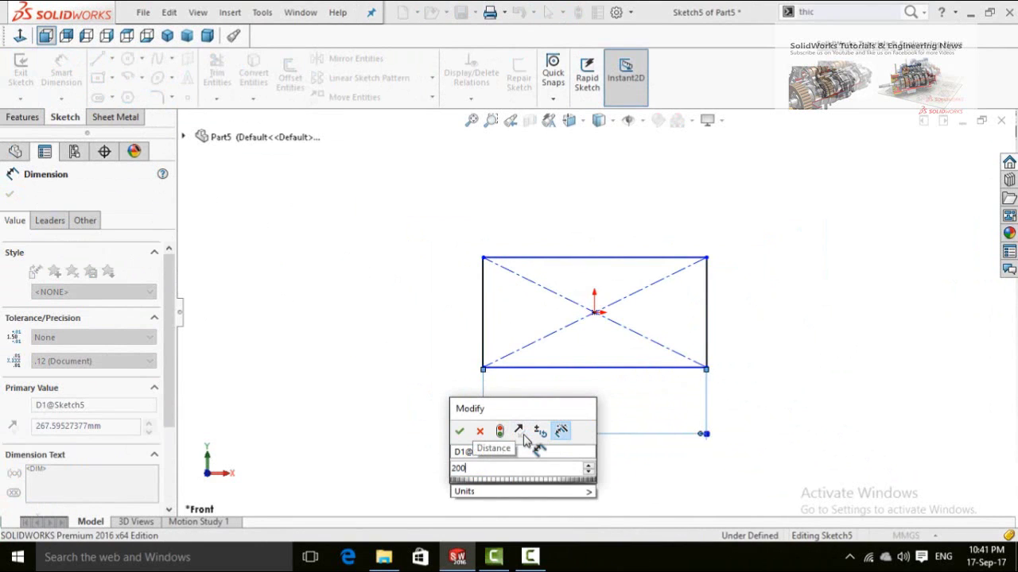
key(Return)
click(483, 350)
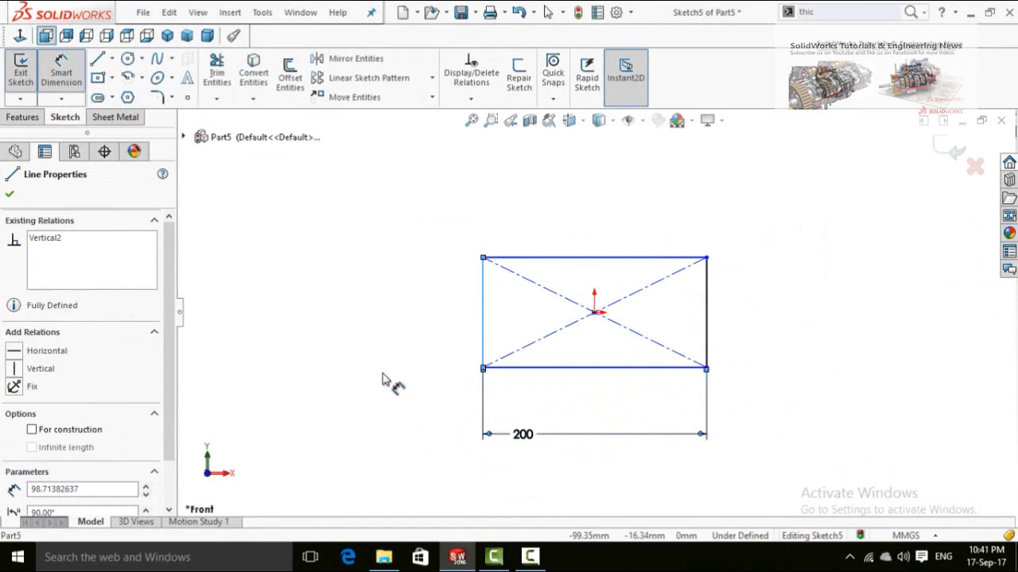
click(381, 415)
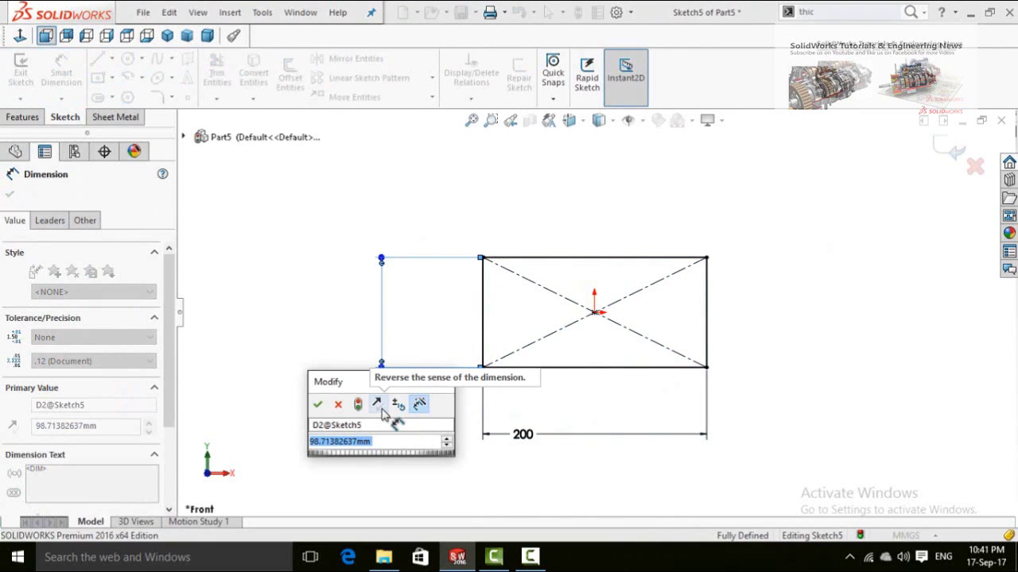
text(180)
key(Return)
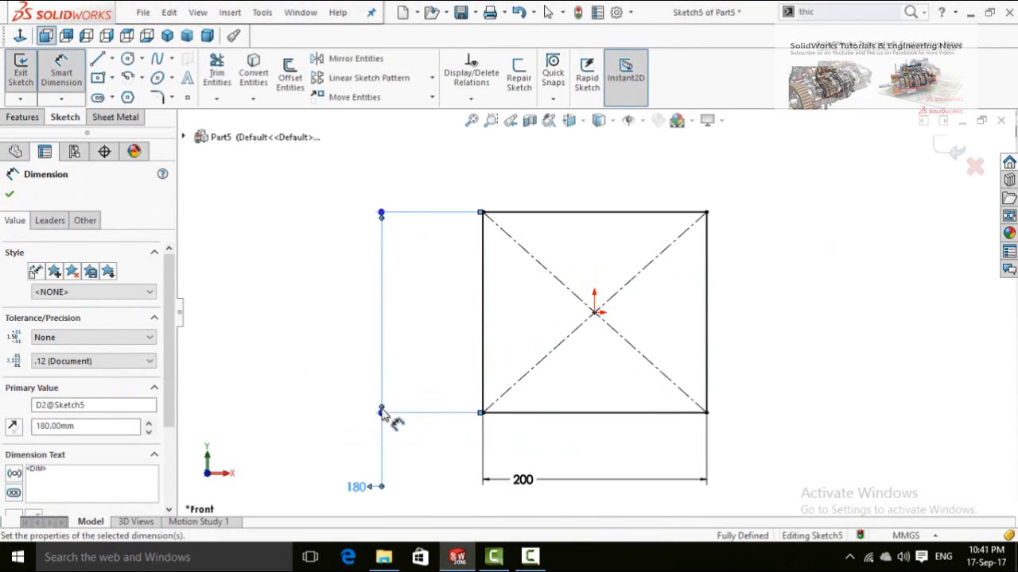
- Sketch a second center rectangle from the origin, about 41 mm wide, extending past the upper and lower edges of the first
click(98, 77)
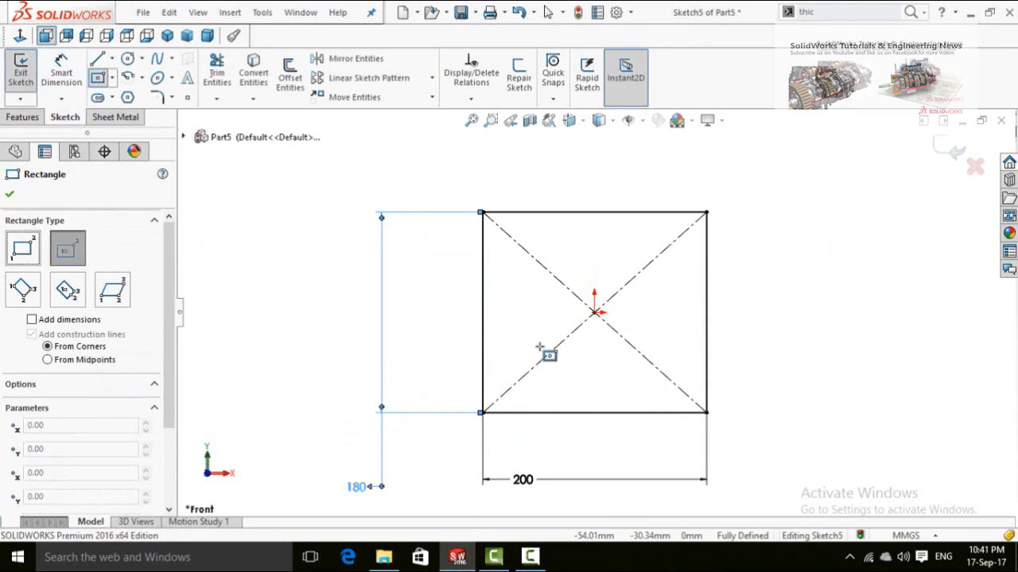
click(595, 312)
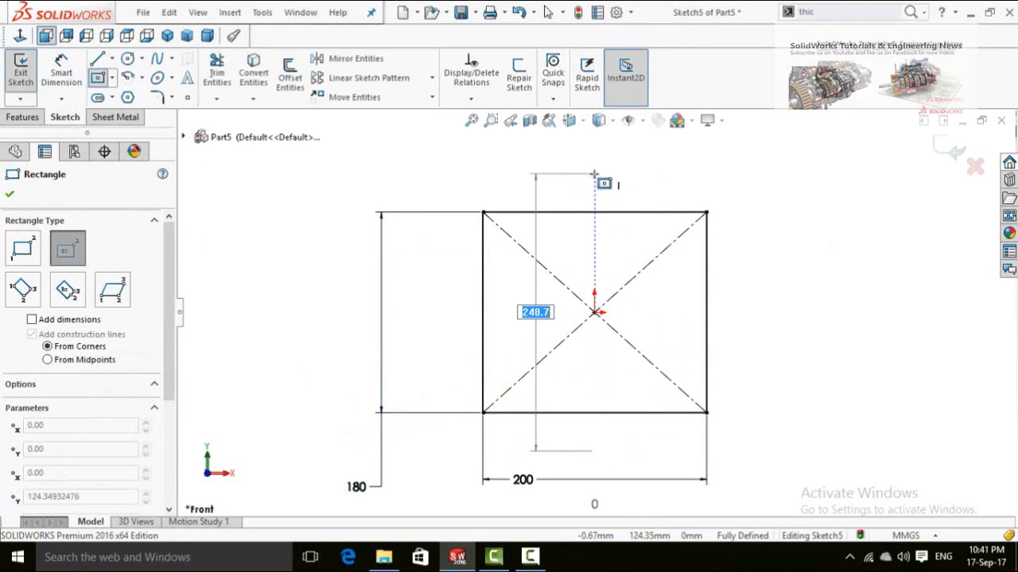
click(618, 183)
- Dimension the narrow rectangle's width to 2 mm
right_drag(809, 338, 801, 218)
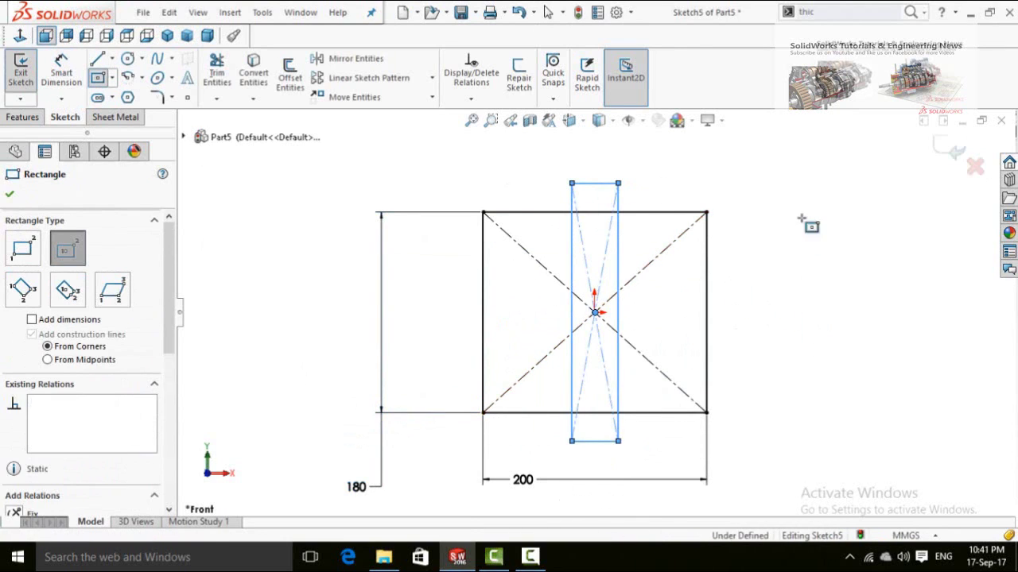
click(611, 183)
click(456, 167)
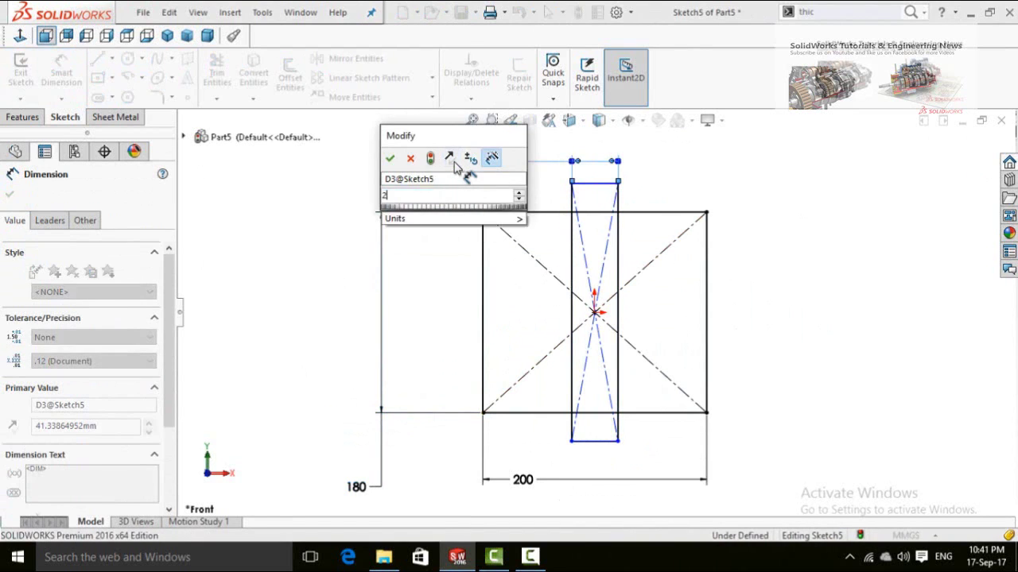
key(Return)
scroll(600, 392, up, 1)
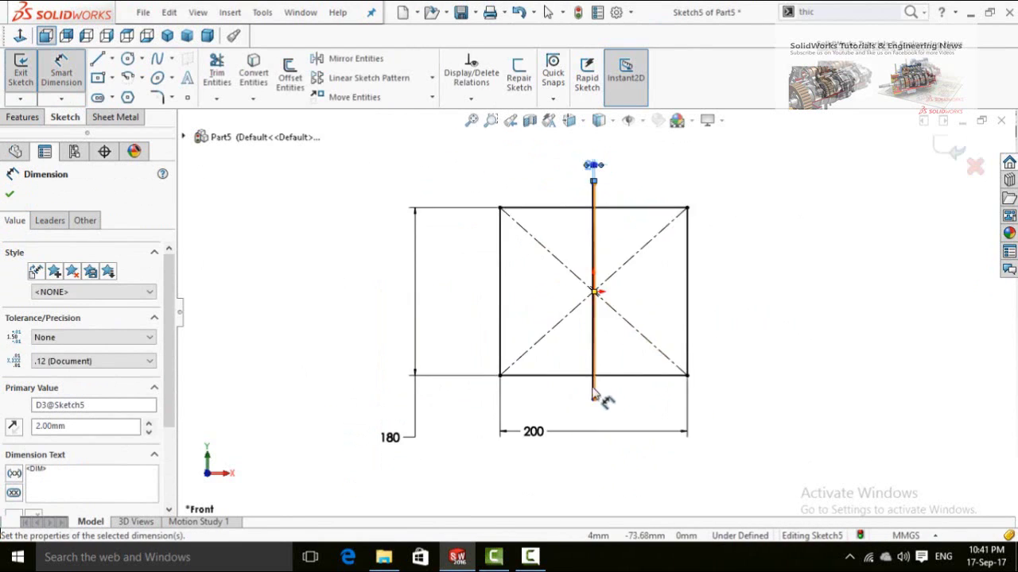
- Power trim the narrow rectangle's overhang below the outer rectangle, its sides inside the outer rectangle and the diagonal construction lines
scroll(595, 391, down, 4)
click(217, 72)
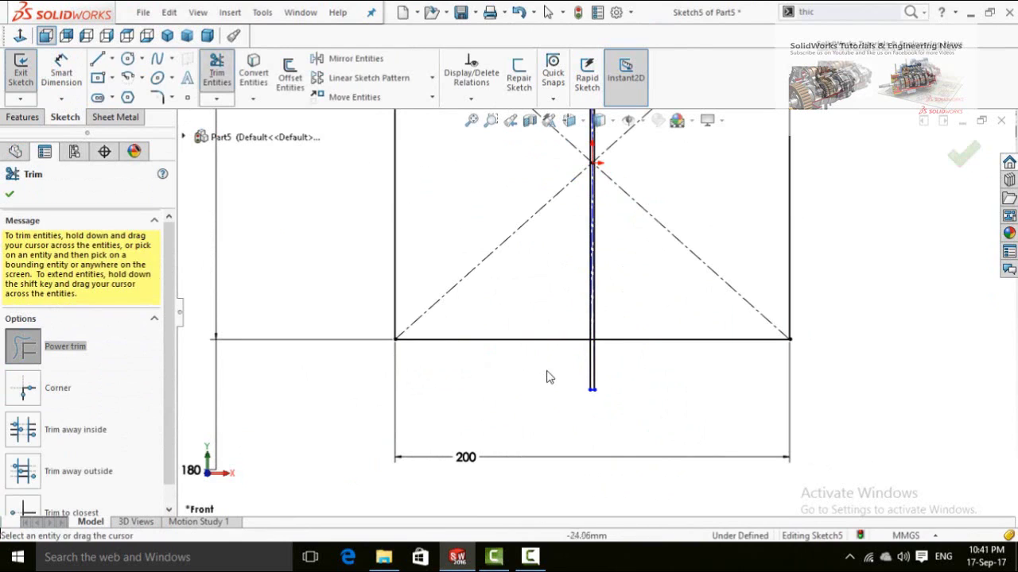
drag(619, 384, 597, 405)
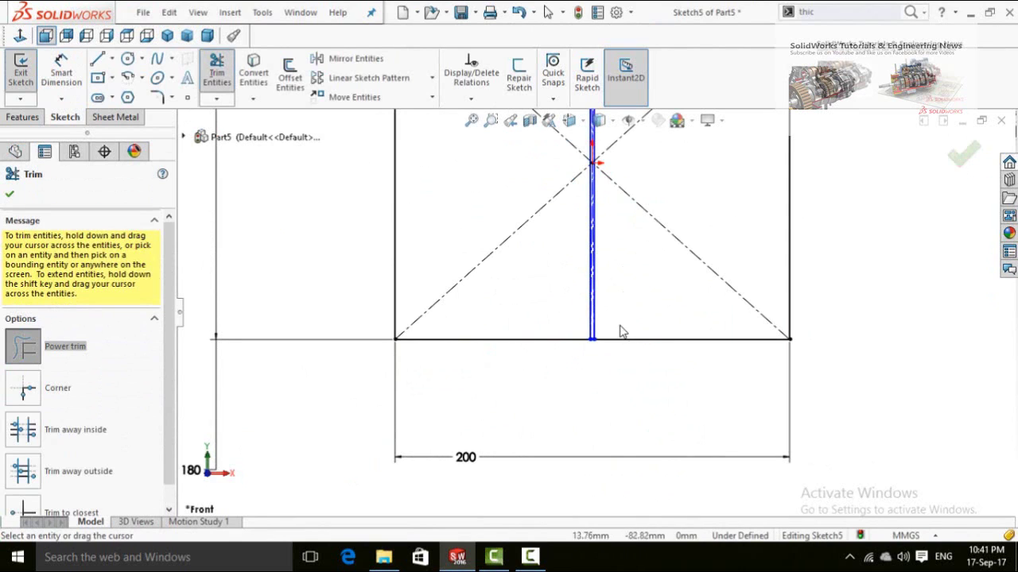
mouse_move(622, 333)
mouse_down()
mouse_move(580, 273)
mouse_move(586, 234)
mouse_up()
scroll(595, 222, down, 5)
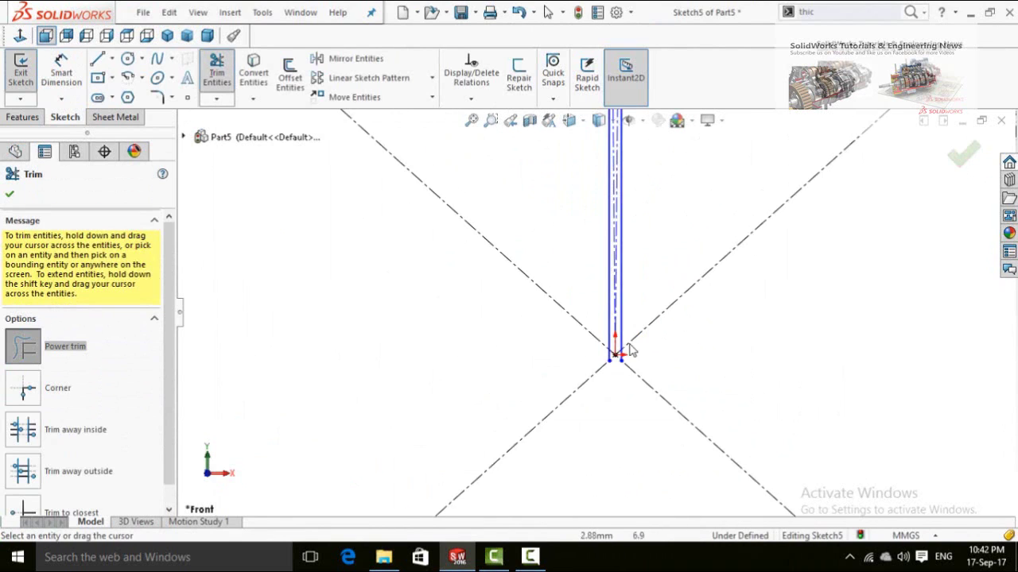
scroll(626, 347, down, 3)
mouse_move(624, 374)
mouse_down()
mouse_move(666, 286)
mouse_move(574, 340)
mouse_move(525, 344)
mouse_up()
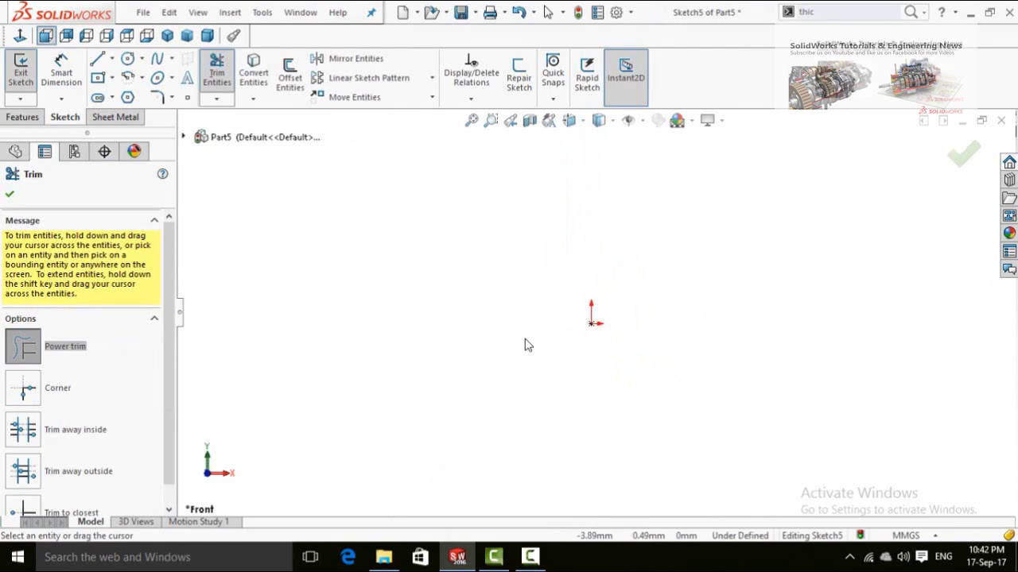
- Power trim the narrow rectangle's overhang above the outer rectangle, leaving the split in the upper edge, and exit the sketch
scroll(570, 323, up, 5)
scroll(598, 230, down, 6)
scroll(598, 230, down, 2)
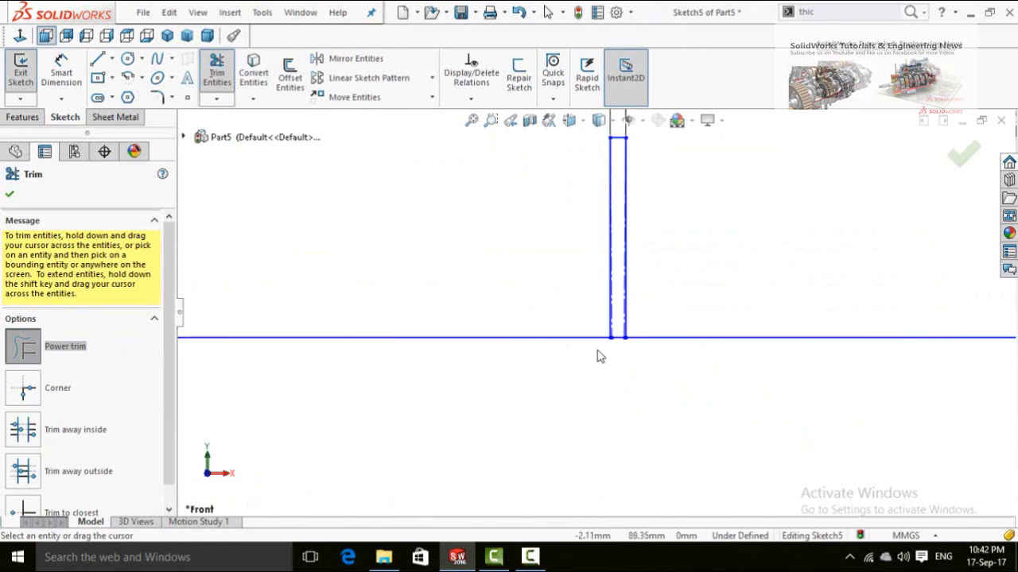
drag(566, 292, 655, 308)
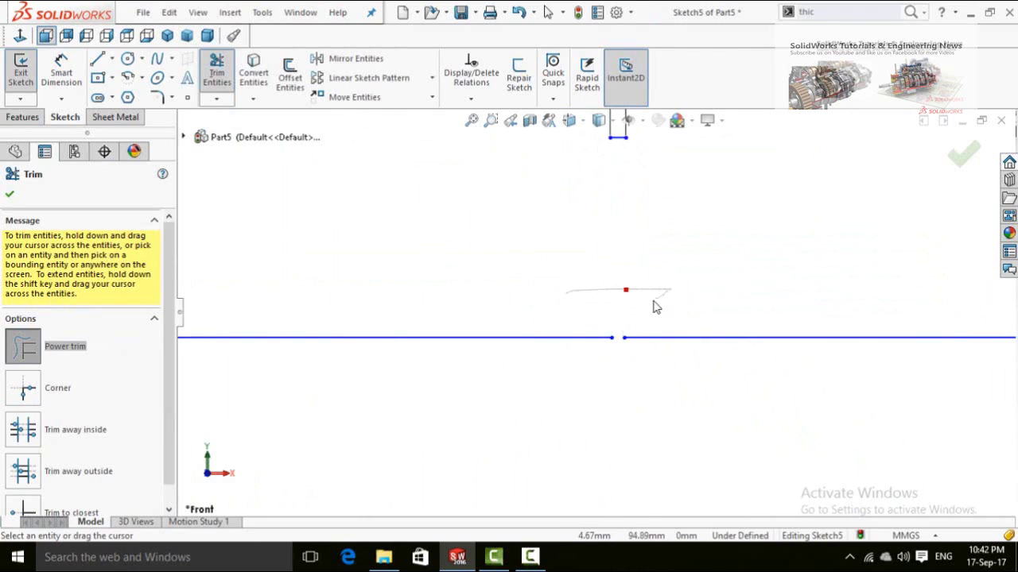
scroll(622, 244, up, 2)
scroll(609, 277, down, 3)
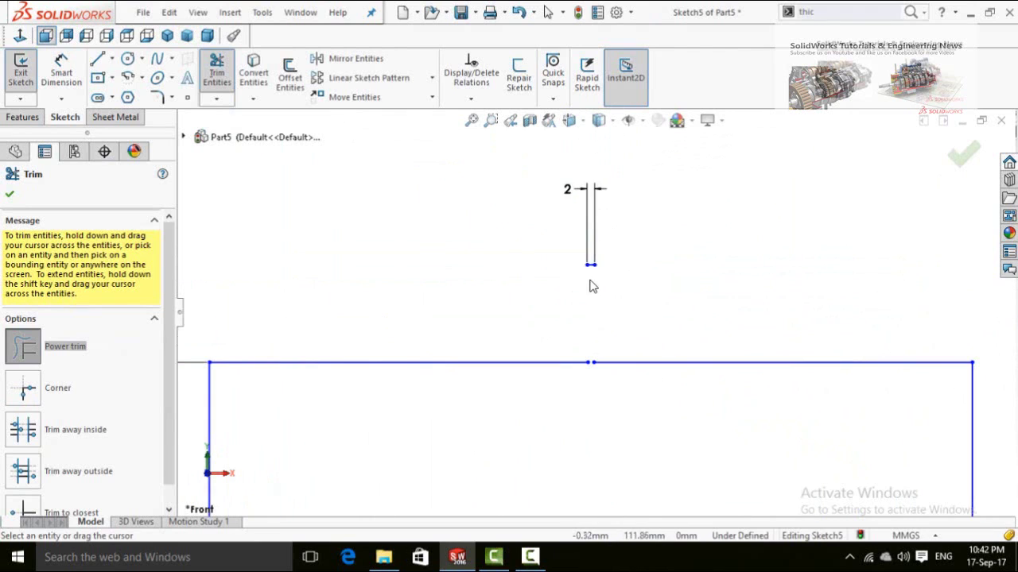
scroll(631, 320, up, 5)
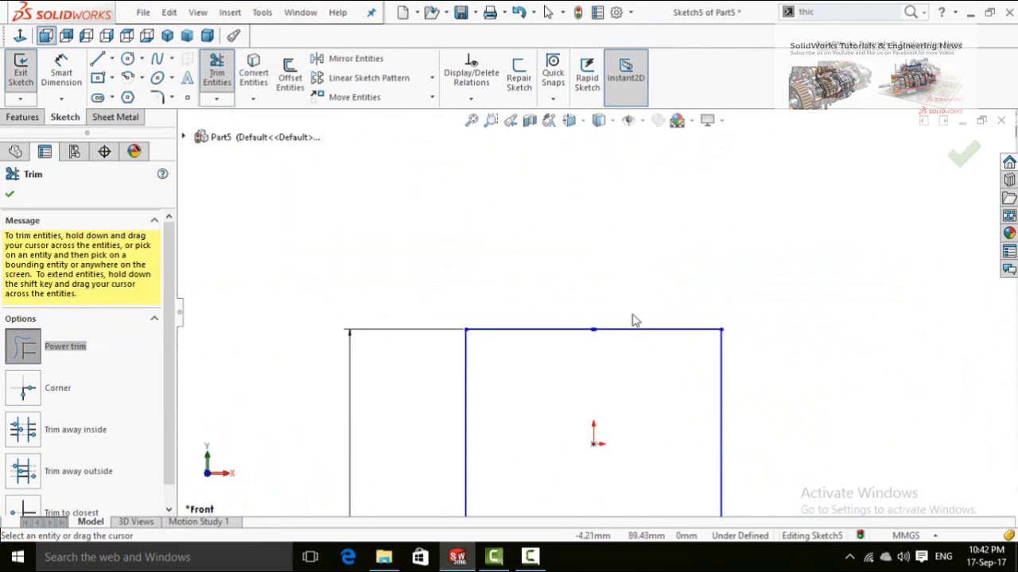
click(9, 194)
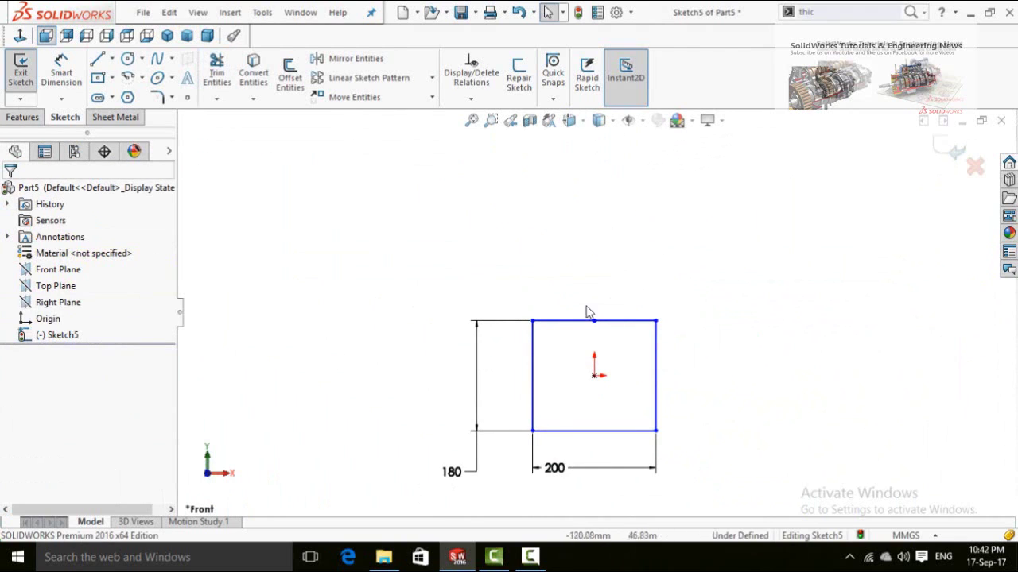
click(946, 148)
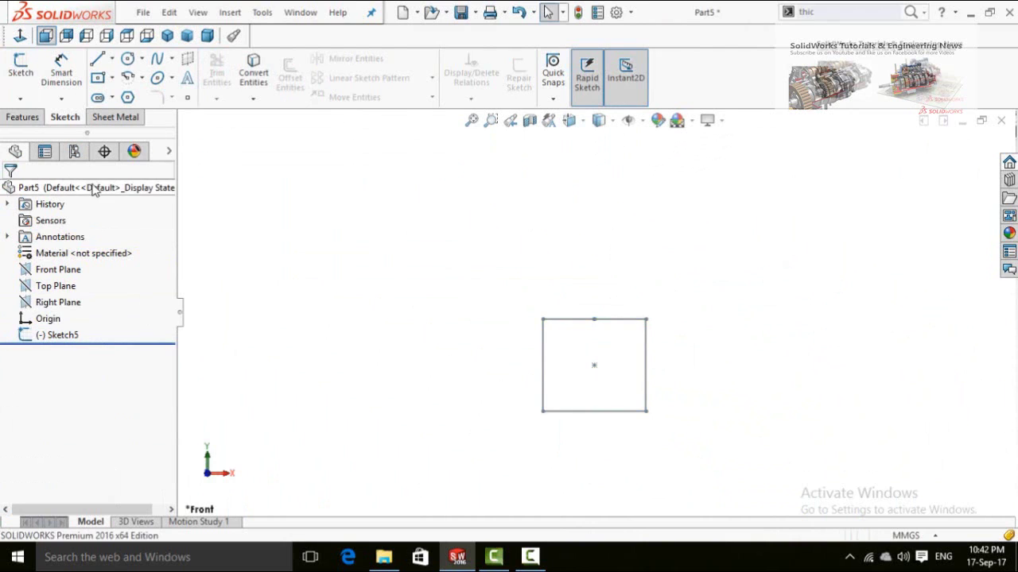
- Create a reference plane offset 220 mm from the Front Plane
click(15, 121)
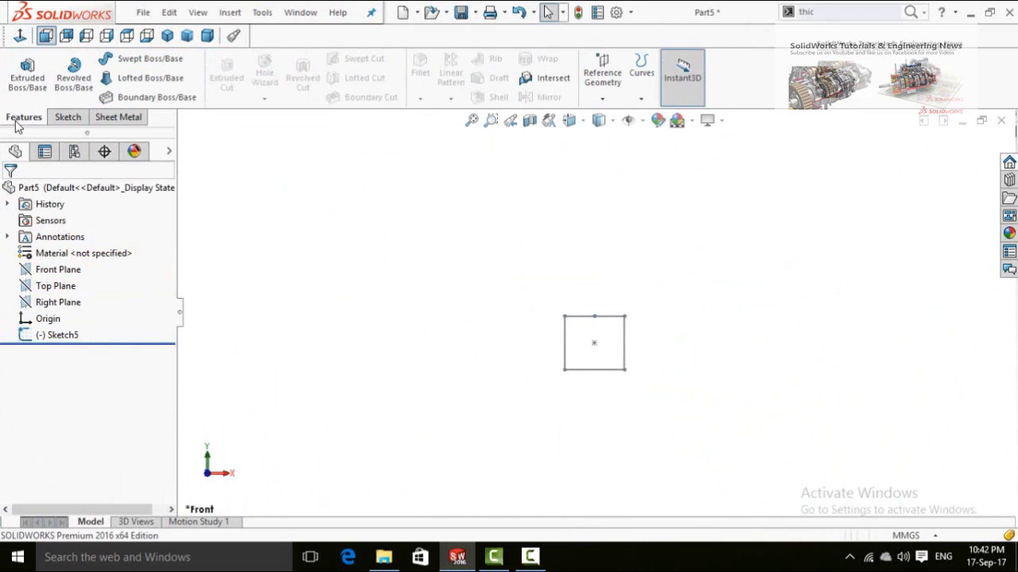
click(602, 100)
click(616, 121)
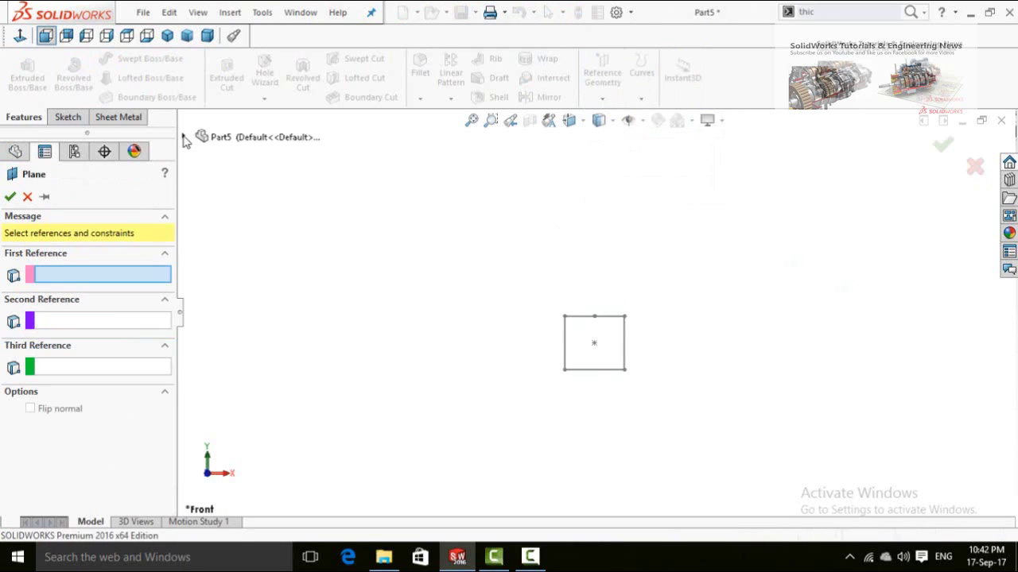
click(183, 137)
click(243, 221)
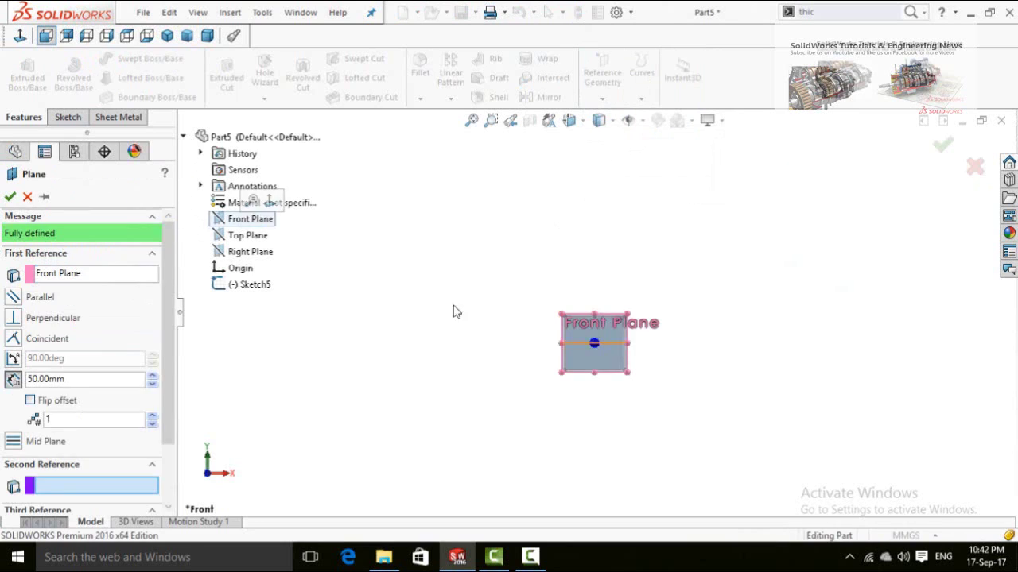
middle_drag(557, 266, 535, 365)
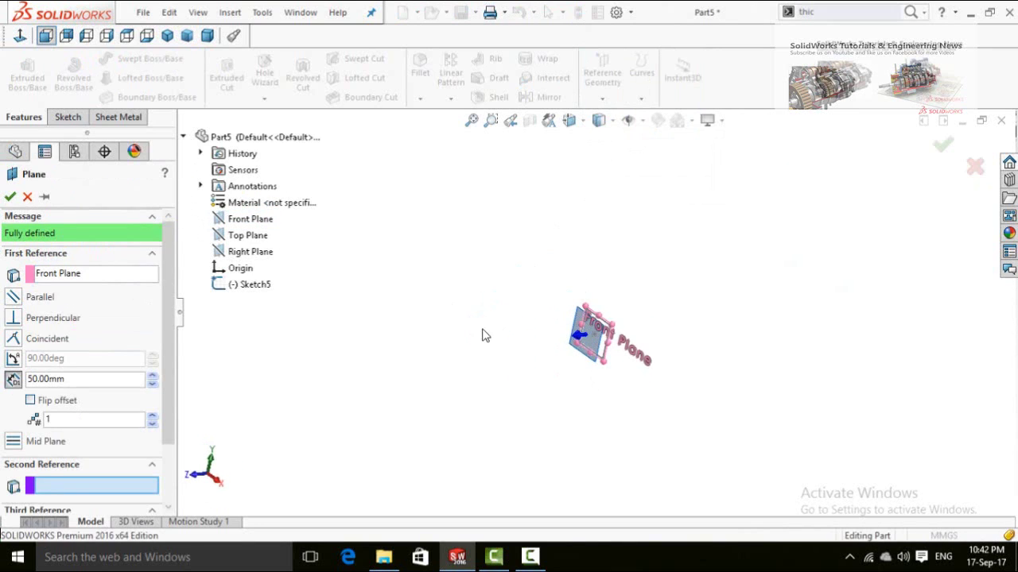
drag(148, 375, 153, 380)
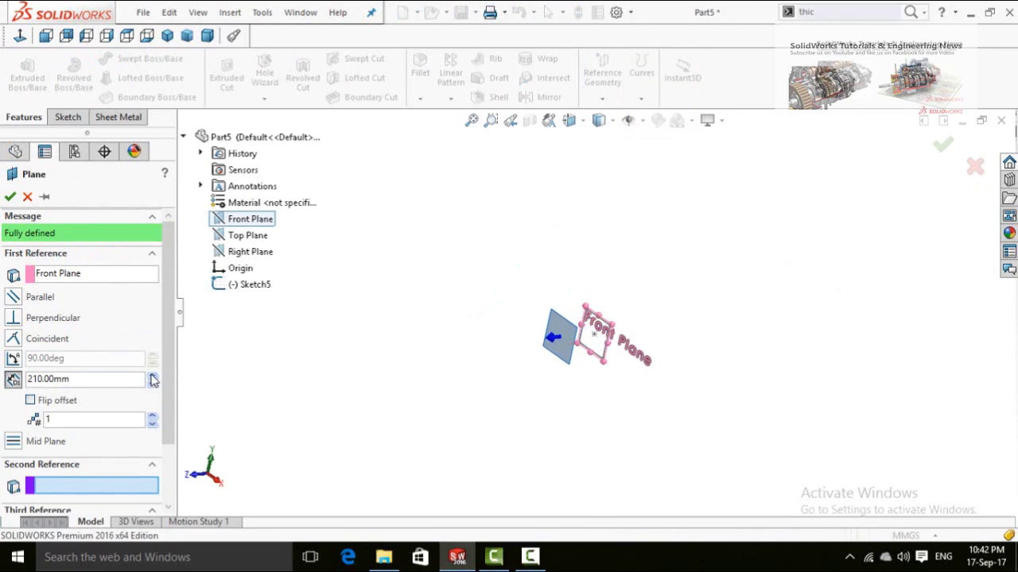
mouse_move(429, 363)
middle_down()
mouse_move(414, 336)
mouse_move(435, 352)
middle_up()
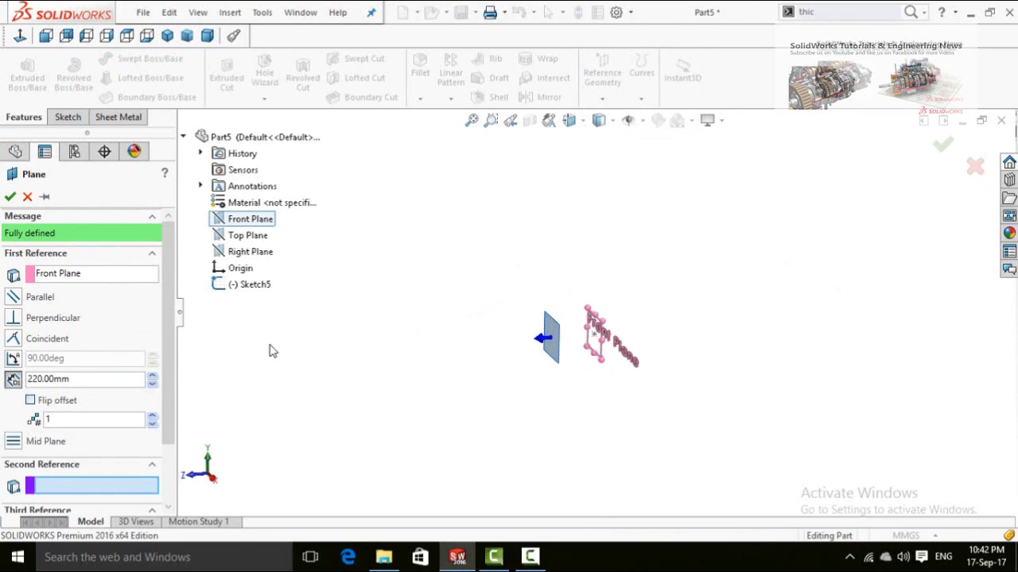
click(14, 198)
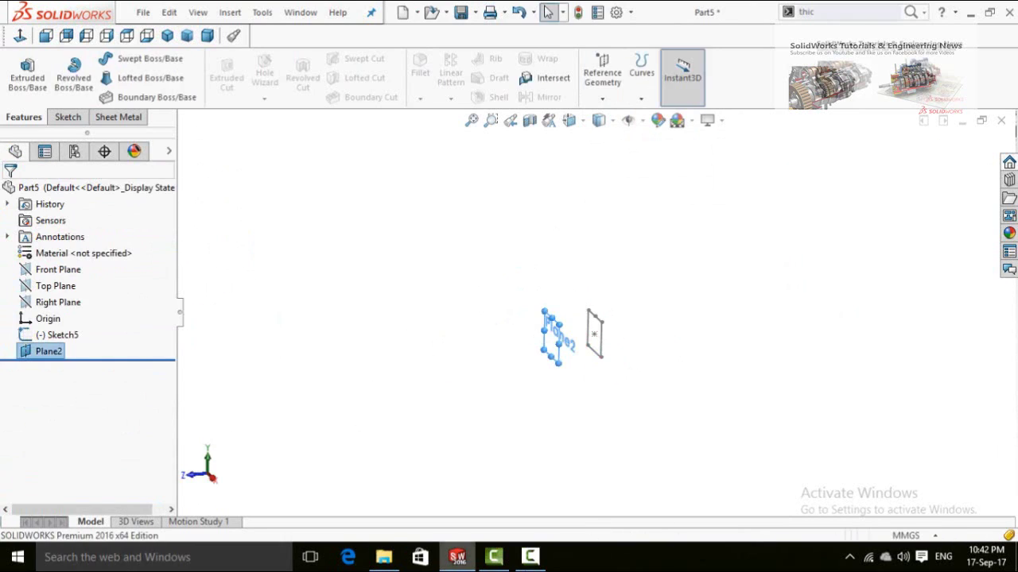
- Start a sketch on the new offset plane, viewed face-on, with the Centerpoint Arc tool
mouse_move(514, 389)
middle_down()
mouse_move(520, 323)
mouse_move(557, 340)
middle_up()
click(559, 338)
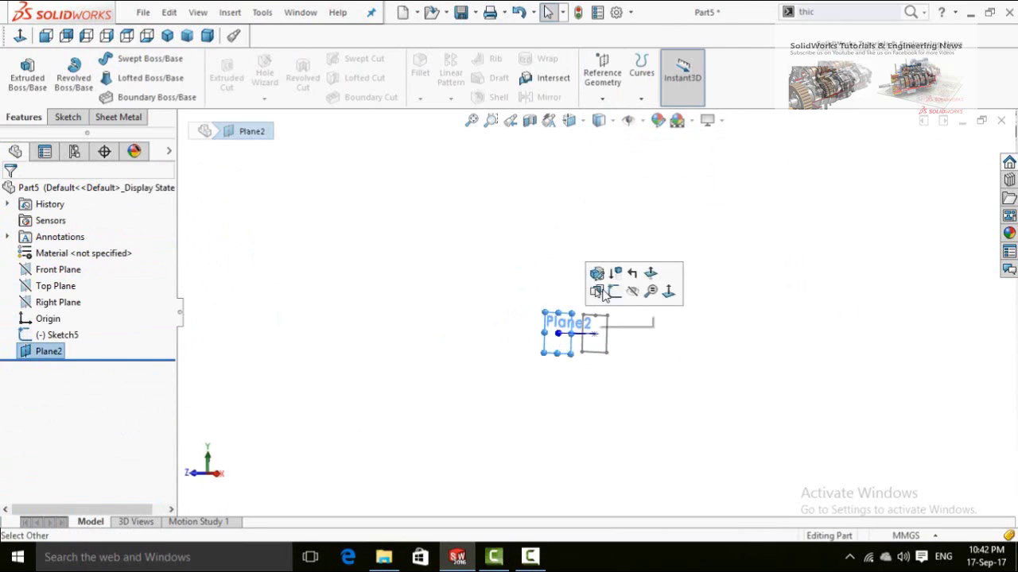
click(613, 292)
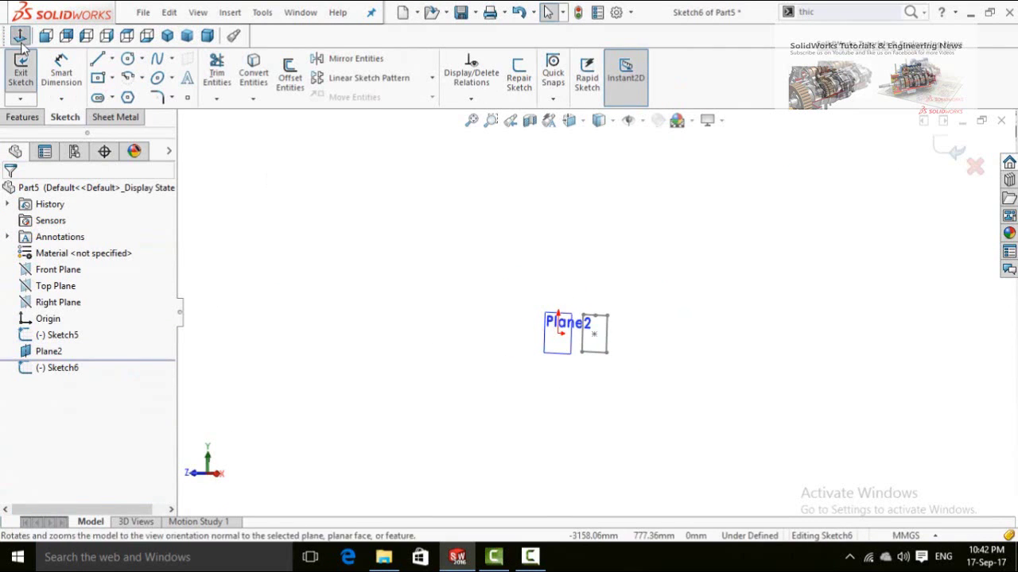
click(128, 79)
- Try to sketch a centerpoint arc about the origin between the two ends of the rectangle's upper gap
click(595, 313)
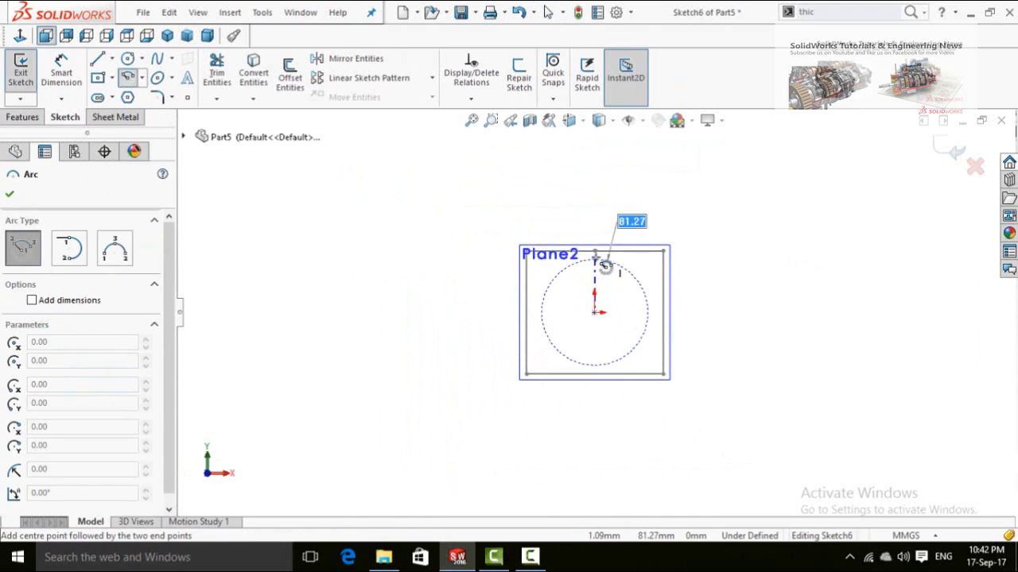
scroll(598, 265, down, 5)
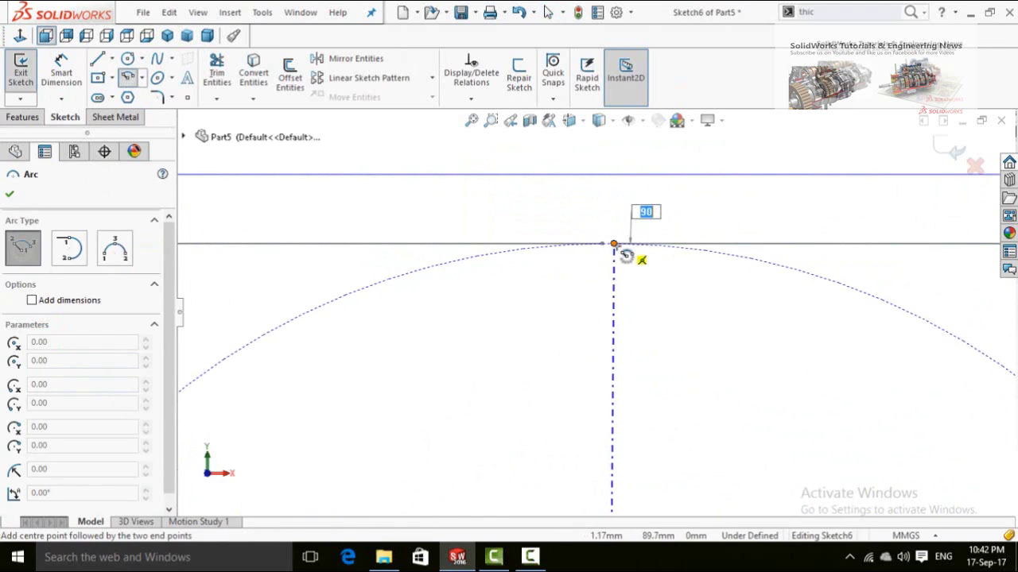
click(587, 256)
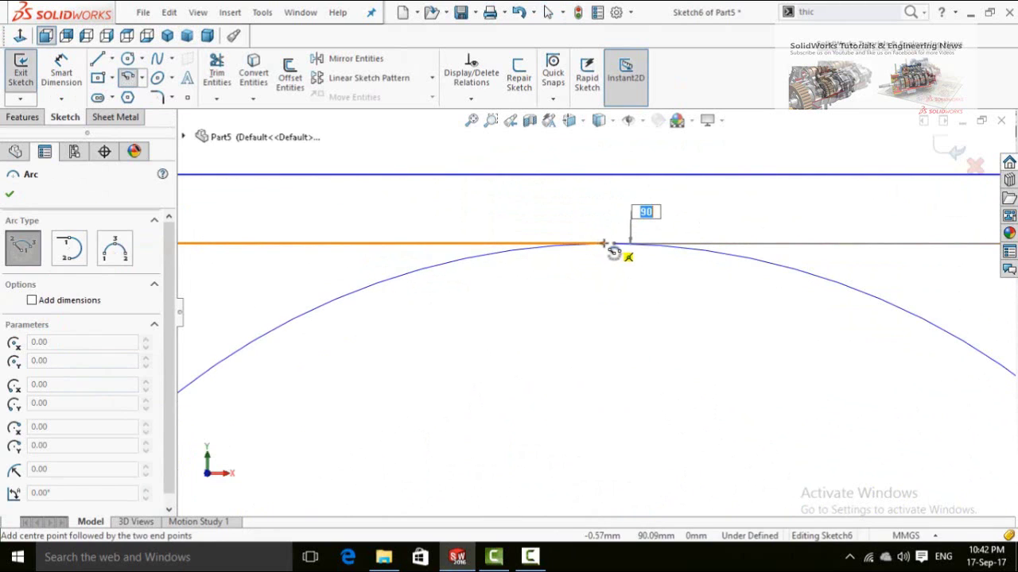
scroll(602, 358, up, 6)
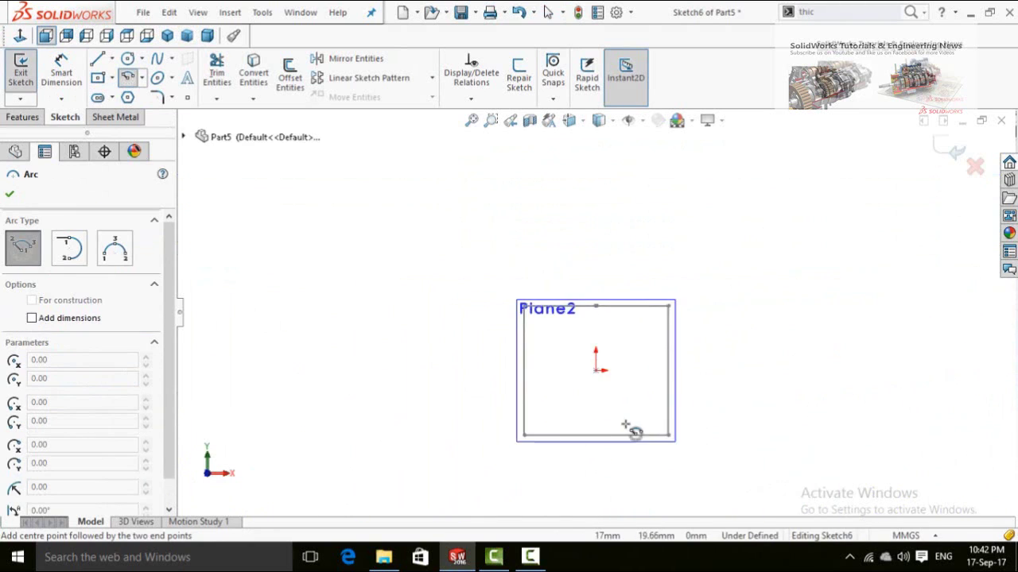
- Sketch a nearly full centerpoint arc of about 90 mm radius around the origin, starting at the right end of the rectangle's upper gap
click(589, 380)
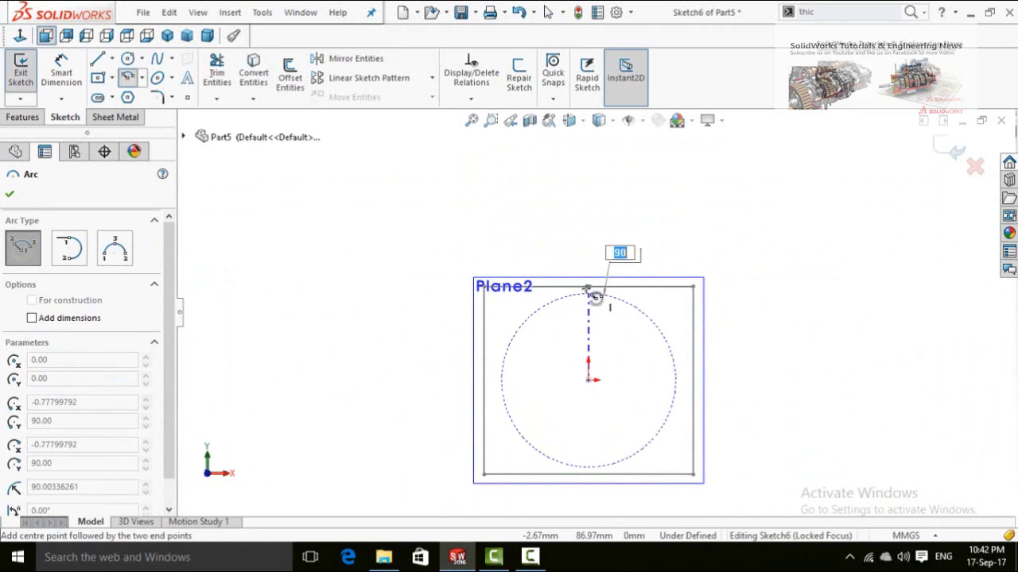
click(589, 287)
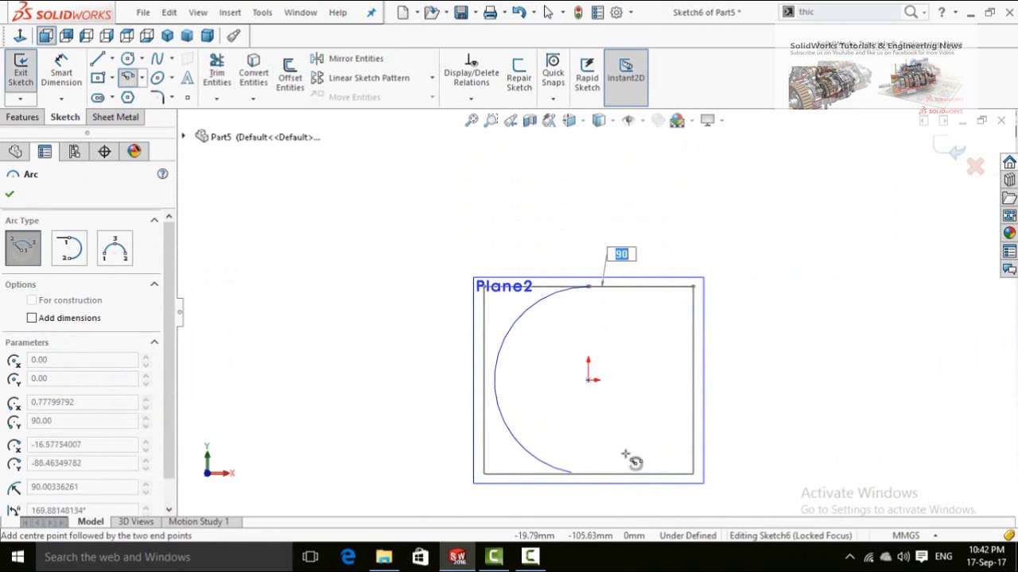
scroll(636, 330, down, 4)
scroll(553, 274, down, 5)
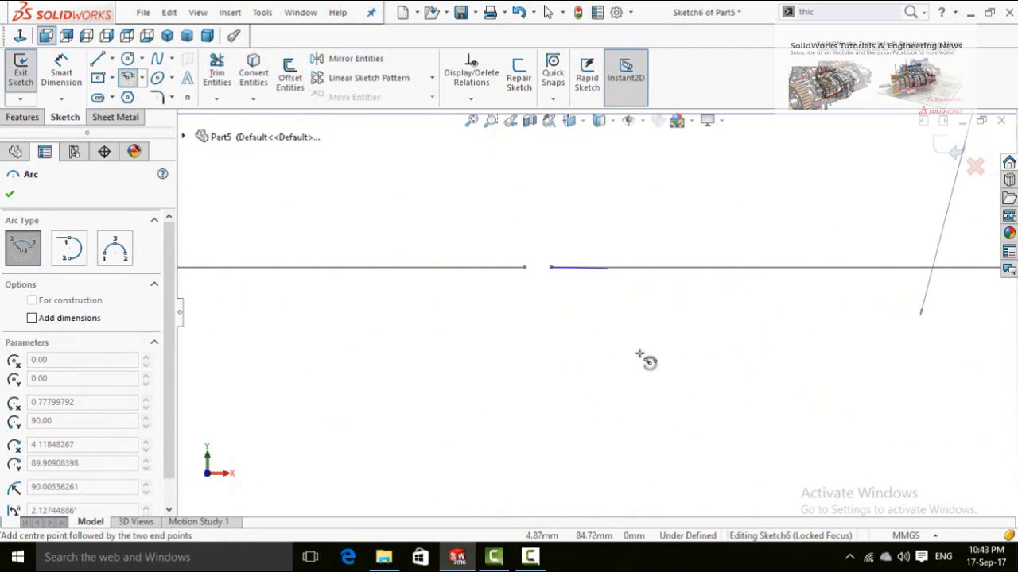
scroll(642, 365, up, 5)
scroll(617, 390, up, 3)
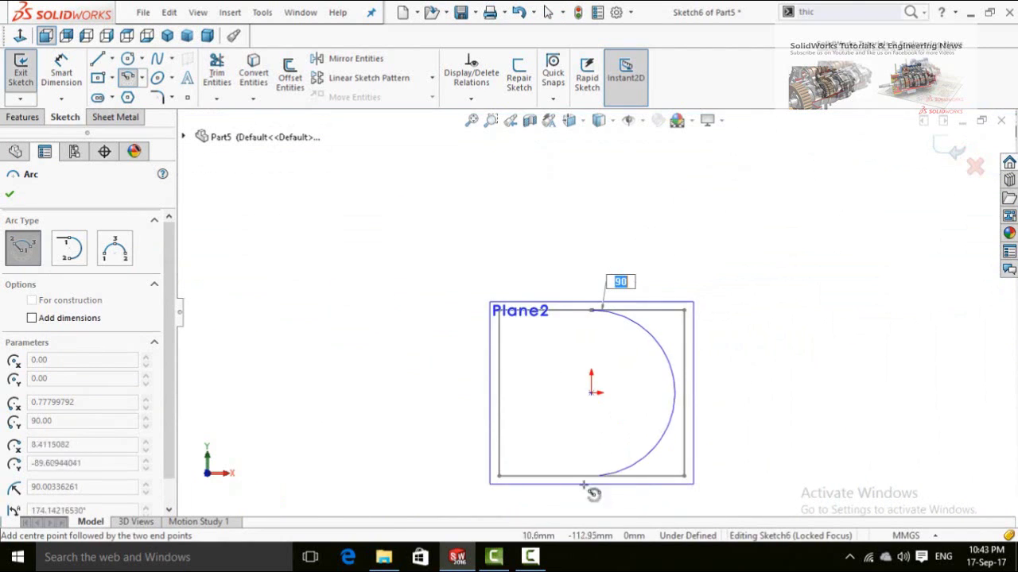
click(586, 329)
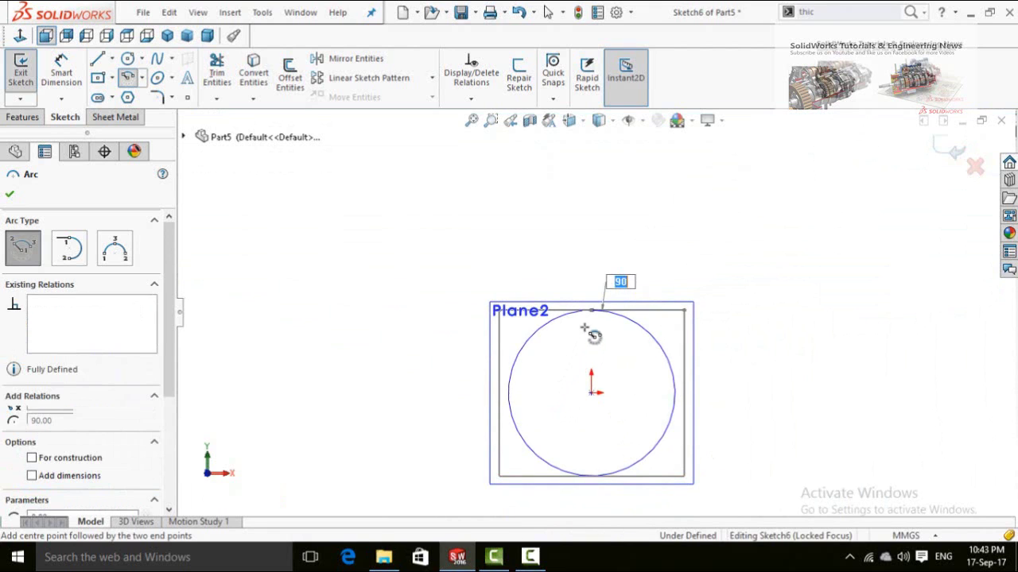
scroll(592, 330, down, 5)
scroll(620, 341, up, 2)
key(Escape)
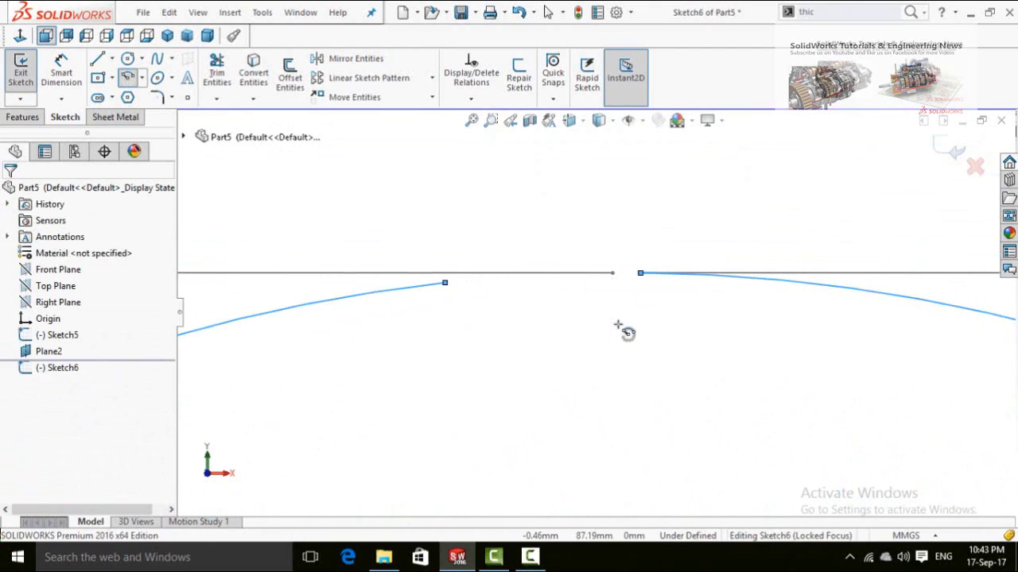
- Make the arc's free end coincident with the left end of the rectangle's upper gap and exit the sketch
click(613, 274)
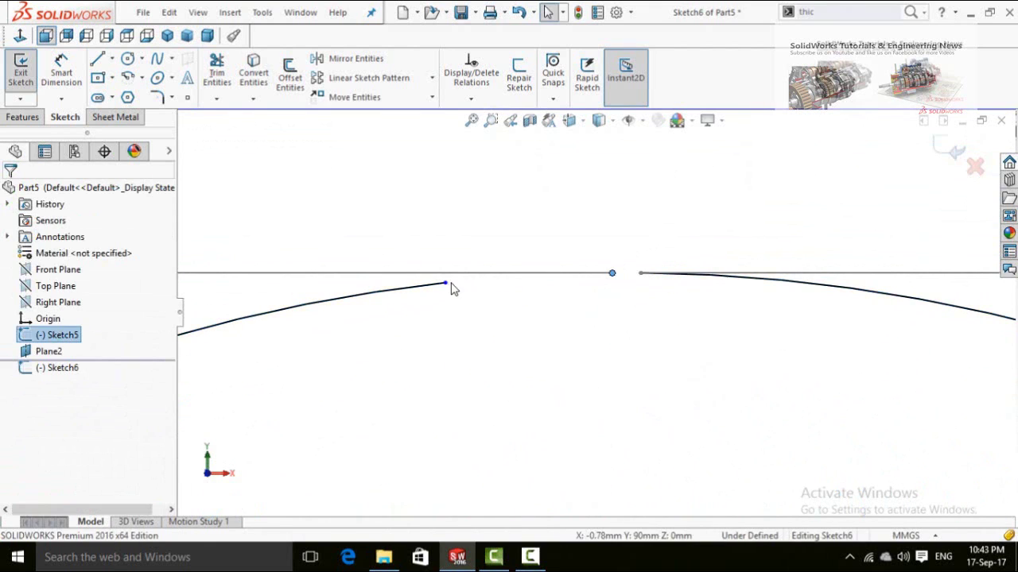
ctrl+click(445, 286)
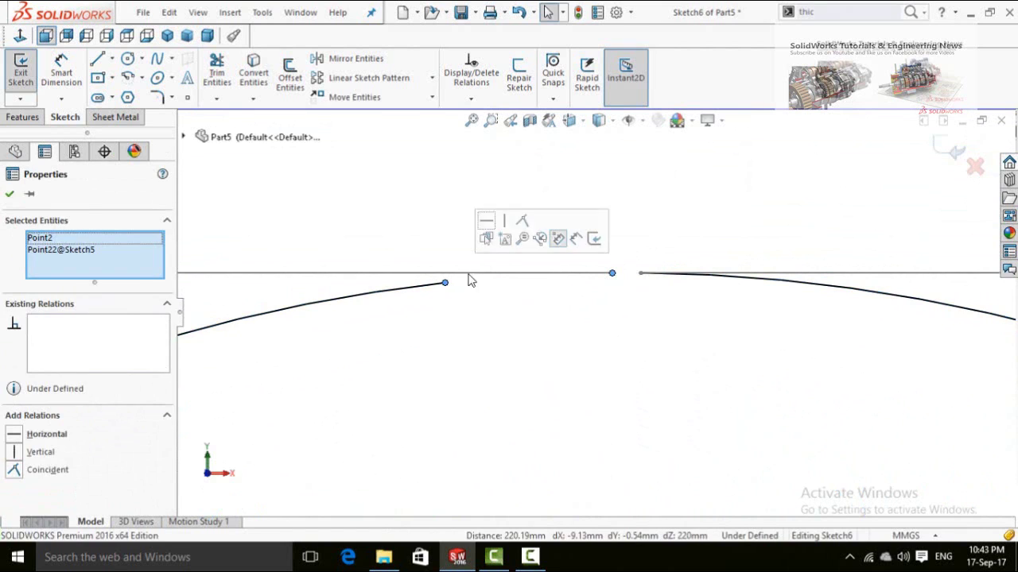
click(523, 225)
key(z)
key(z)
key(z)
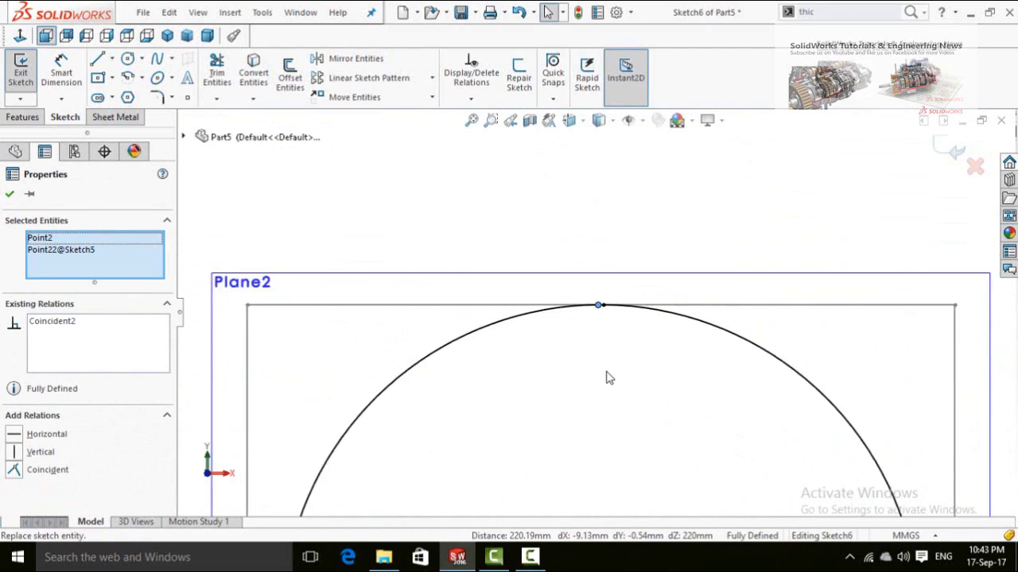
key(Escape)
key(z)
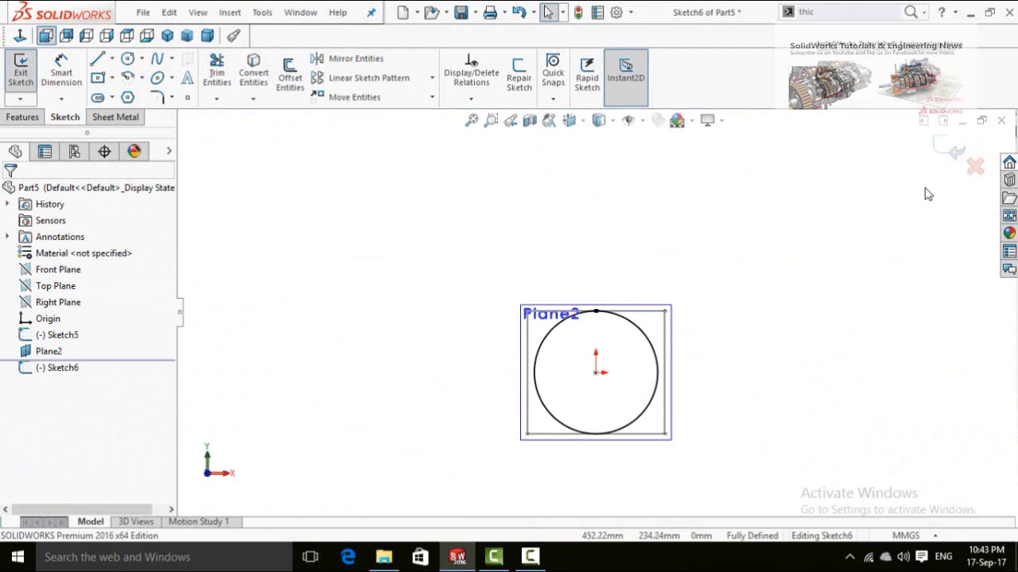
click(952, 151)
- Hide the offset plane that carries the arc sketch
mouse_move(732, 268)
middle_down()
mouse_move(700, 288)
mouse_move(722, 288)
mouse_move(640, 273)
mouse_move(650, 313)
middle_up()
click(595, 328)
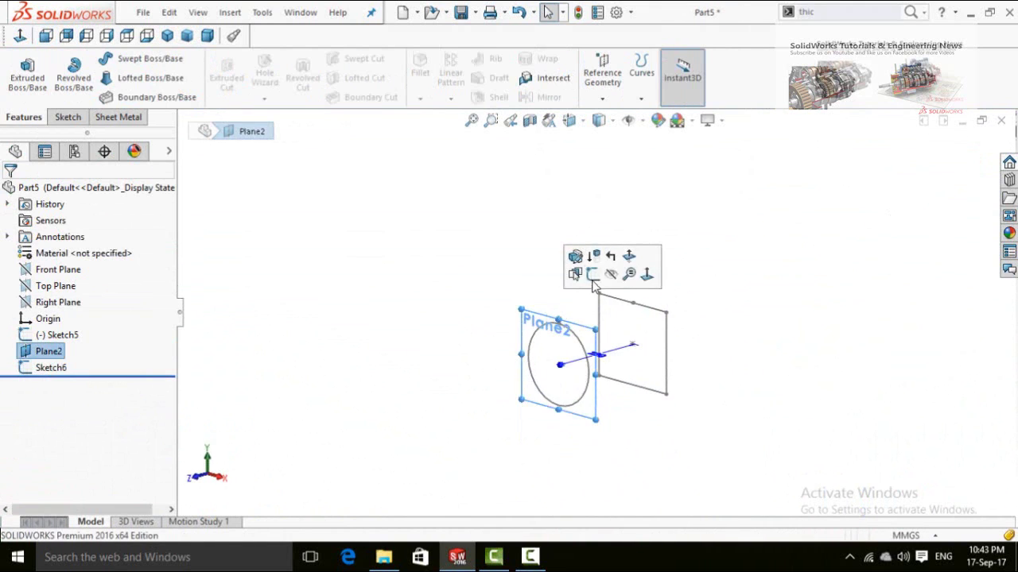
click(469, 271)
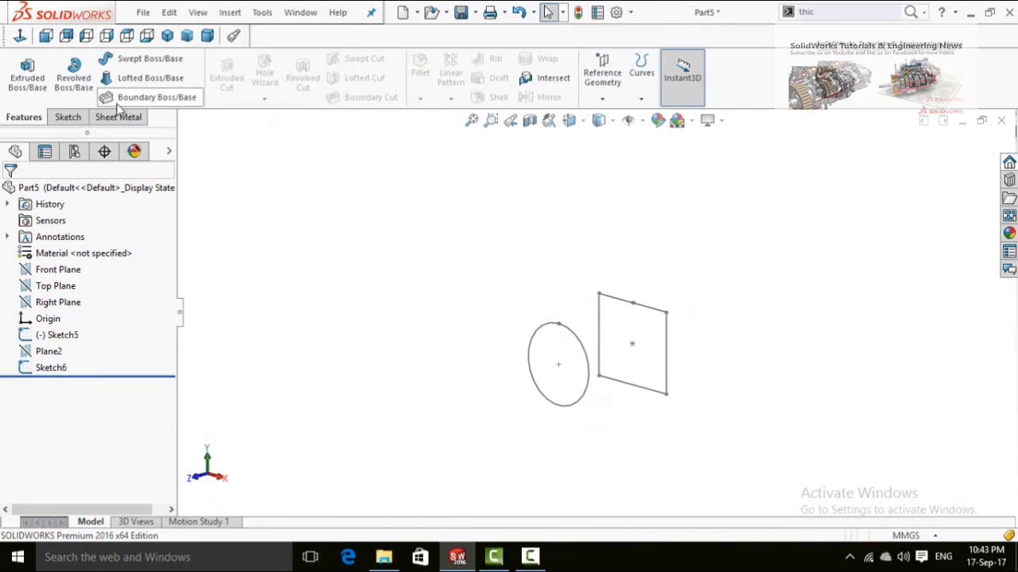
- Start a bent Lofted Bend with the split rectangle and the open circular arc sketches as its two profiles
click(135, 119)
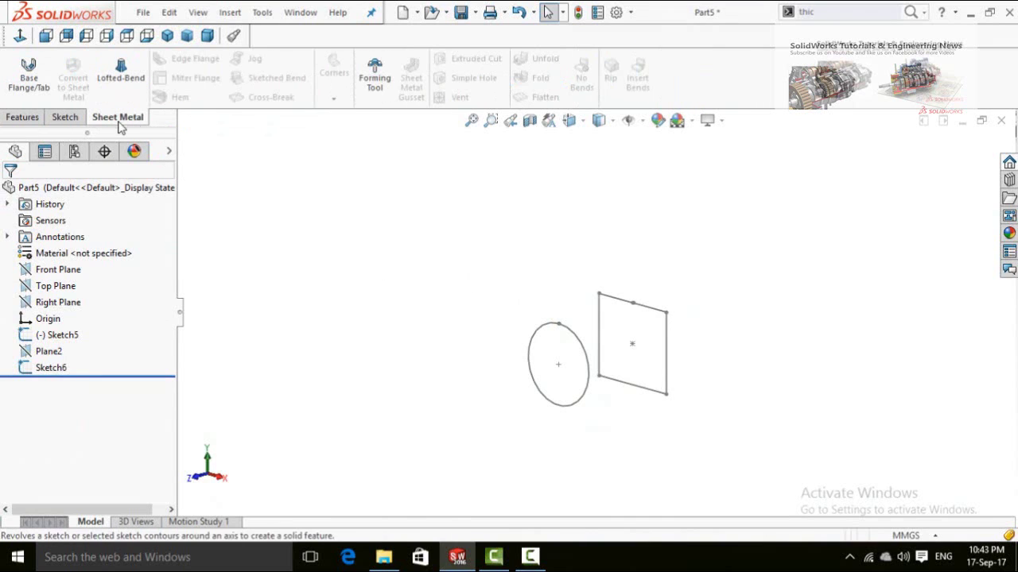
click(121, 70)
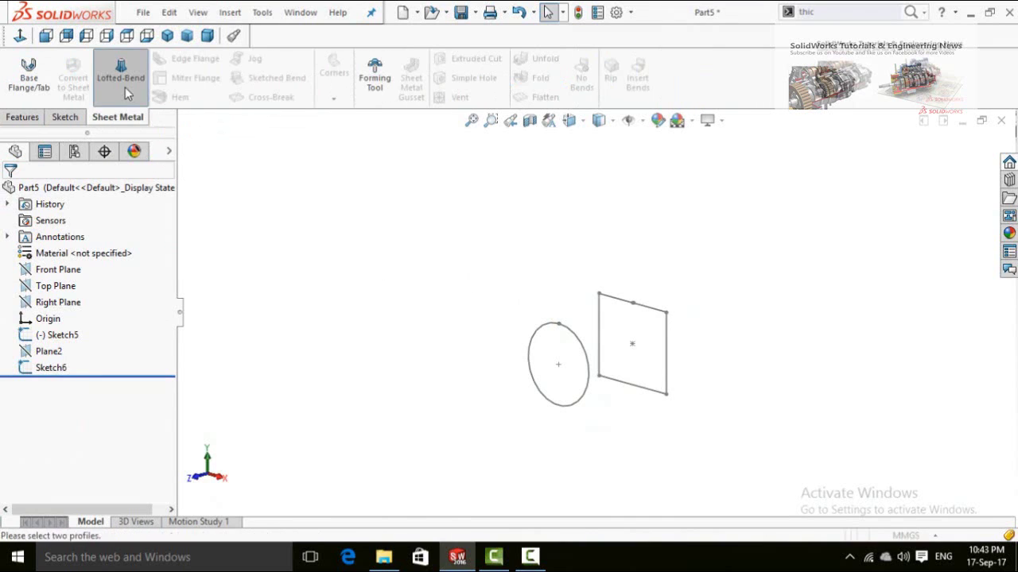
scroll(630, 365, down, 2)
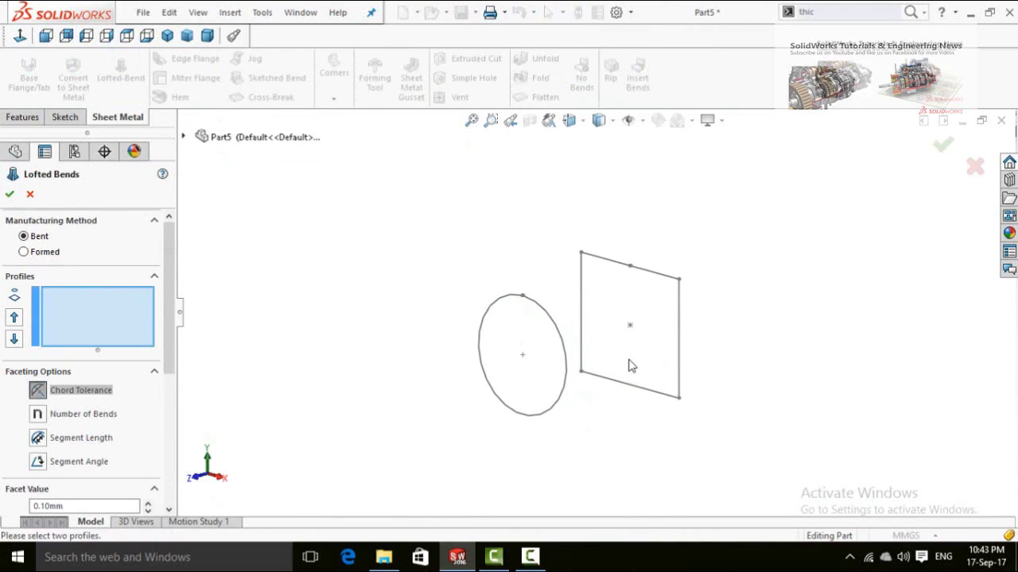
click(670, 282)
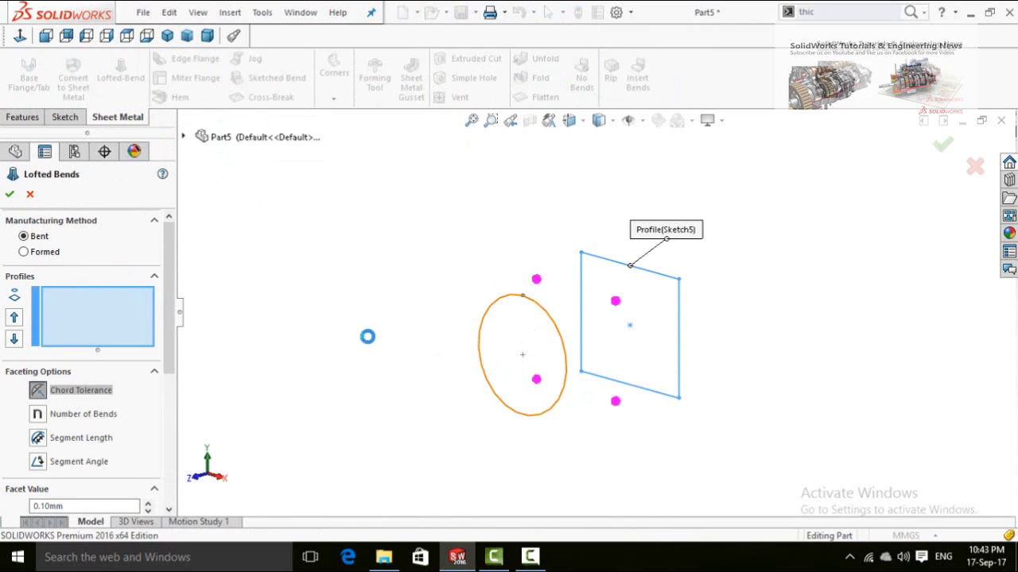
middle_drag(359, 352, 461, 382)
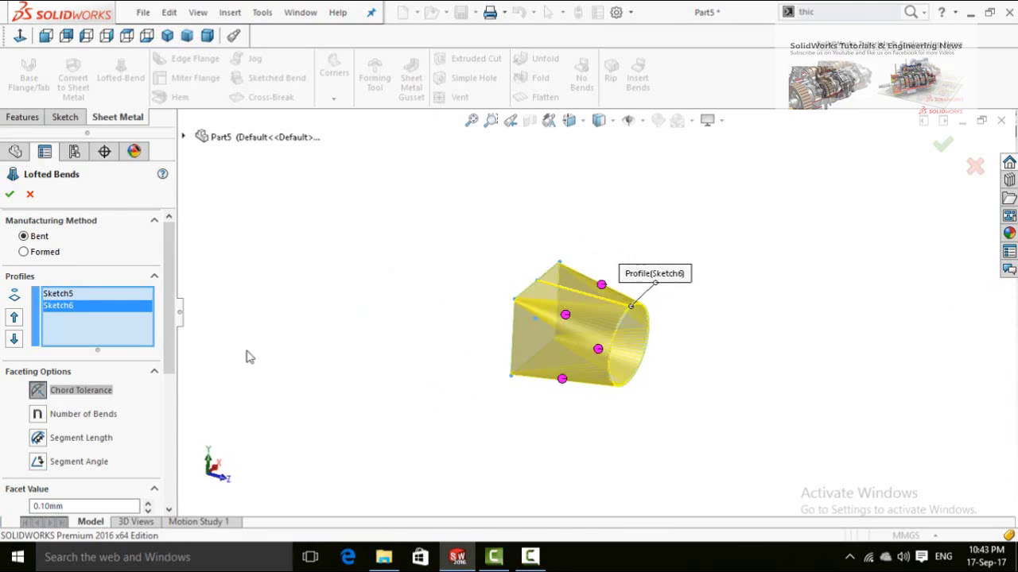
click(177, 308)
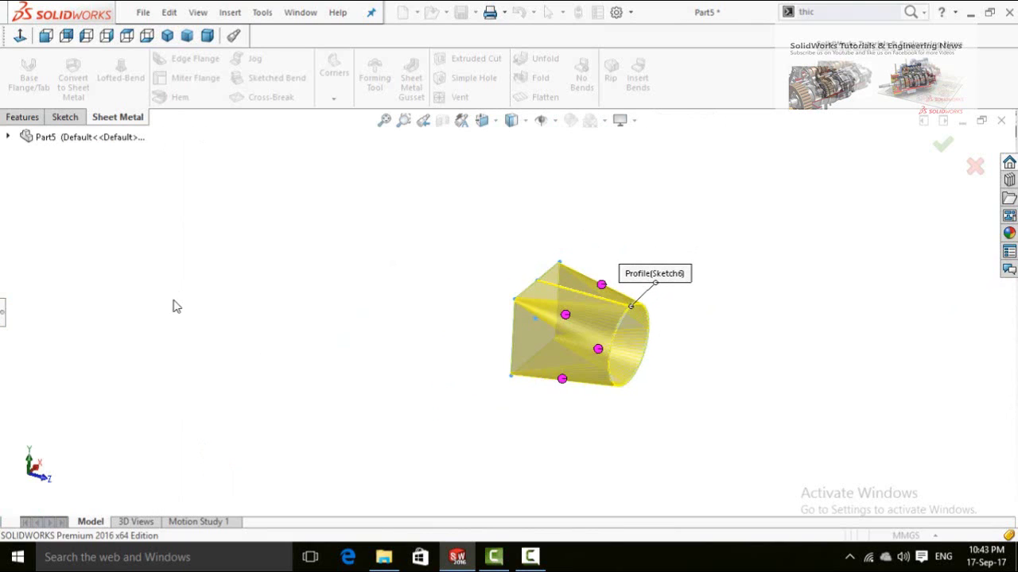
click(2, 310)
- Review the faceting, sheet metal and bend allowance settings, and accept the lofted bend with 0.30 mm thickness and 2.00 mm bend radius
scroll(162, 298, down, 5)
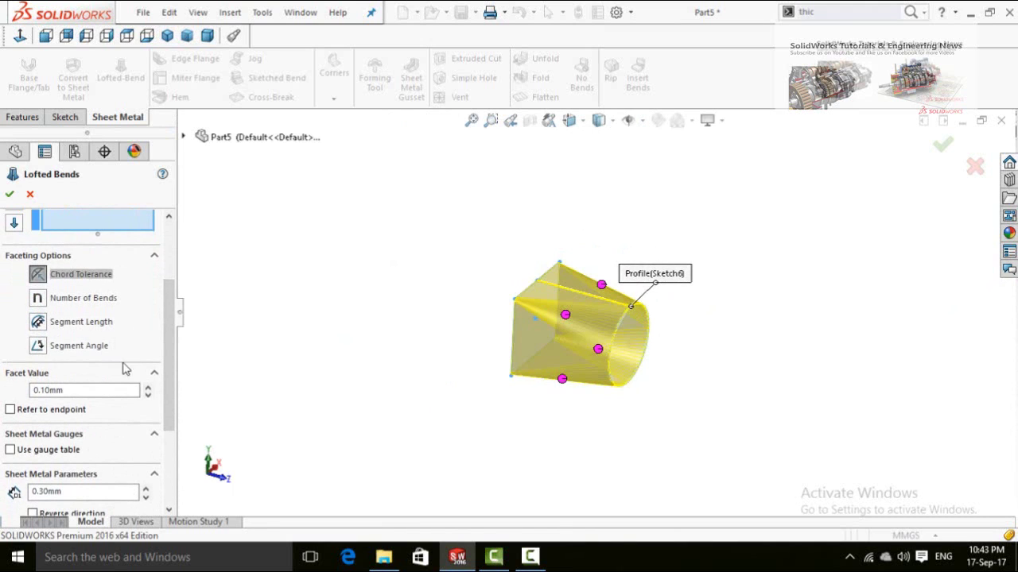
scroll(170, 302, down, 3)
scroll(170, 302, up, 5)
scroll(171, 302, down, 1)
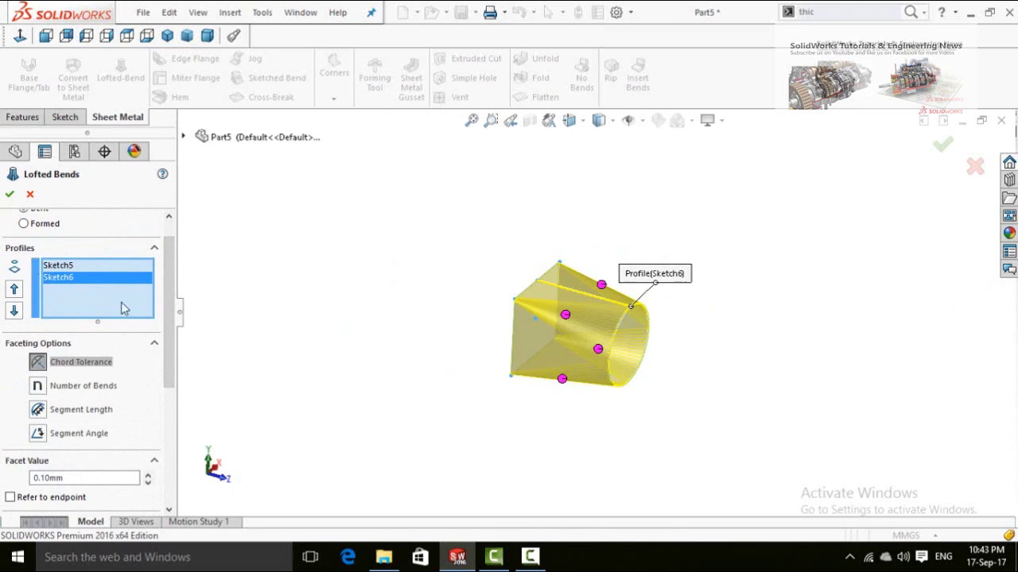
drag(173, 303, 164, 401)
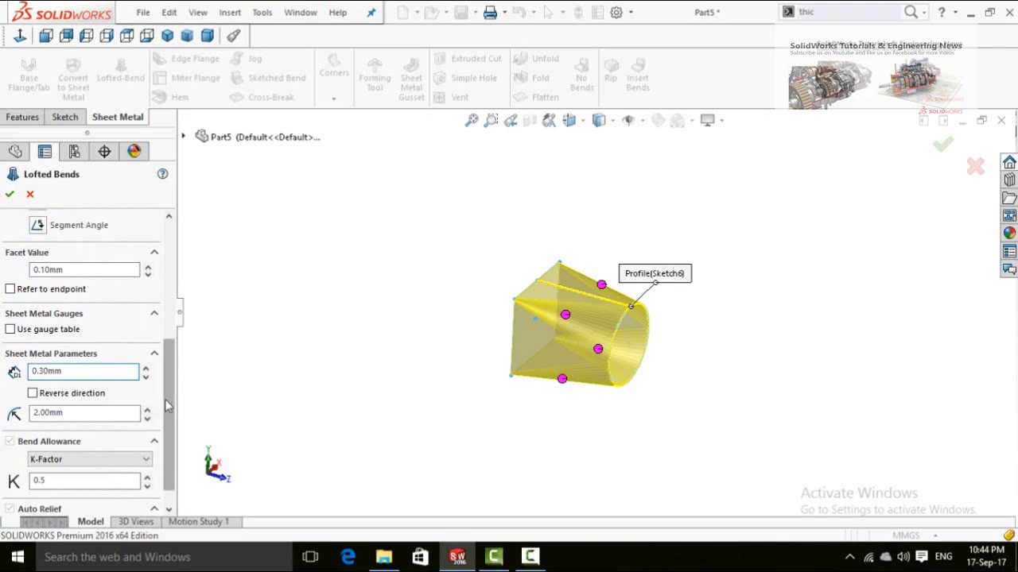
scroll(167, 404, down, 2)
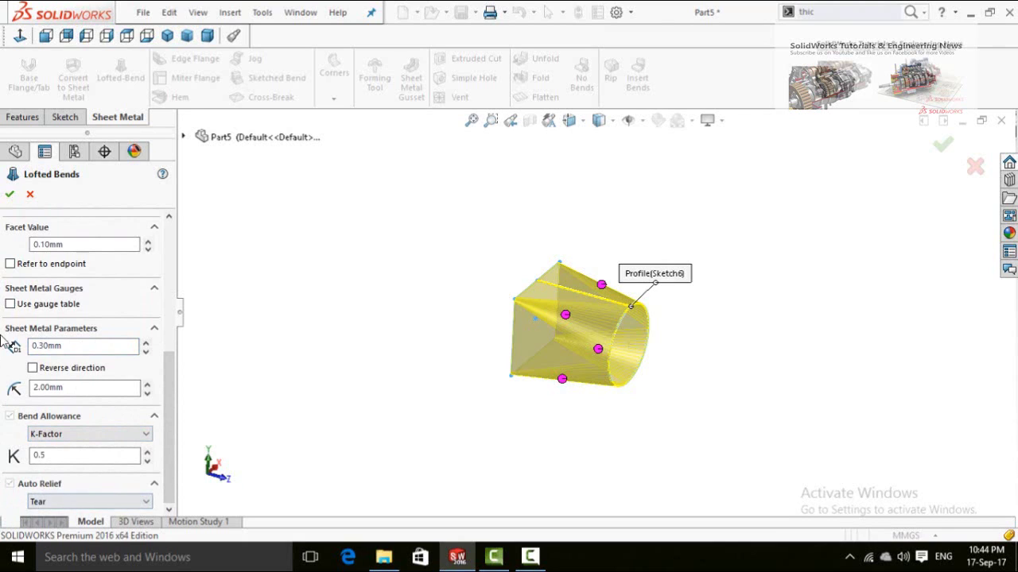
click(9, 195)
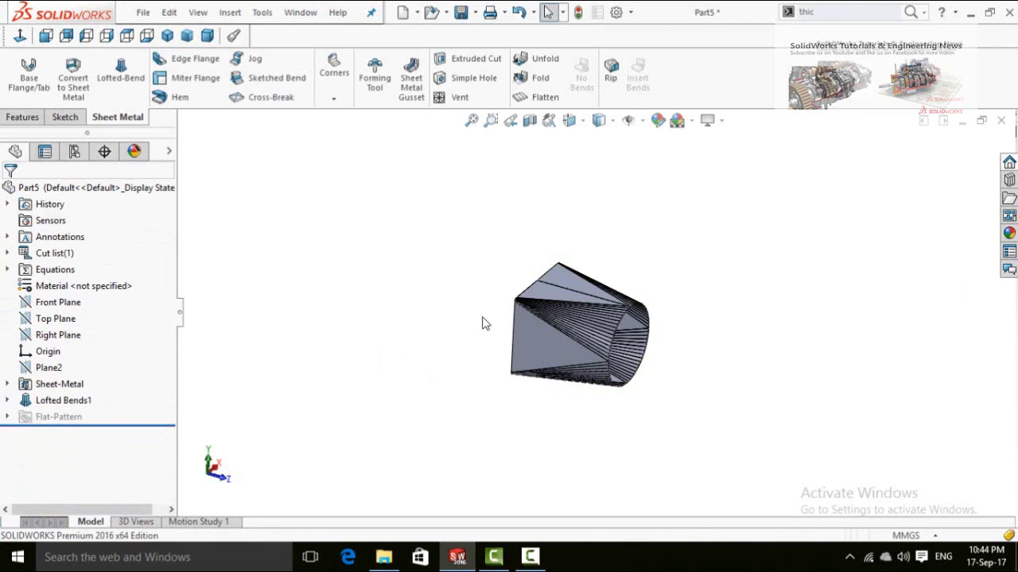
middle_drag(464, 306, 512, 303)
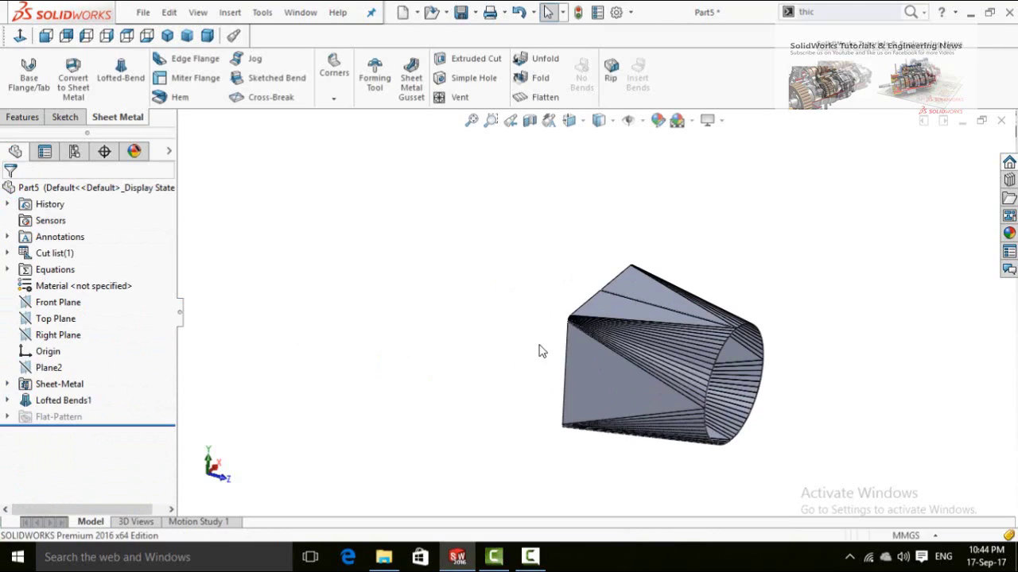
middle_drag(538, 350, 379, 366)
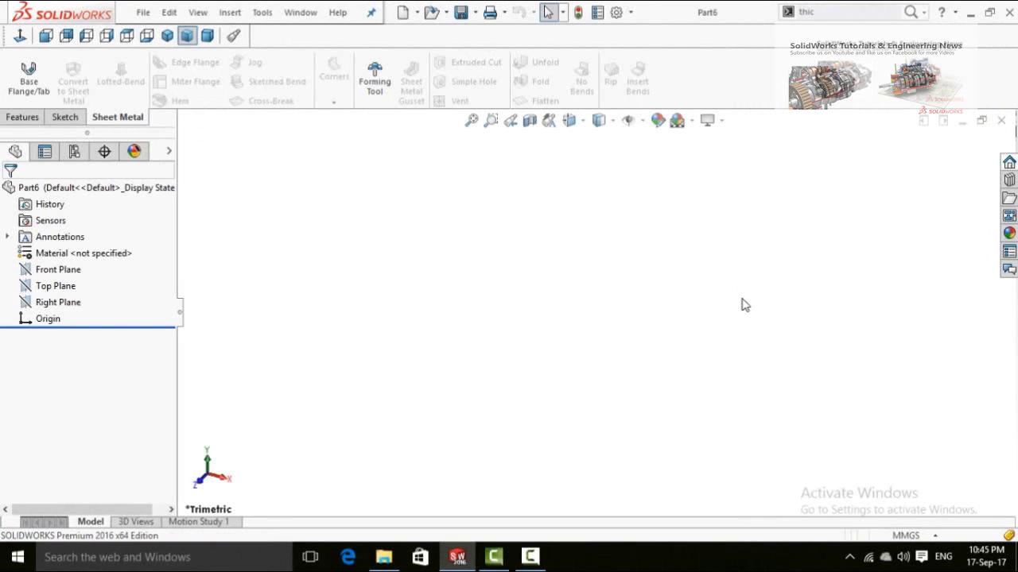
- Sketch an open C-shaped profile of three lines on the Front Plane, starting at the origin, with horizontal legs about 127 mm long
click(65, 117)
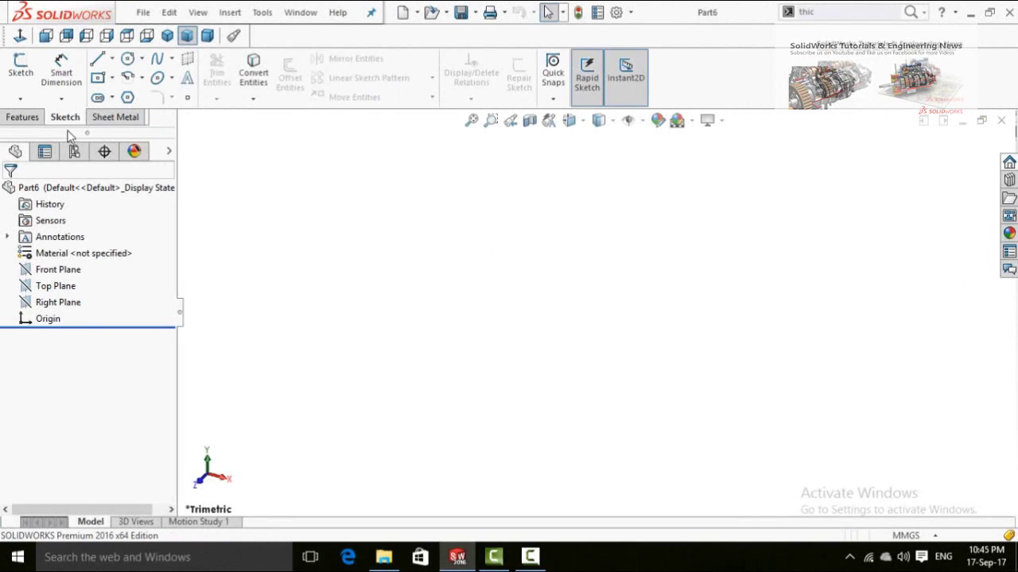
click(58, 270)
click(81, 245)
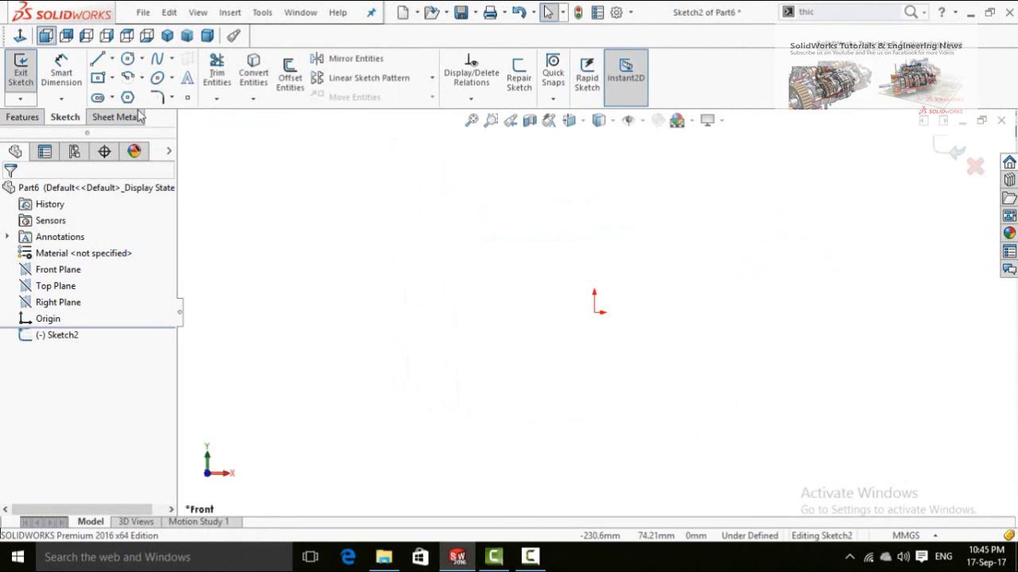
click(97, 58)
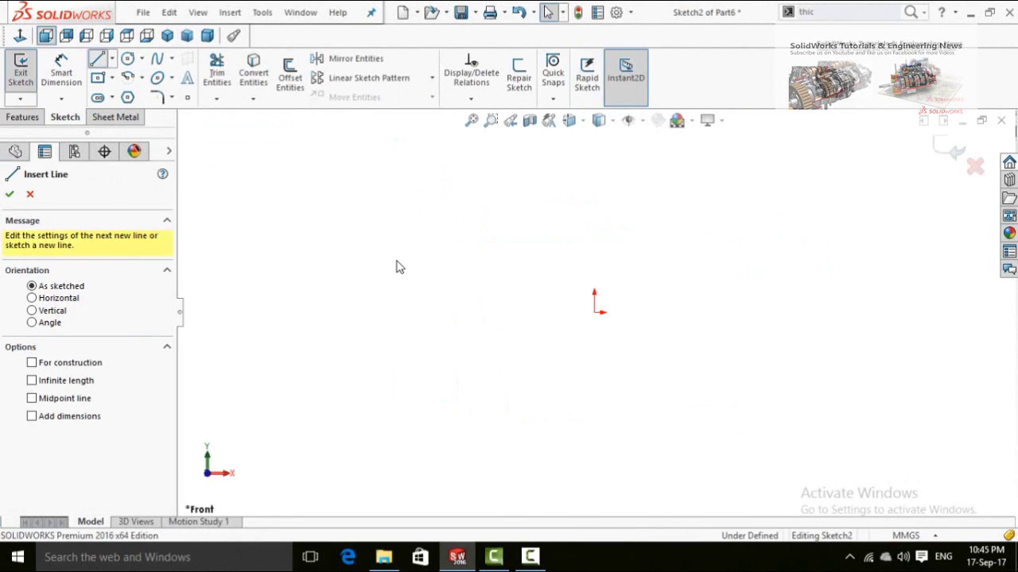
click(594, 312)
click(374, 311)
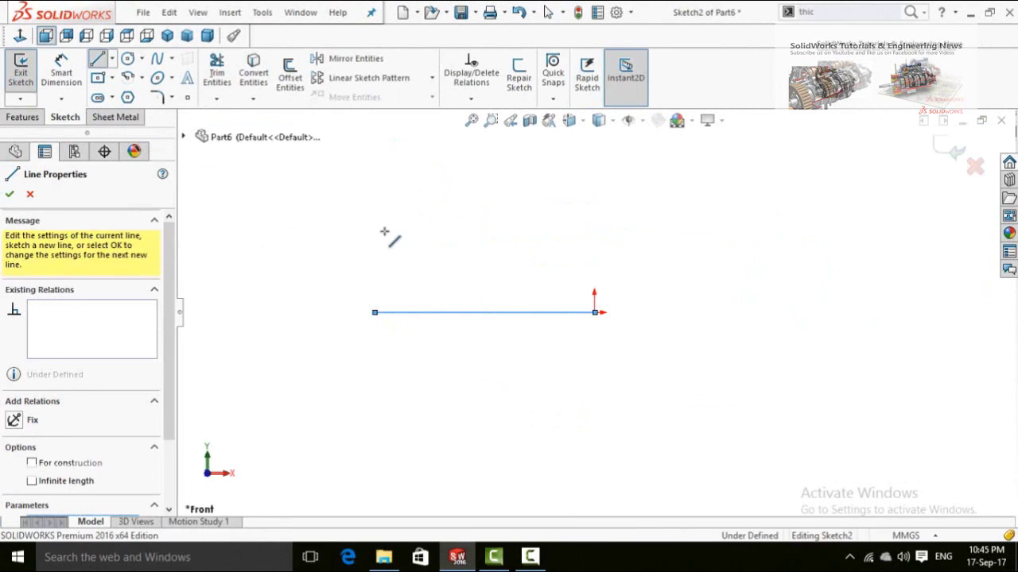
click(375, 184)
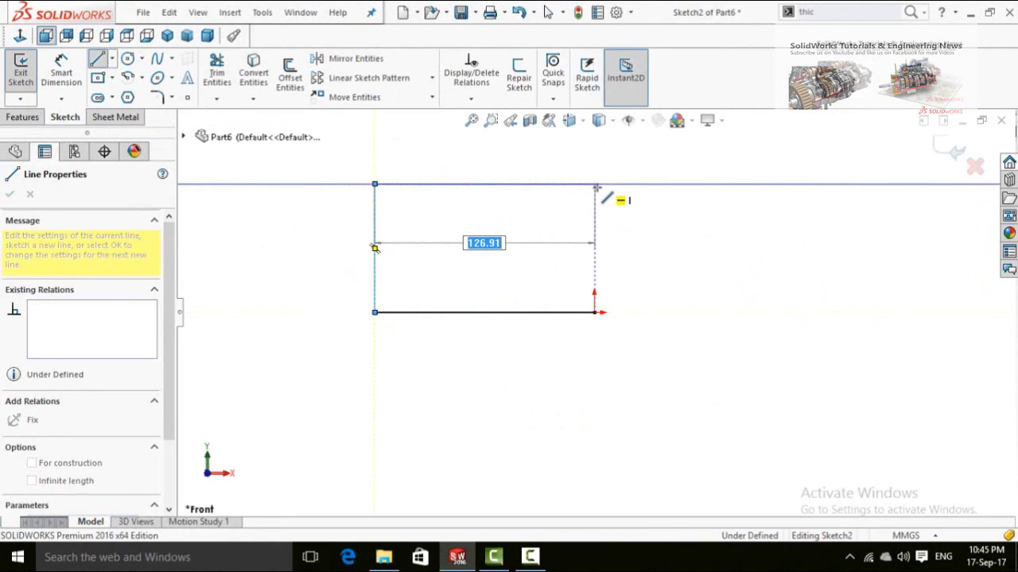
click(595, 185)
- Create a blind base flange 92 mm deep from the C-shaped sketch, with 0.30 mm thickness and 2.00 mm bend radius
click(128, 118)
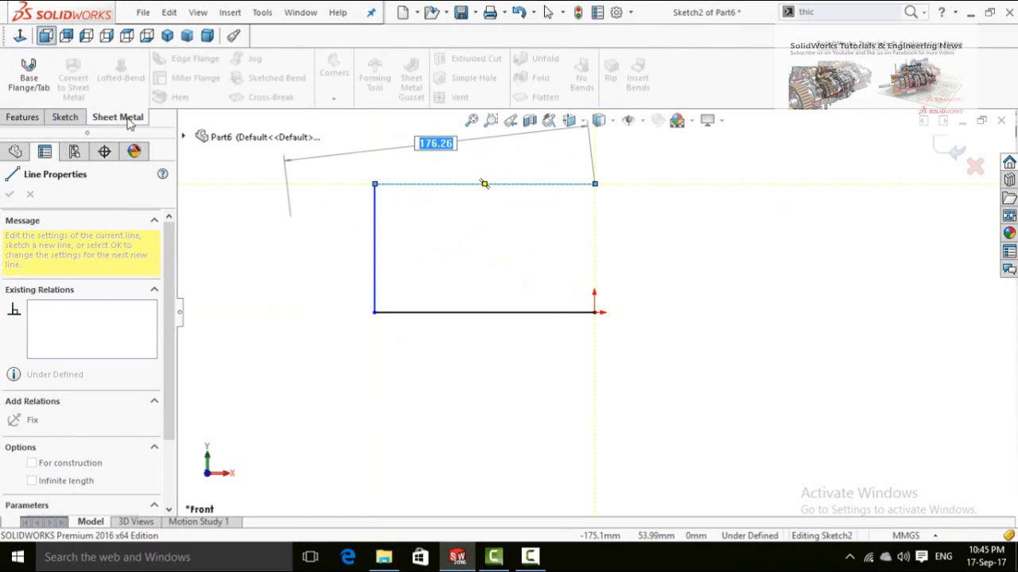
click(29, 76)
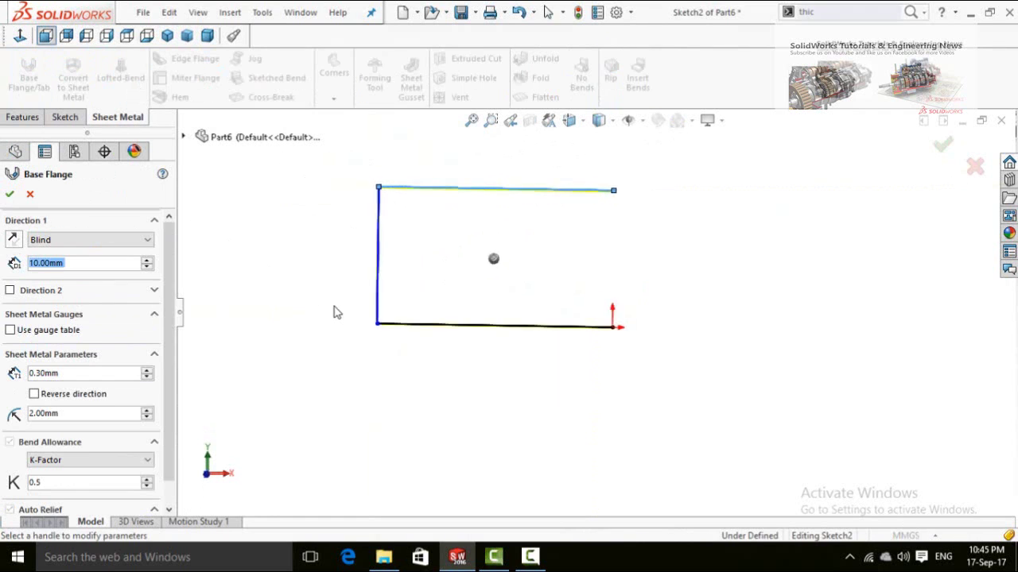
scroll(363, 305, up, 5)
middle_drag(370, 300, 396, 319)
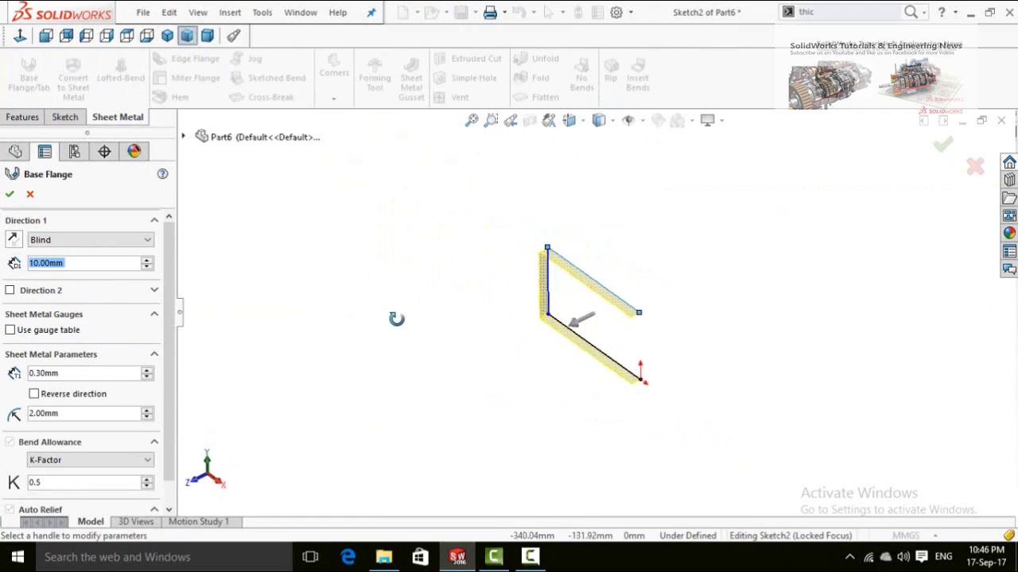
drag(581, 318, 506, 356)
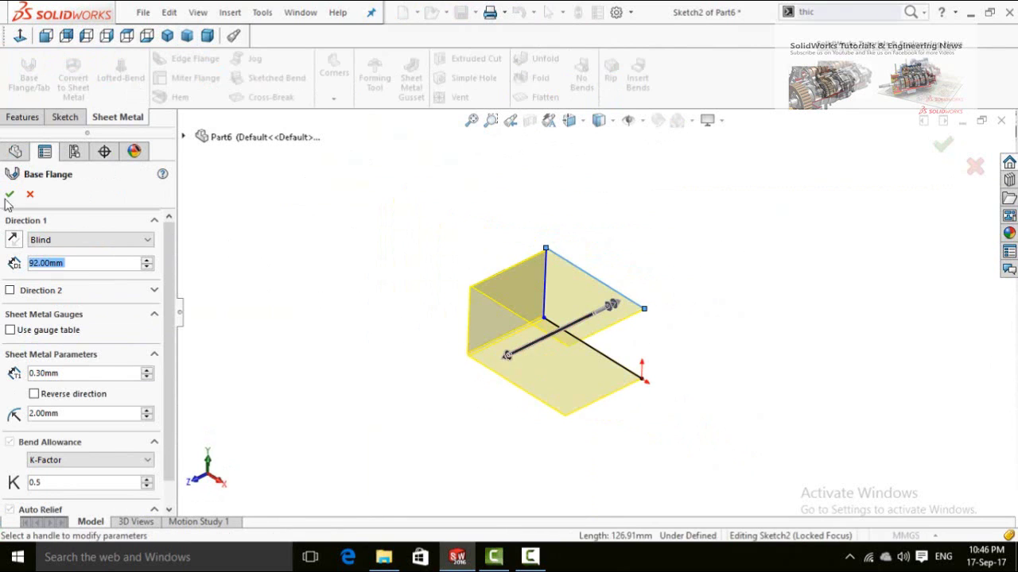
click(9, 196)
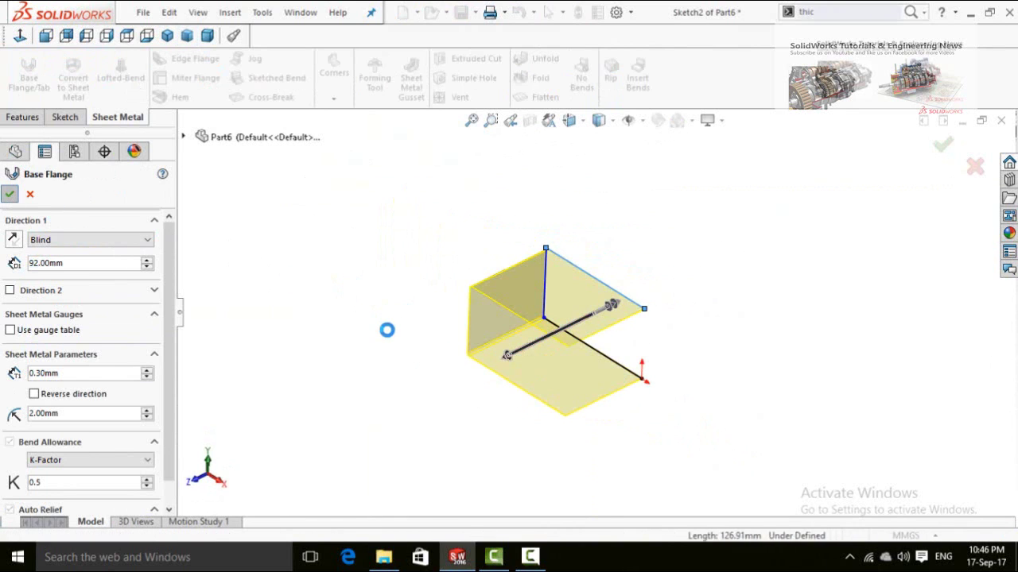
middle_drag(387, 313, 390, 370)
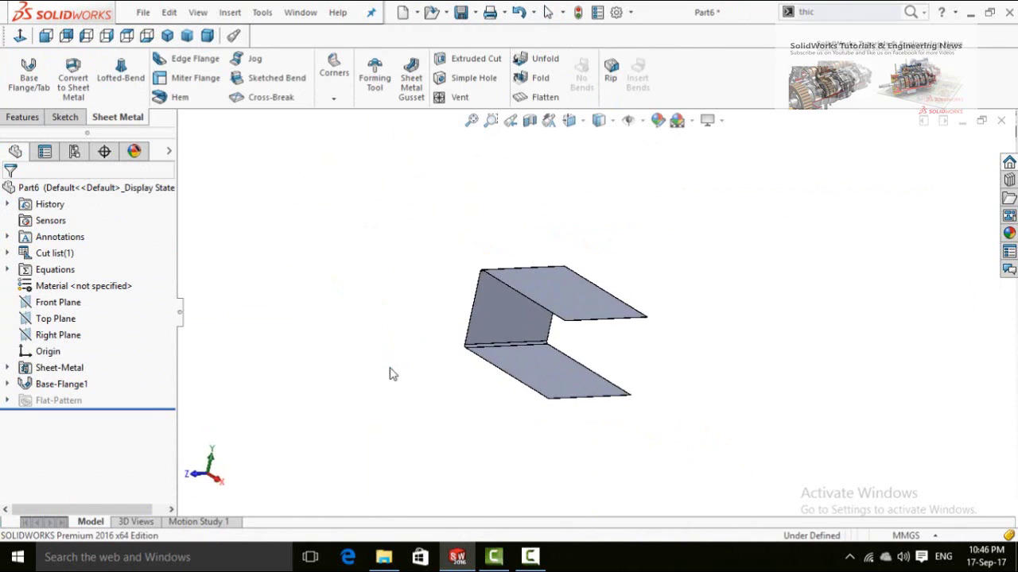
- Start an edge flange on the front long edge of the upper leg, pointing upward with a blind length of 51 mm
click(184, 63)
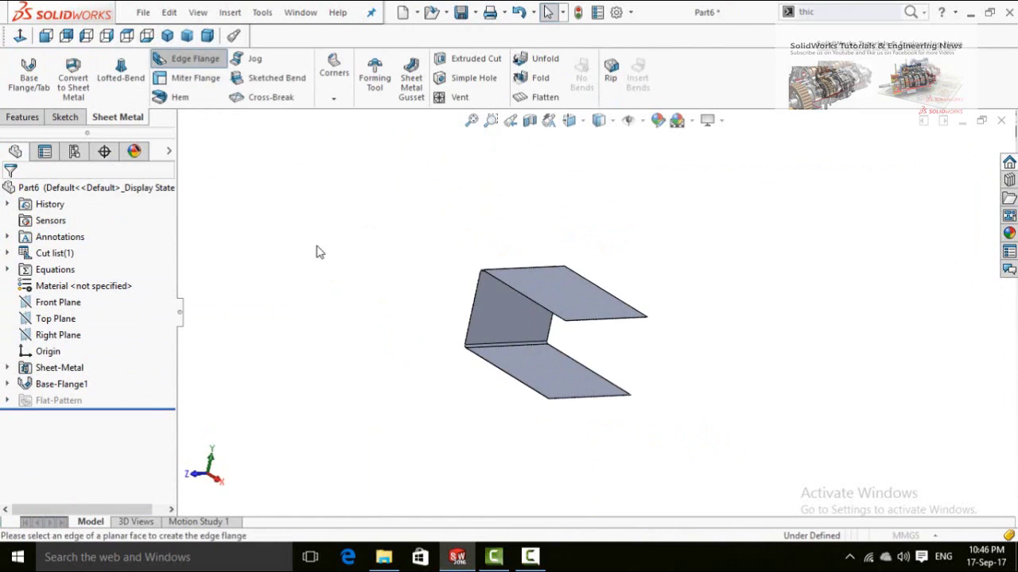
middle_drag(315, 252, 342, 208)
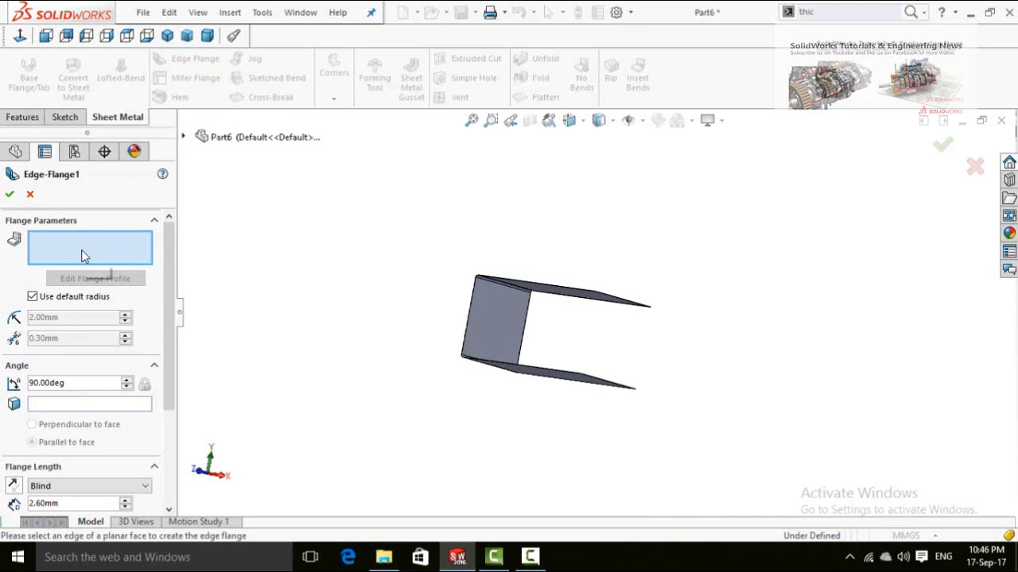
middle_drag(346, 268, 355, 319)
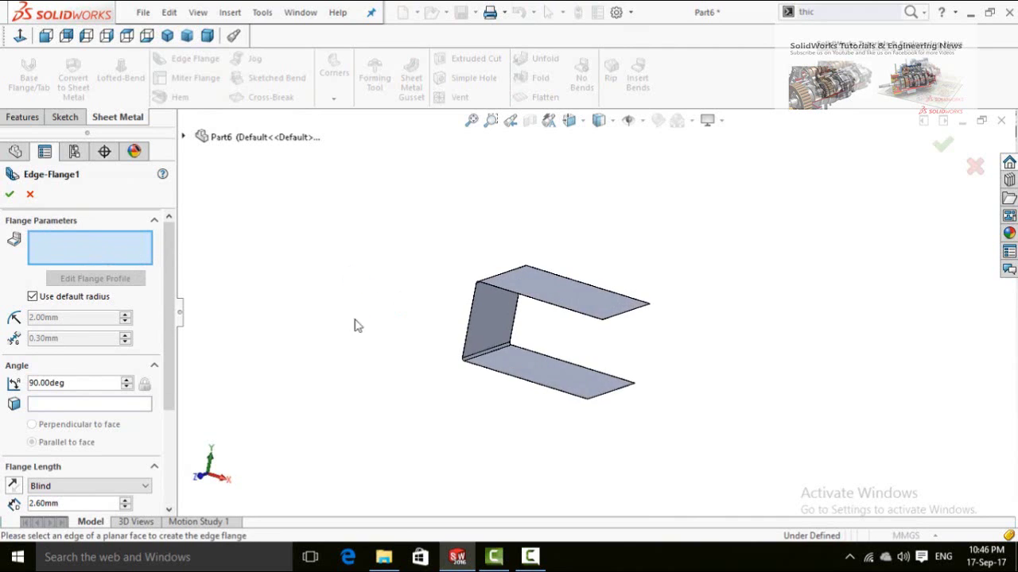
scroll(539, 311, down, 5)
click(545, 265)
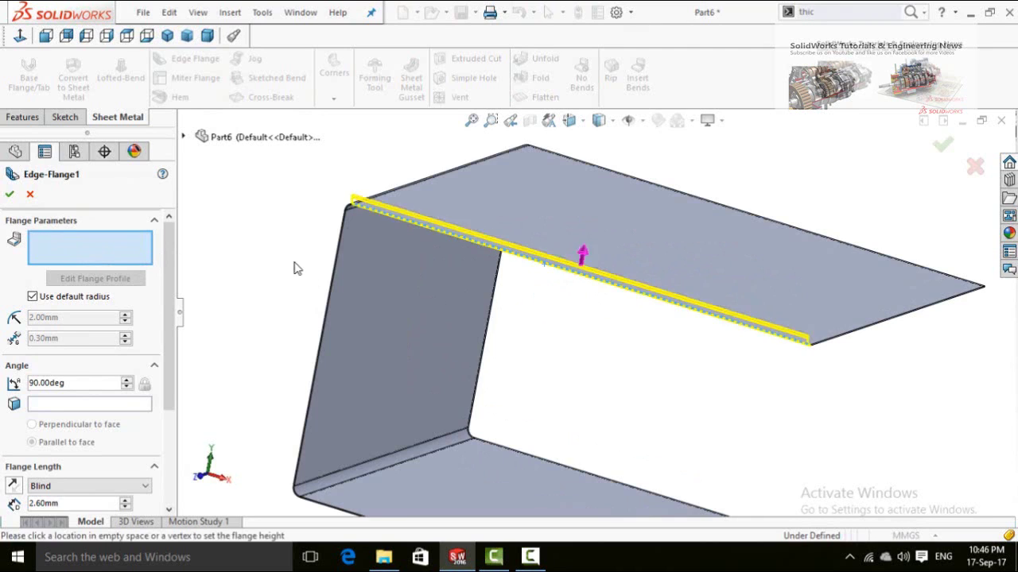
scroll(311, 265, up, 4)
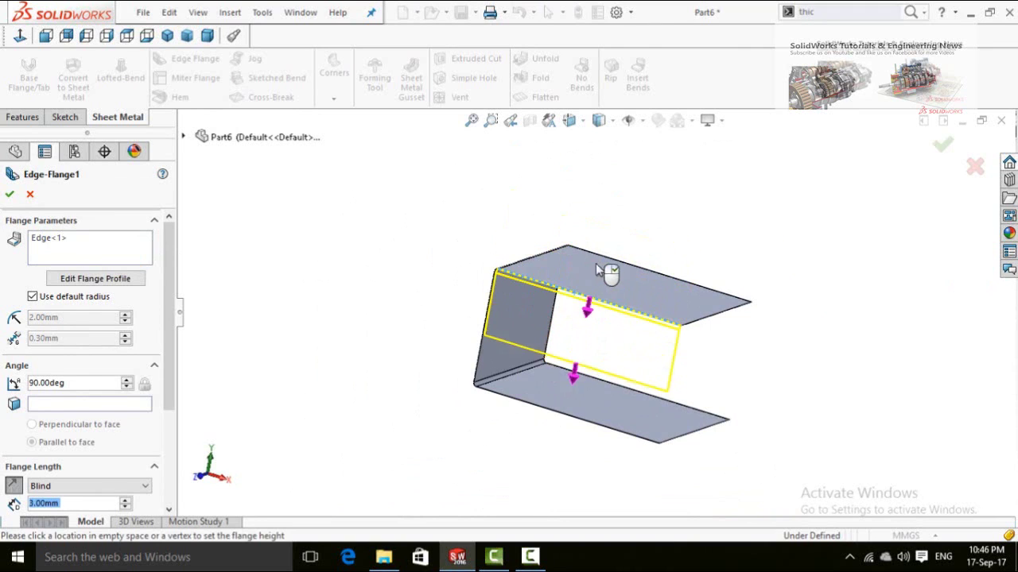
click(622, 227)
middle_drag(456, 305, 331, 211)
scroll(175, 302, down, 2)
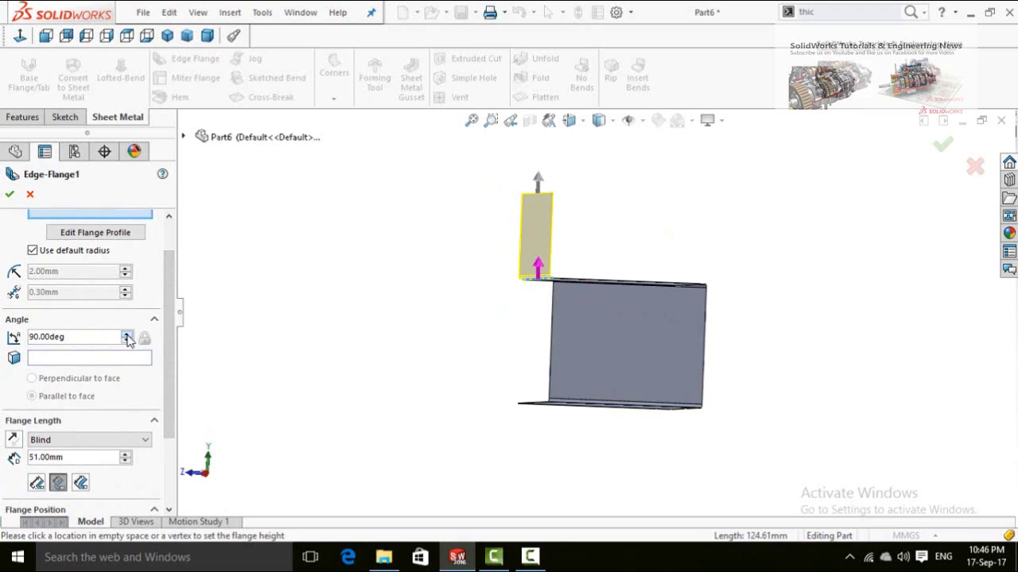
- Set the edge flange's angle to 120 degrees
click(126, 334)
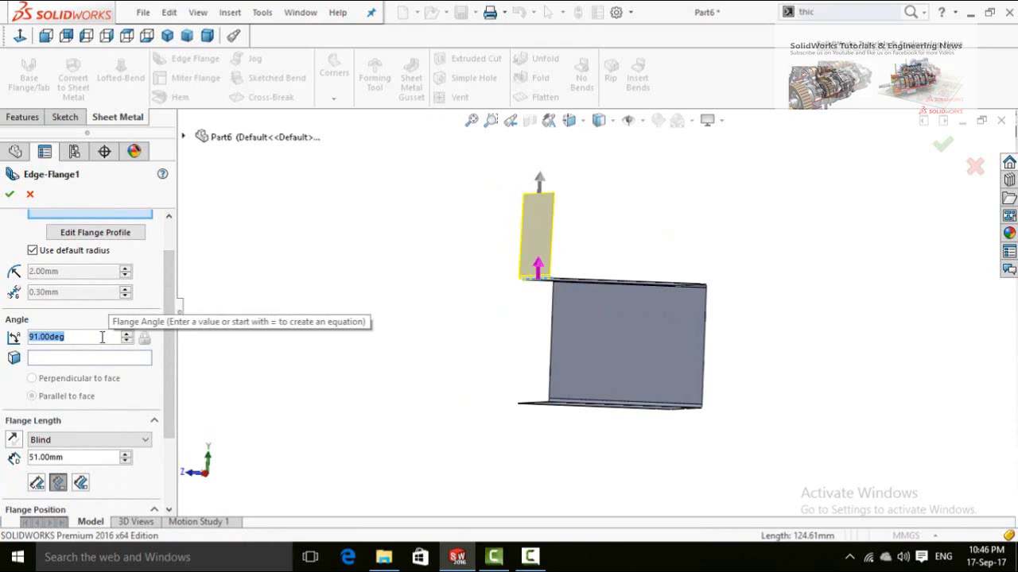
text(120)
key(Return)
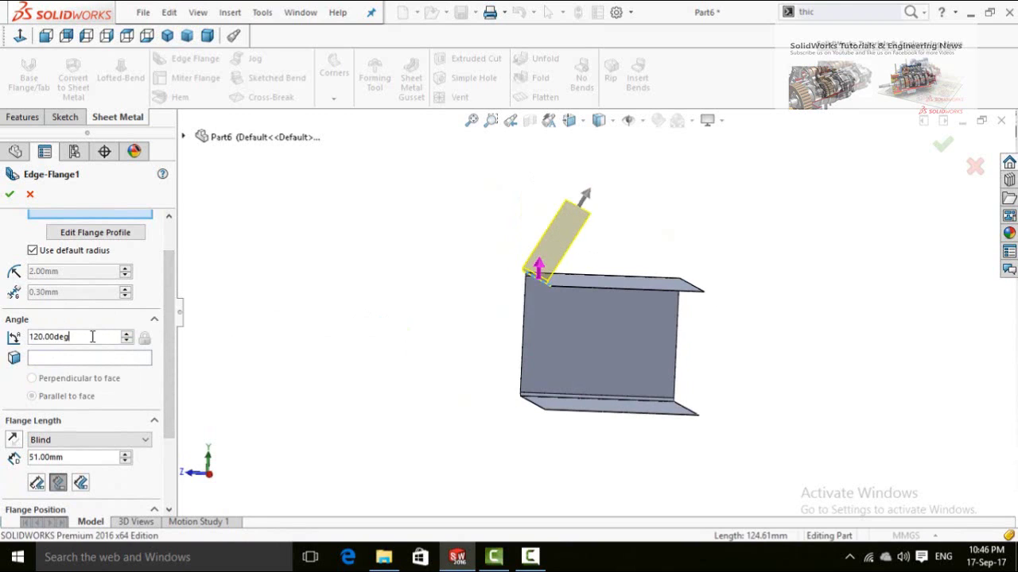
- Set the edge flange's angle to 180 degrees
text(189)
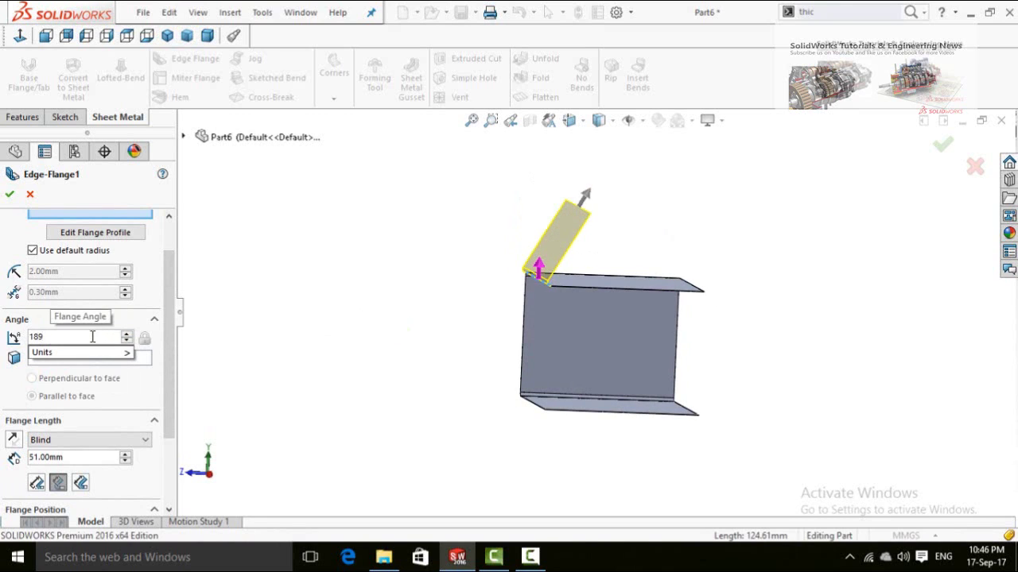
key(BackSpace)
text(0)
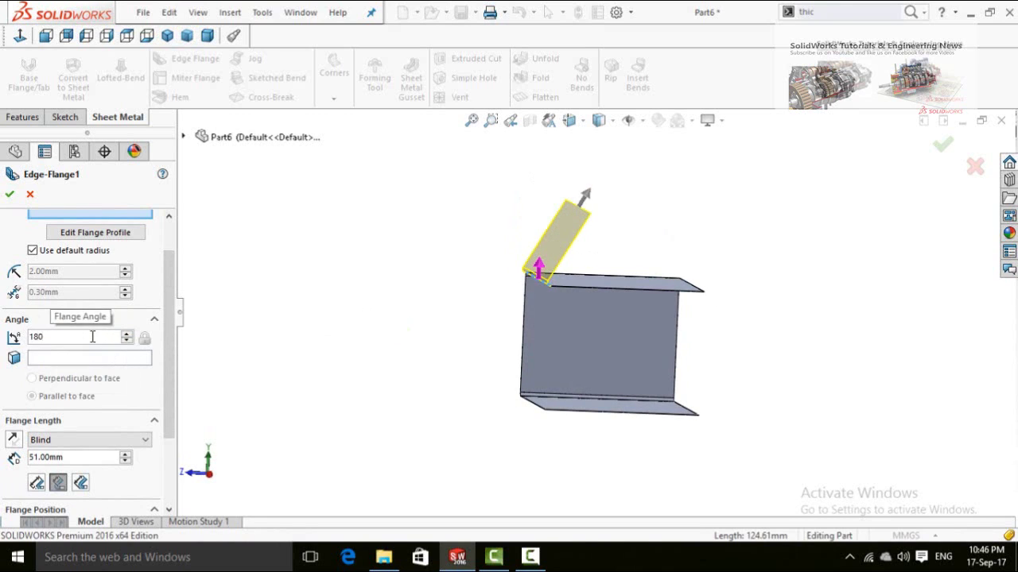
key(Return)
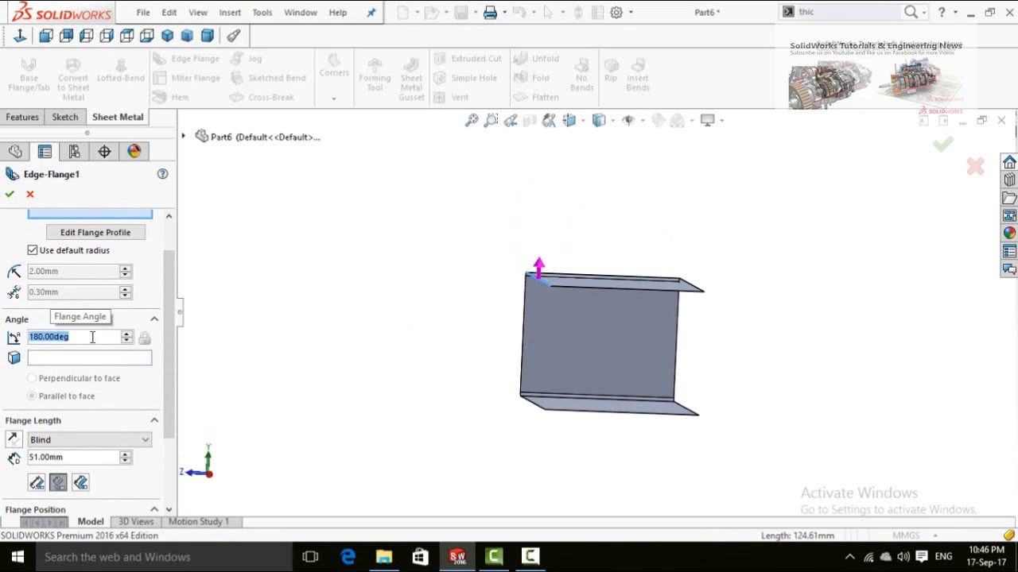
- Set the edge flange's angle back to 120 degrees
text(12)
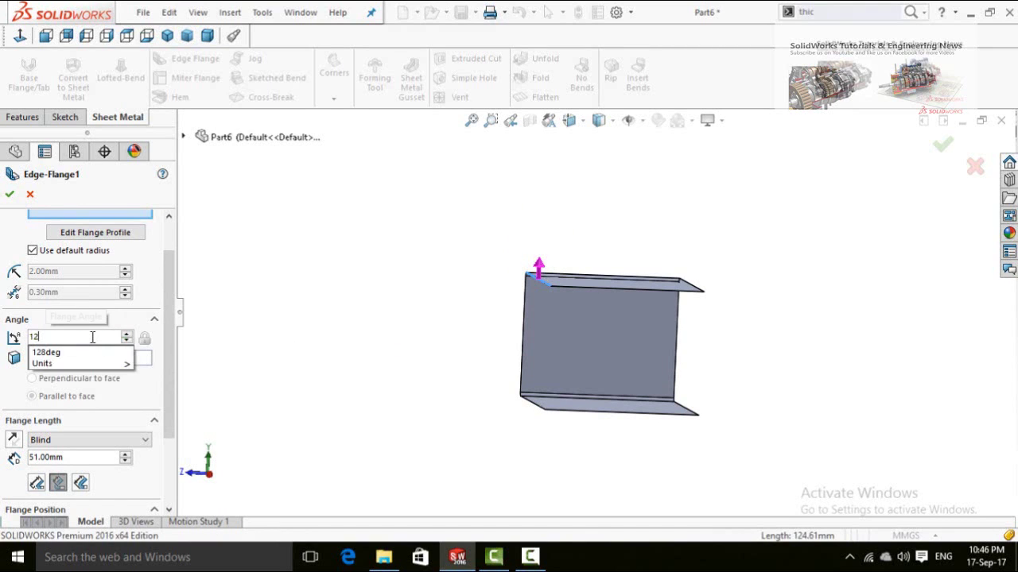
text(0)
key(Return)
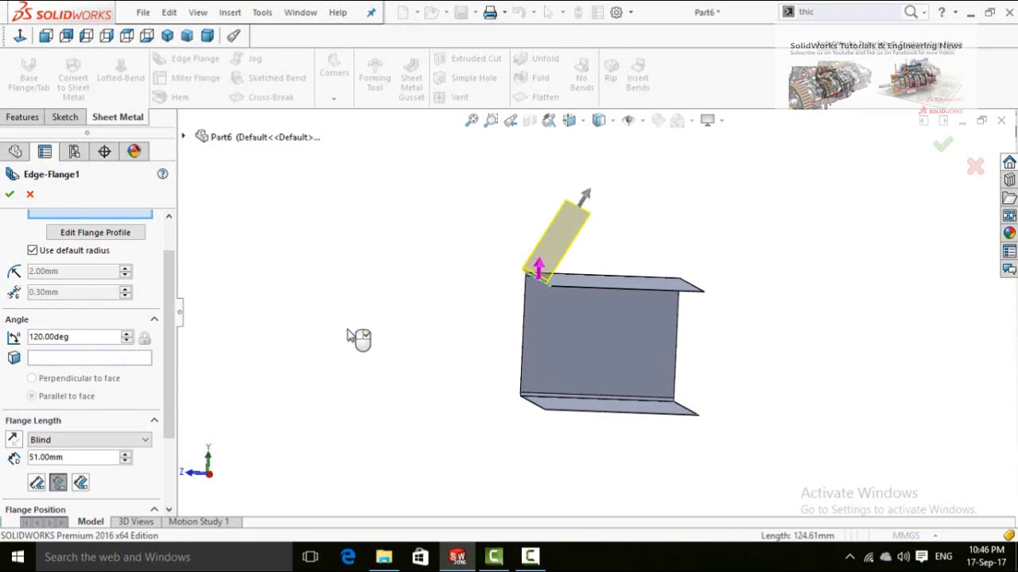
middle_drag(394, 305, 393, 329)
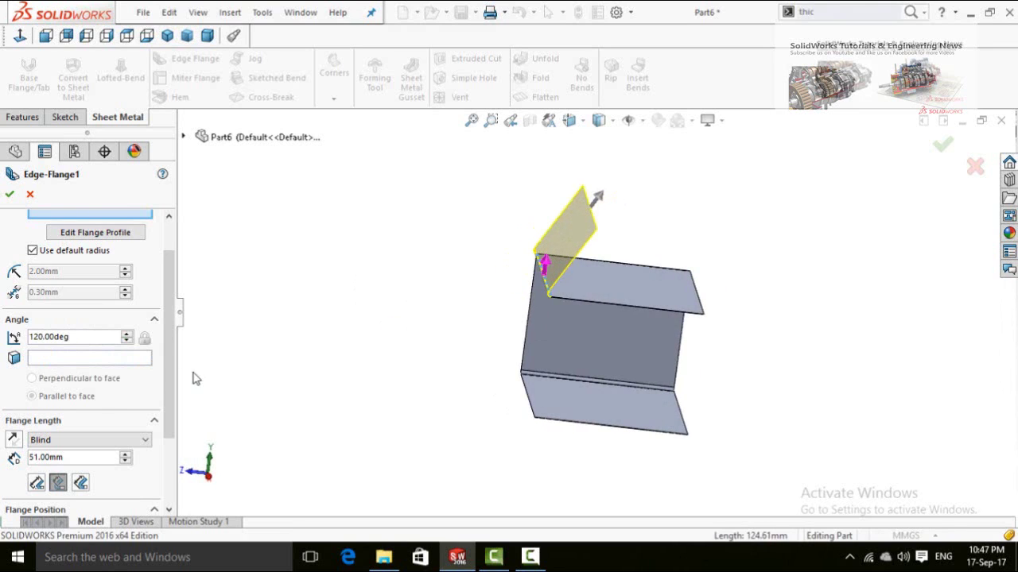
- Set the edge flange's blind length to 100 mm and reduce it to 50 mm
drag(164, 376, 164, 447)
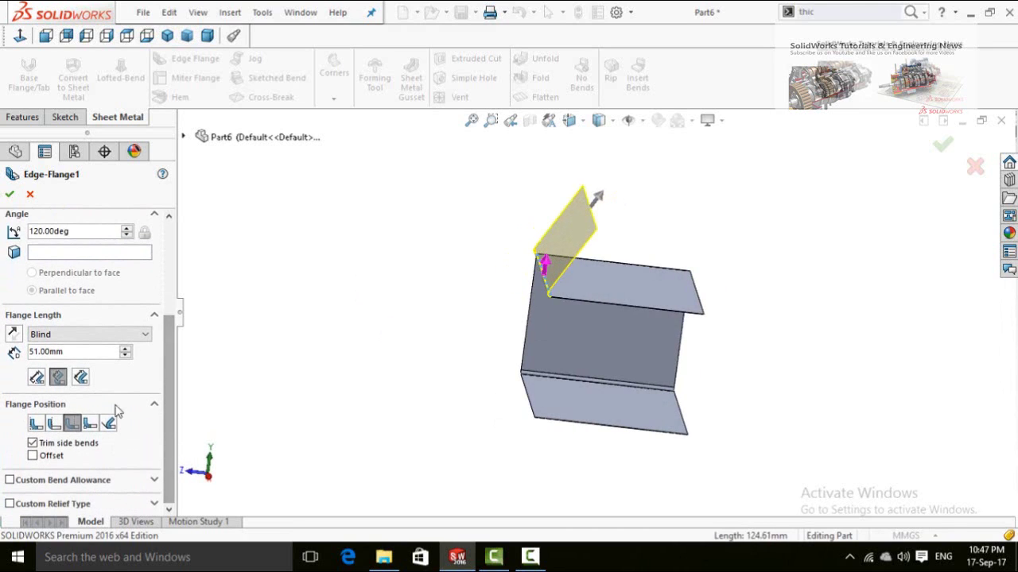
double_click(66, 353)
text(100)
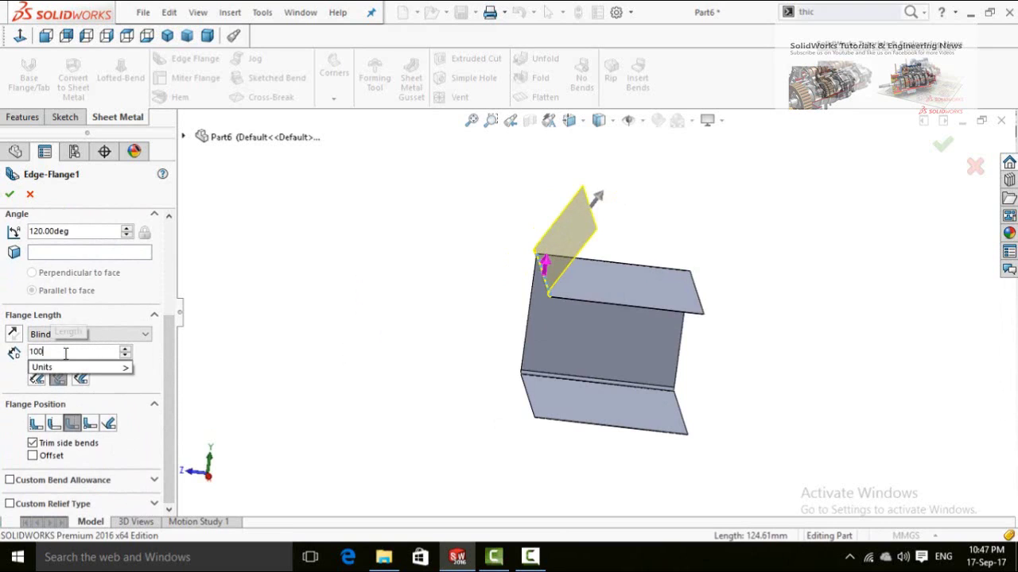
key(Return)
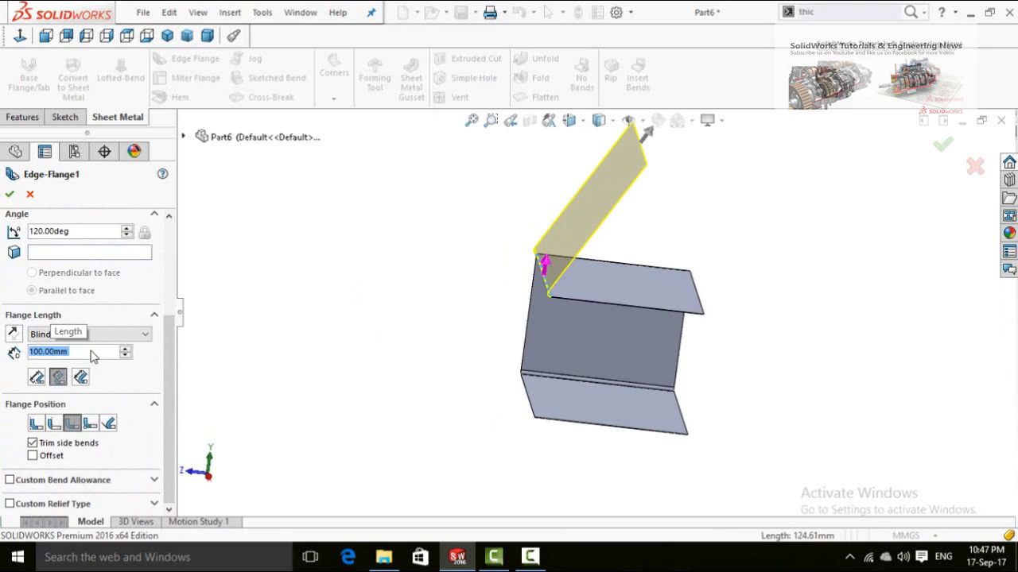
click(127, 355)
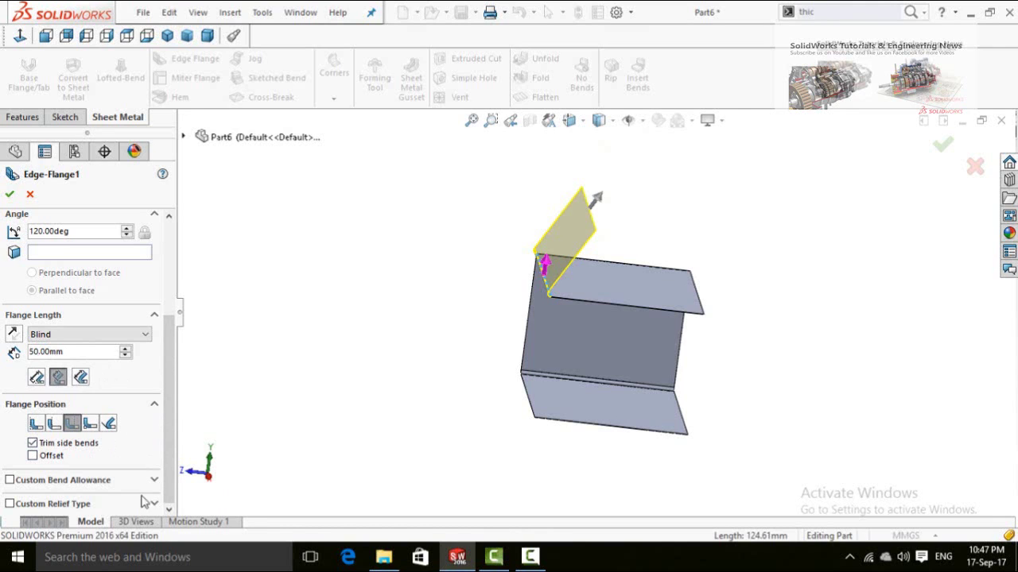
- Turn off the default bend radius and add the opposite leg's front long edge to the edge flange
drag(172, 438, 176, 328)
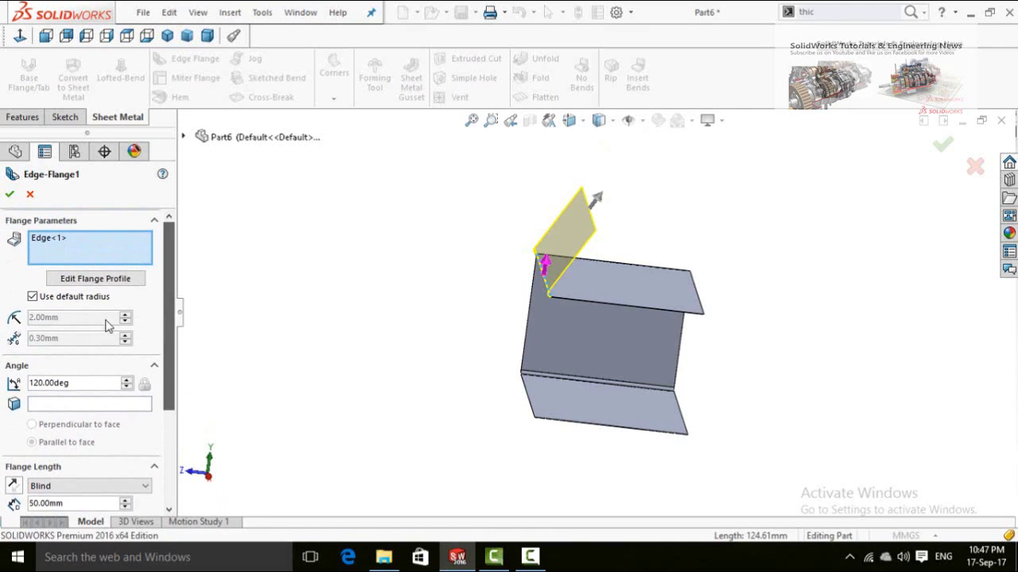
click(32, 297)
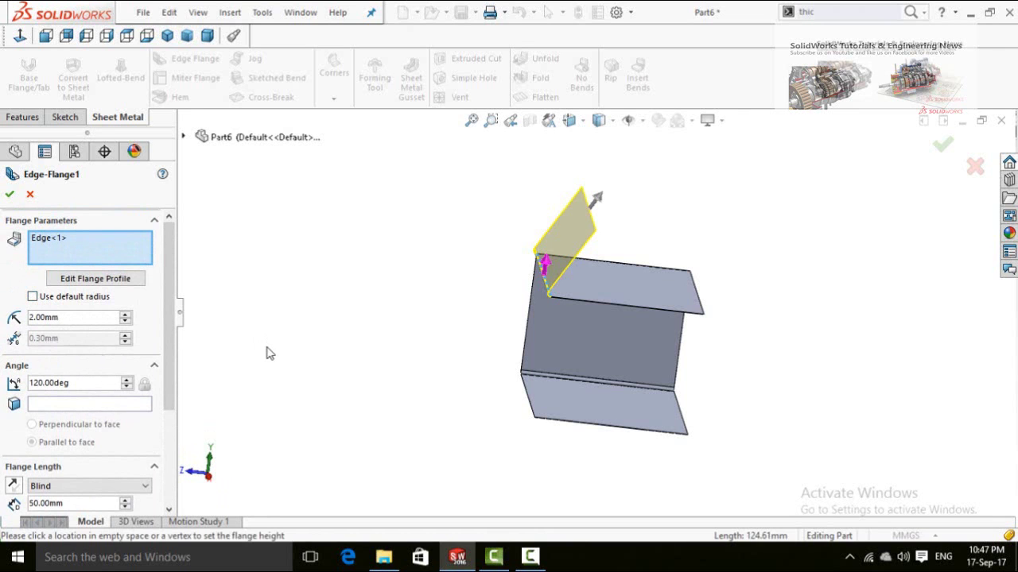
middle_drag(318, 262, 433, 293)
middle_drag(445, 393, 445, 414)
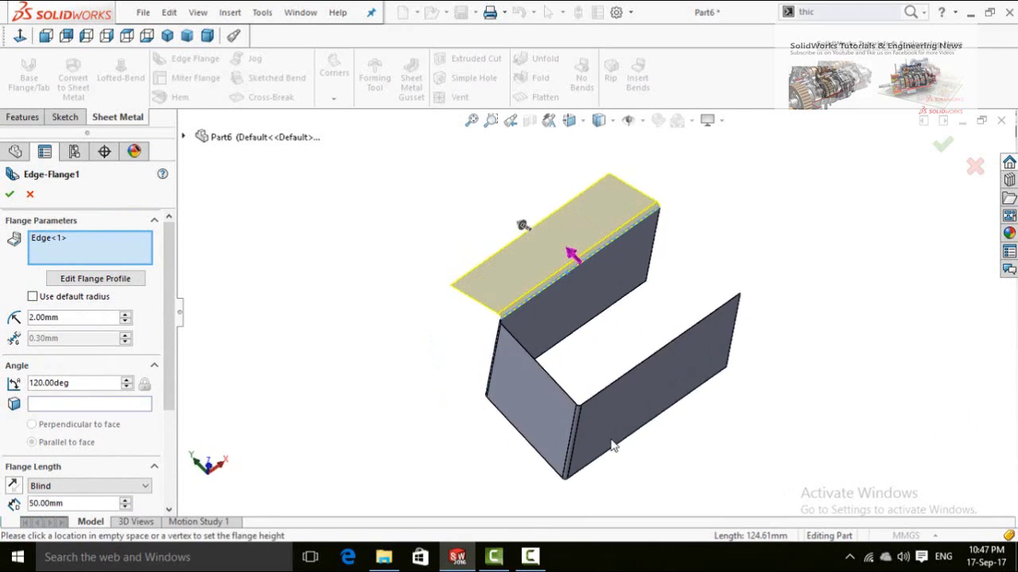
middle_drag(775, 357, 792, 387)
scroll(756, 375, down, 2)
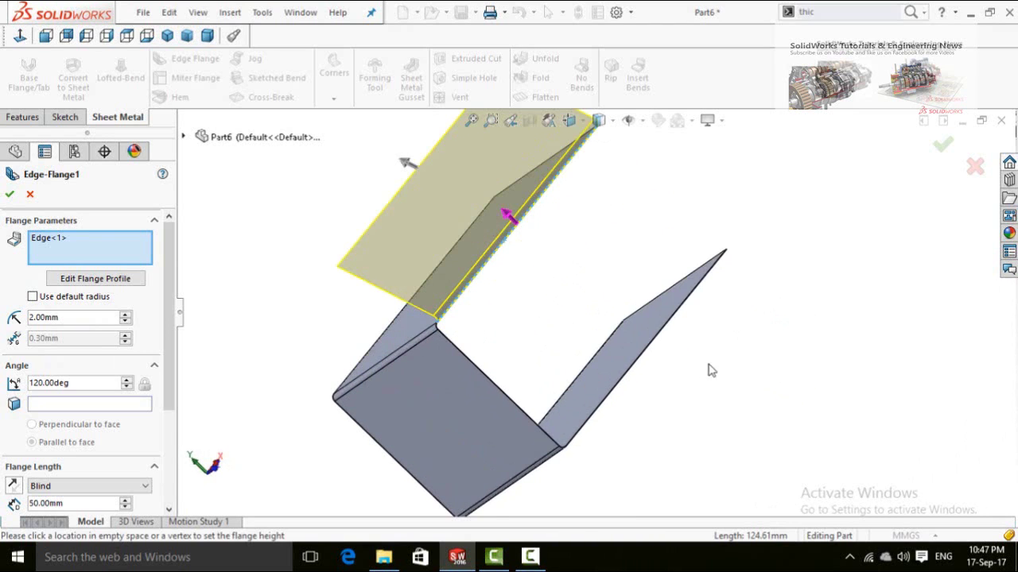
click(638, 363)
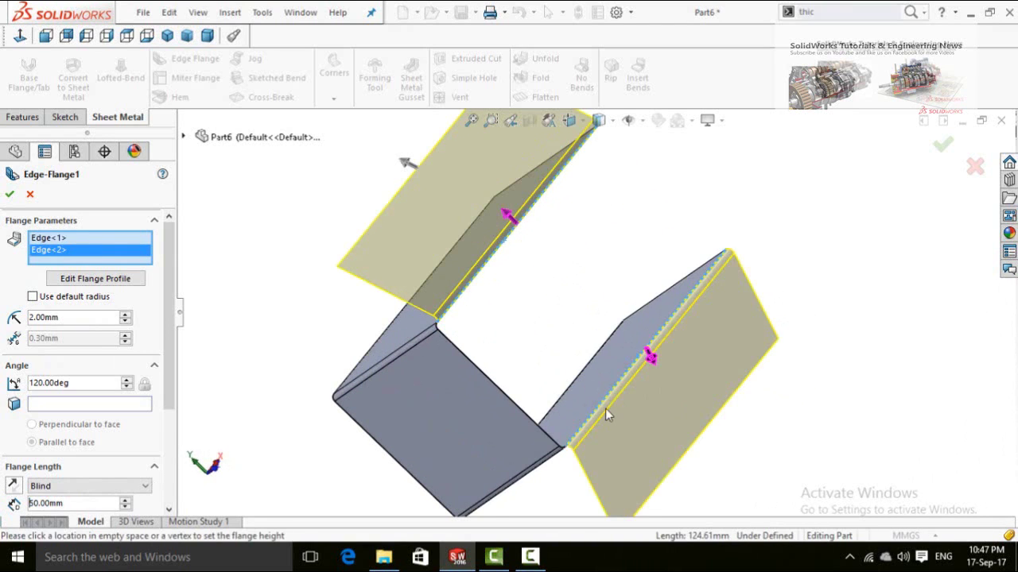
- Add the web's front edge and a leg's rear long edge to the edge flange and accept it
scroll(605, 408, up, 3)
click(551, 354)
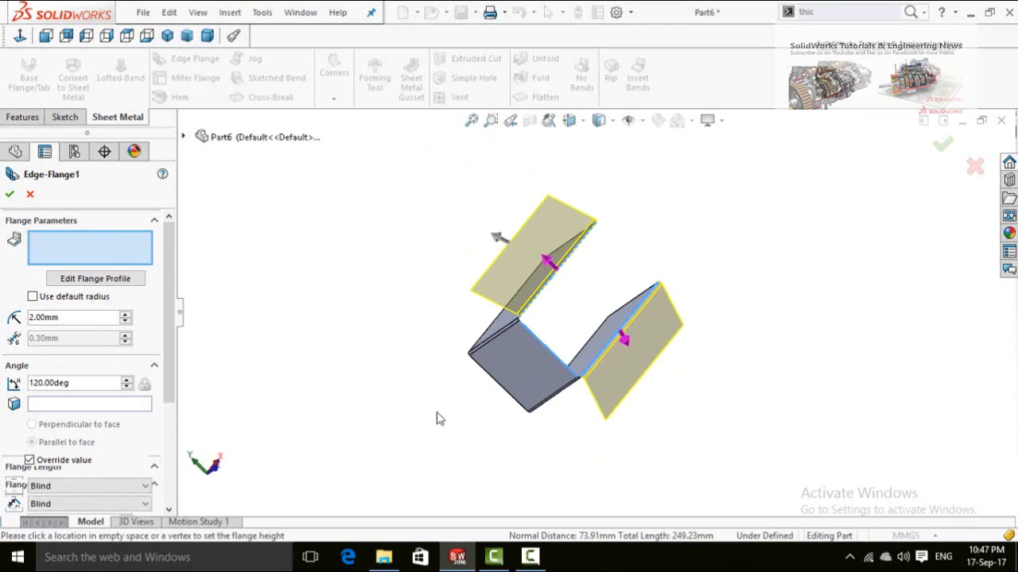
middle_drag(416, 390, 495, 358)
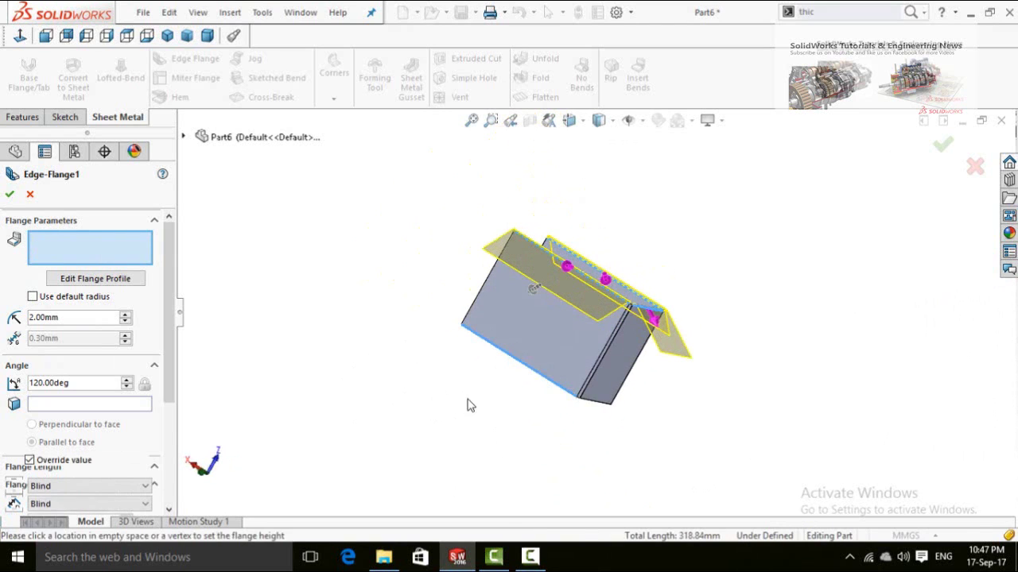
middle_drag(468, 404, 412, 371)
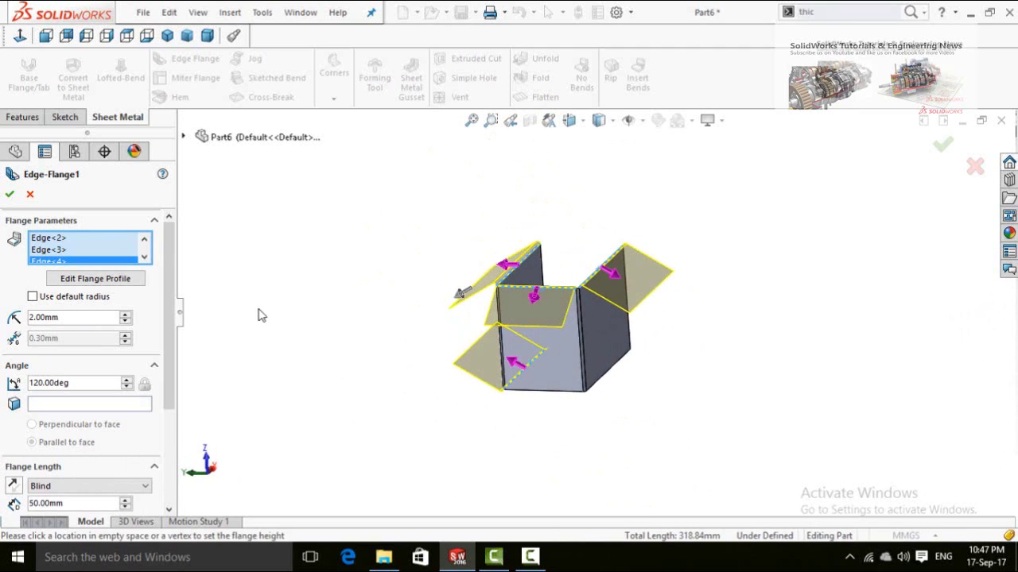
click(8, 195)
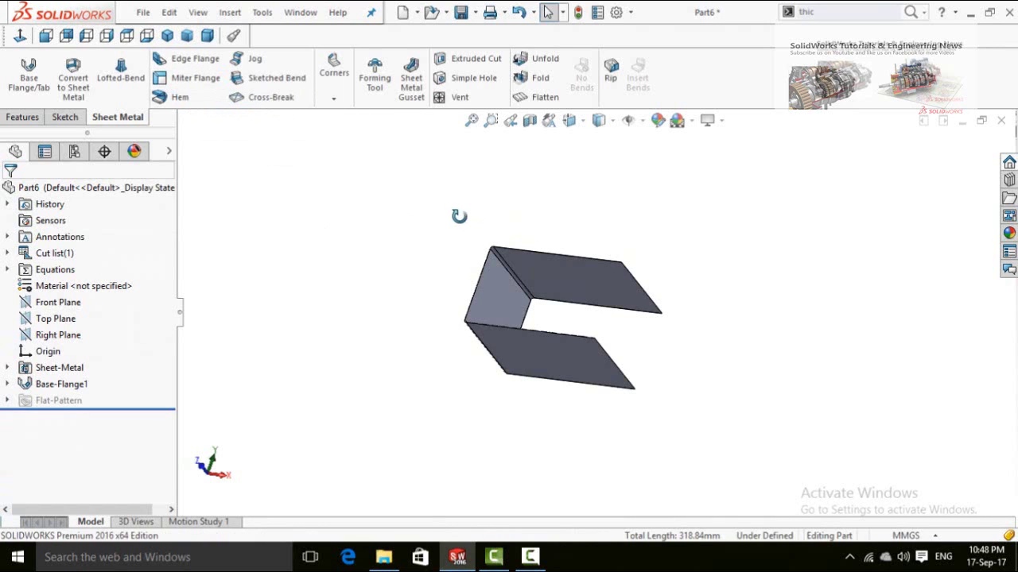
- Start a sketch on the thin end face at the free end of the base flange's upper leg
middle_drag(459, 216, 575, 207)
scroll(602, 314, down, 3)
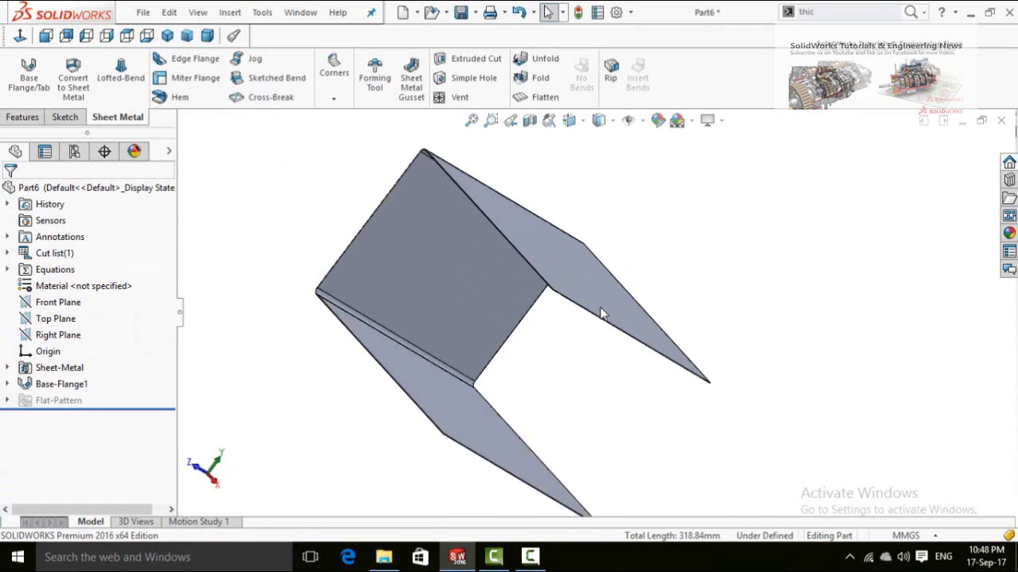
scroll(578, 273, up, 3)
middle_drag(589, 311, 571, 245)
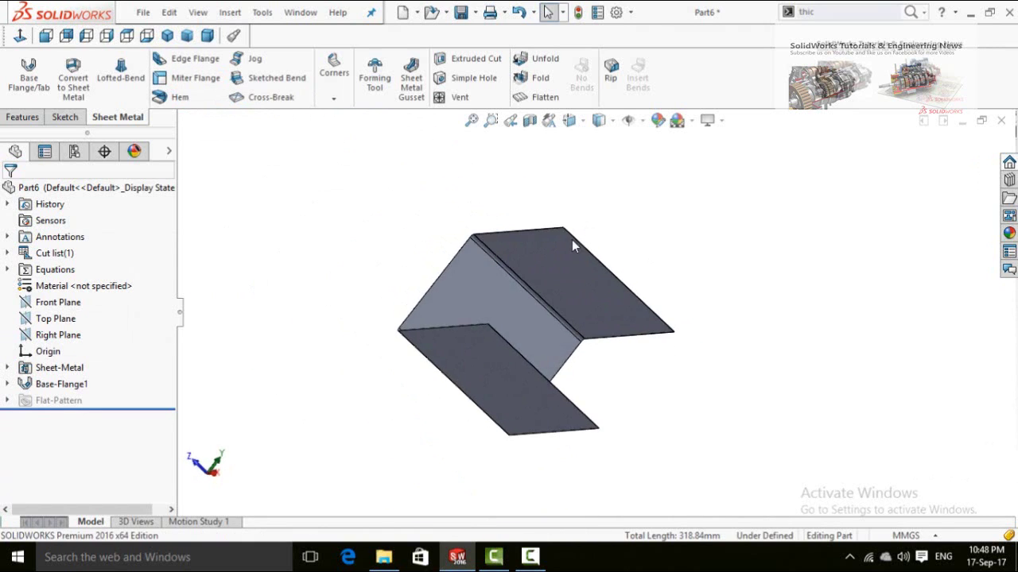
scroll(574, 246, down, 2)
scroll(558, 262, down, 2)
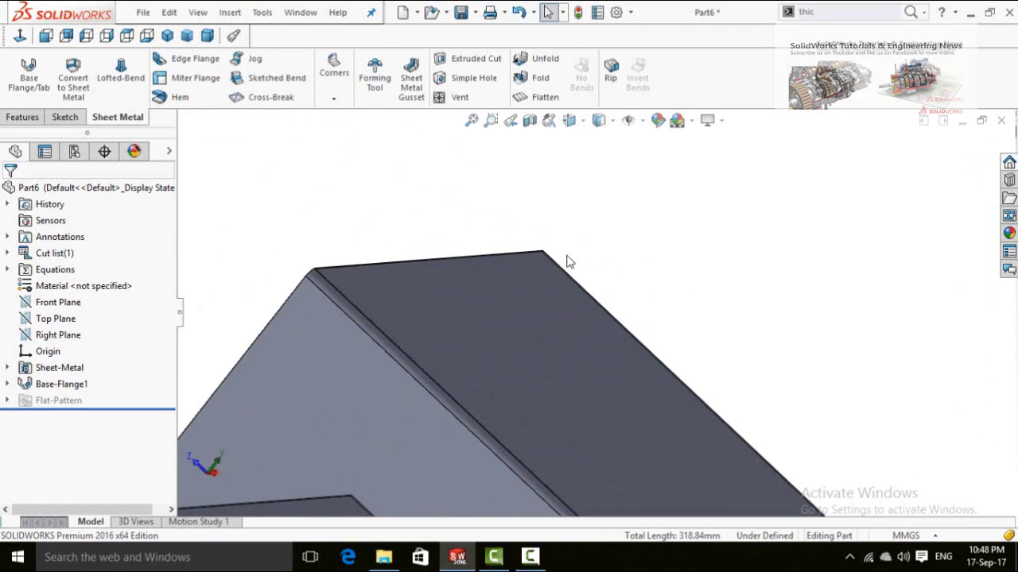
scroll(581, 263, down, 2)
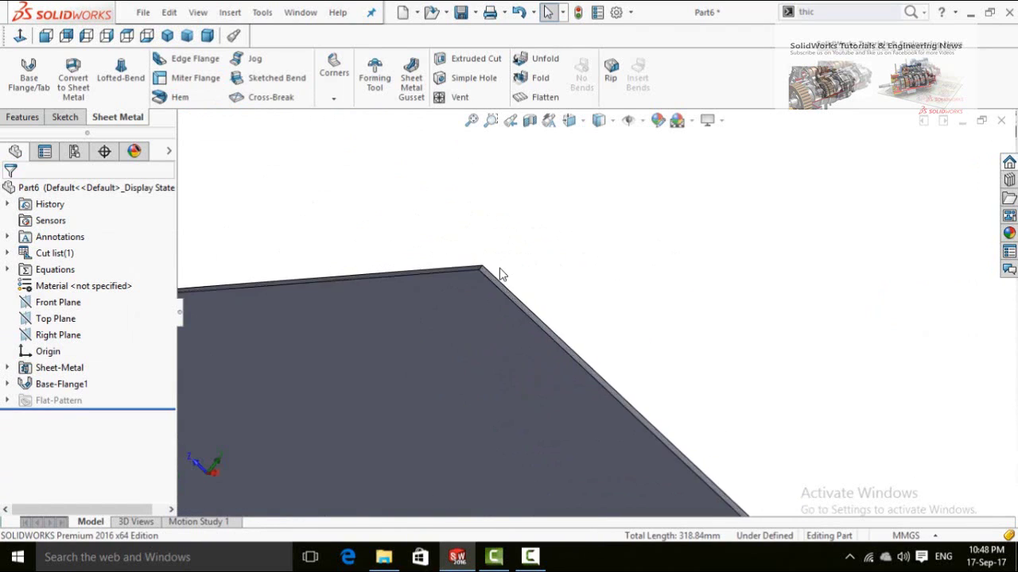
click(504, 298)
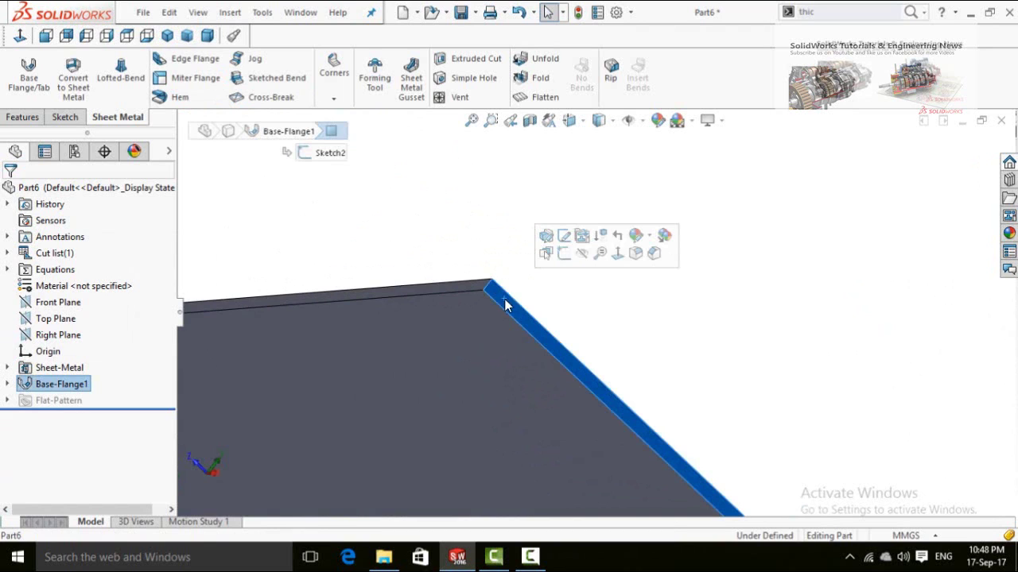
click(563, 258)
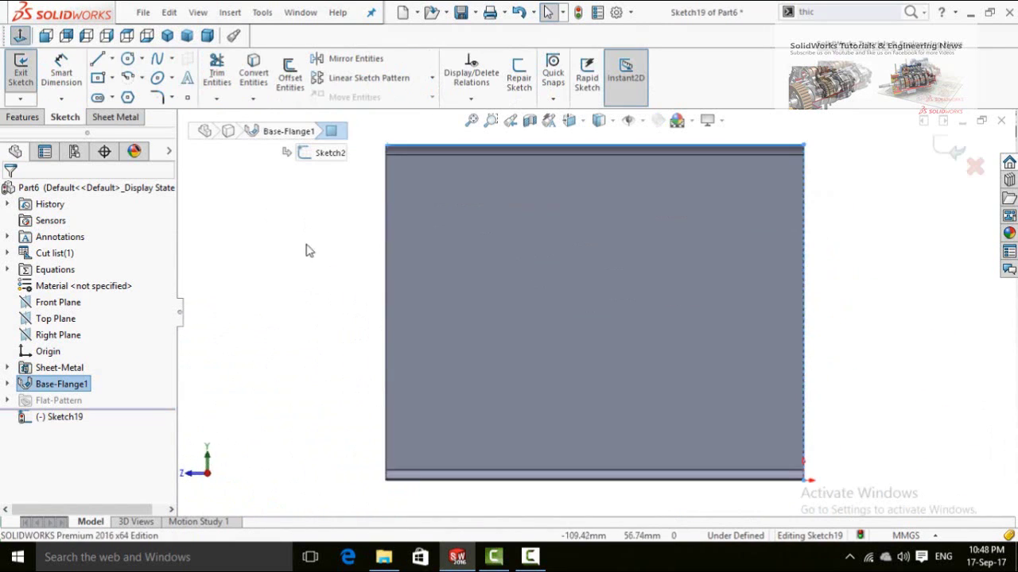
- Sketch a short vertical line upward from the front corner of the upper leg's end face
scroll(467, 175, down, 3)
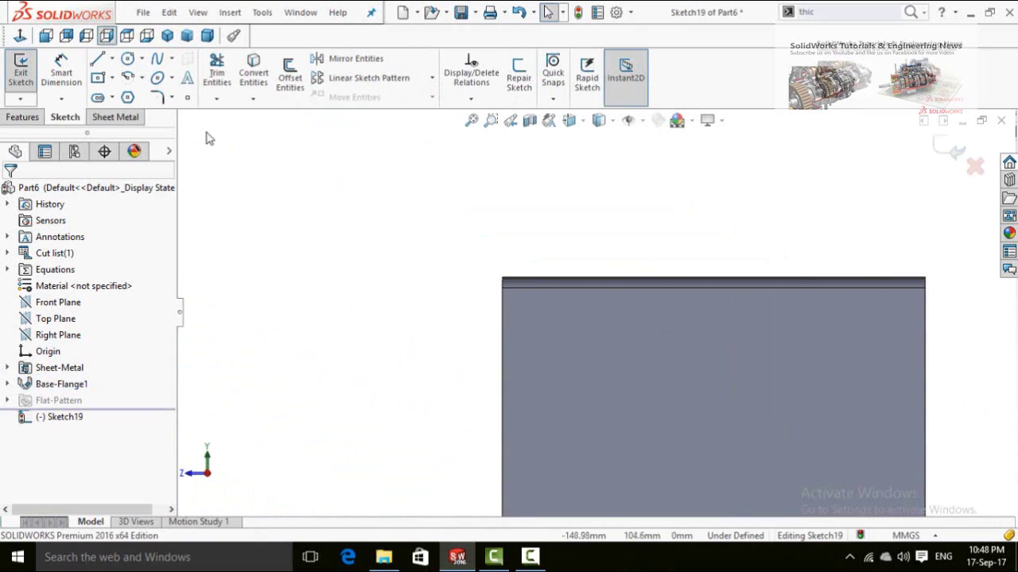
click(97, 59)
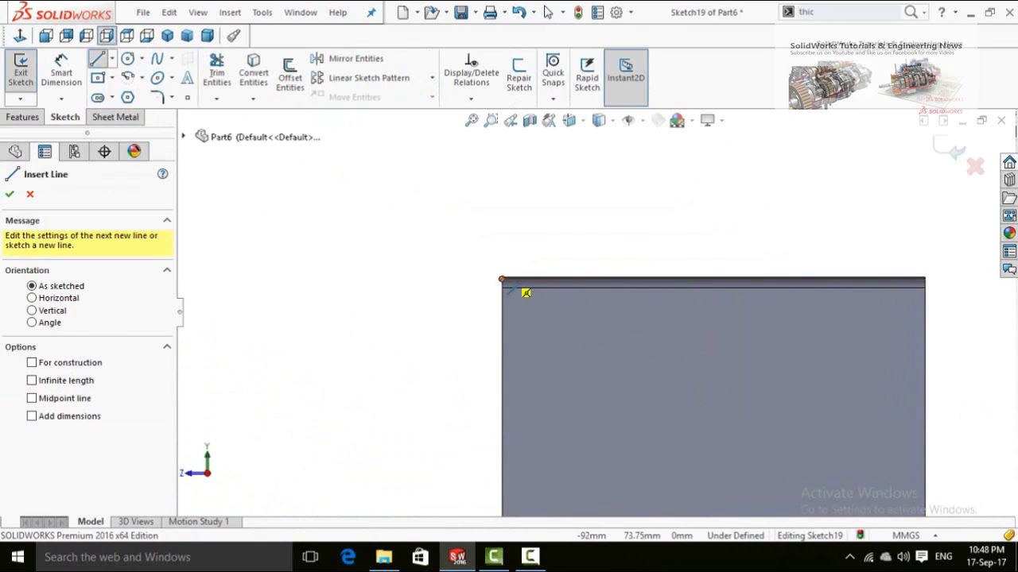
click(502, 278)
click(499, 192)
key(Escape)
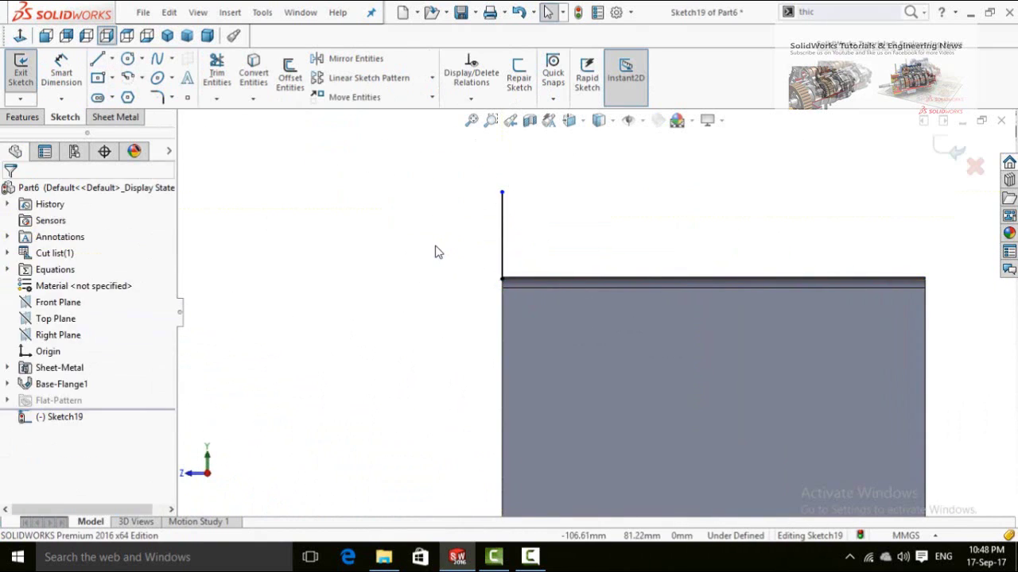
- Start a miter flange from the line along the upper leg's front long edge and extend it around to the web's front edge
scroll(436, 250, up, 2)
click(101, 118)
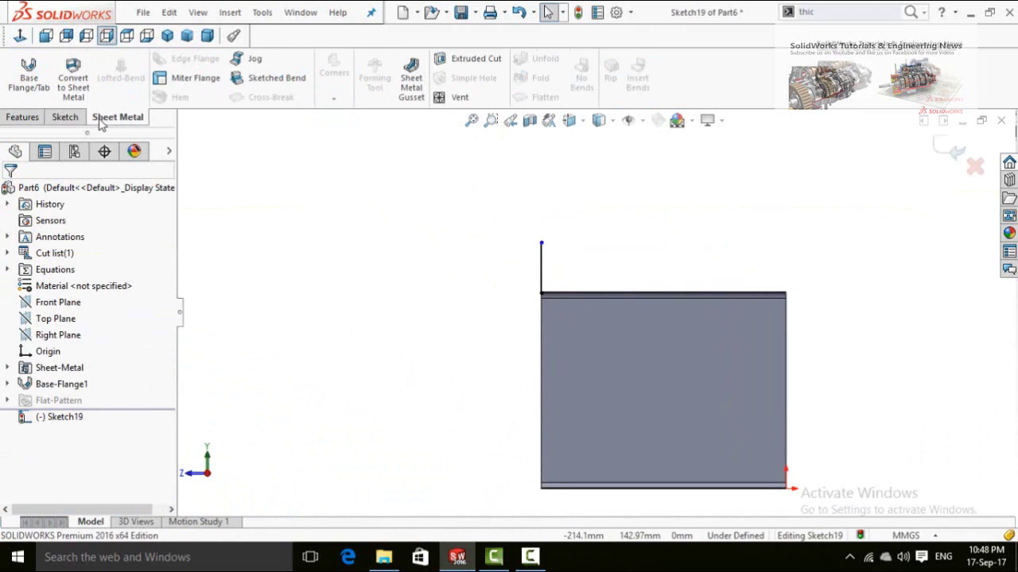
click(184, 77)
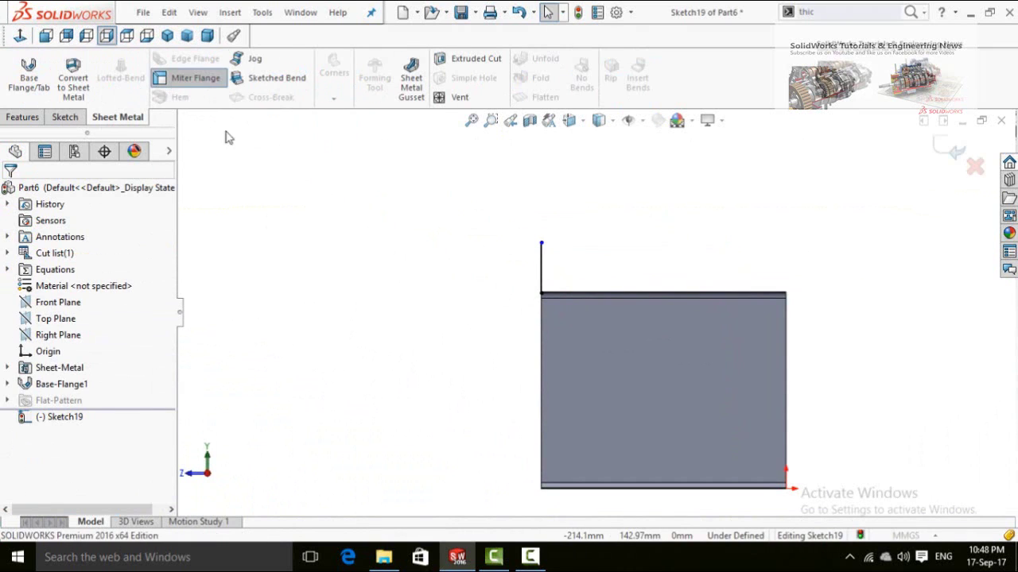
middle_drag(453, 316, 532, 246)
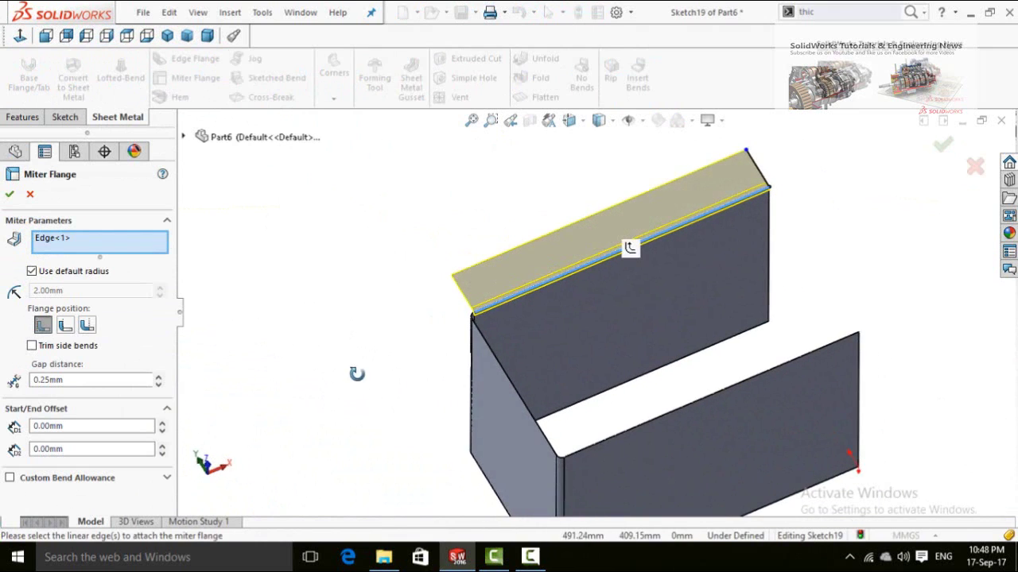
middle_drag(357, 373, 401, 371)
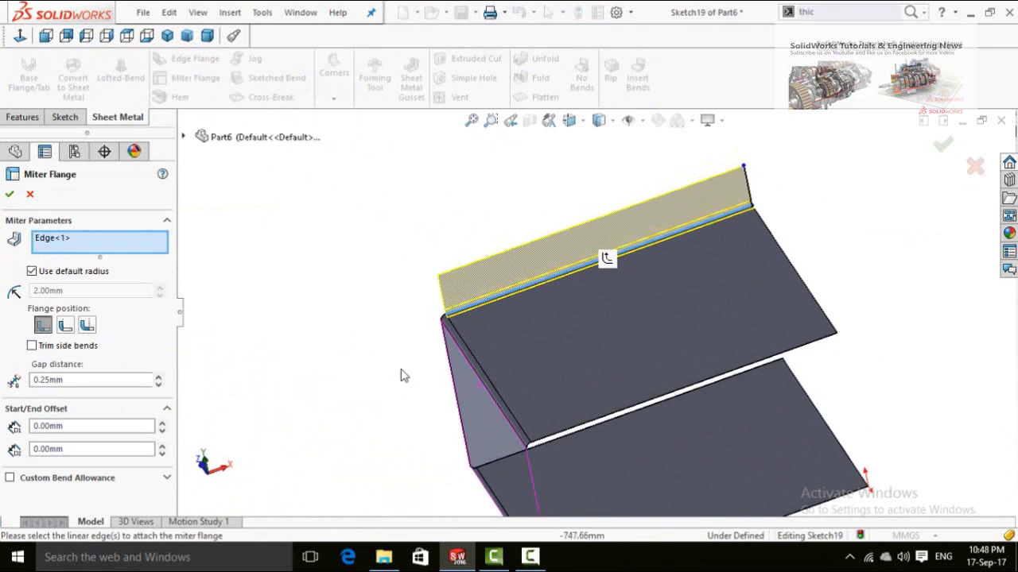
click(447, 361)
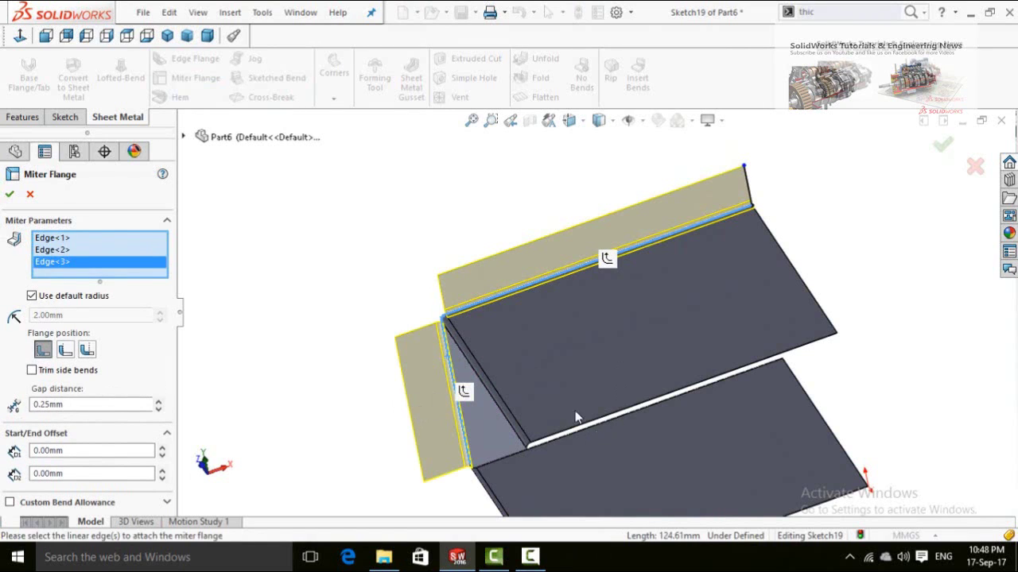
scroll(577, 418, up, 3)
mouse_move(571, 402)
middle_down()
mouse_move(432, 416)
mouse_move(576, 397)
middle_up()
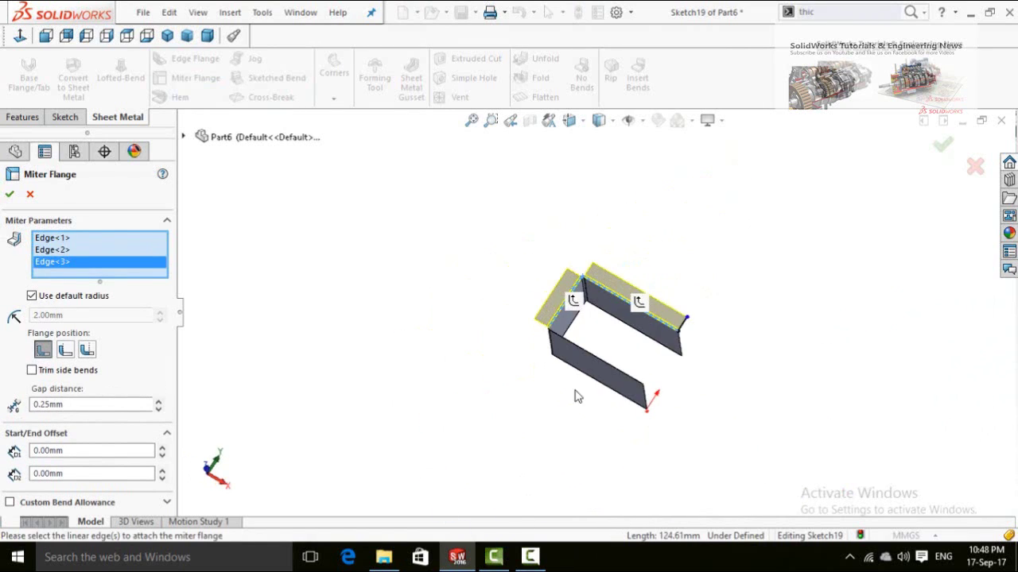
- Try a miter flange on the U-shaped part by adding the remaining outer side edge with a 0.25 mm gap, and undo it
scroll(602, 345, down, 3)
middle_drag(602, 345, 550, 430)
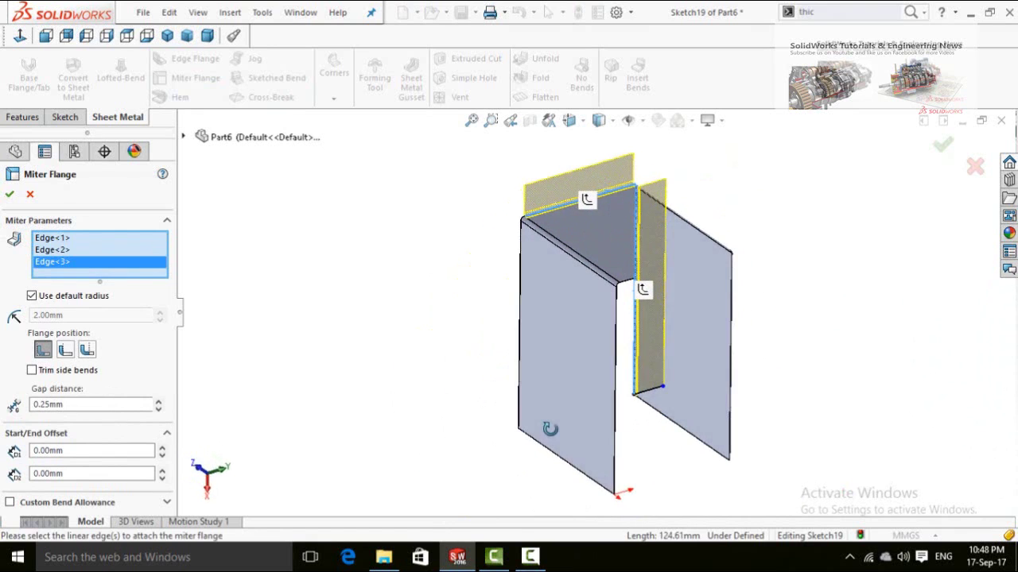
click(520, 355)
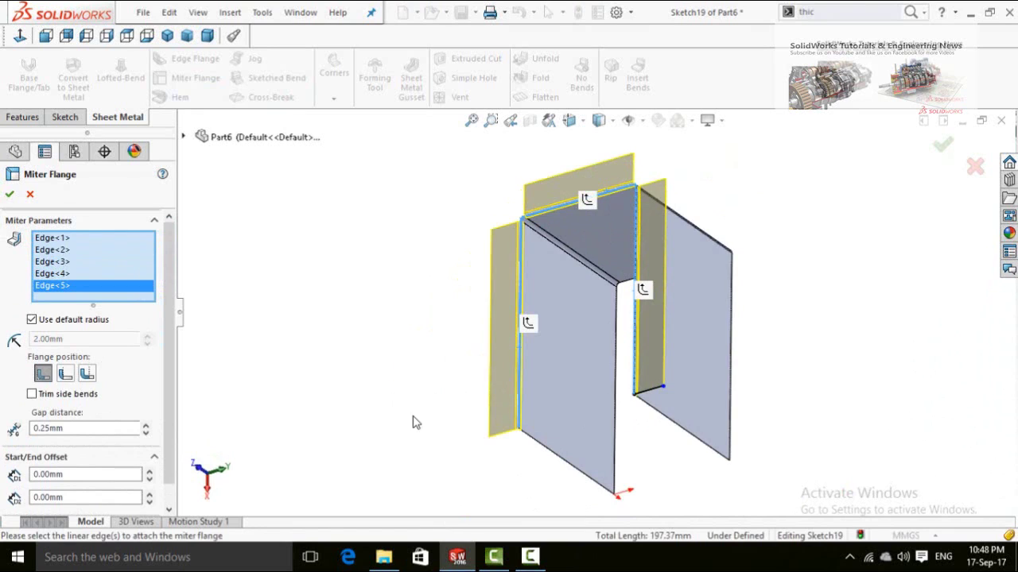
scroll(409, 418, up, 2)
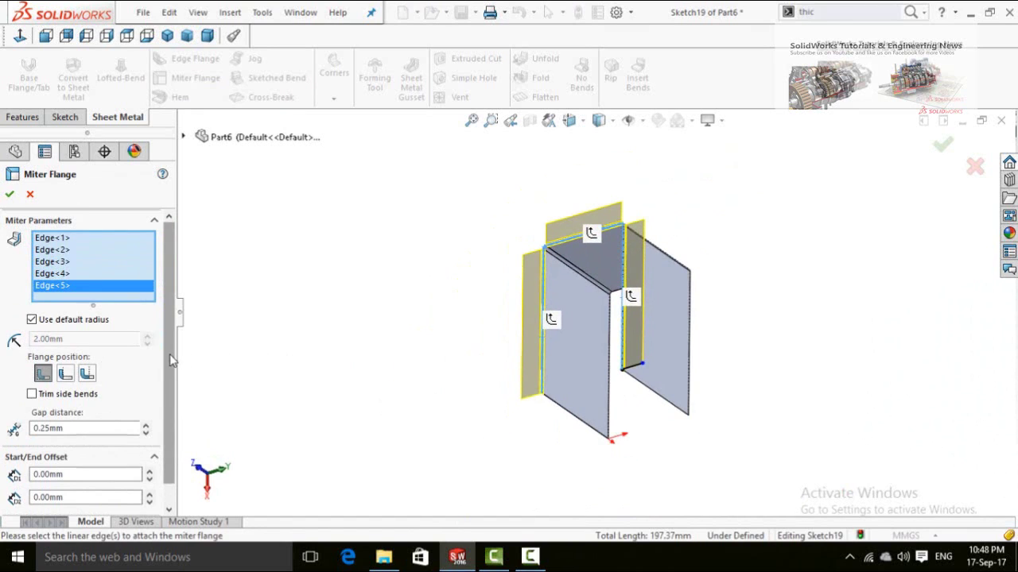
drag(170, 360, 174, 422)
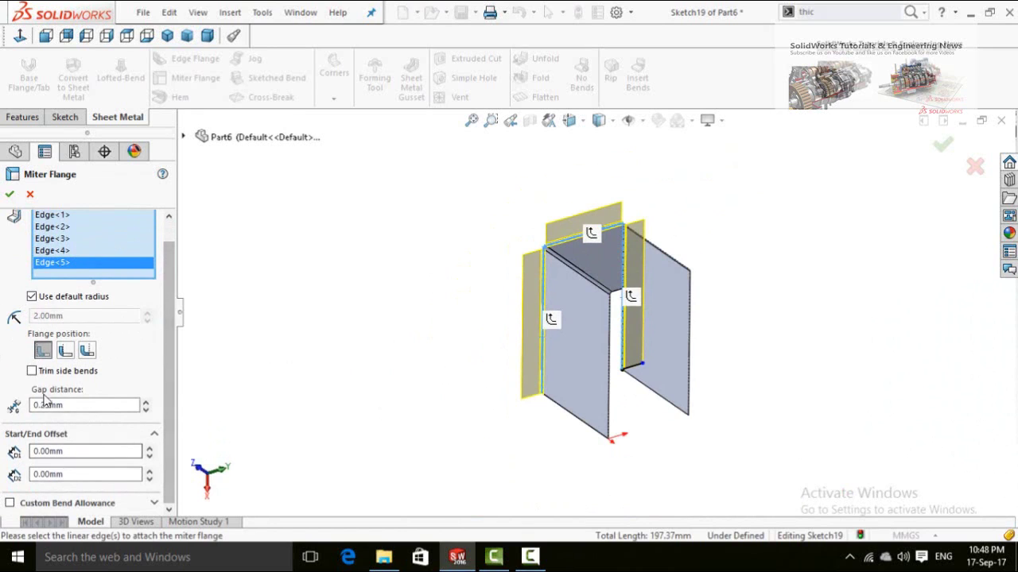
click(10, 195)
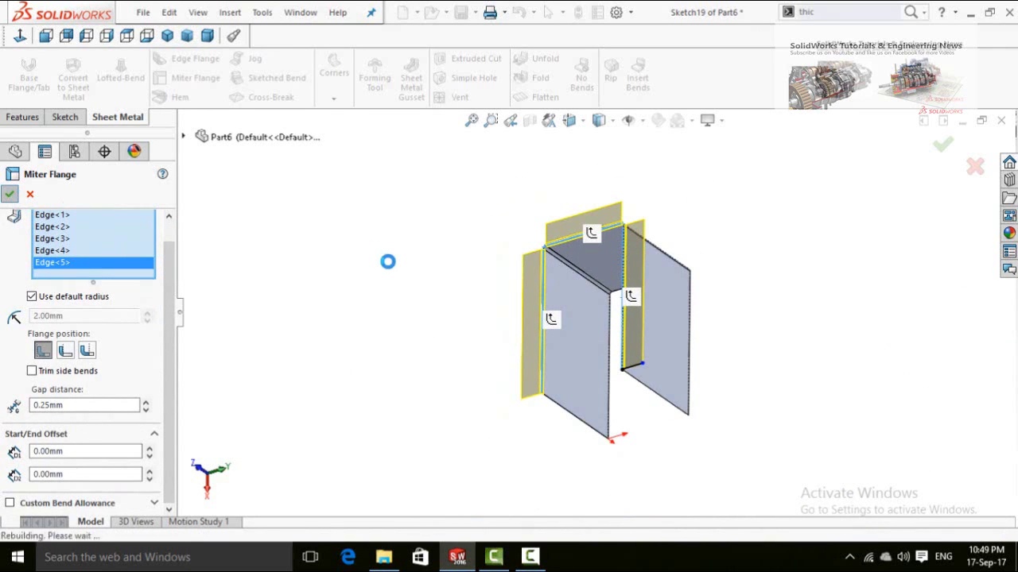
key(ctrl+z)
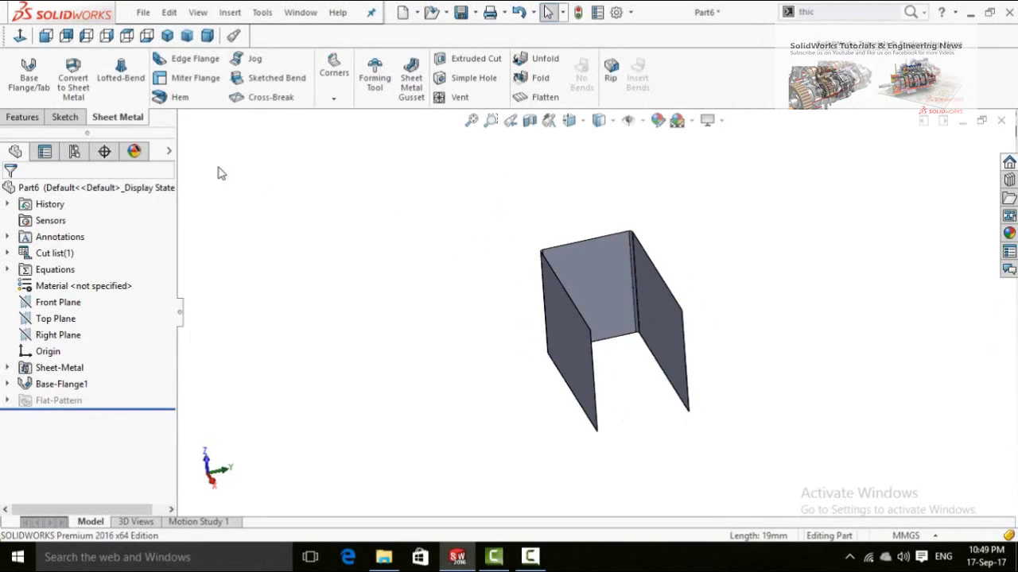
- Start an open hem on the free end edge of one side wall of the U-shaped part
click(179, 101)
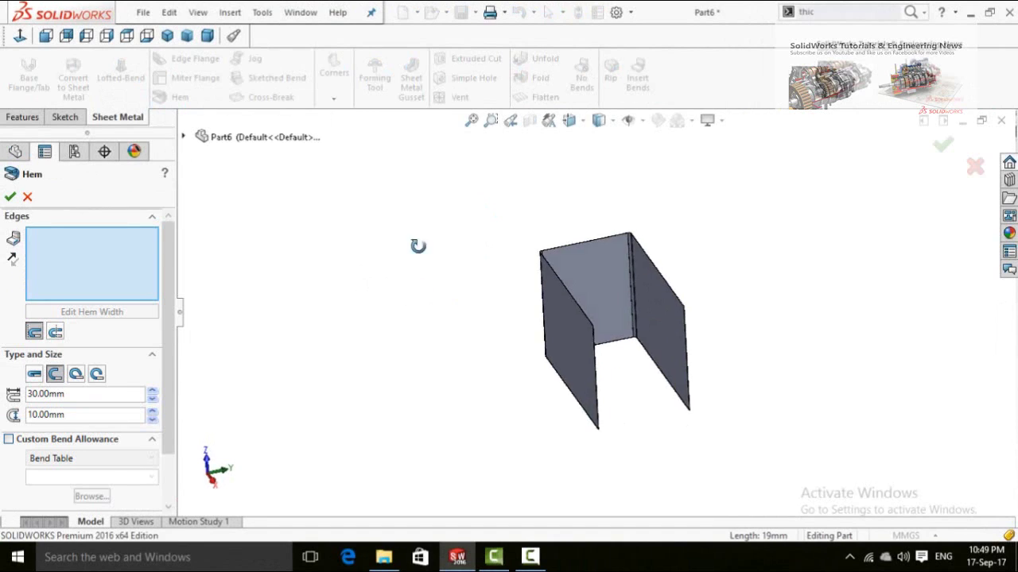
middle_drag(418, 246, 468, 219)
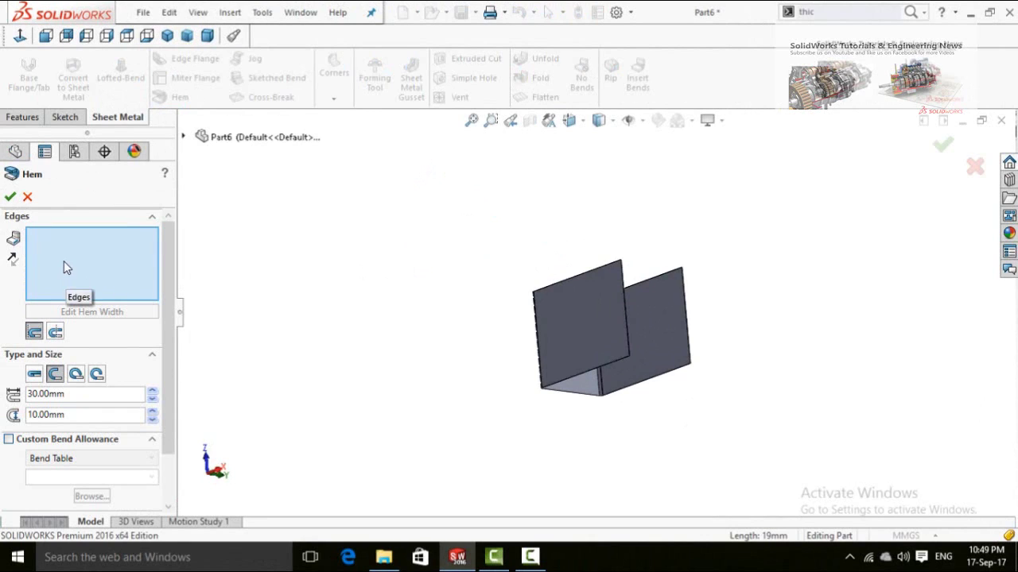
middle_drag(454, 318, 494, 181)
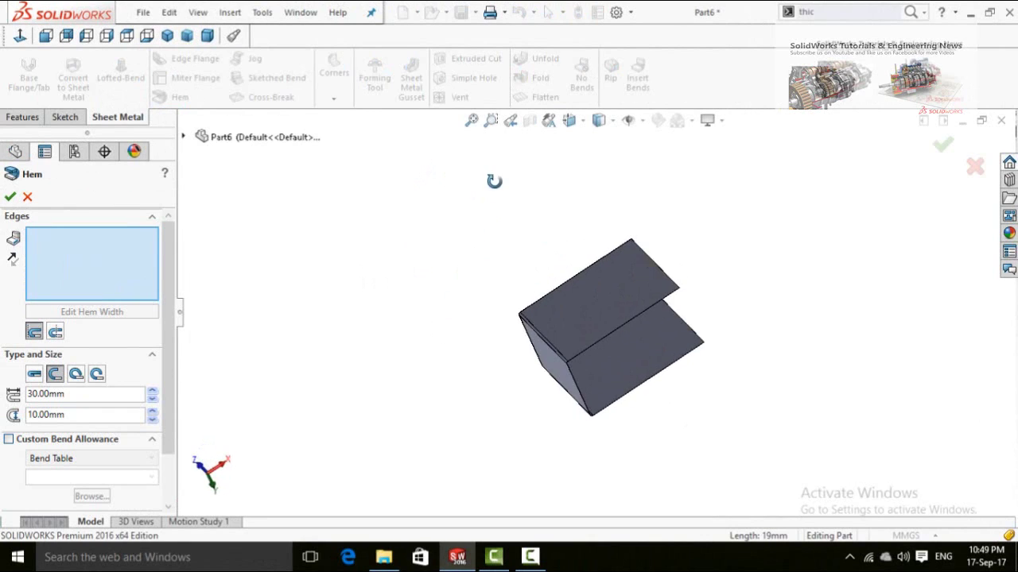
scroll(694, 268, down, 6)
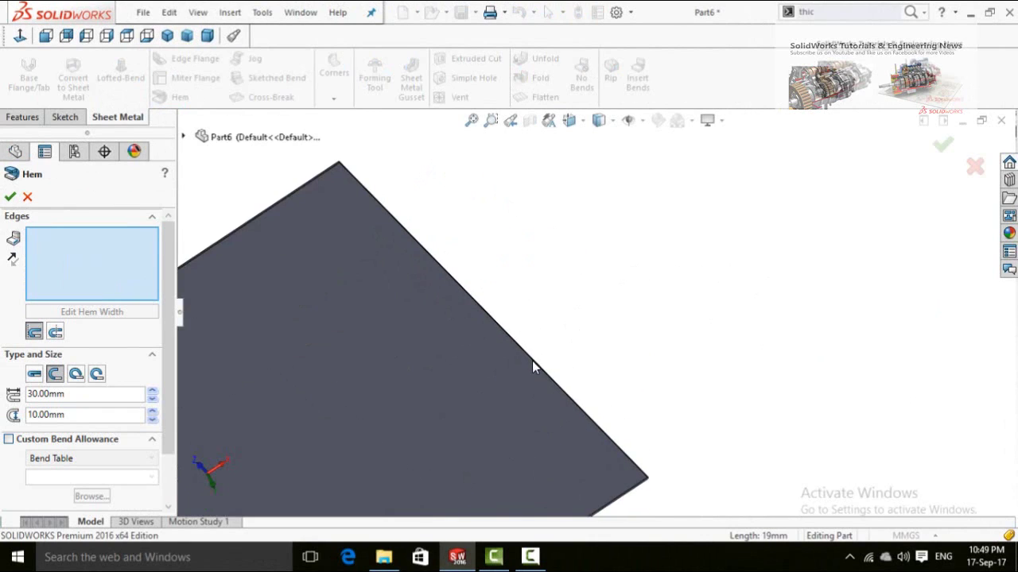
click(533, 364)
scroll(631, 355, up, 6)
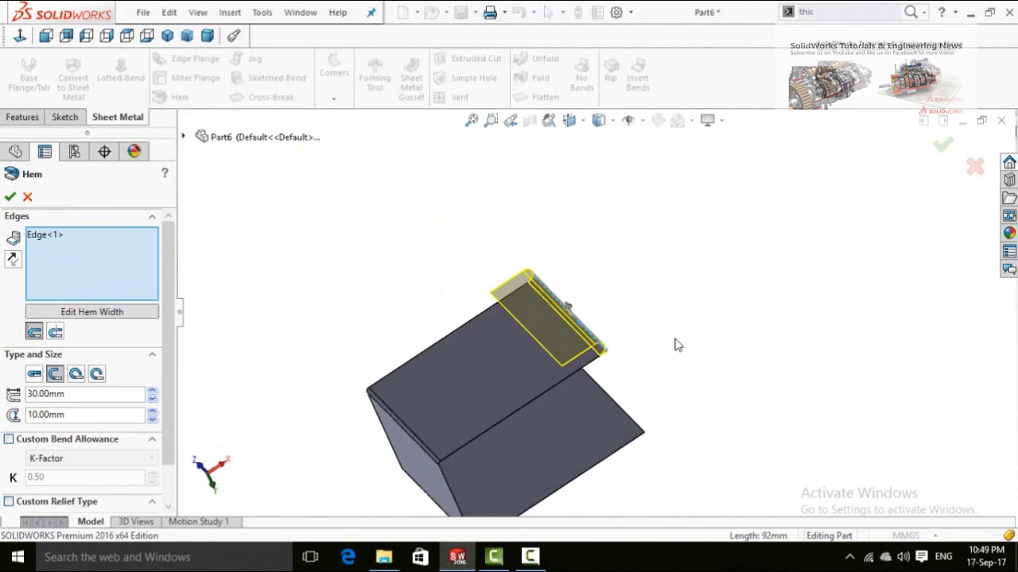
- Add the free end edge of the opposite side wall to the hem
mouse_move(675, 344)
middle_down()
mouse_move(652, 281)
mouse_move(596, 275)
mouse_move(605, 293)
mouse_move(622, 281)
mouse_move(666, 341)
middle_up()
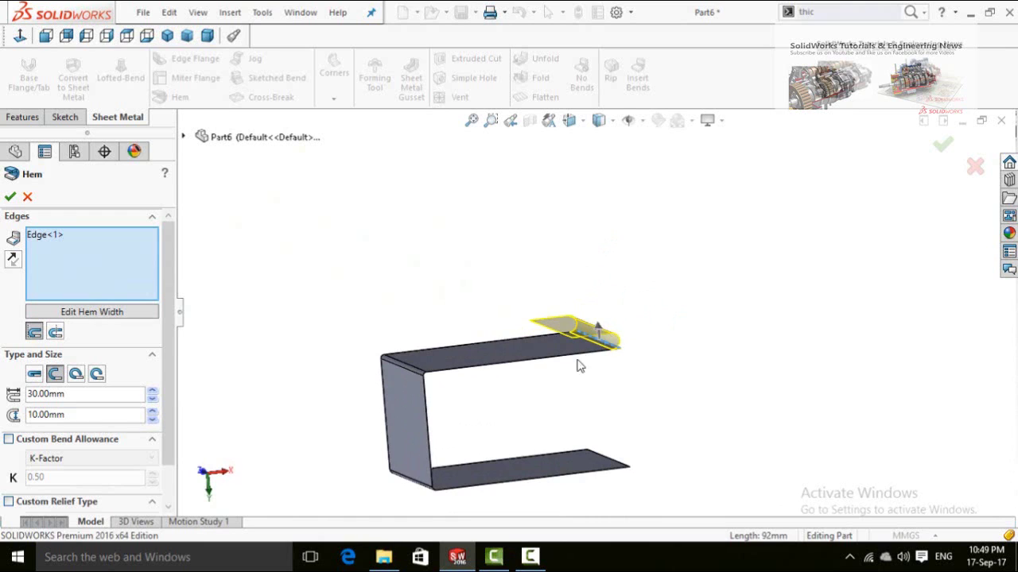
middle_drag(311, 424, 368, 432)
middle_drag(747, 457, 454, 341)
scroll(535, 407, down, 5)
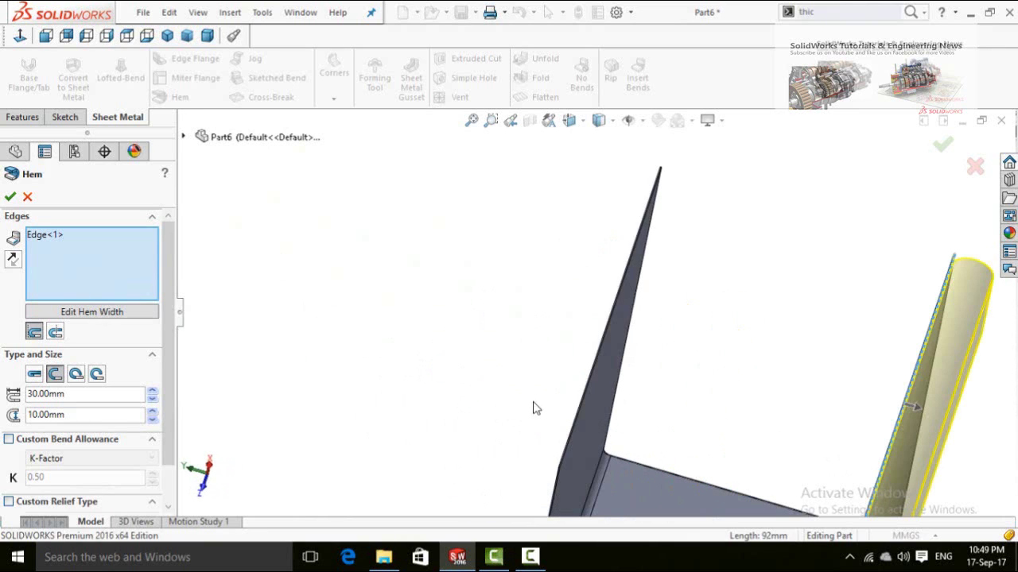
click(563, 420)
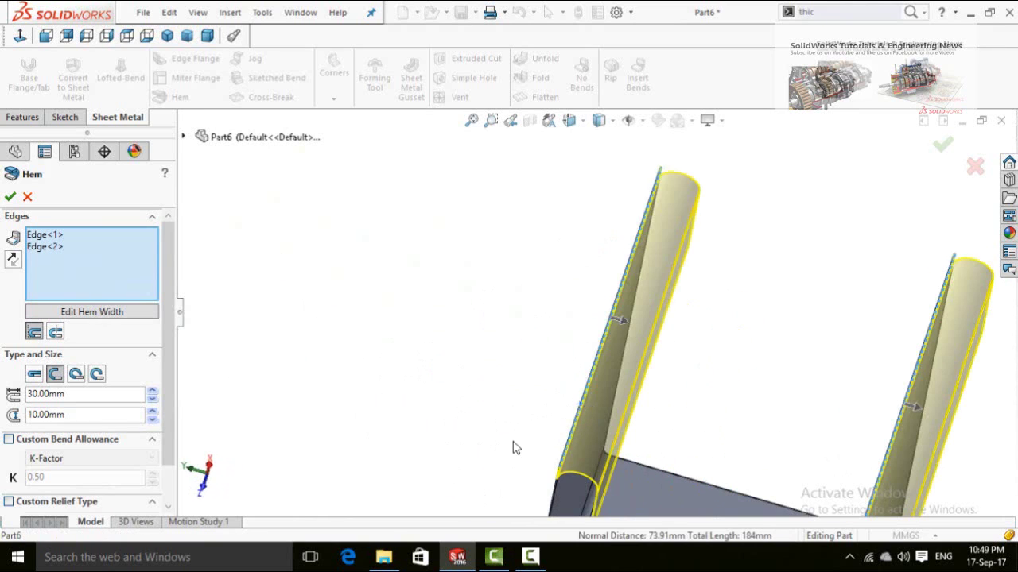
- Reverse the second hem so it curls outward, and apply both open hems with 30 mm length and 10 mm gap
middle_drag(513, 446, 651, 289)
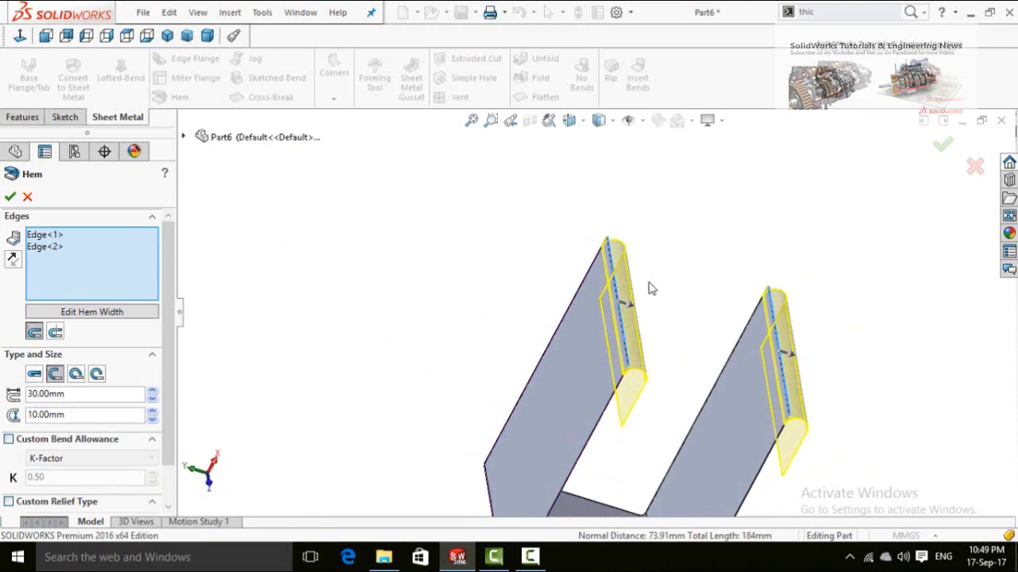
click(629, 308)
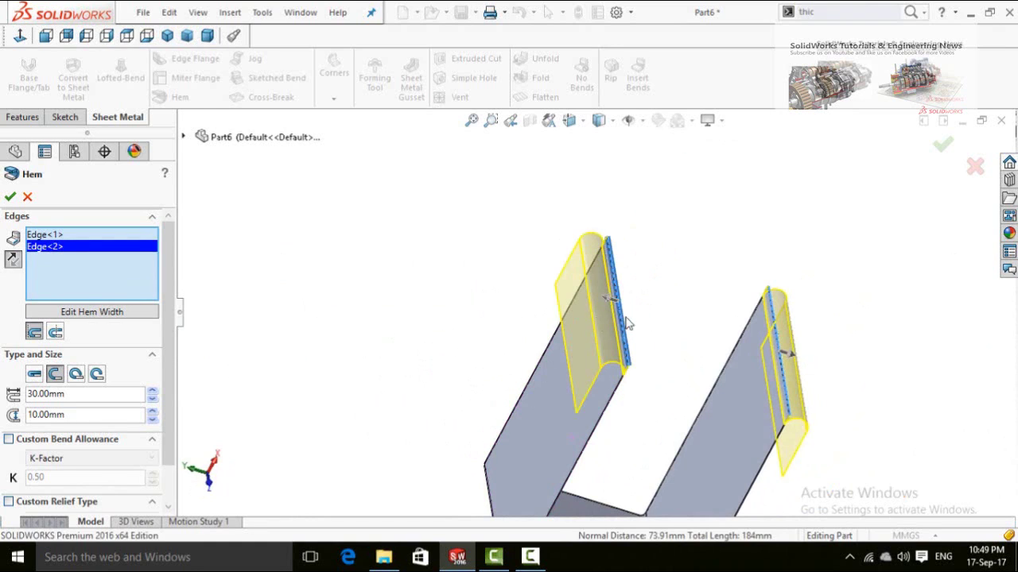
click(611, 301)
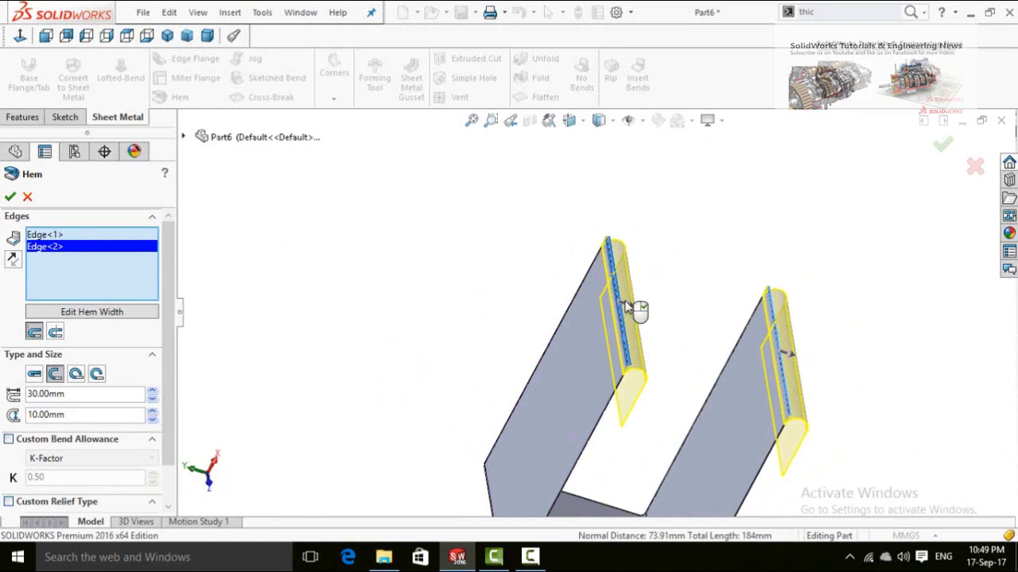
click(630, 308)
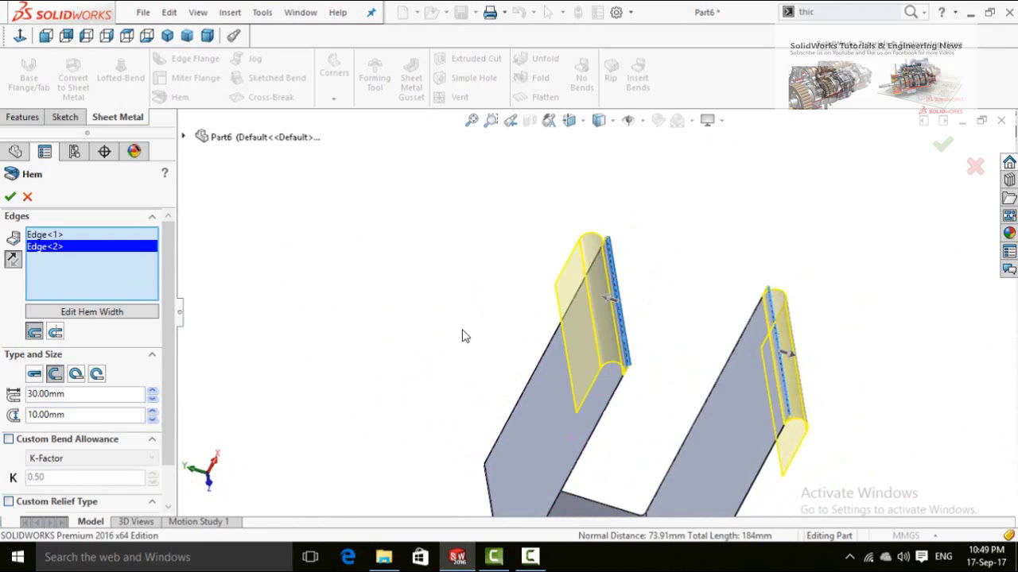
scroll(463, 330, up, 3)
scroll(53, 363, down, 2)
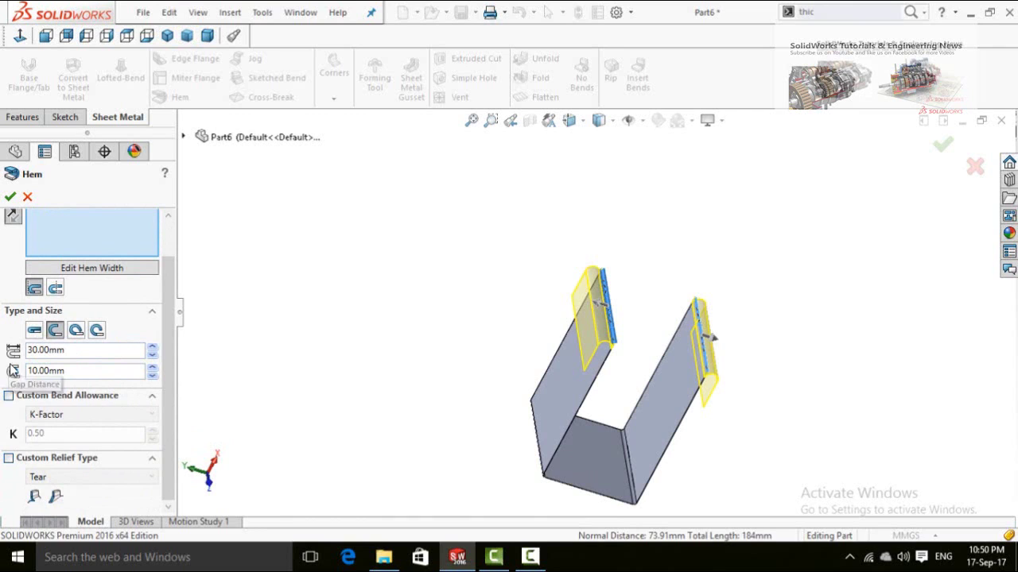
click(11, 198)
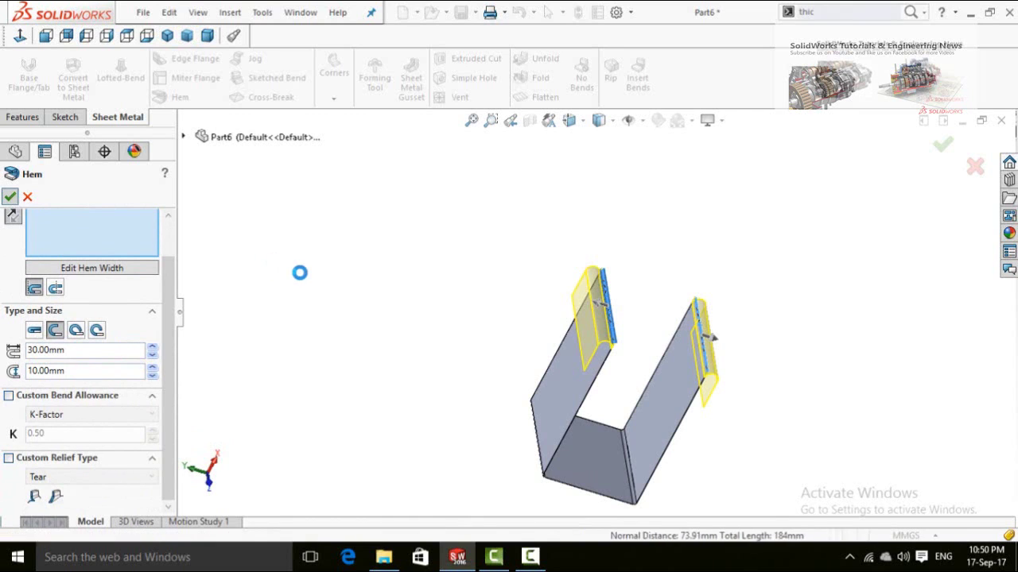
scroll(390, 251, up, 3)
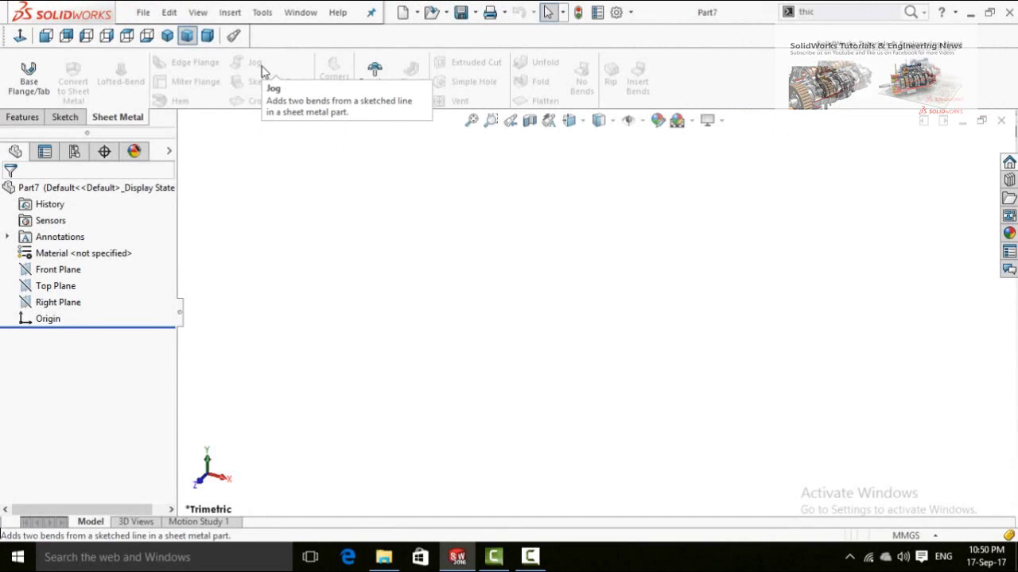
- Sketch a long, narrow centre rectangle on the Front Plane of the new part, centred on the origin
click(47, 270)
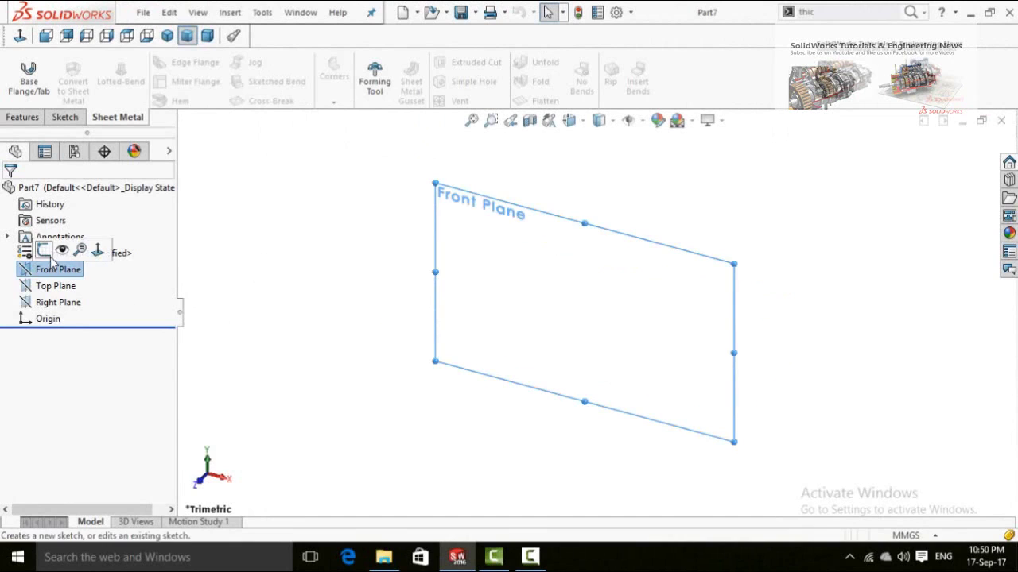
click(20, 251)
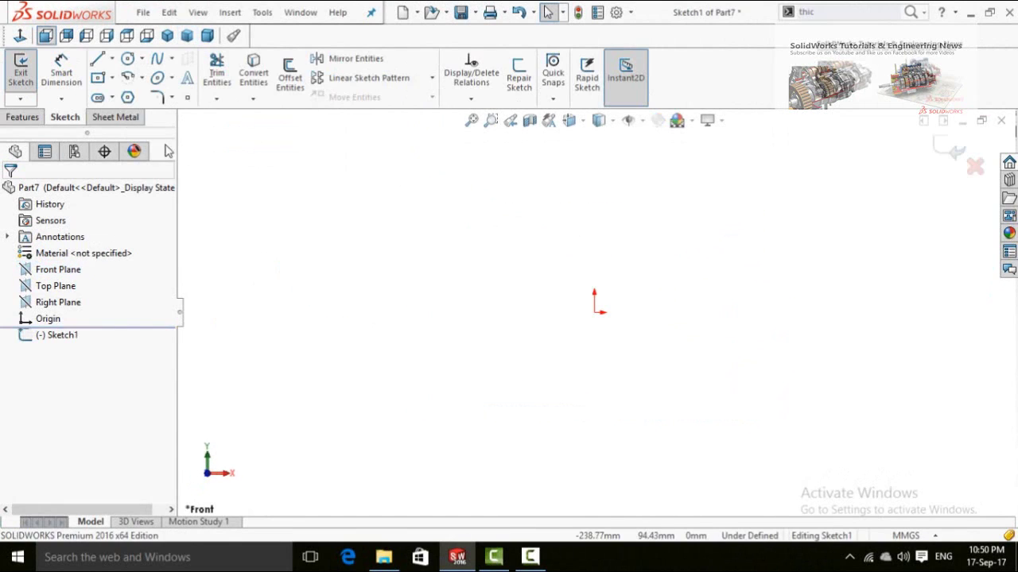
click(98, 77)
click(595, 313)
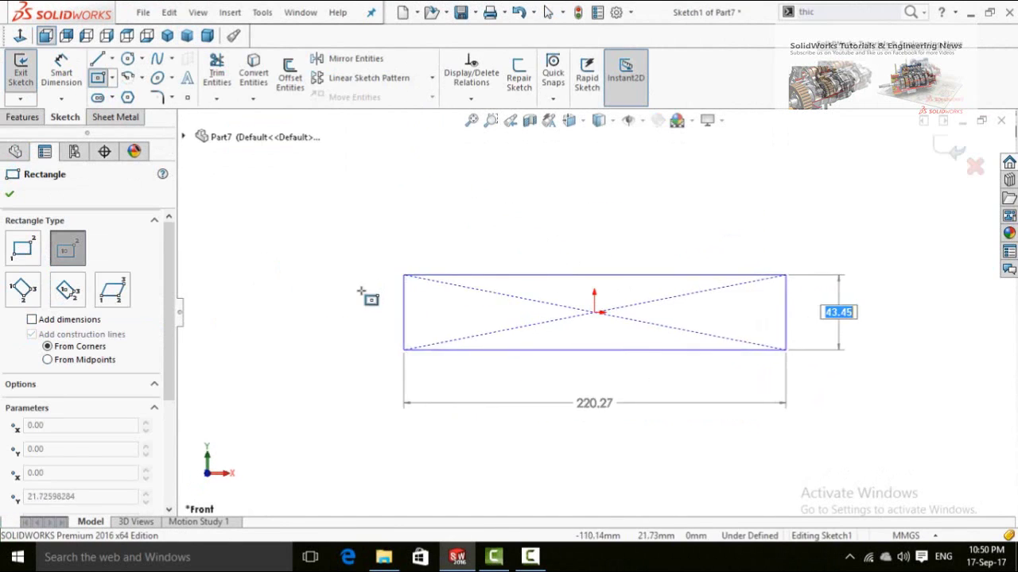
click(300, 292)
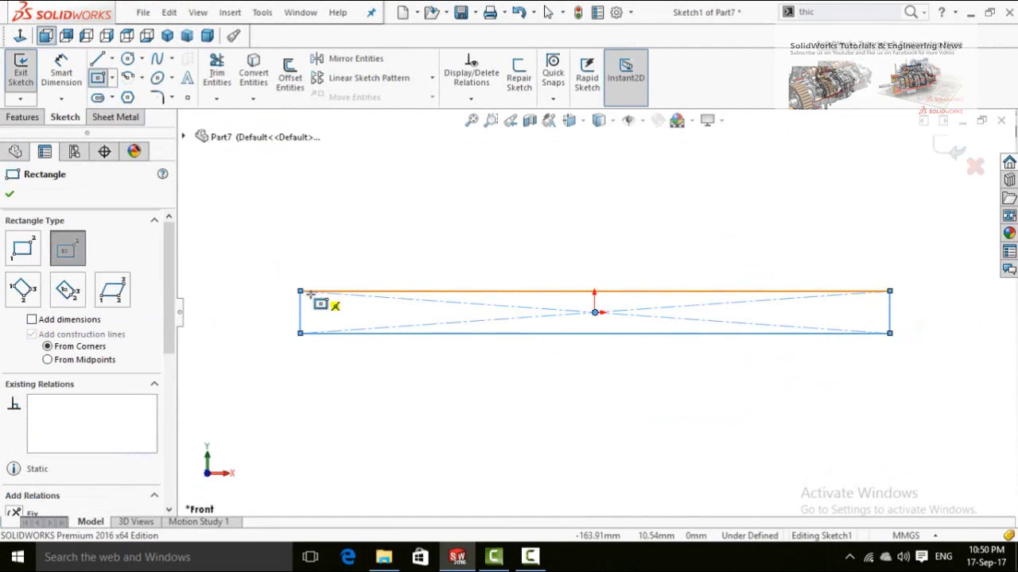
click(8, 195)
- Create a 0.30 mm thick base flange from the rectangle sketch with a K-Factor of 0.5
click(108, 120)
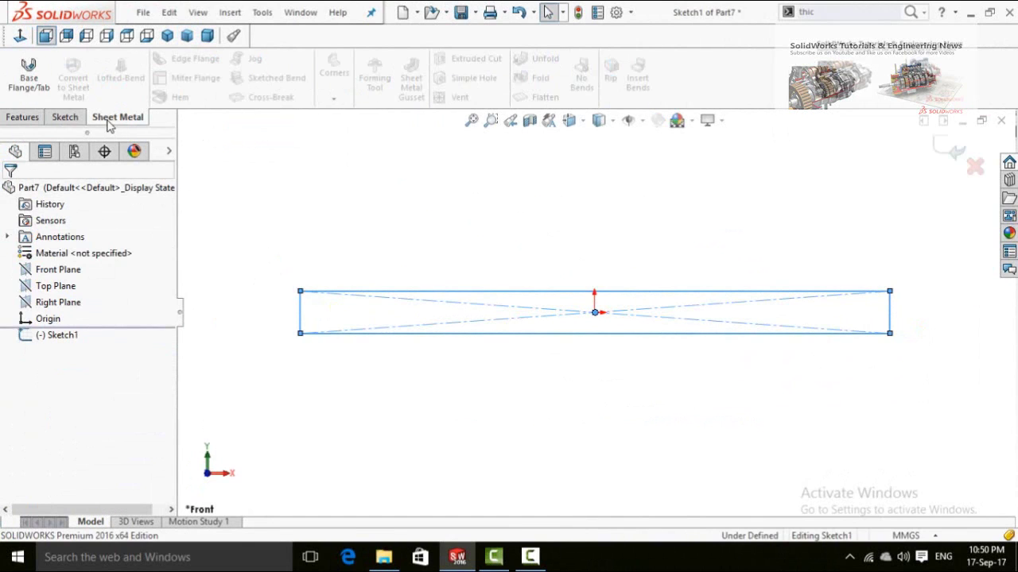
click(29, 77)
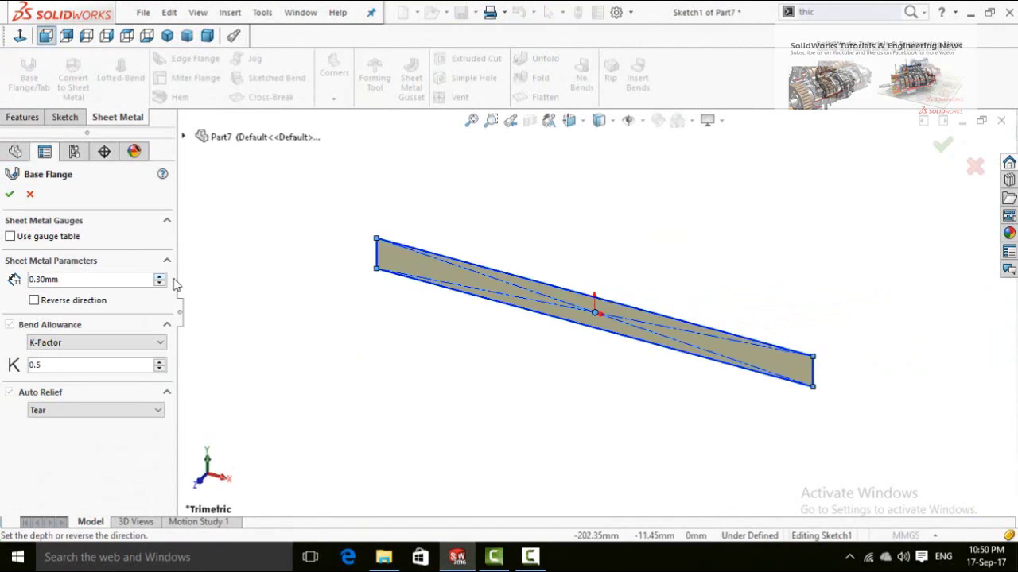
middle_drag(425, 349, 403, 358)
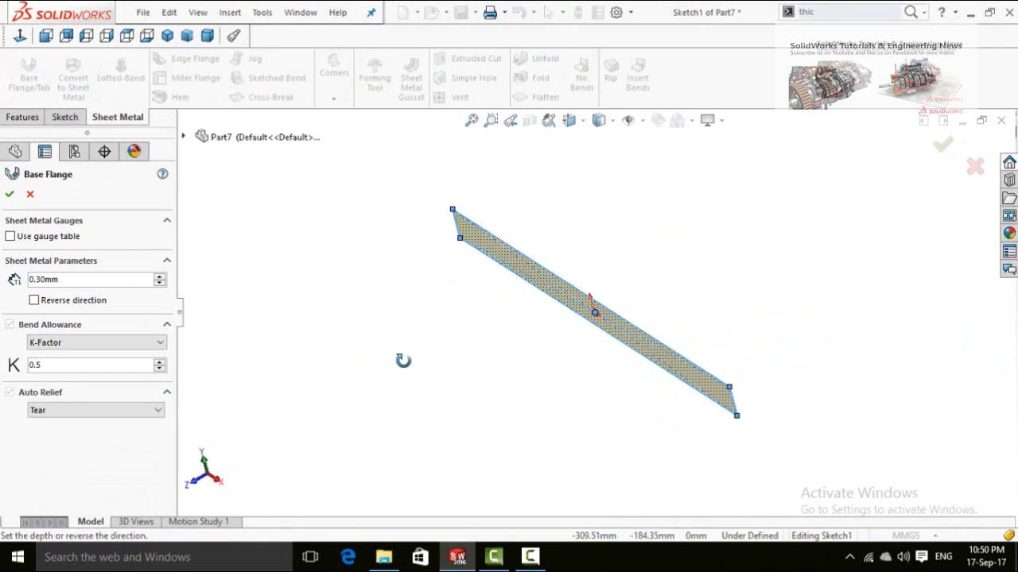
middle_drag(411, 341, 586, 329)
- Sketch a straight line across the full width of the strip's front face, between its left end and the origin
click(583, 316)
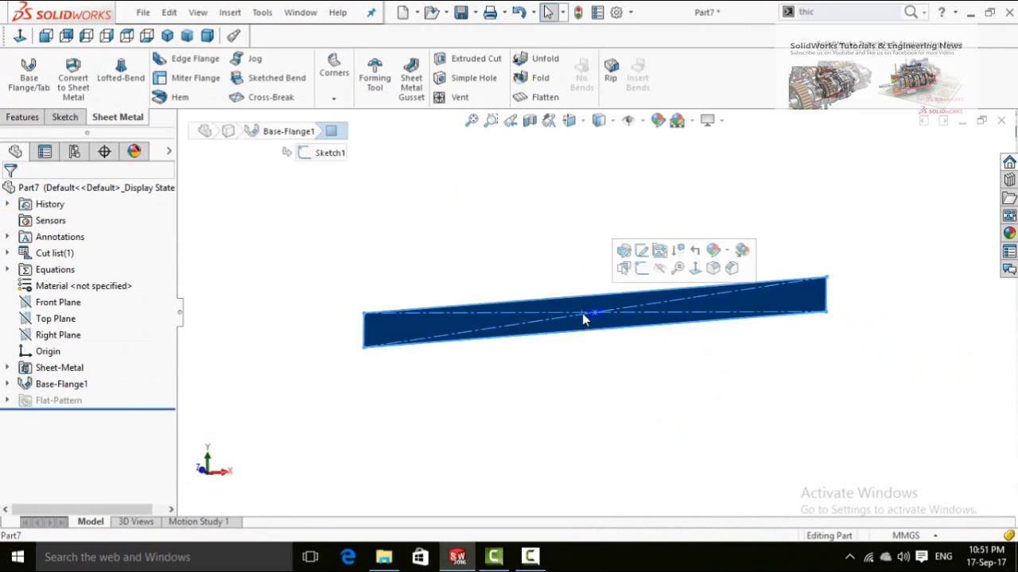
click(641, 270)
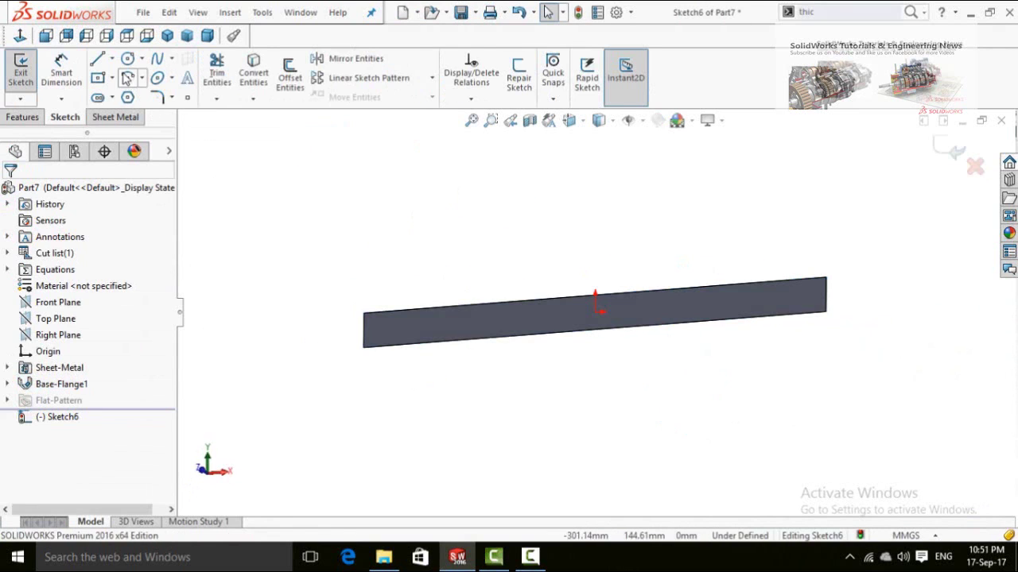
click(95, 62)
click(545, 311)
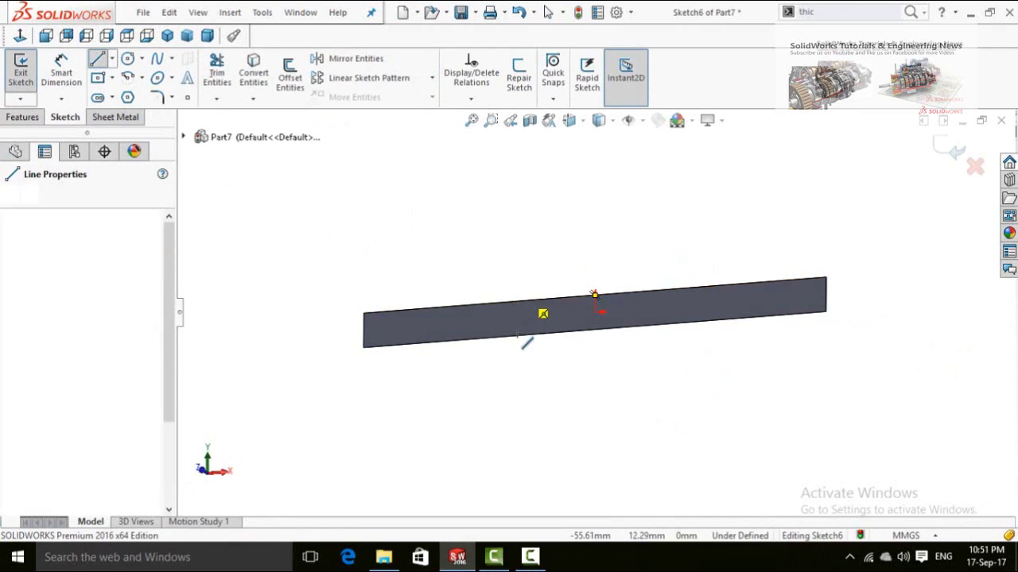
click(520, 337)
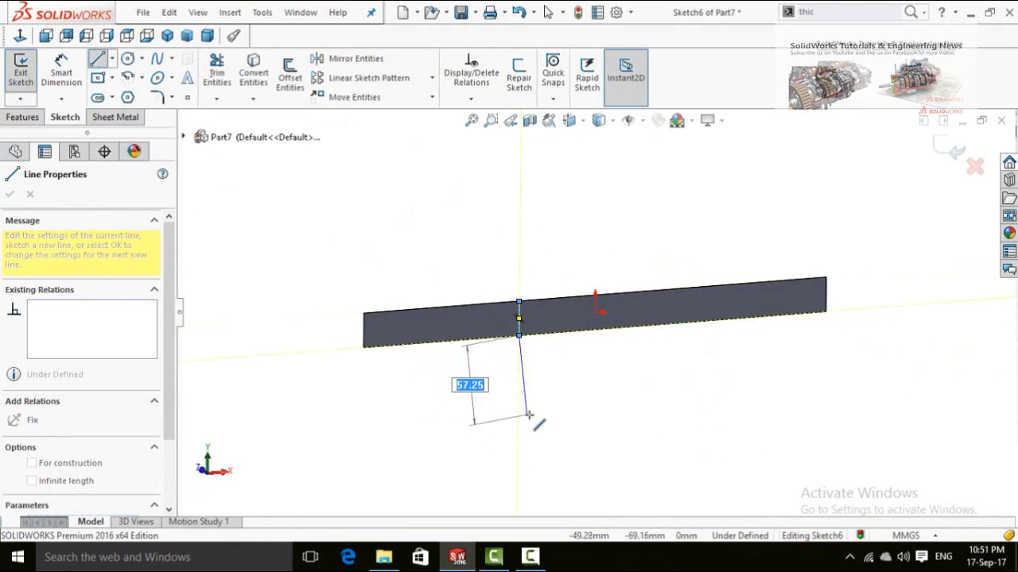
key(Escape)
- Start a Jog from the sketched line, keeping the shorter end of the strip as the fixed face
mouse_move(524, 417)
middle_down()
mouse_move(554, 336)
mouse_move(504, 337)
mouse_move(486, 357)
middle_up()
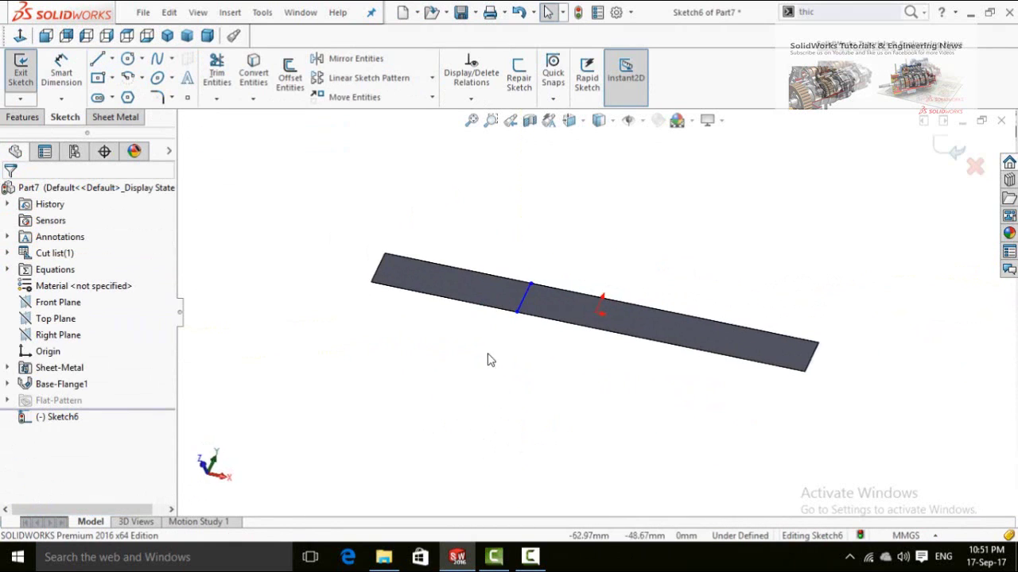
click(115, 117)
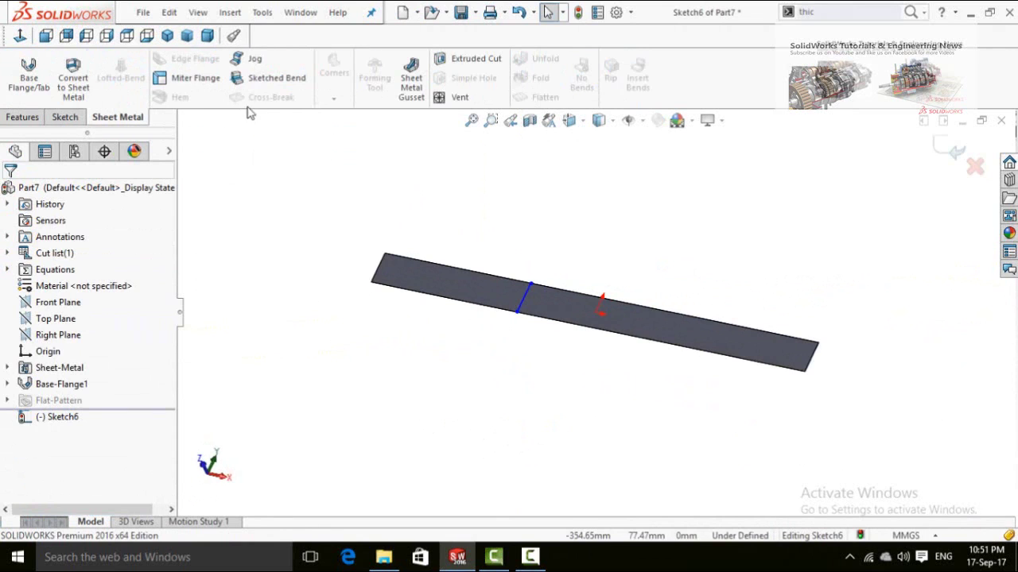
click(251, 64)
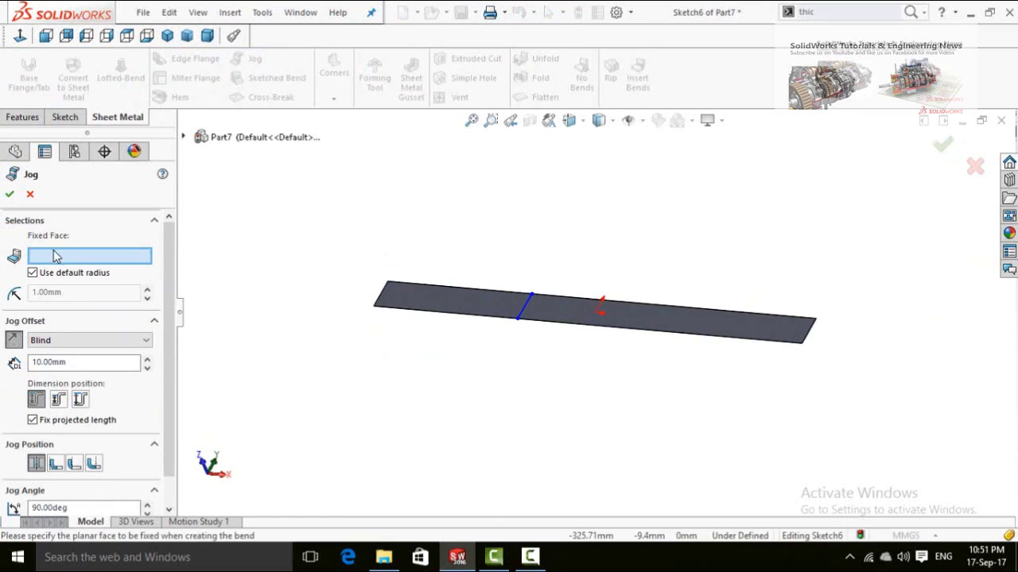
middle_drag(276, 263, 400, 333)
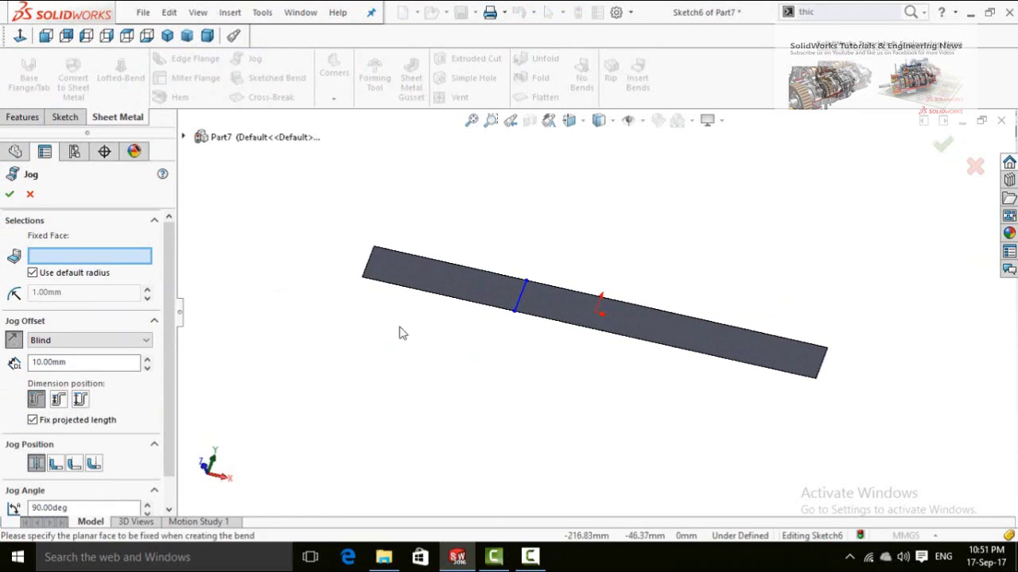
click(419, 279)
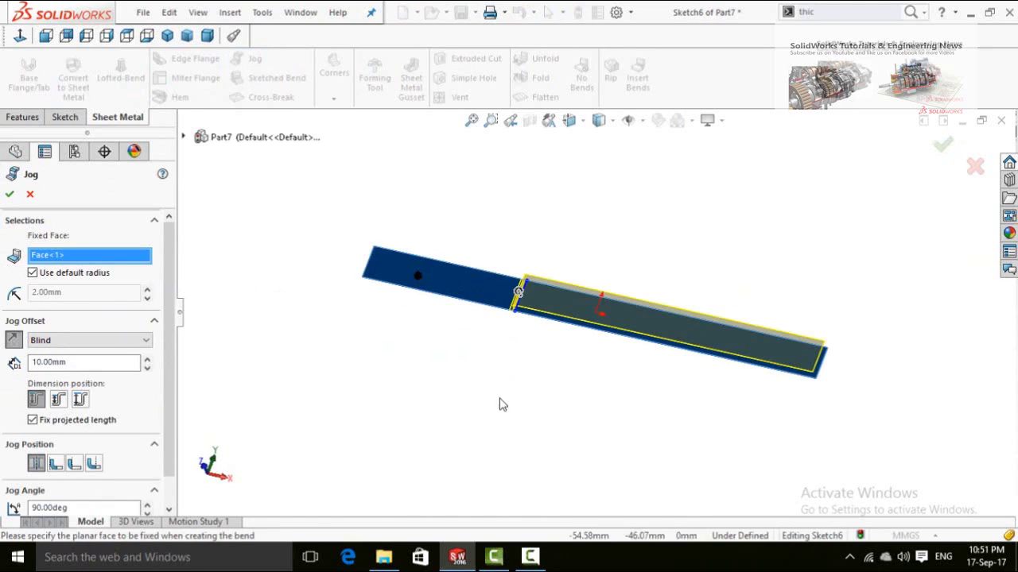
middle_drag(502, 404, 513, 282)
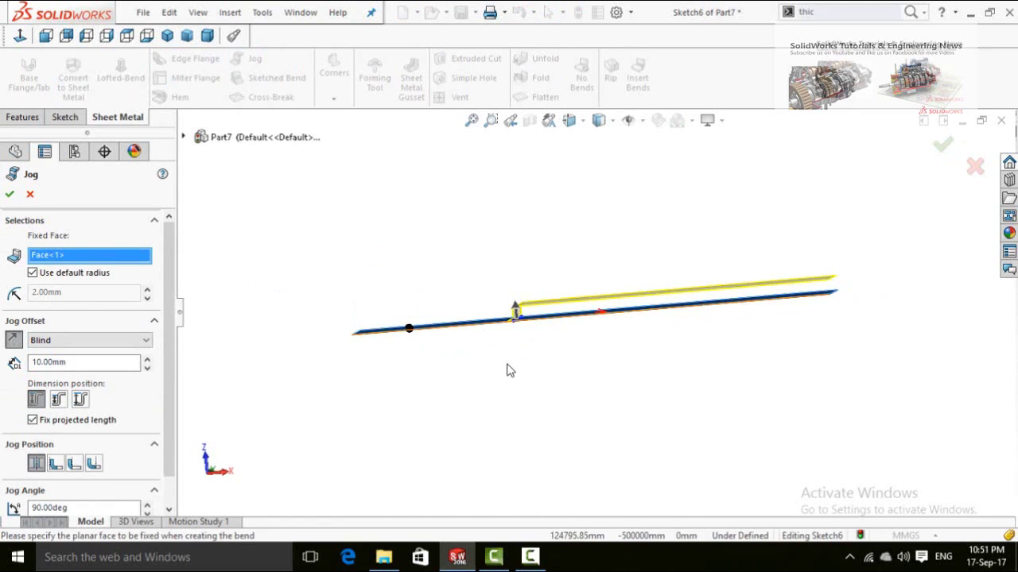
scroll(511, 366, down, 2)
scroll(509, 353, down, 2)
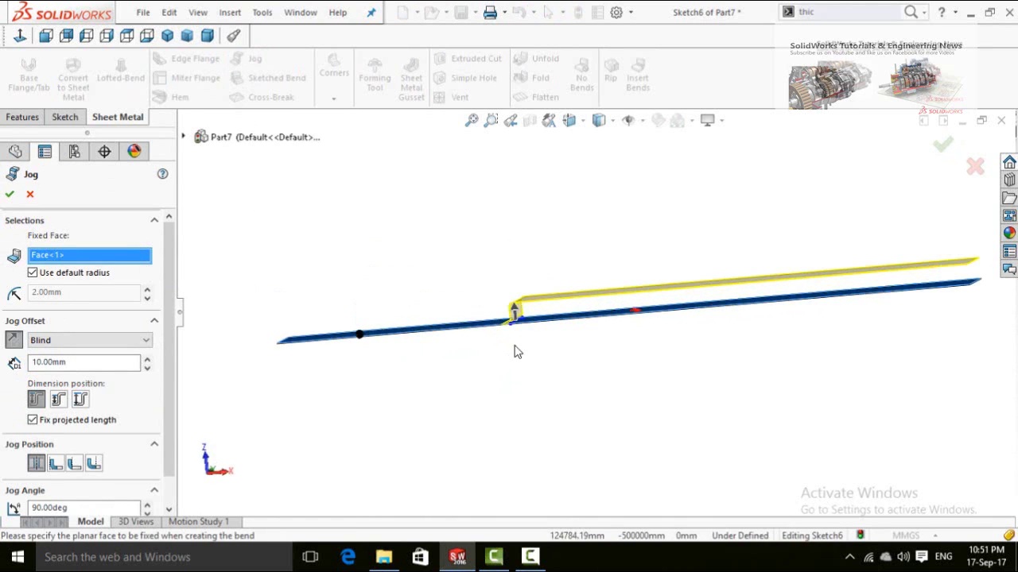
middle_drag(512, 352, 520, 372)
scroll(520, 373, down, 5)
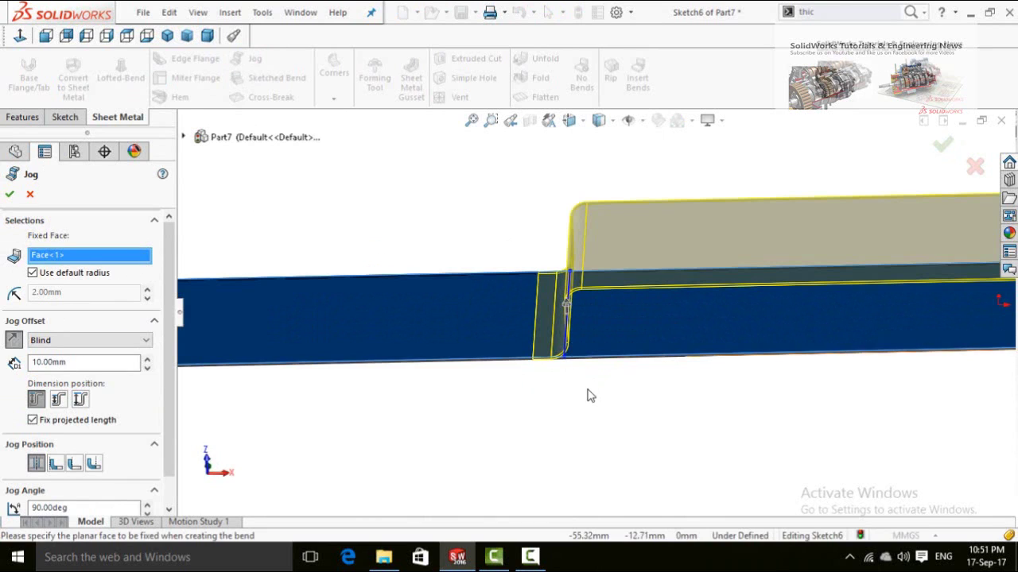
middle_drag(586, 416, 557, 350)
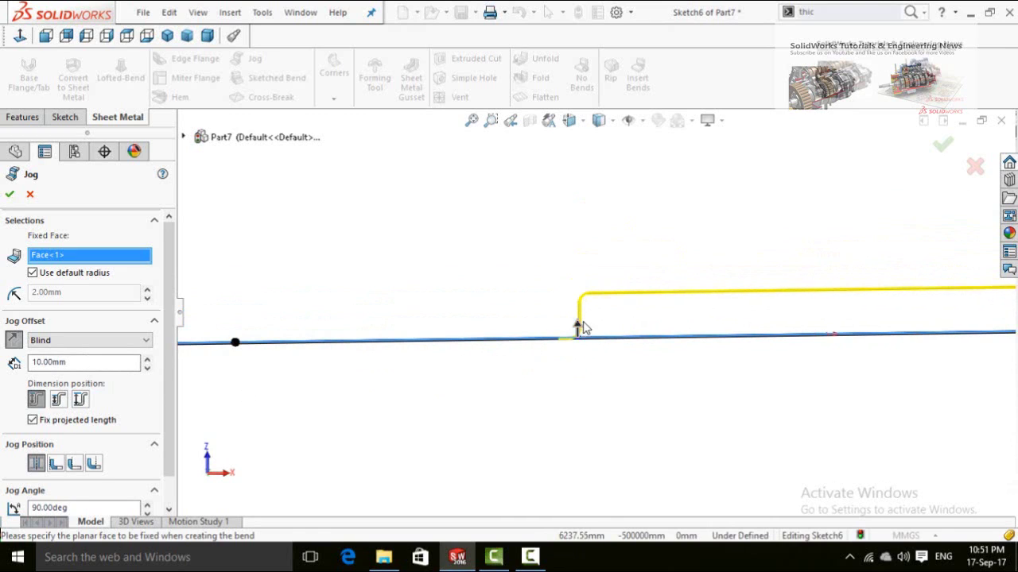
- Set the blind jog offset to 30 mm
click(147, 359)
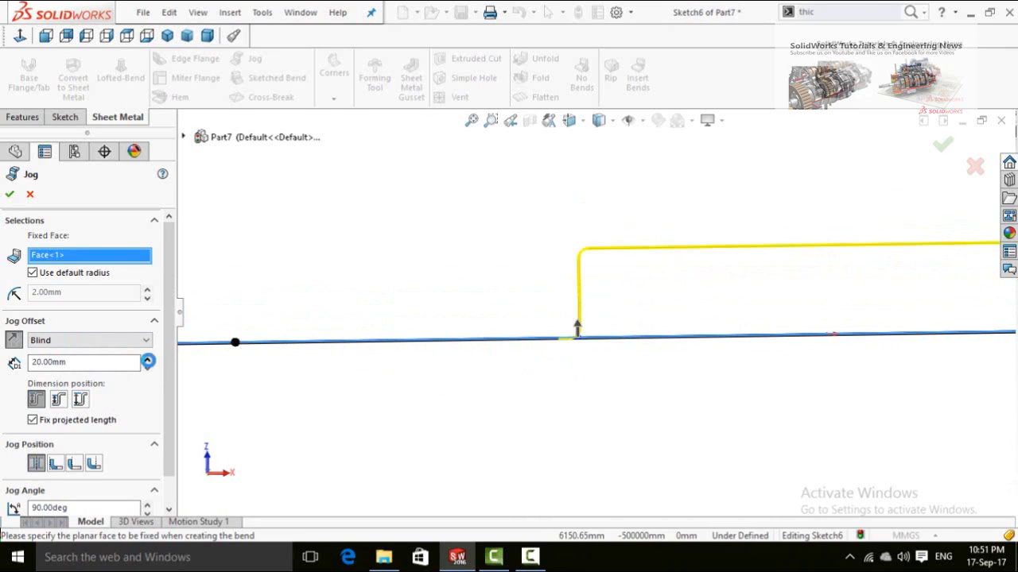
click(148, 359)
scroll(175, 307, down, 1)
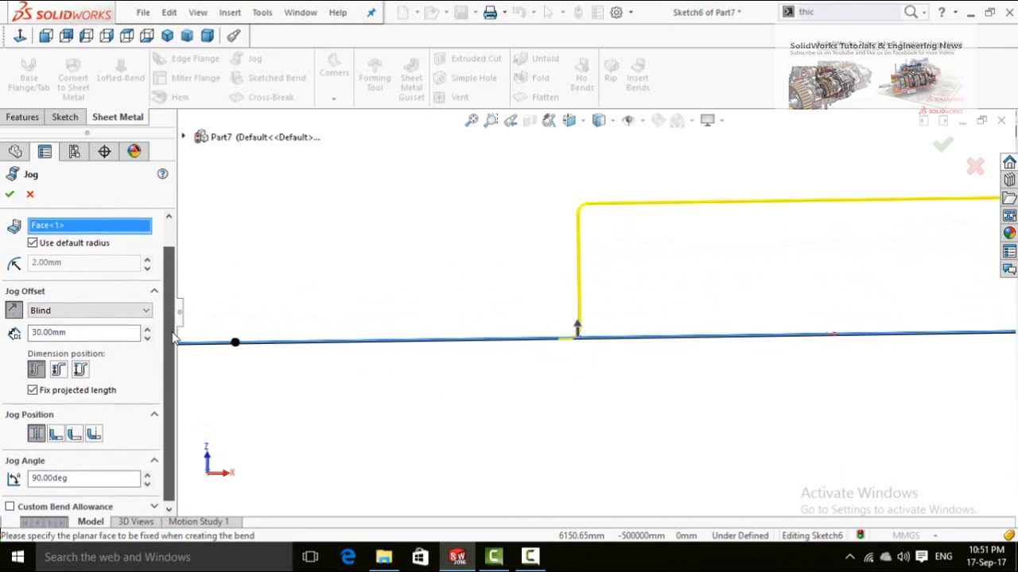
scroll(175, 303, up, 1)
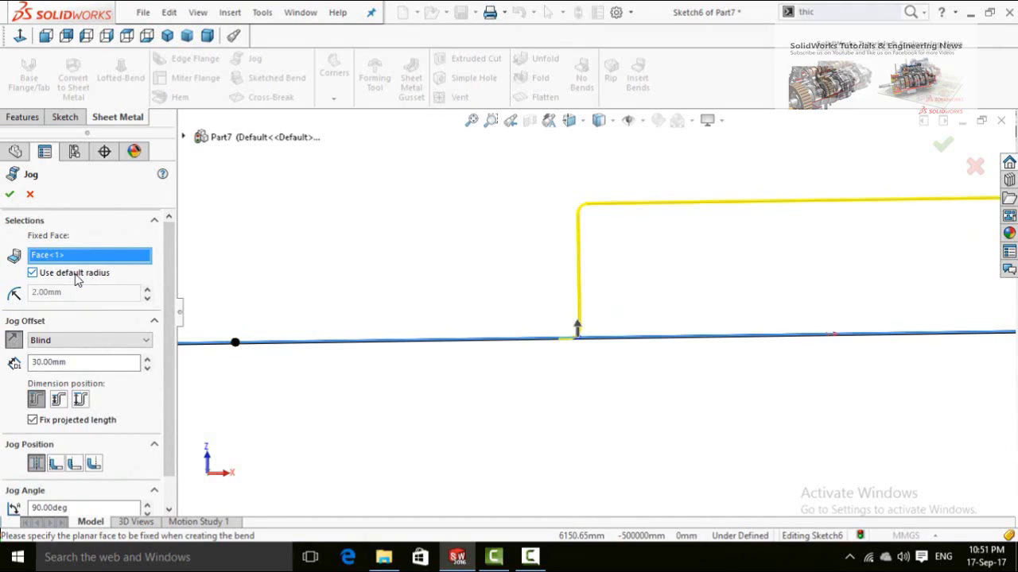
- Override the default bend radius with 5 mm and apply the jog at 90 degrees
click(33, 271)
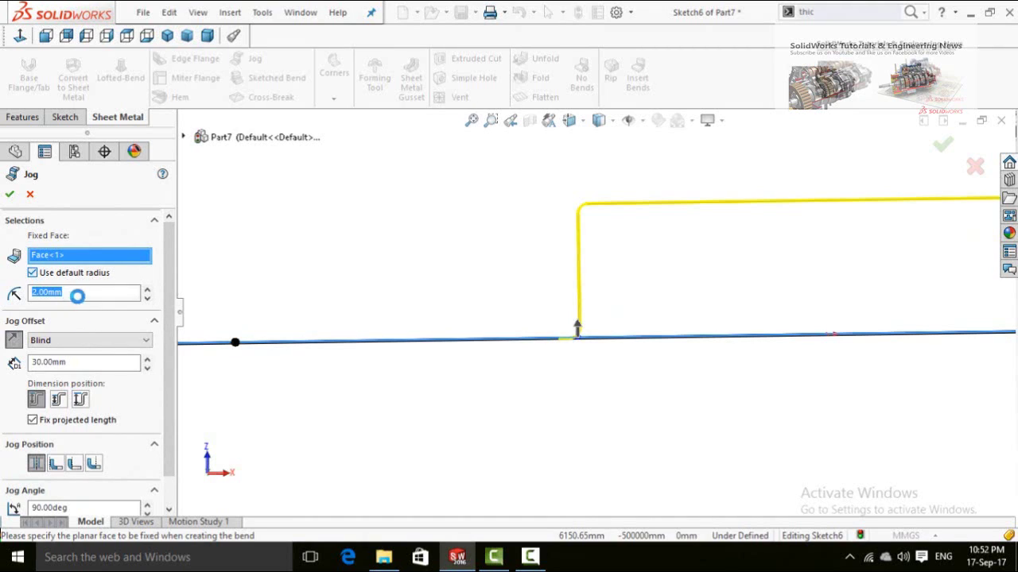
click(69, 293)
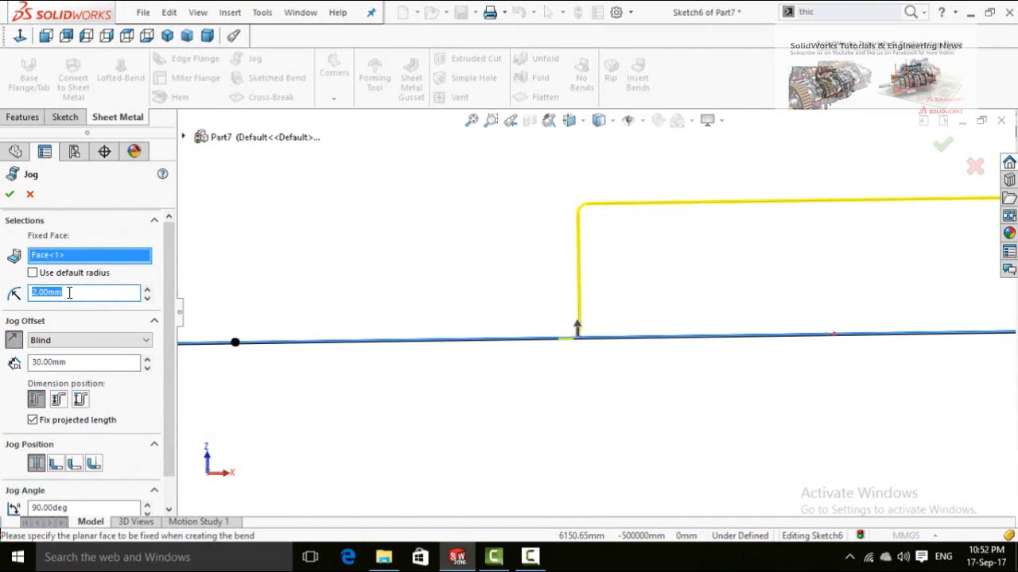
text(5)
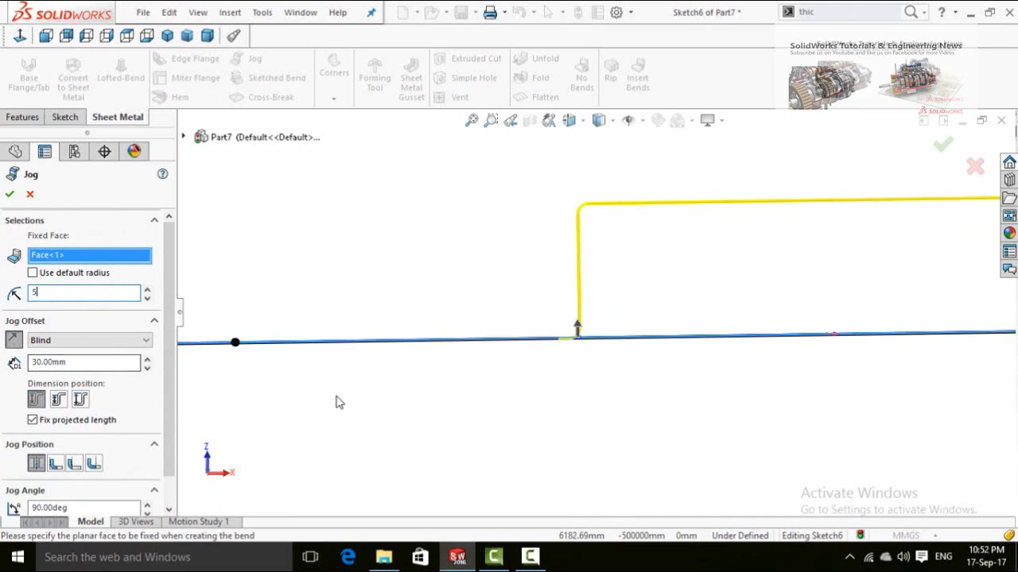
key(Return)
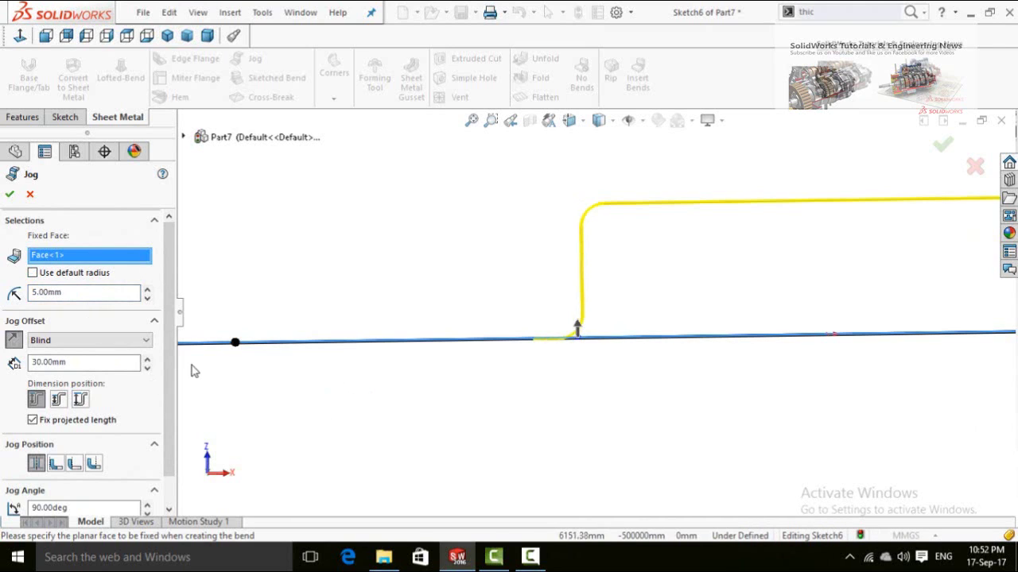
scroll(171, 402, down, 2)
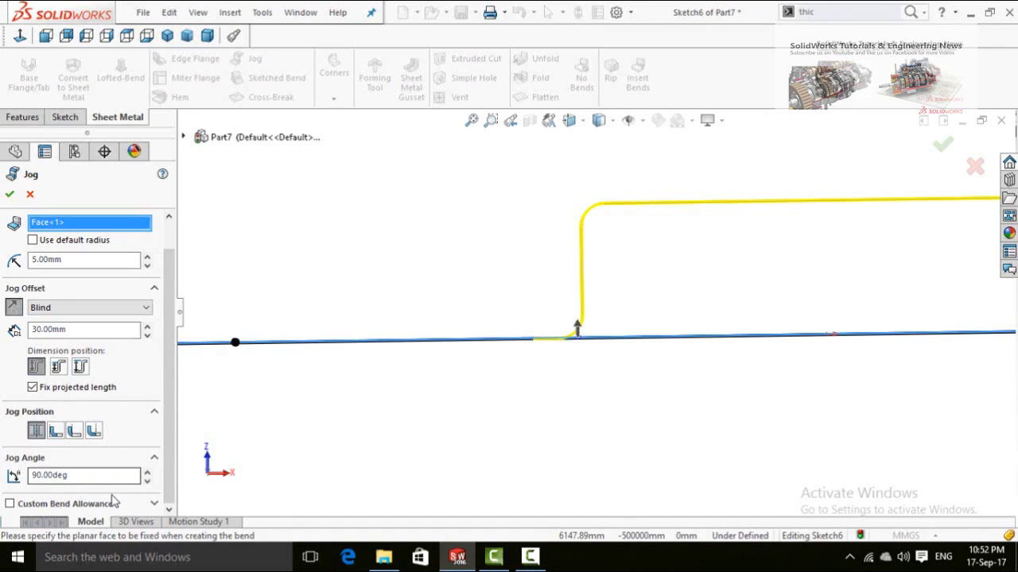
click(10, 195)
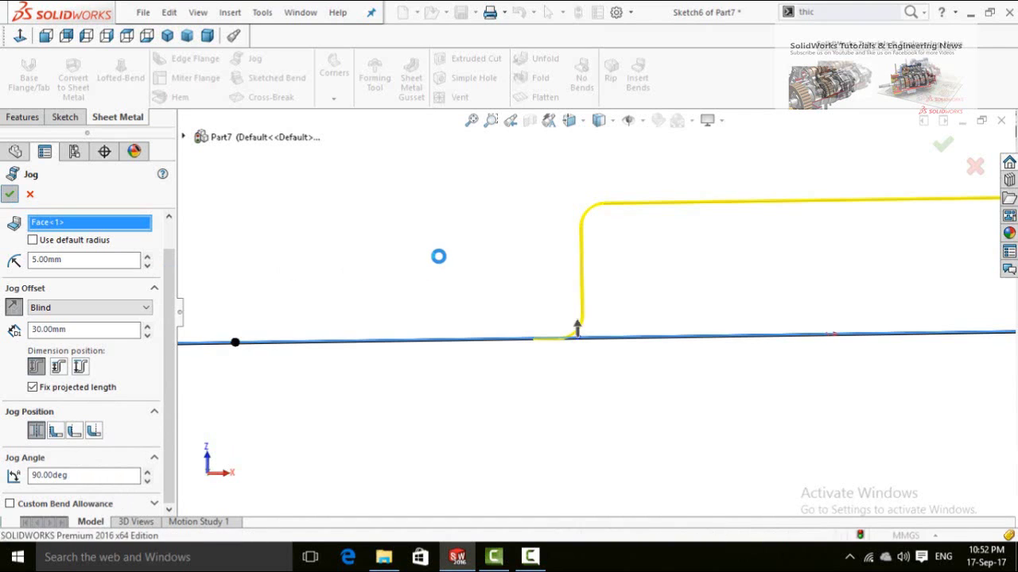
mouse_move(448, 254)
middle_down()
mouse_move(504, 225)
mouse_move(494, 330)
mouse_move(512, 318)
mouse_move(549, 207)
mouse_move(536, 220)
mouse_move(545, 338)
mouse_move(484, 214)
mouse_move(496, 291)
mouse_move(525, 289)
mouse_move(521, 302)
middle_up()
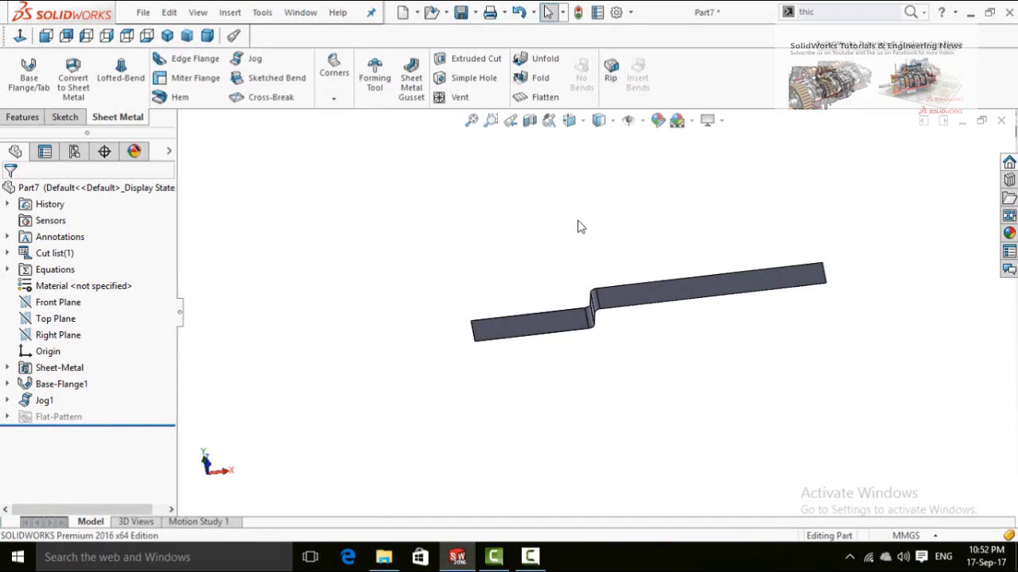
- Sketch a straight line across the full width of the raised face, about midway between the origin and its free end
middle_drag(577, 225, 647, 268)
click(715, 295)
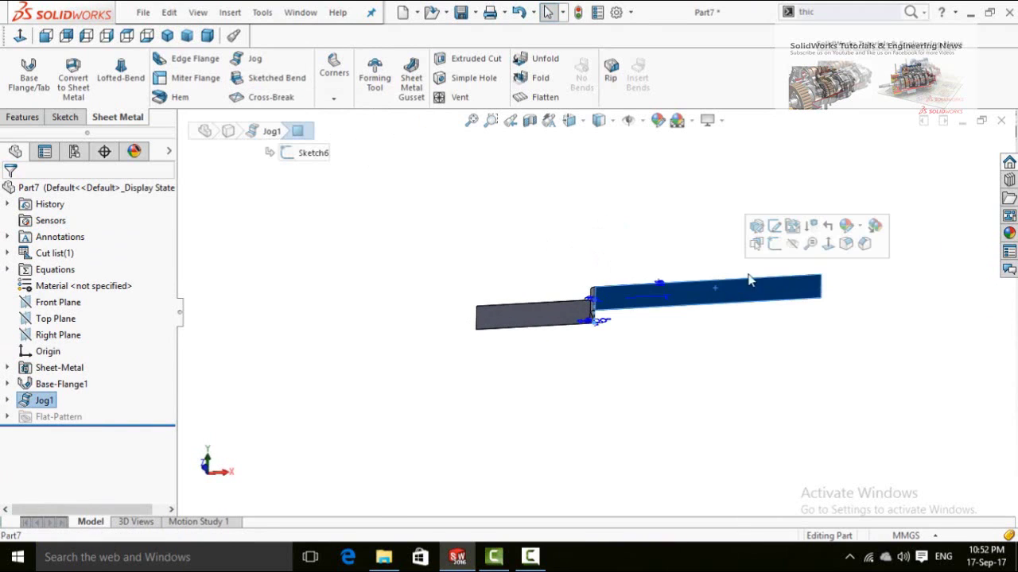
click(773, 249)
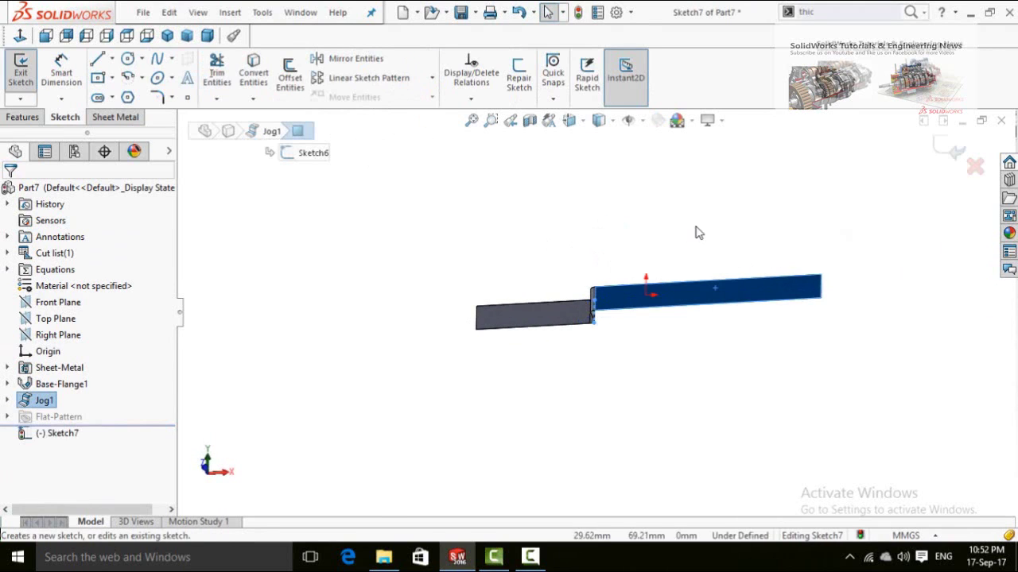
click(20, 38)
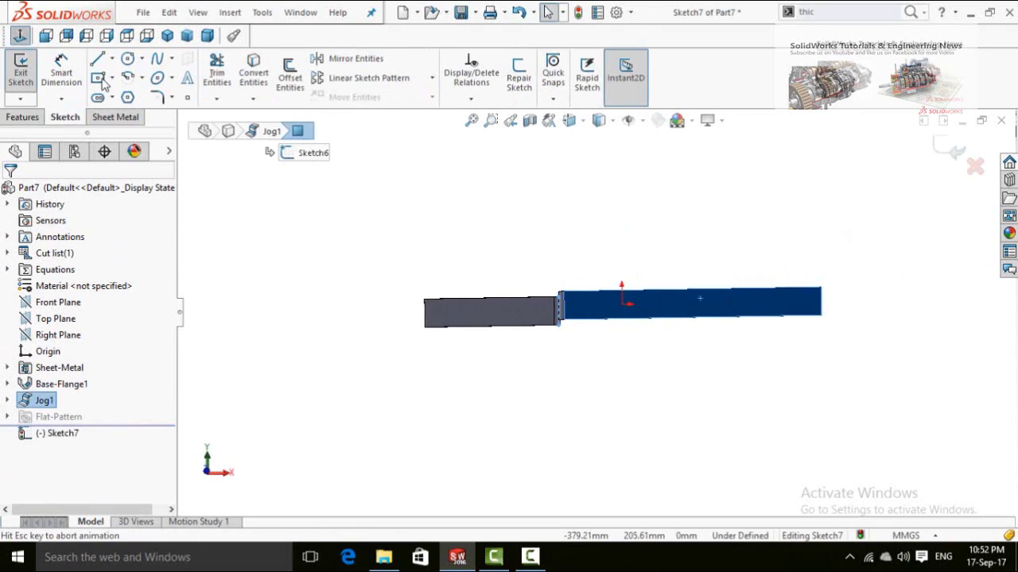
click(97, 59)
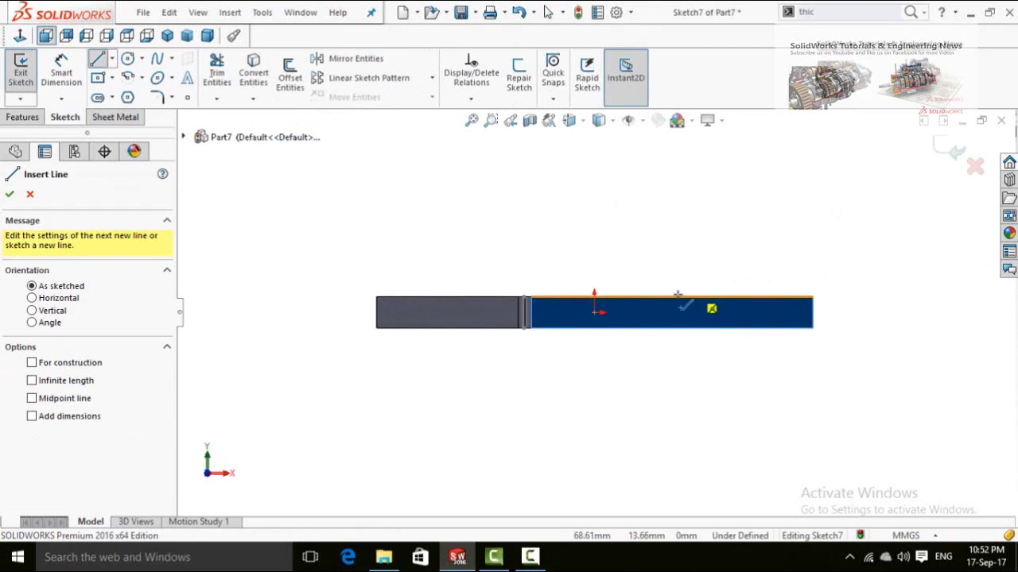
click(707, 298)
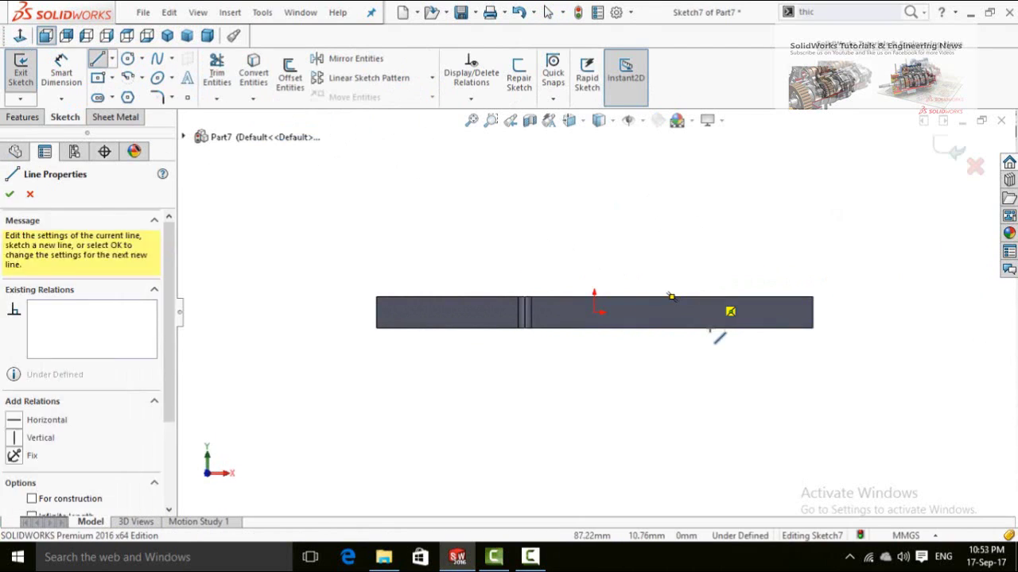
click(707, 327)
key(Escape)
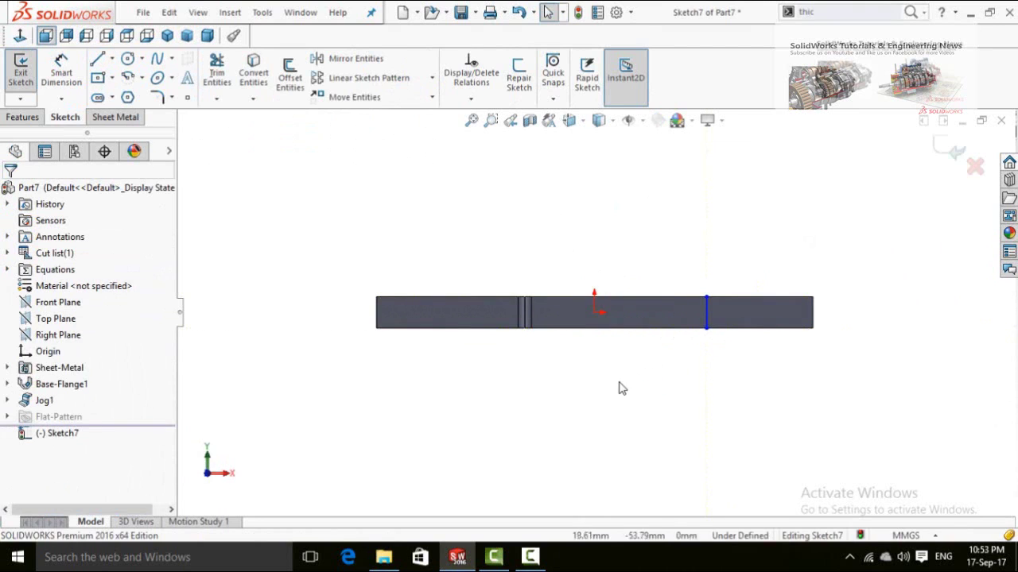
- Create a 90-degree Sketched Bend along the new line with the default radius, fixing the portion of the face nearest the jog
middle_drag(620, 387, 501, 256)
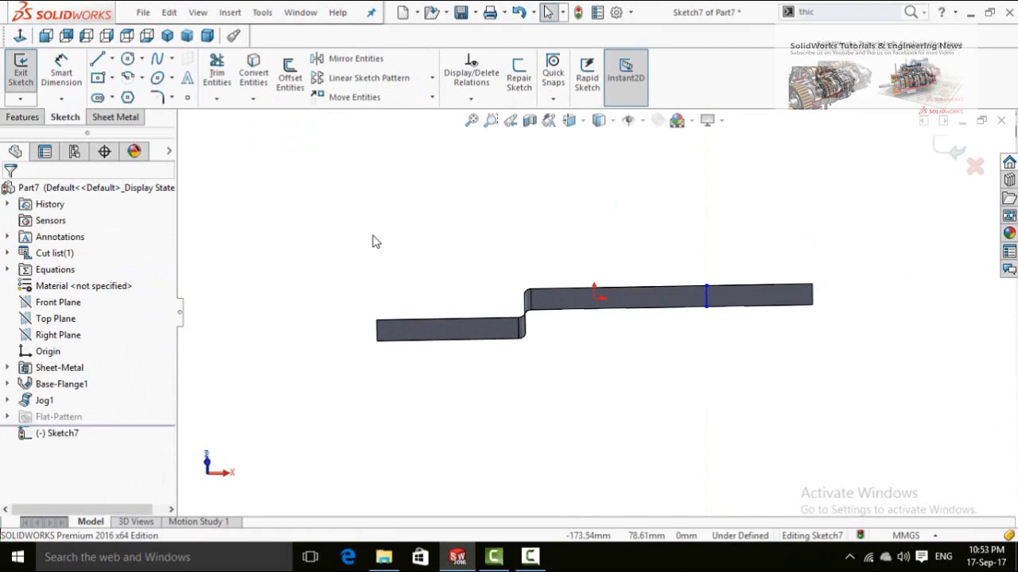
click(115, 117)
click(285, 83)
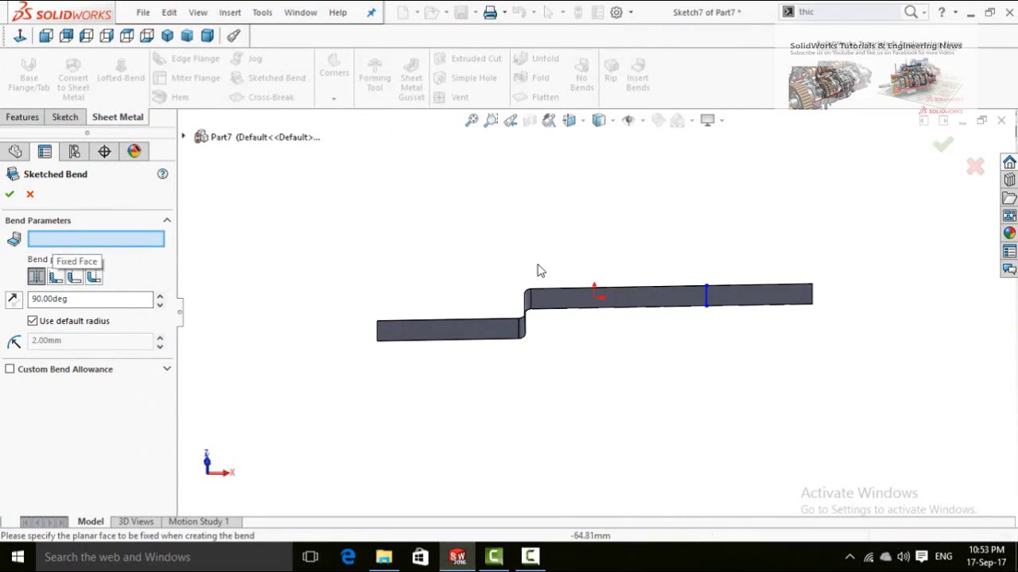
click(613, 295)
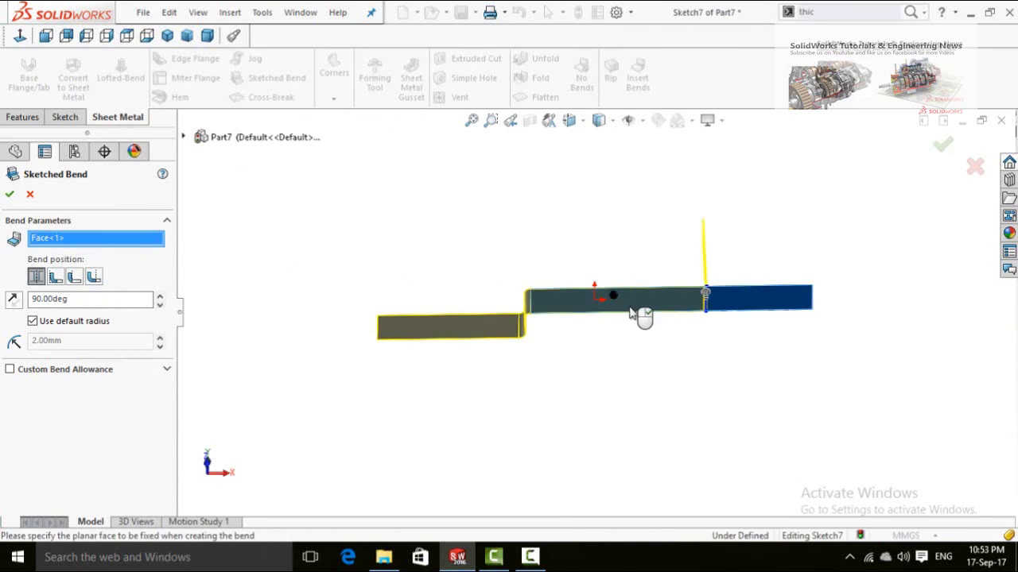
scroll(699, 302, down, 5)
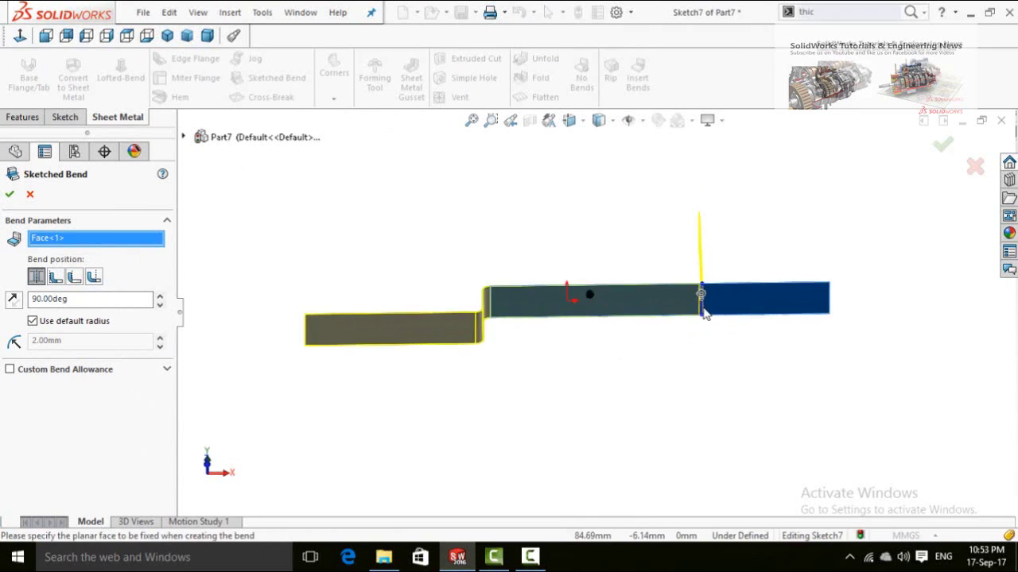
middle_drag(645, 322, 624, 249)
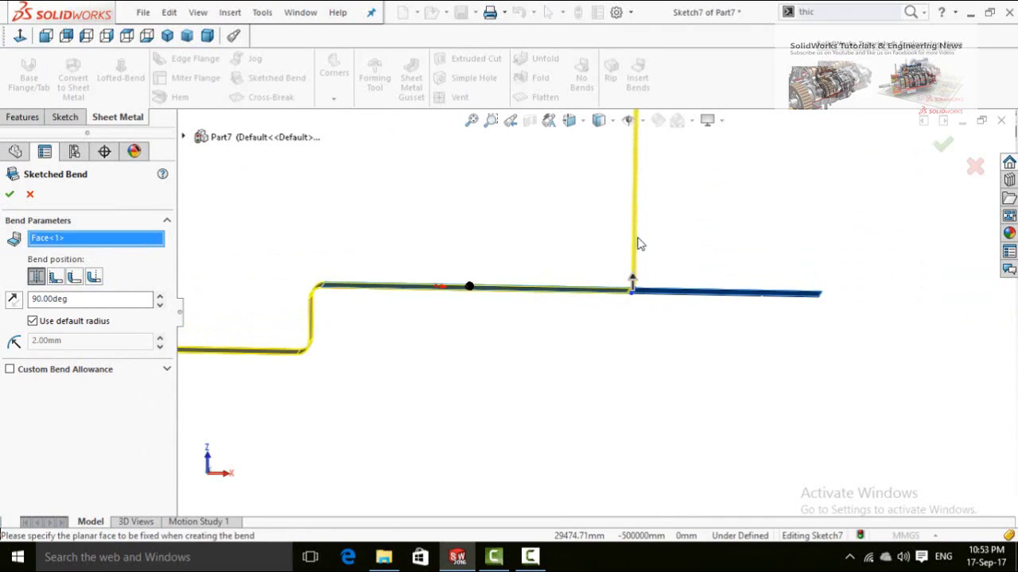
middle_drag(609, 295, 556, 328)
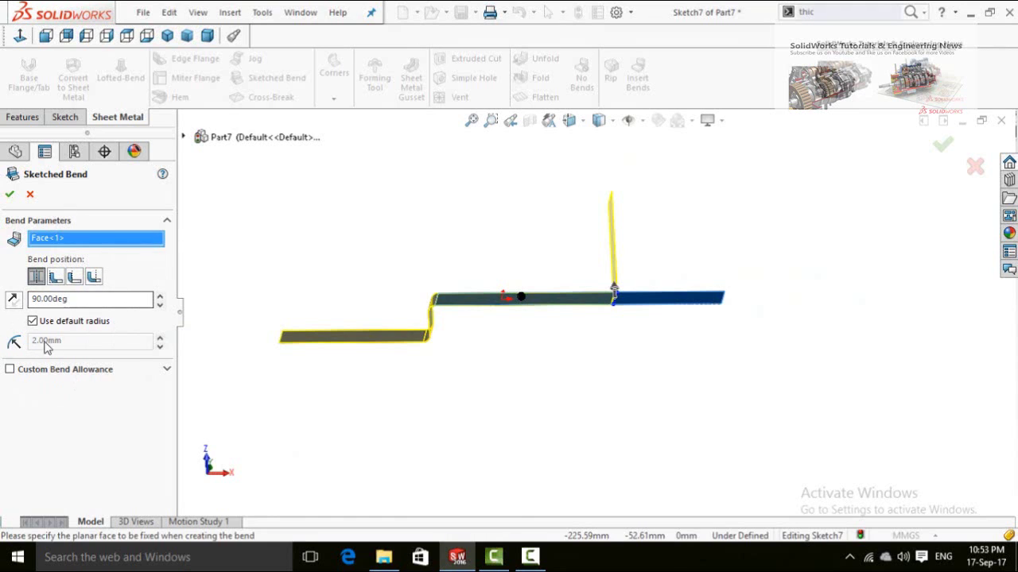
click(9, 194)
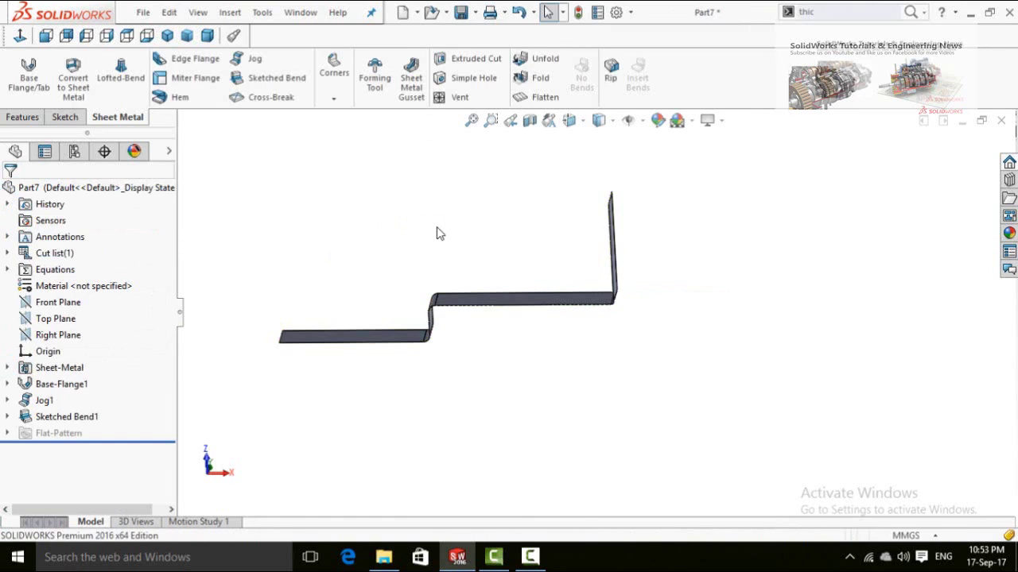
- Add a Cross Break to the rectangular face between the jog and the sketched bend, with a 1 mm radius and 90-degree angle
middle_drag(478, 213, 435, 246)
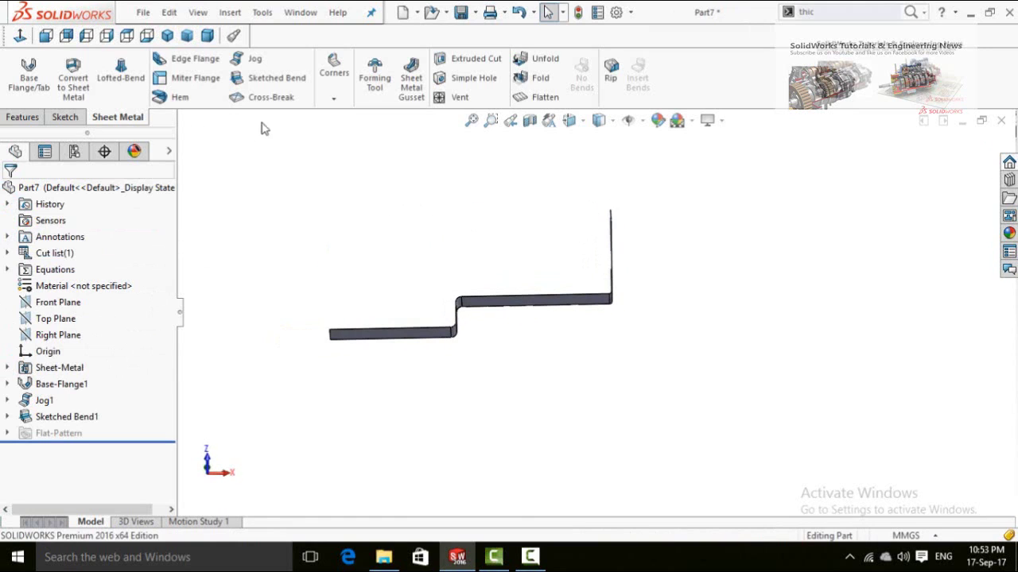
middle_drag(315, 179, 358, 191)
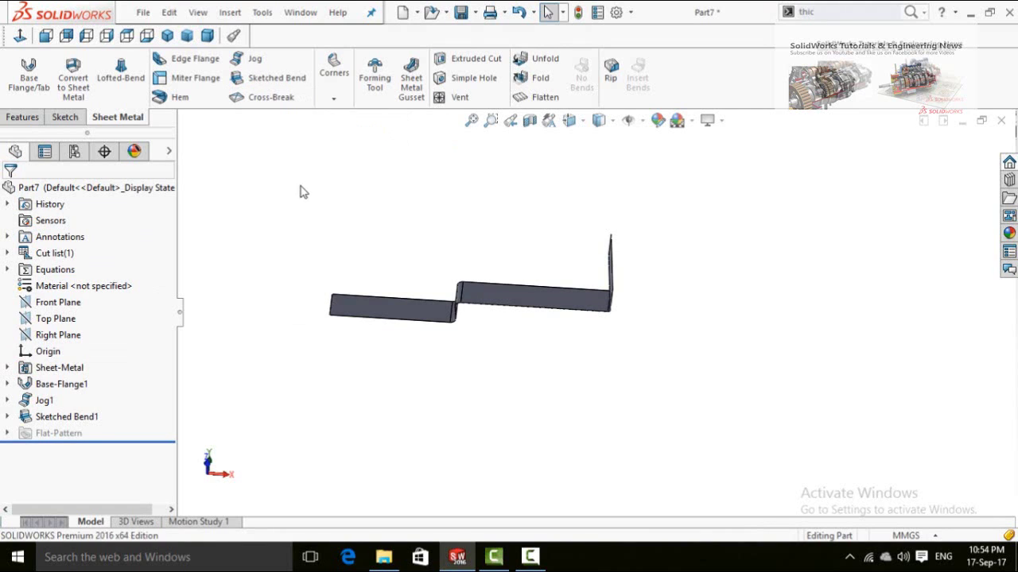
click(260, 103)
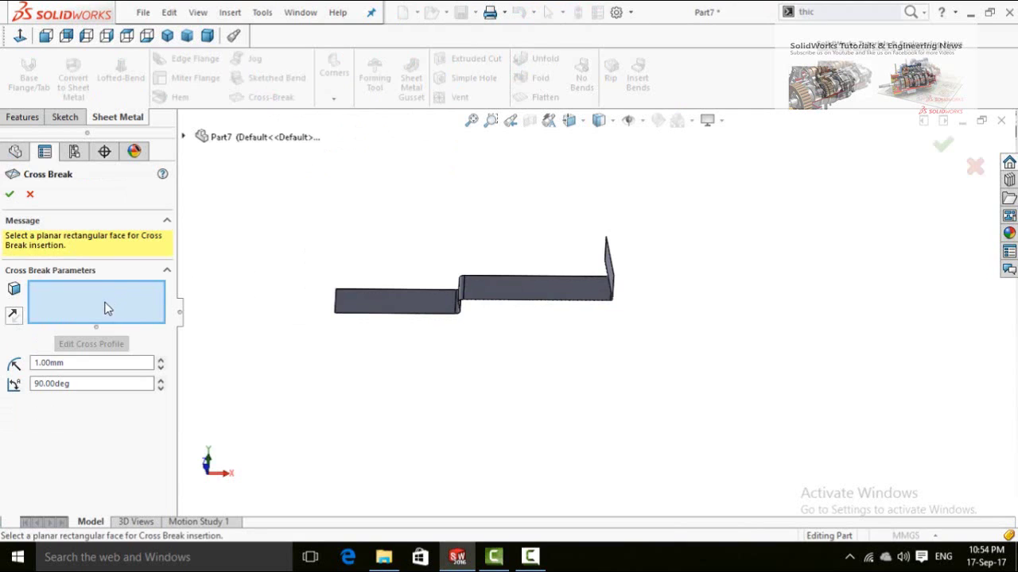
middle_drag(364, 223, 359, 268)
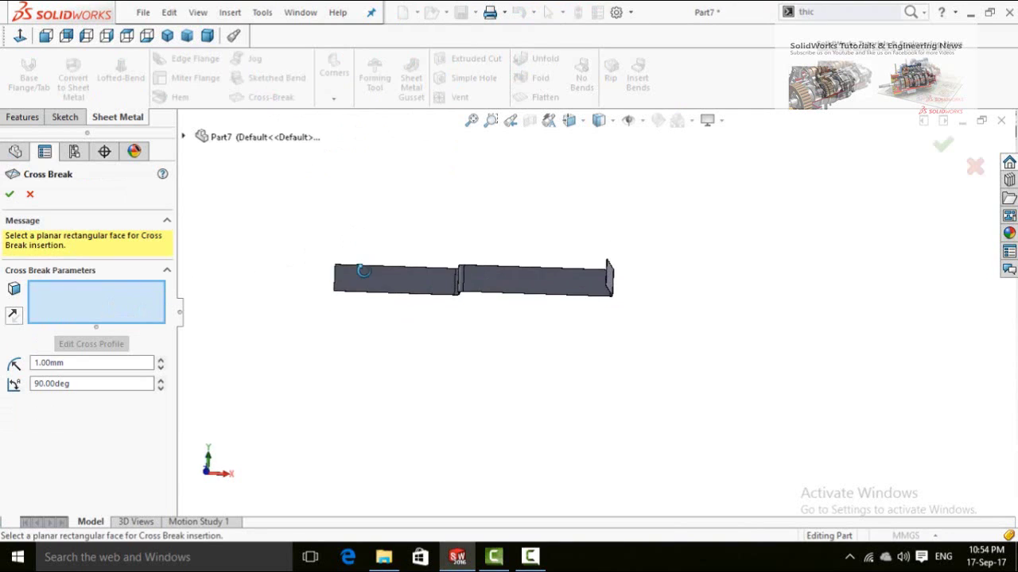
click(545, 291)
middle_drag(522, 339, 495, 384)
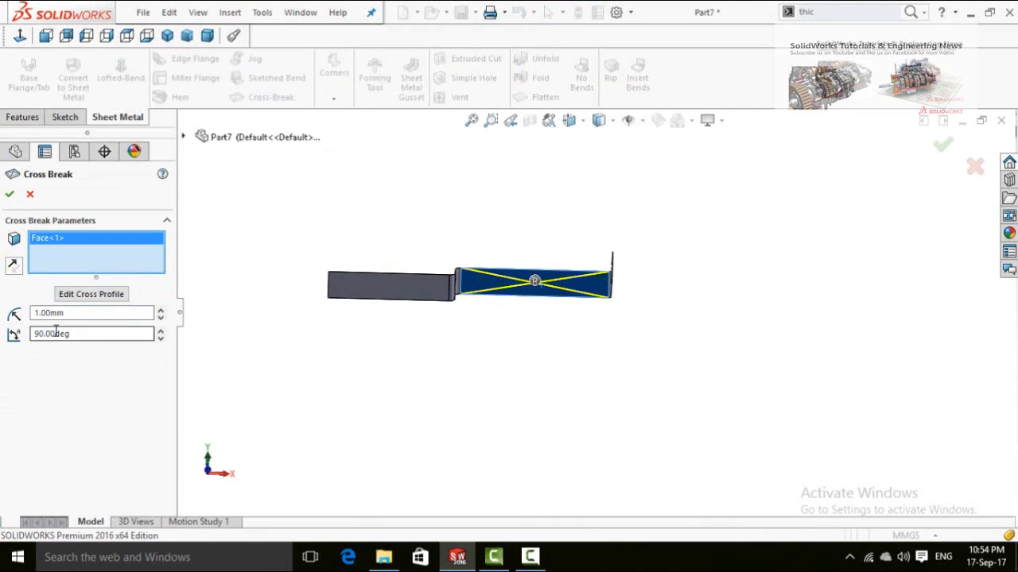
click(10, 195)
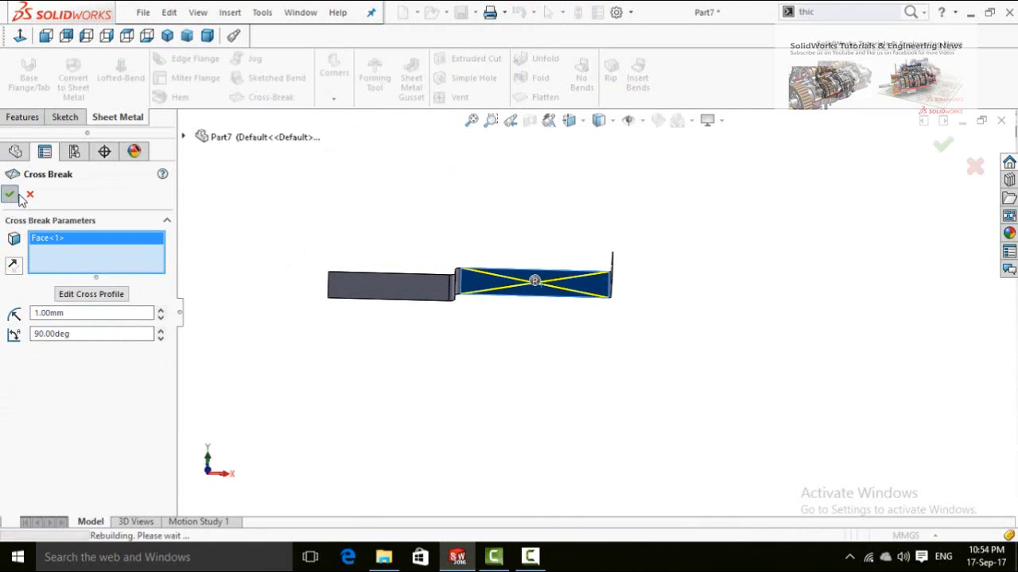
middle_drag(540, 233, 531, 291)
scroll(535, 270, down, 4)
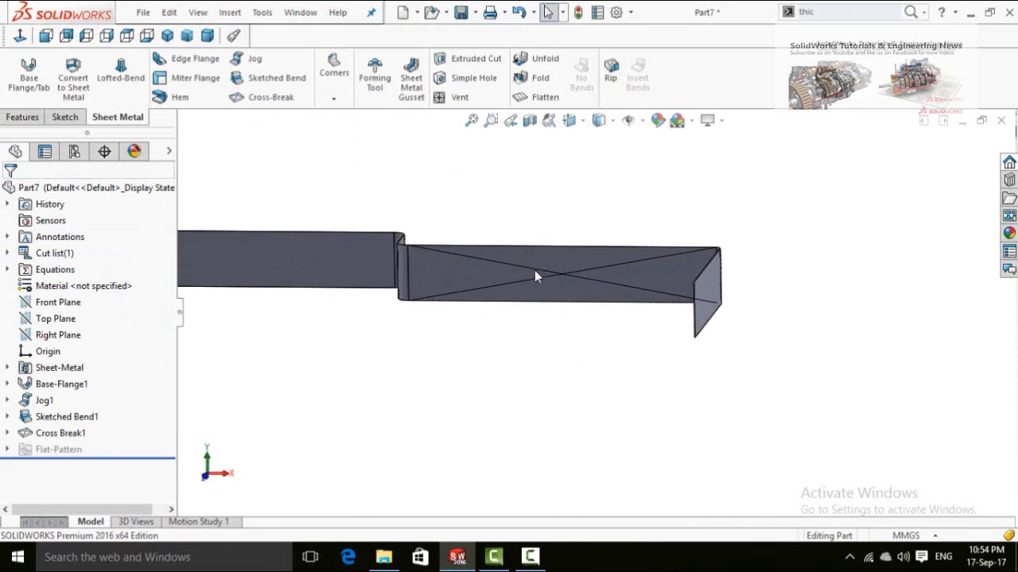
middle_drag(526, 346, 536, 293)
scroll(544, 291, down, 3)
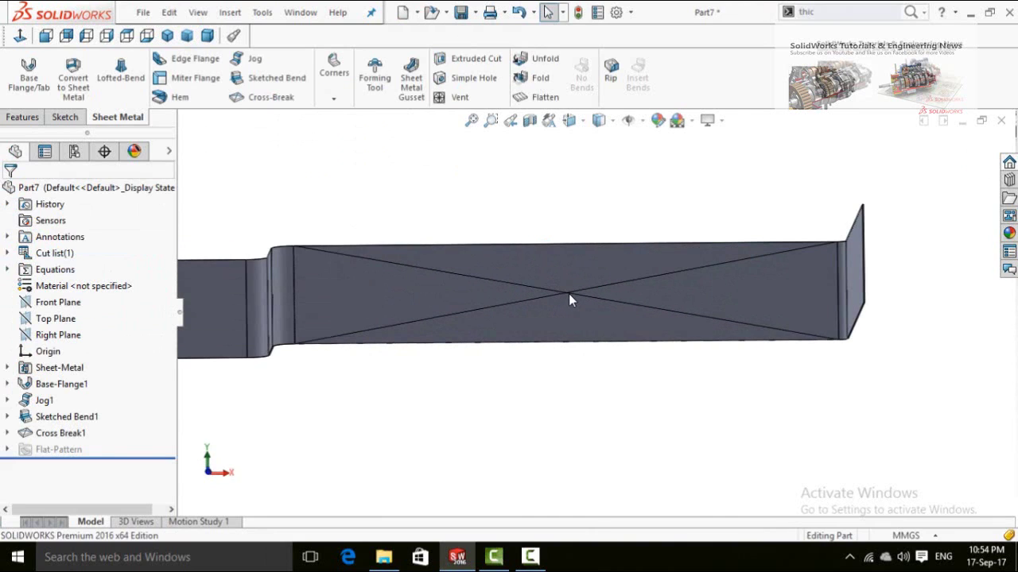
click(569, 295)
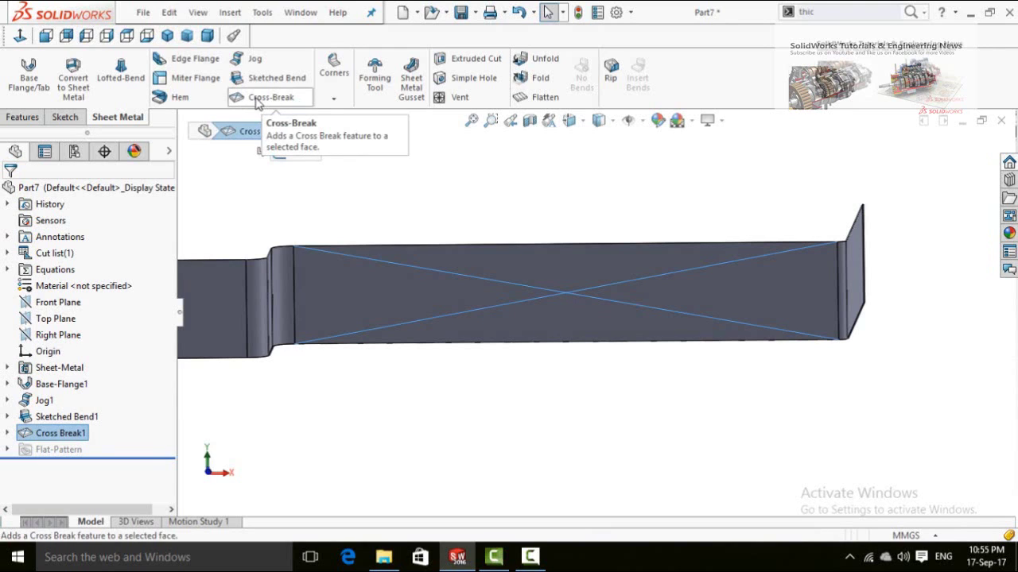
click(590, 228)
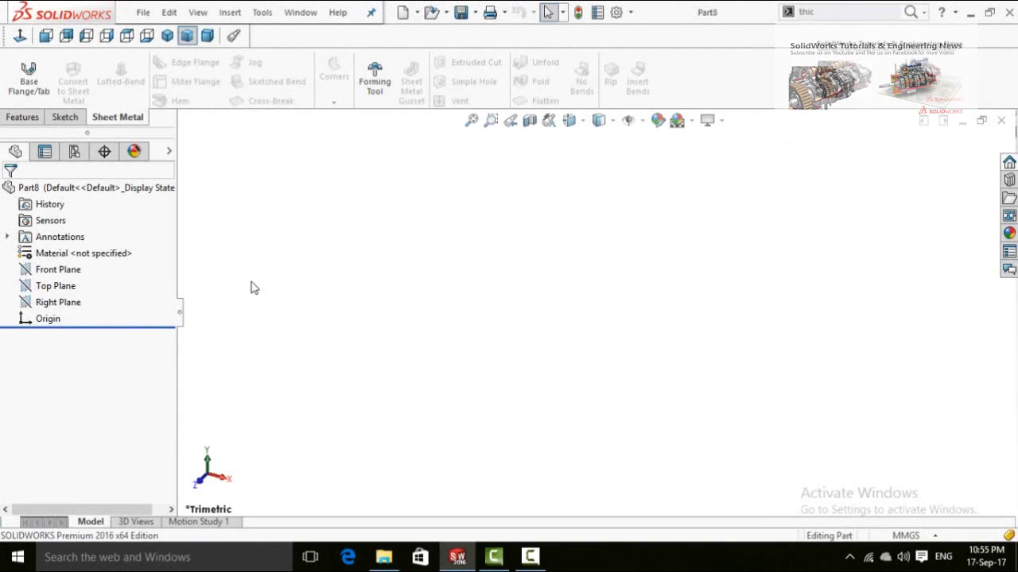
- Sketch a center rectangle about 238 mm wide on the Front Plane, centred on the origin
click(59, 274)
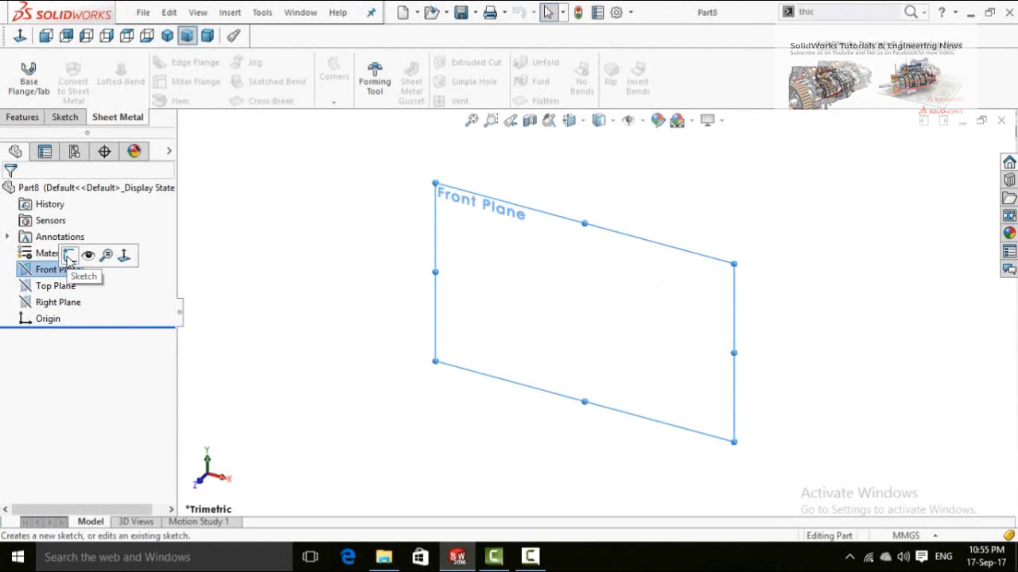
click(69, 256)
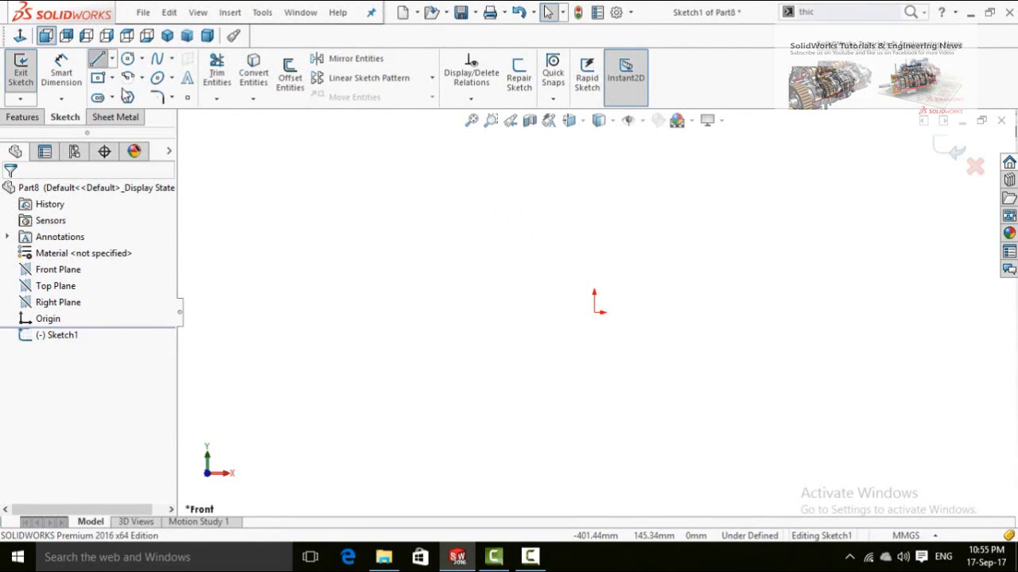
click(97, 59)
click(61, 70)
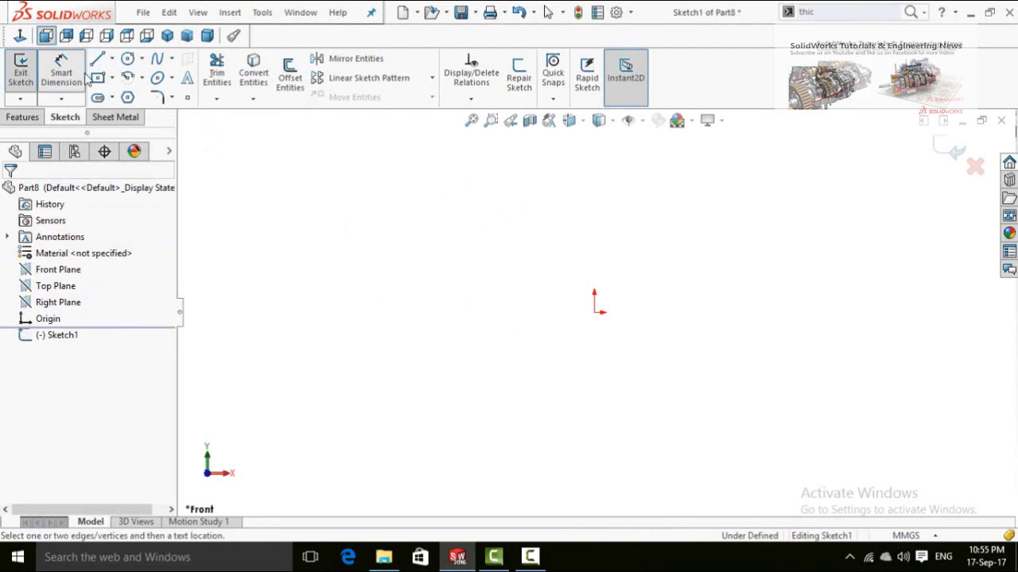
click(97, 77)
click(594, 312)
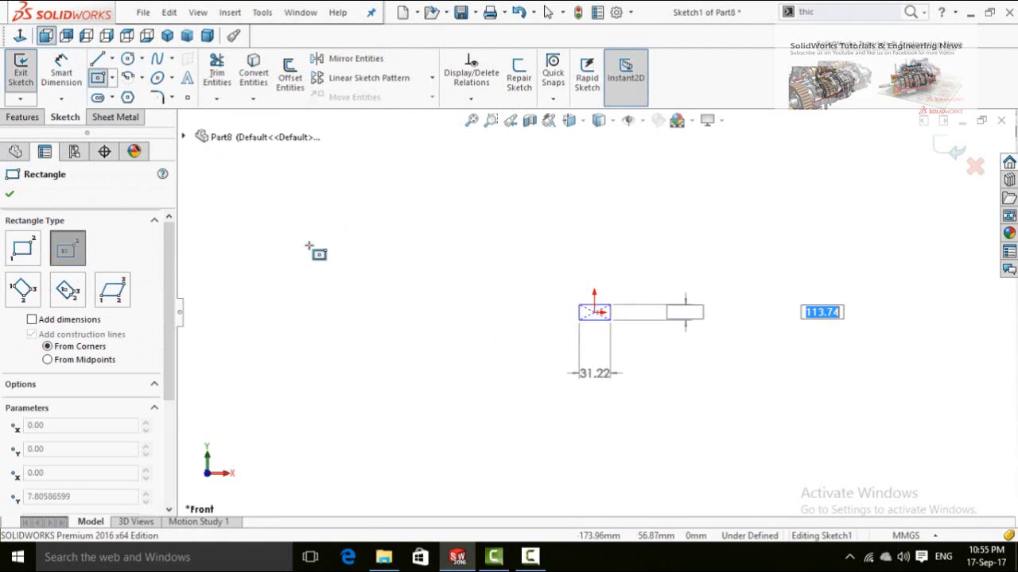
click(336, 233)
click(475, 211)
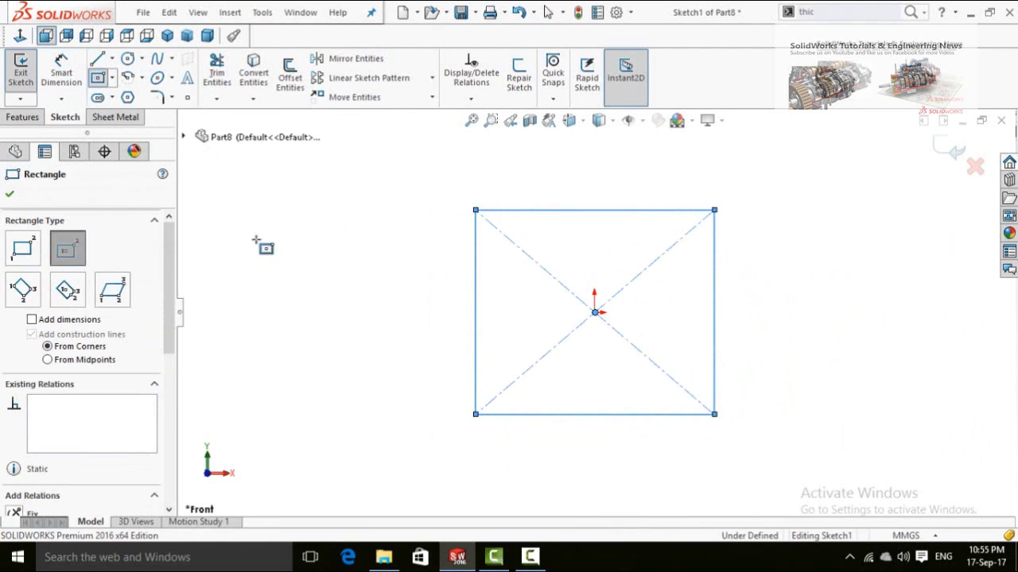
- Create a 0.30 mm thick base flange from the rectangle, with a K-Factor of 0.5 and Tear auto relief
click(21, 117)
click(115, 117)
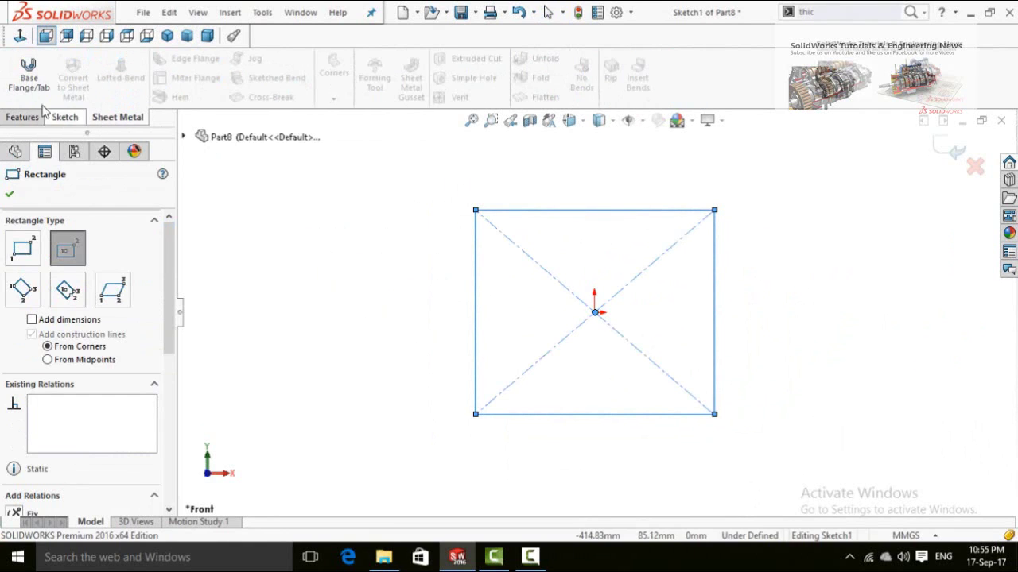
click(30, 87)
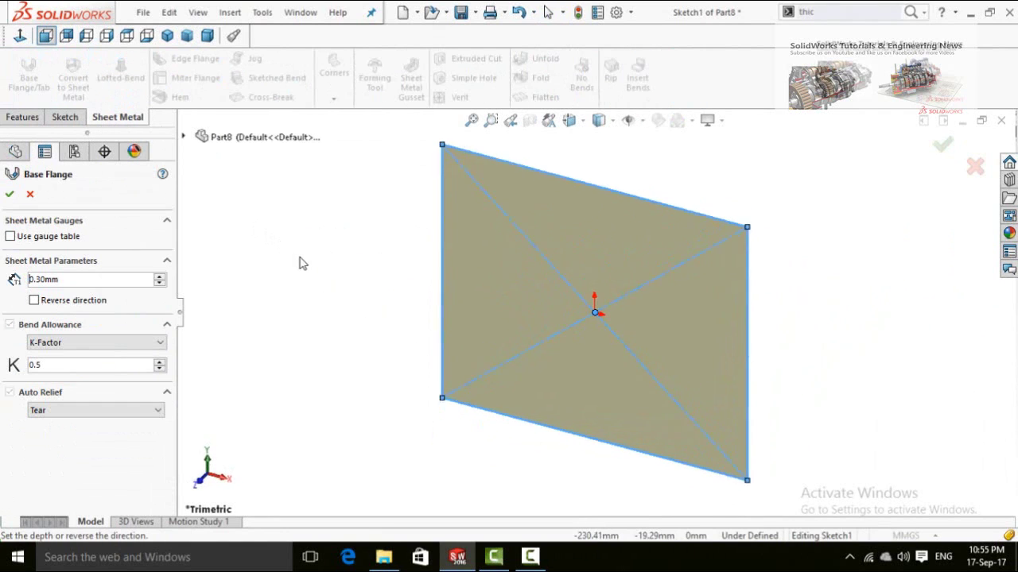
click(10, 194)
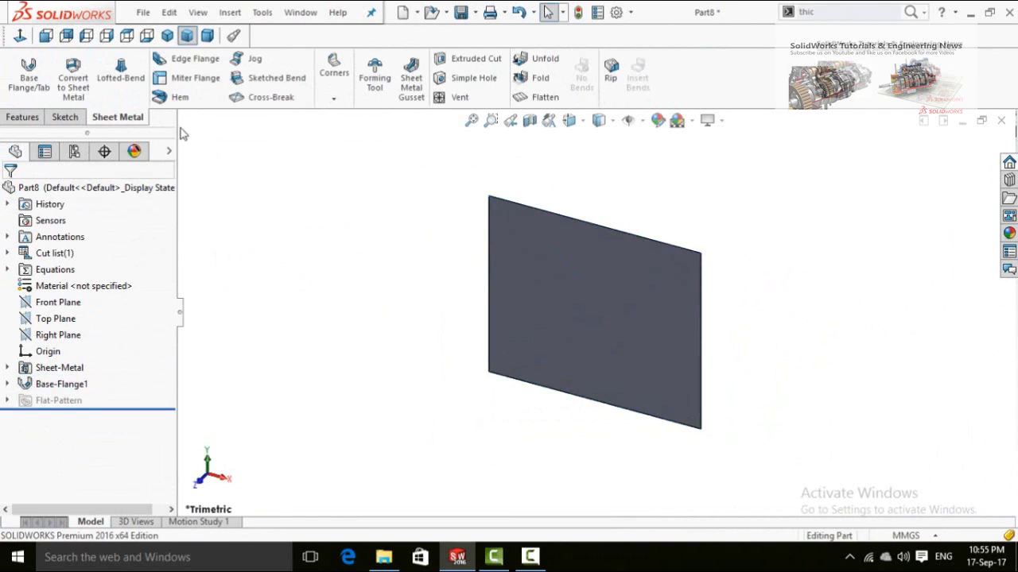
- Add 90-degree edge flanges, blind 103.60 mm long with the default radius, along the sheet's upper, left and lower edges
click(175, 61)
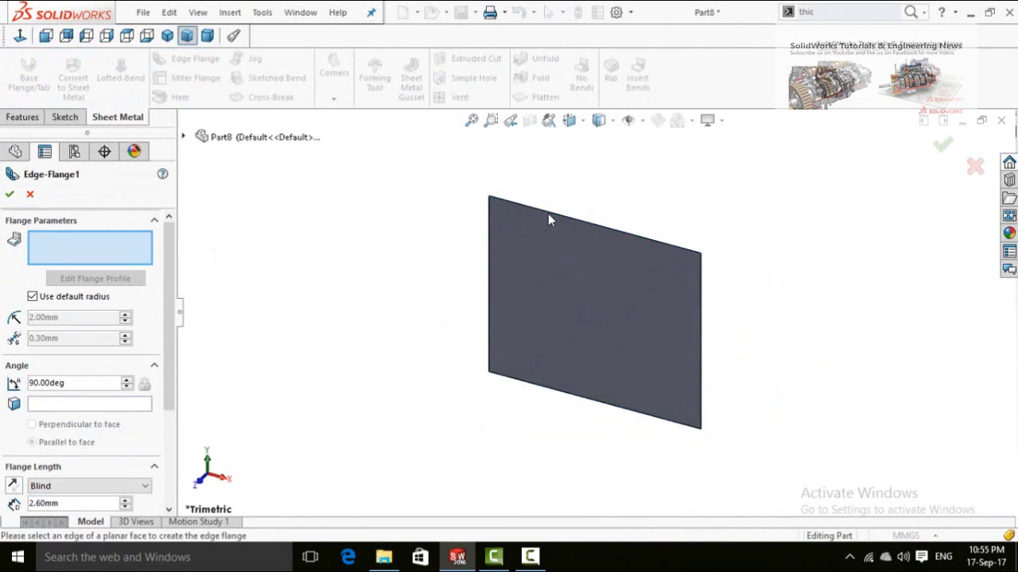
click(548, 213)
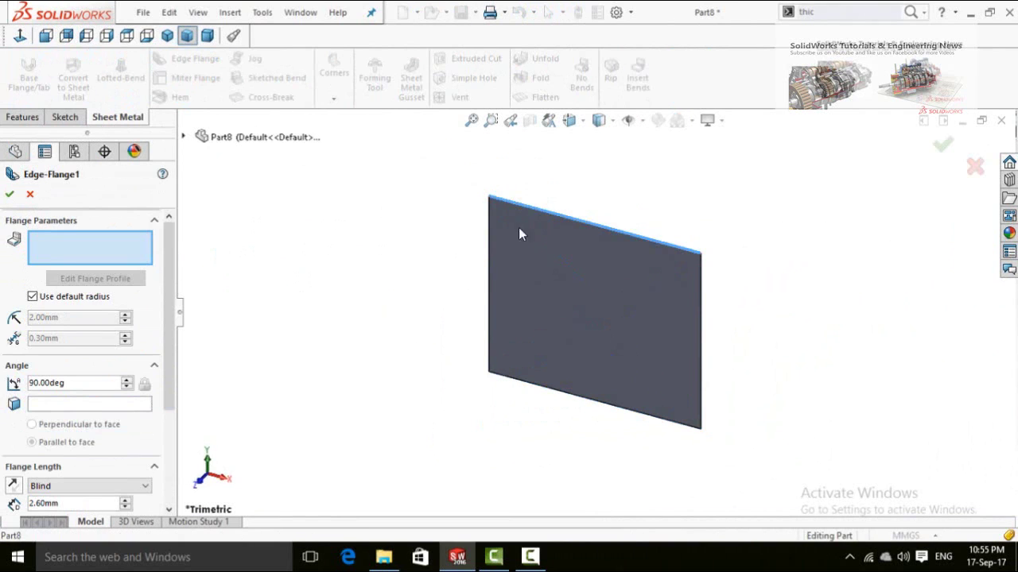
click(484, 284)
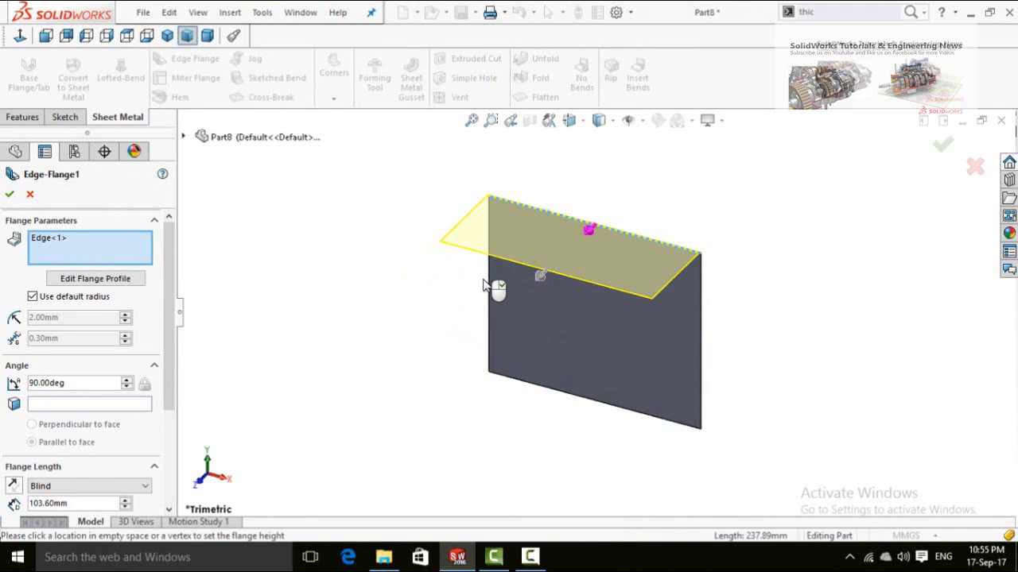
click(489, 287)
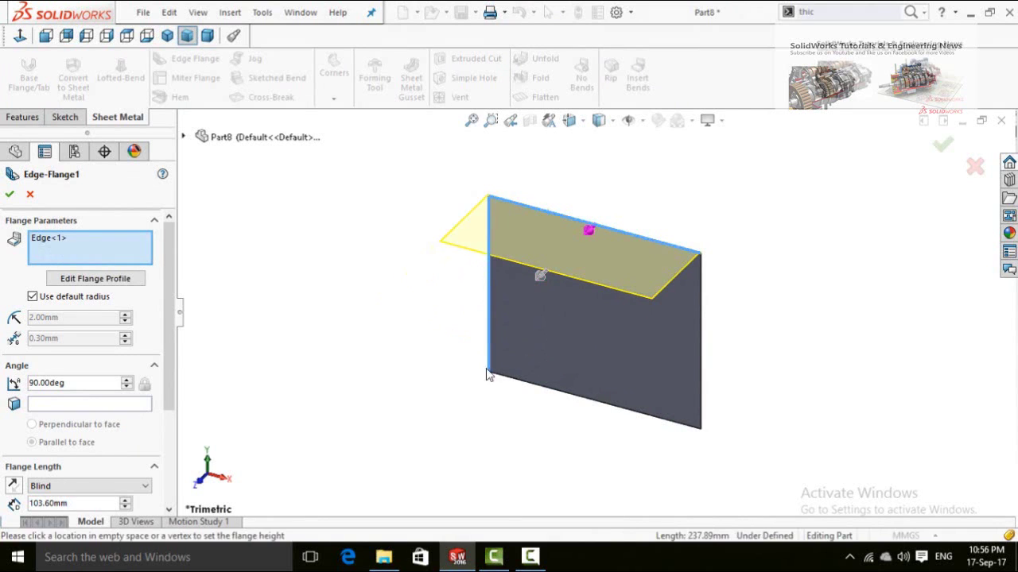
click(533, 386)
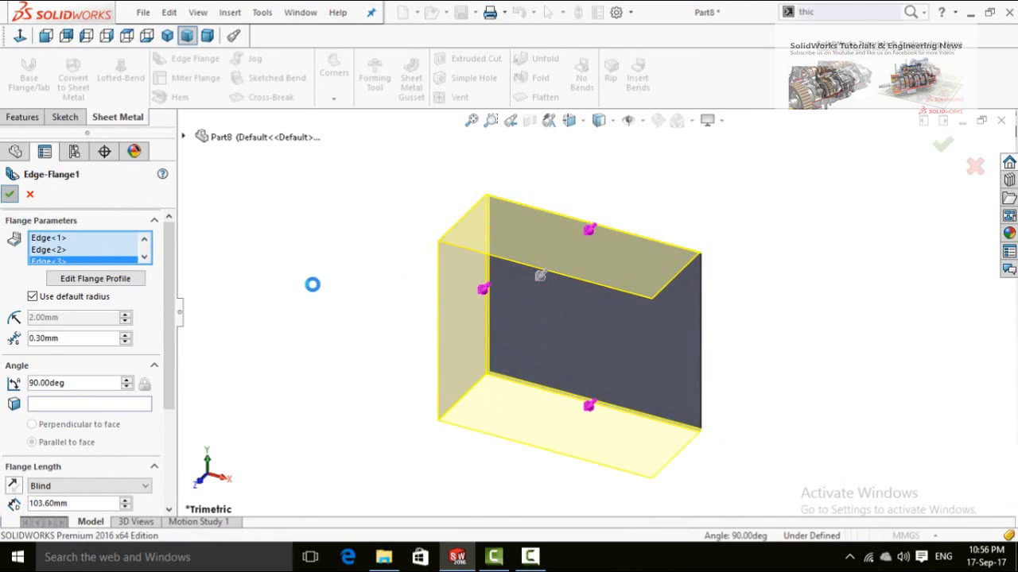
- Close the corner between the upper and left flanges, extending the upper flange's end face, with underlap, a 0.10 mm gap and ratio 1
middle_drag(324, 295, 399, 243)
scroll(453, 220, down, 5)
middle_drag(453, 220, 541, 352)
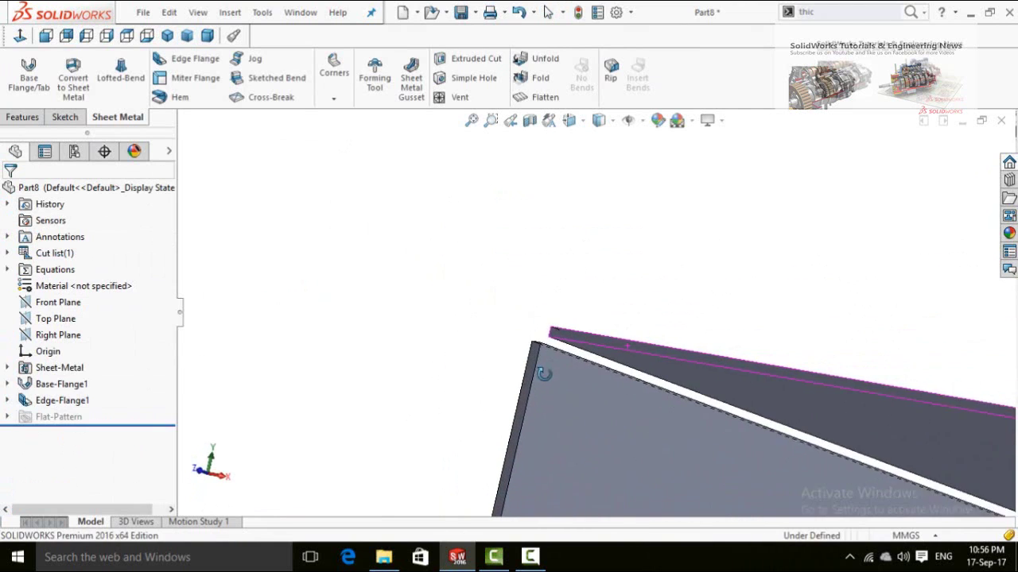
click(334, 98)
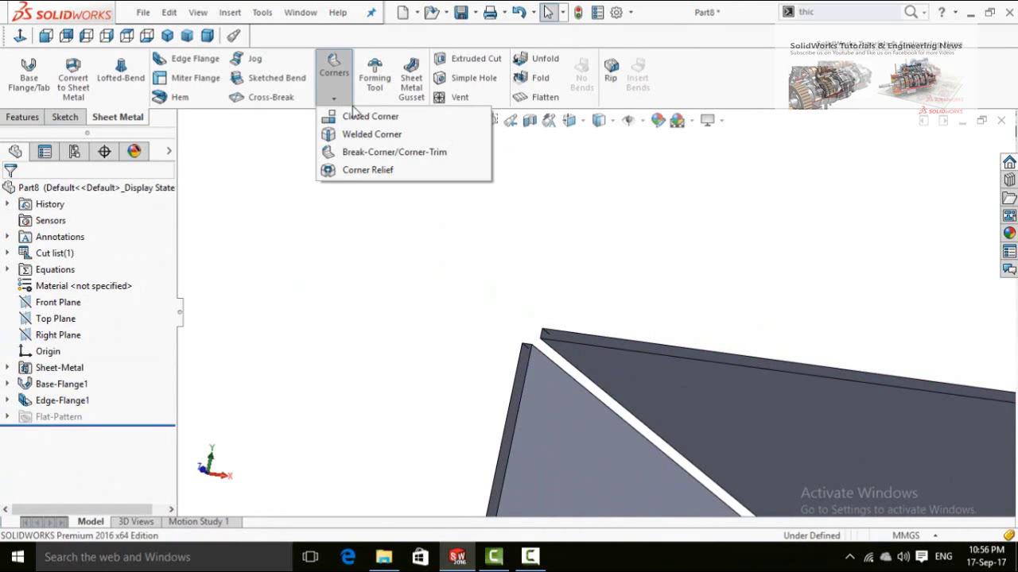
click(413, 121)
middle_drag(408, 284, 522, 305)
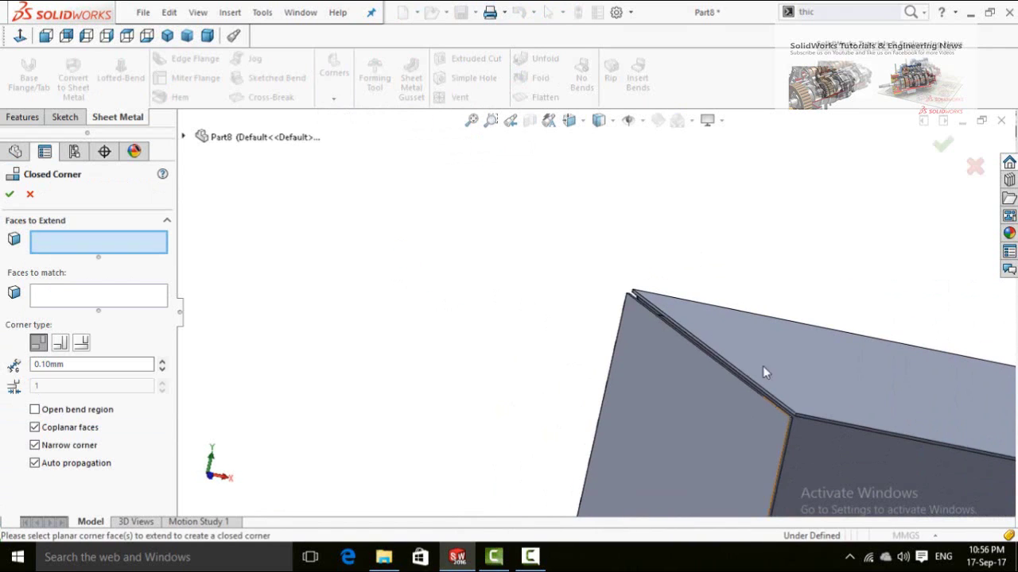
scroll(764, 372, down, 3)
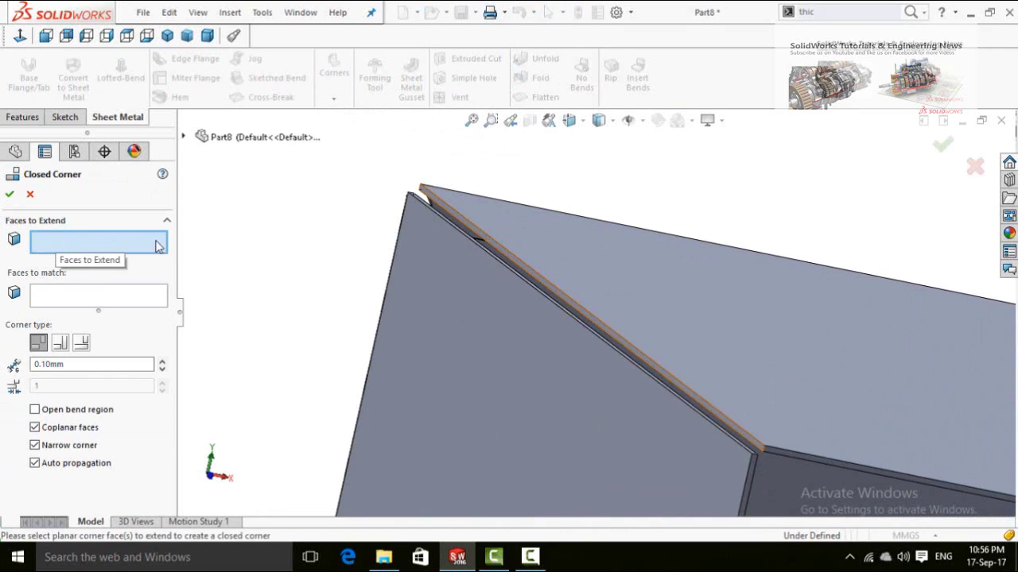
scroll(434, 180, down, 3)
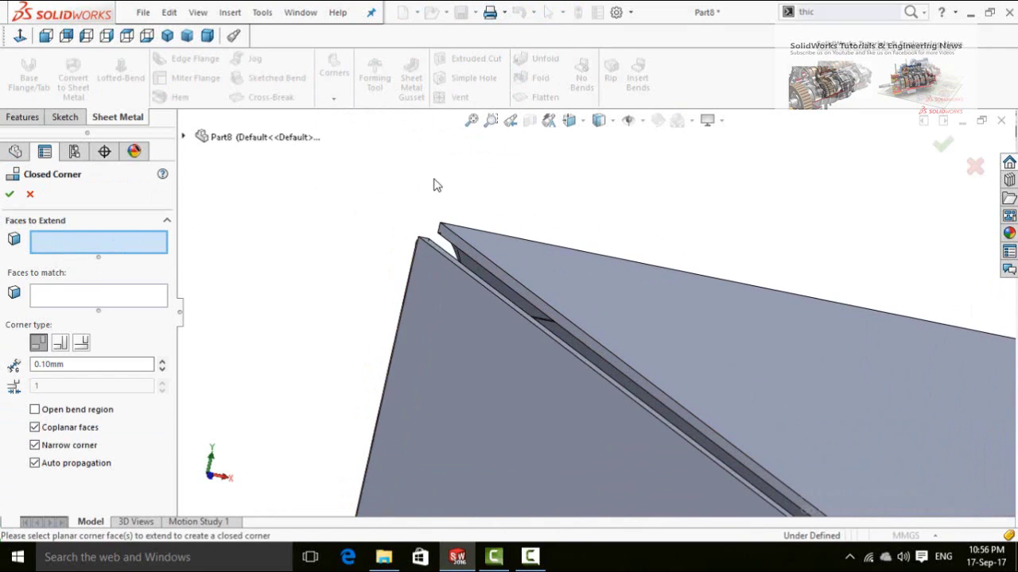
click(454, 239)
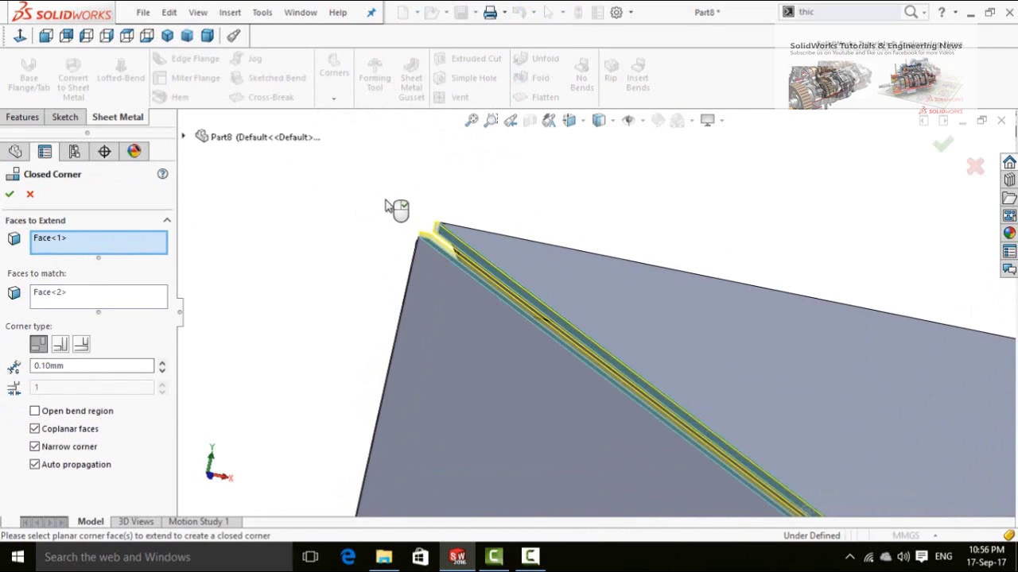
middle_drag(390, 209, 408, 255)
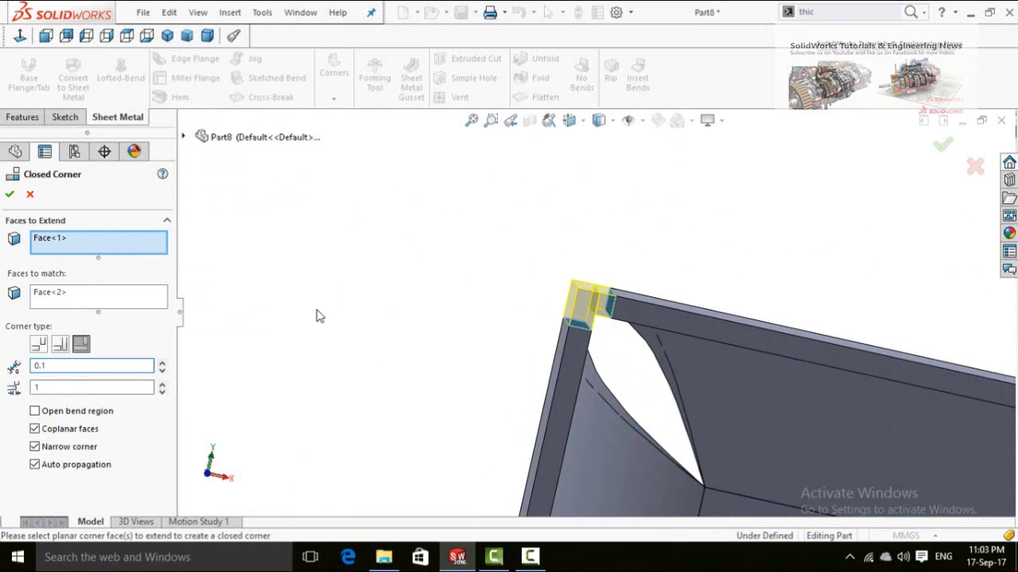
key(Return)
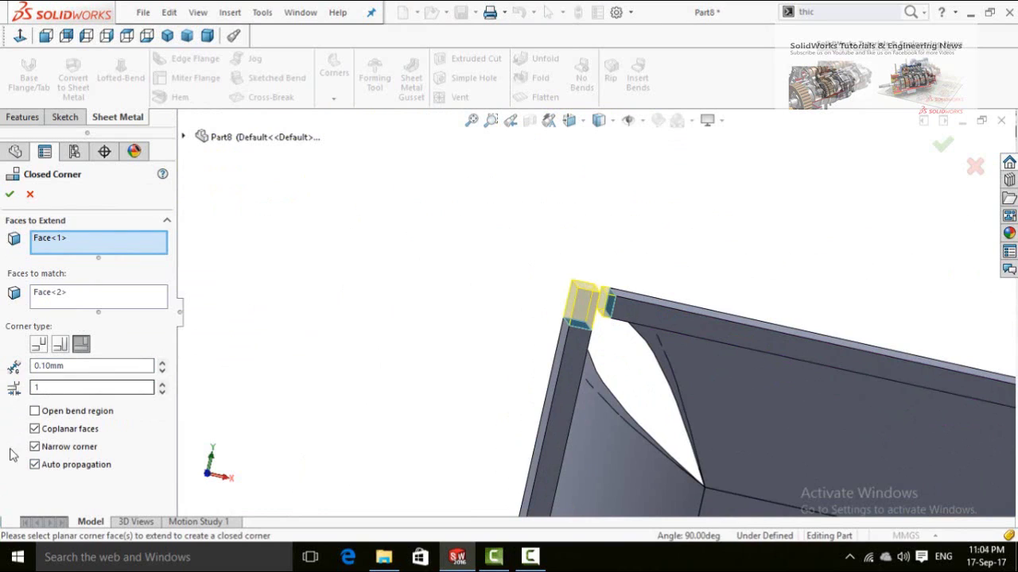
click(10, 196)
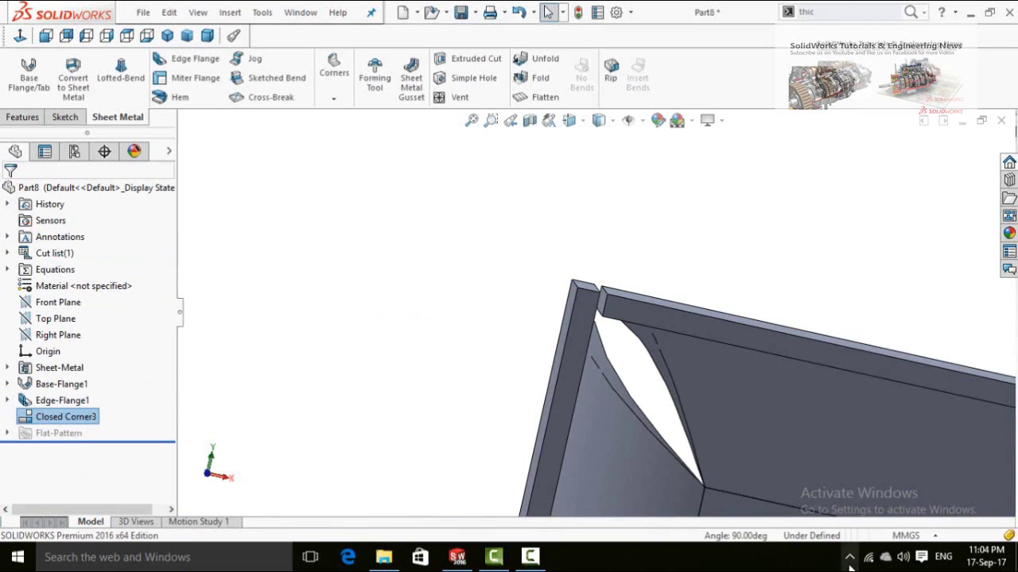
- Undo the closed corner between the upper and left flanges
scroll(428, 372, up, 2)
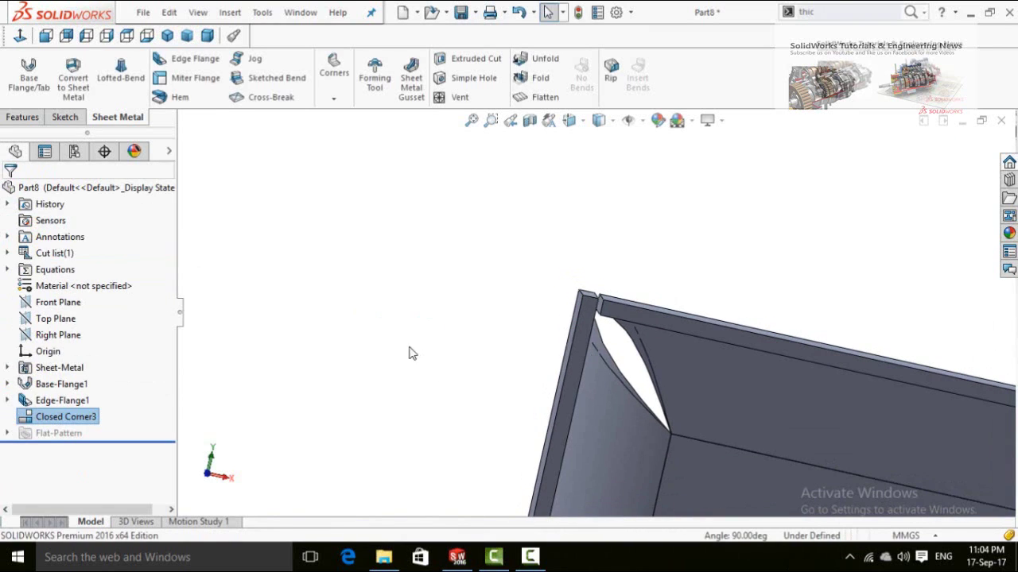
click(381, 319)
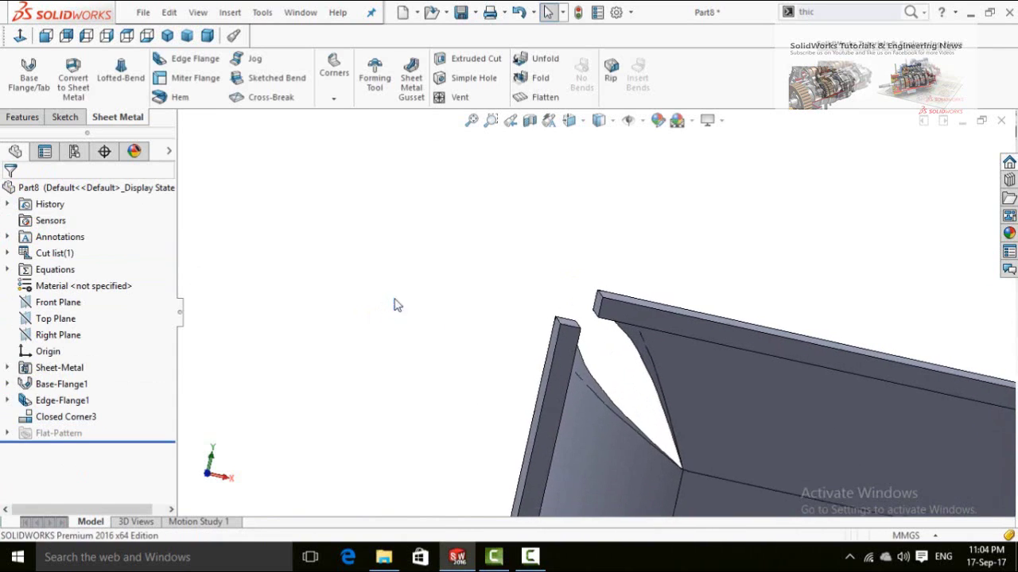
- Try to weld the corner between the upper and left flanges up to a stop edge, with a 0.20 mm fillet, texture and weld symbol
click(334, 99)
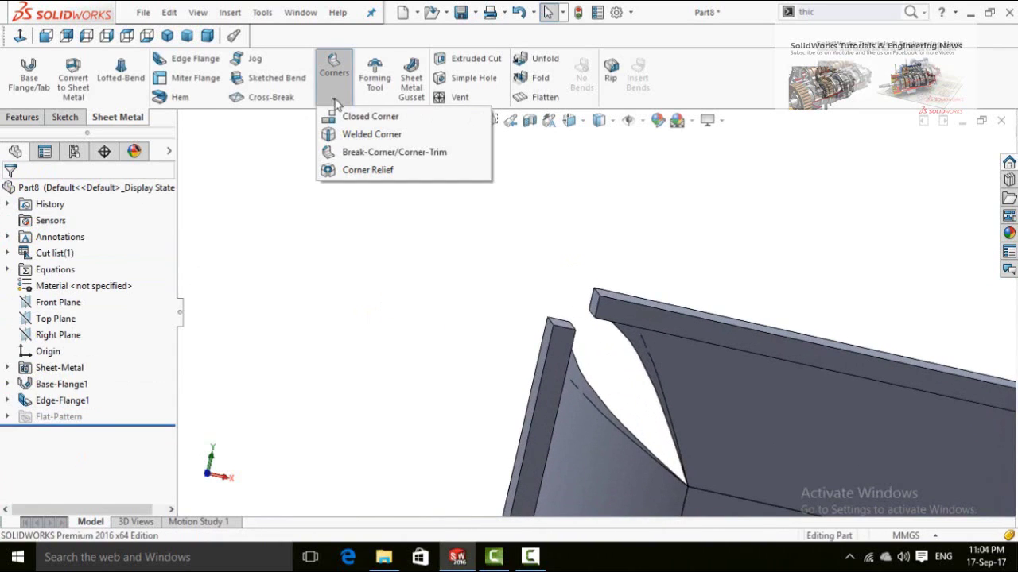
click(372, 135)
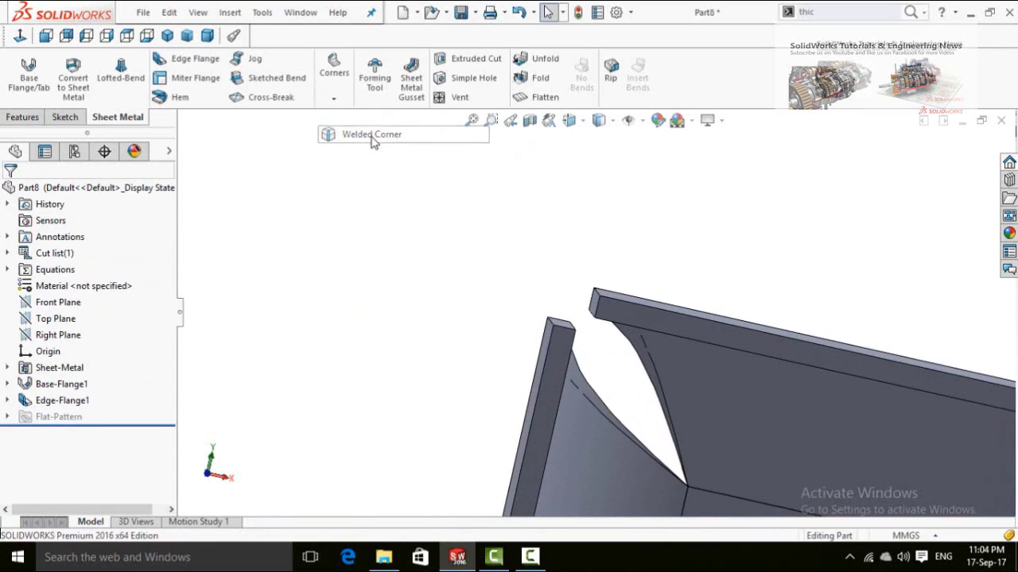
mouse_move(425, 312)
middle_down()
mouse_move(422, 286)
mouse_move(420, 304)
middle_up()
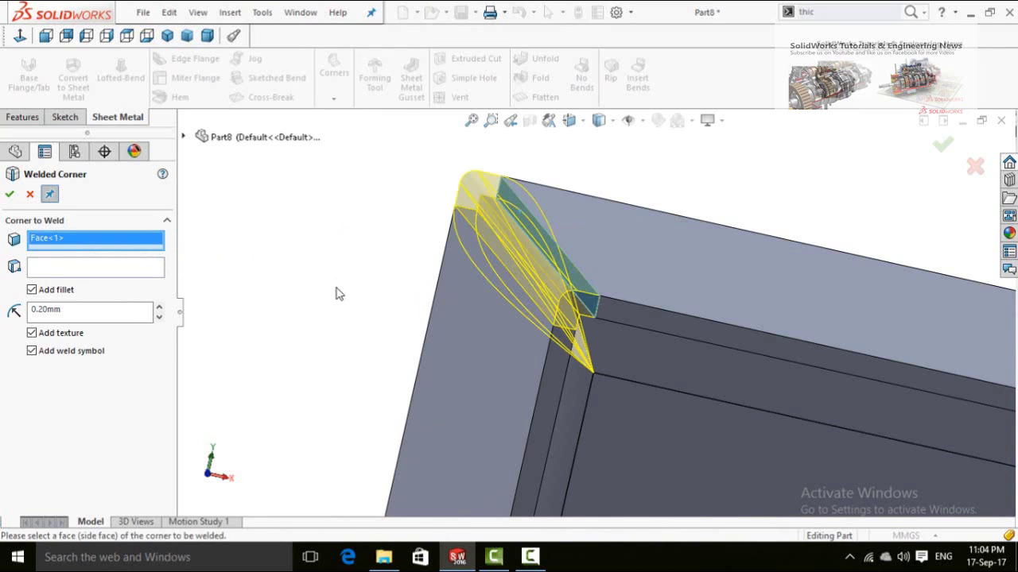
scroll(345, 295, up, 2)
middle_drag(384, 303, 388, 307)
scroll(388, 306, up, 4)
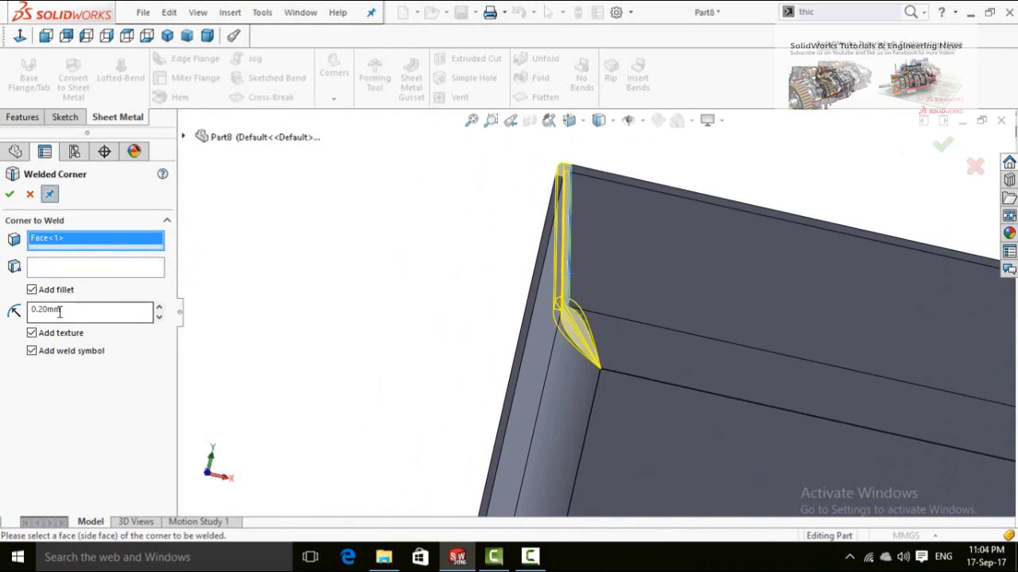
click(128, 271)
middle_drag(452, 217, 460, 225)
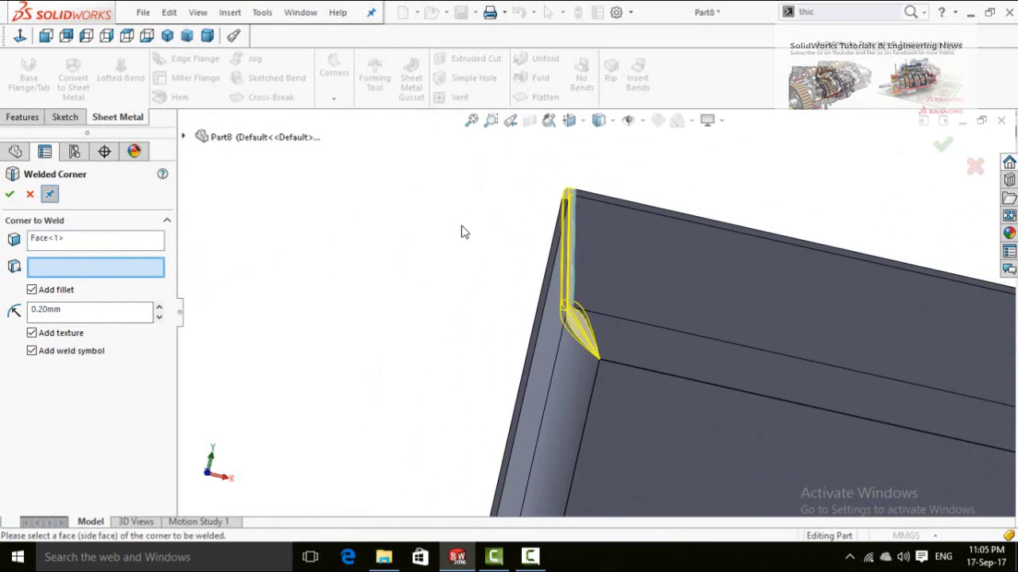
scroll(565, 190, down, 7)
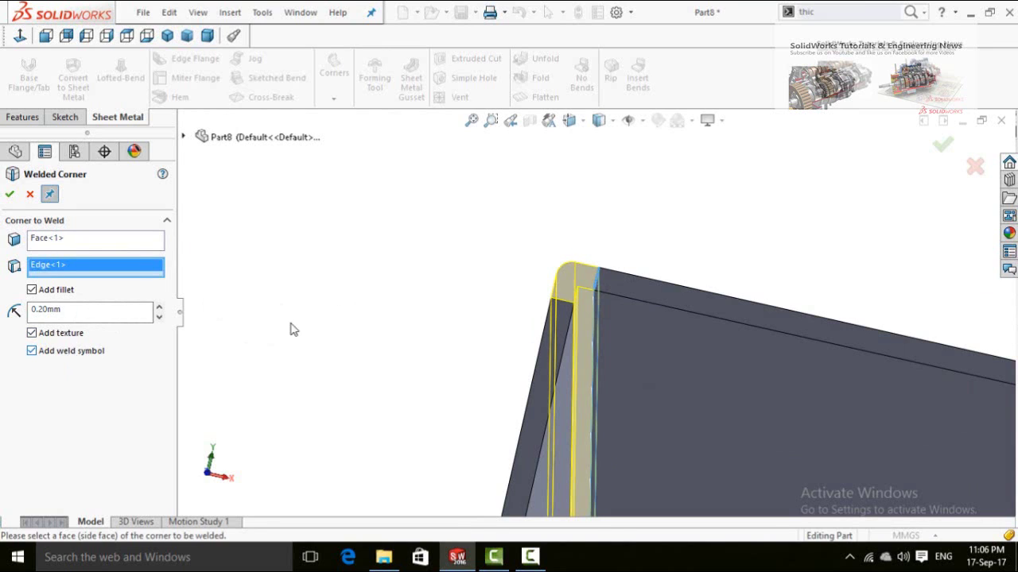
scroll(393, 314, up, 8)
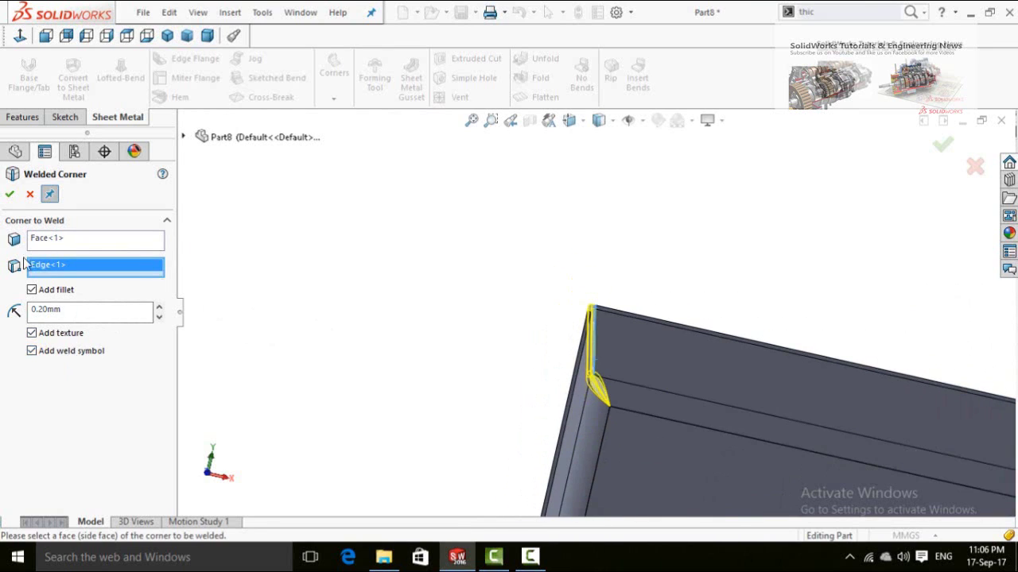
click(10, 194)
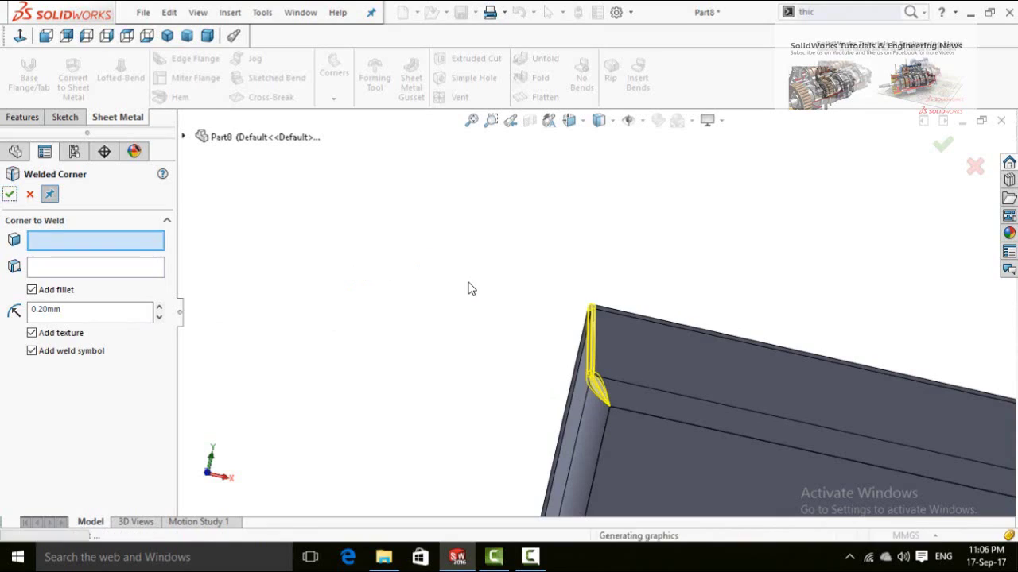
click(29, 194)
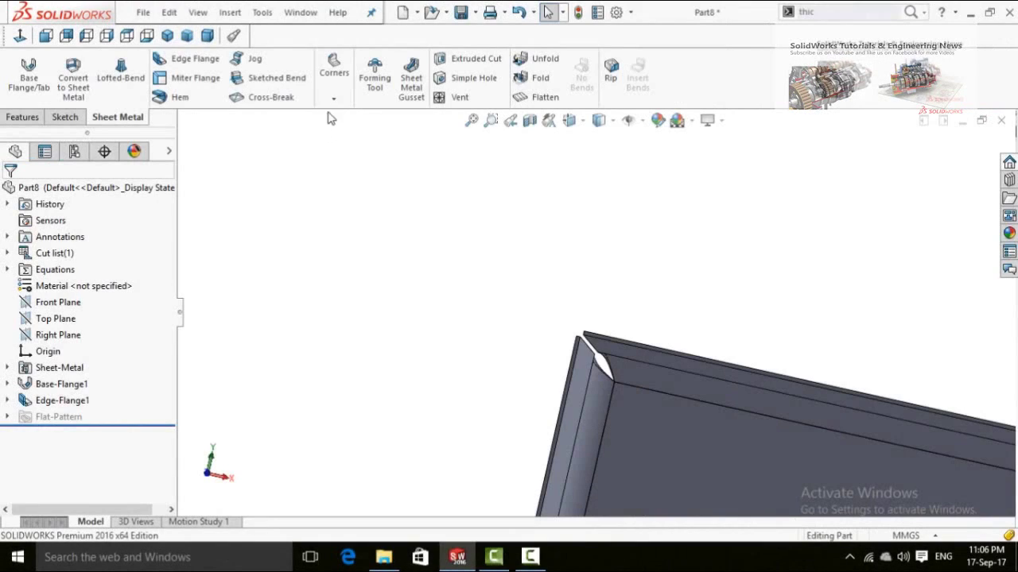
- Round the adjacent outer corners of the upper and left flanges with a fillet-type Break Corner of 5.00 mm radius
click(334, 99)
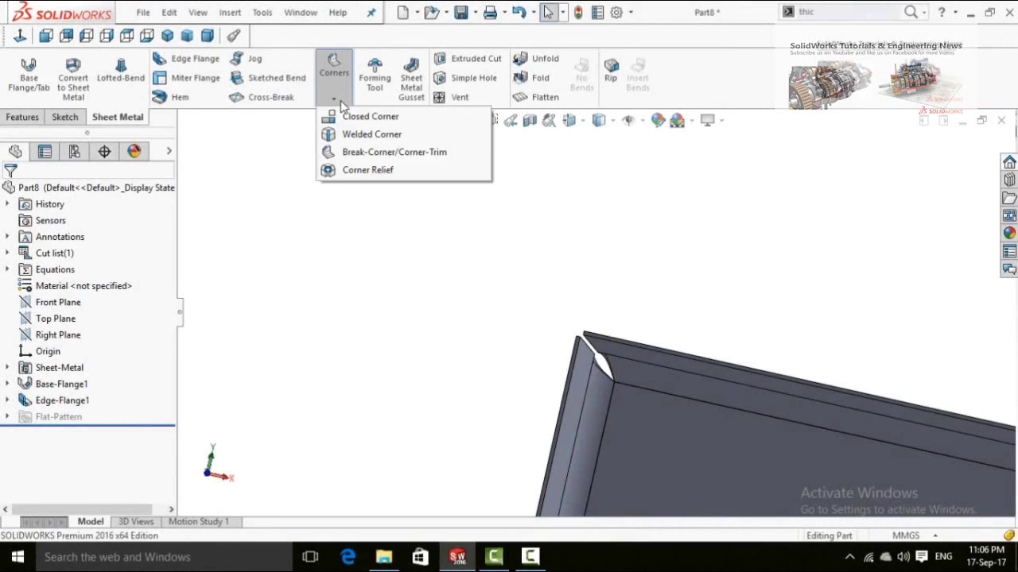
click(383, 159)
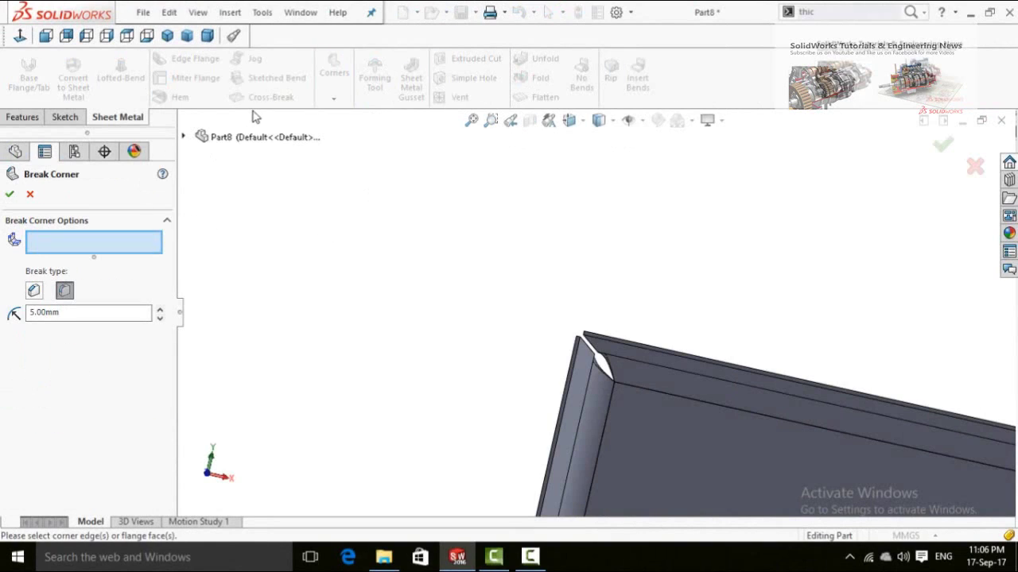
middle_drag(281, 325, 472, 347)
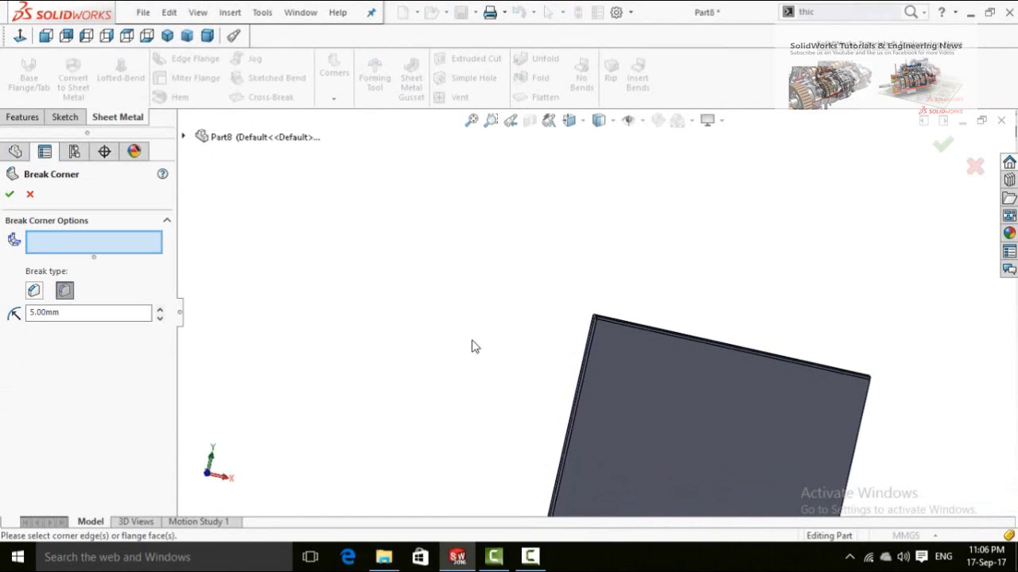
scroll(763, 391, up, 4)
scroll(589, 278, down, 5)
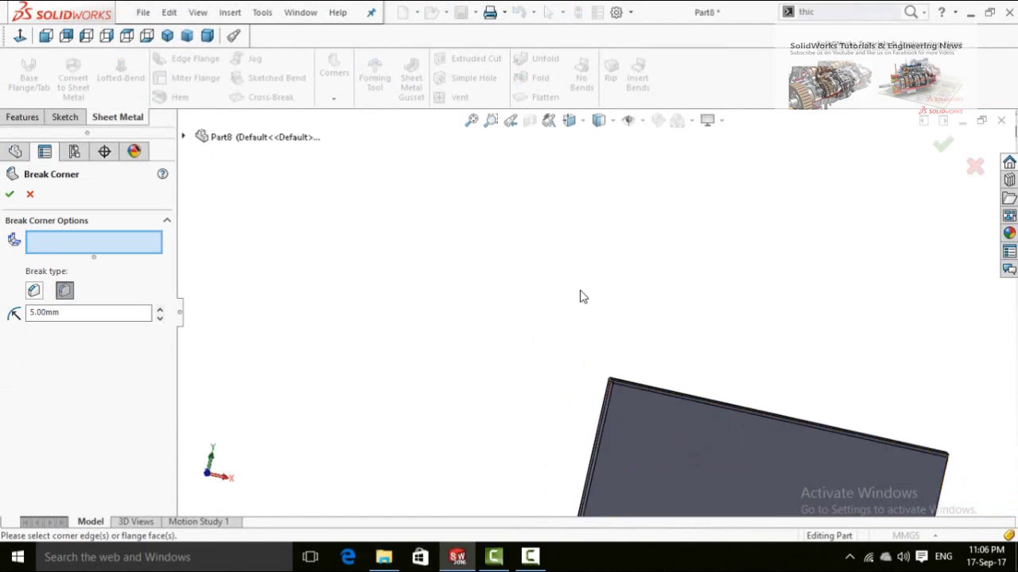
middle_drag(580, 297, 550, 324)
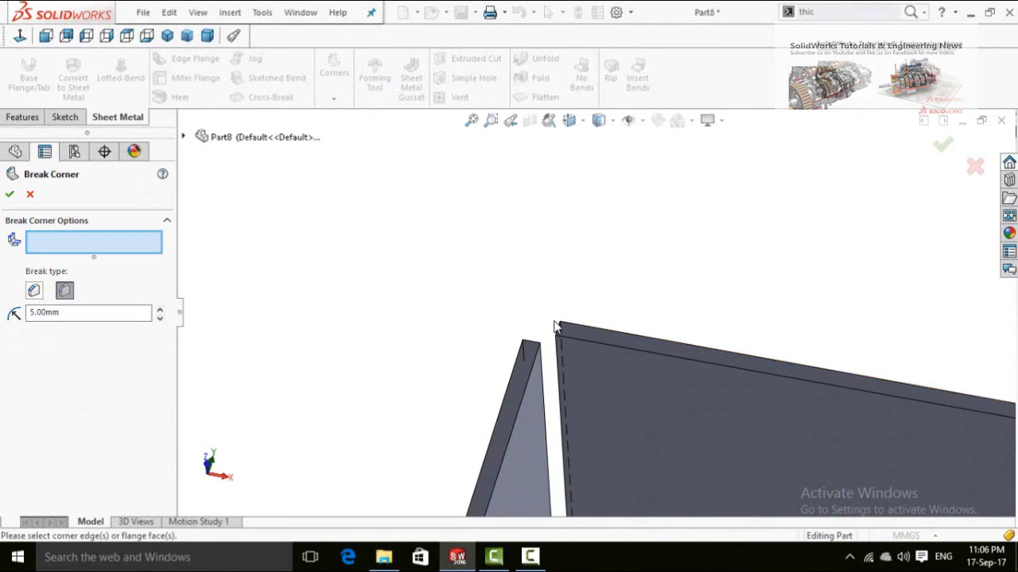
click(559, 331)
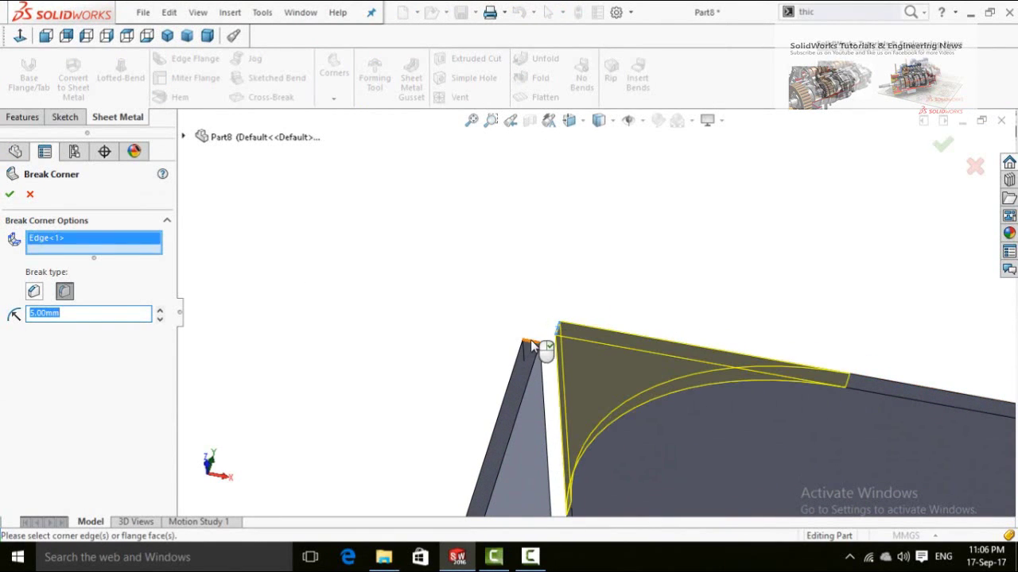
click(532, 346)
middle_drag(432, 336, 526, 403)
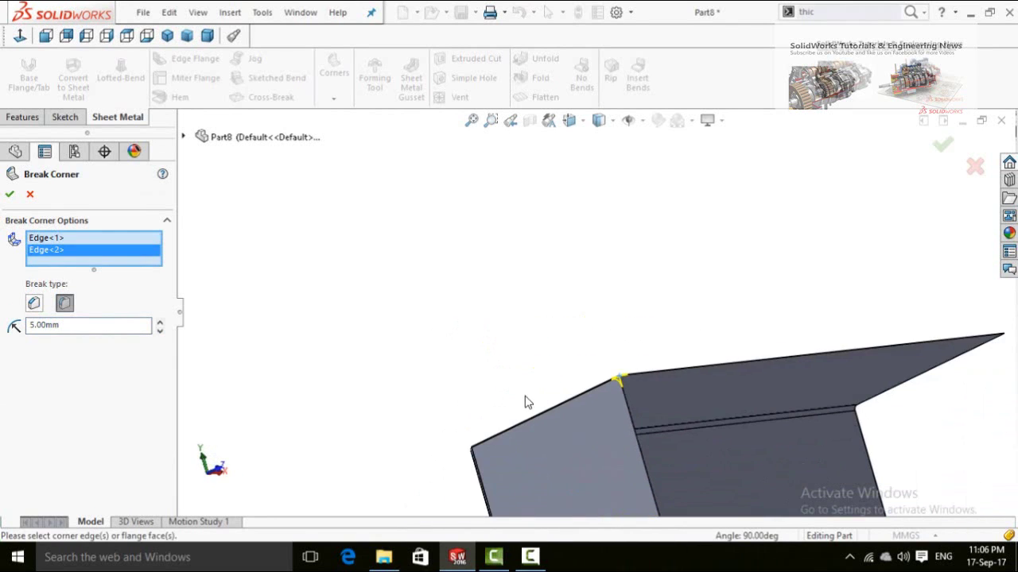
scroll(632, 384, down, 5)
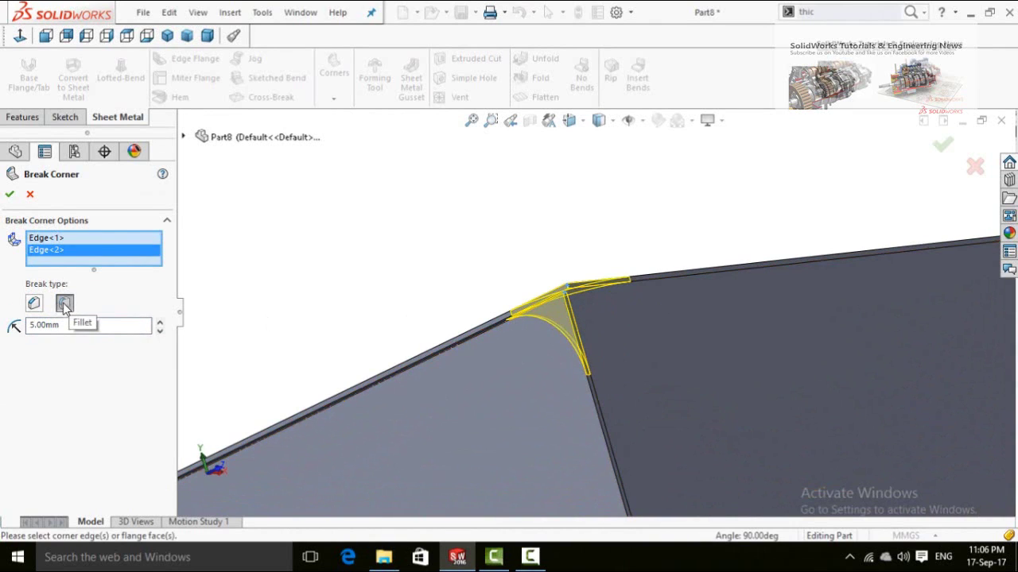
click(37, 305)
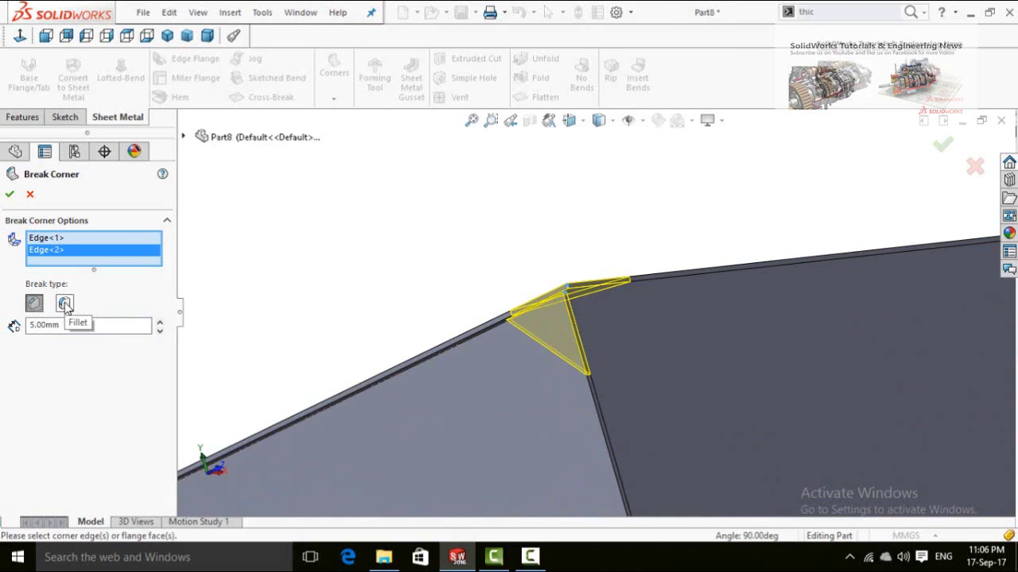
click(65, 304)
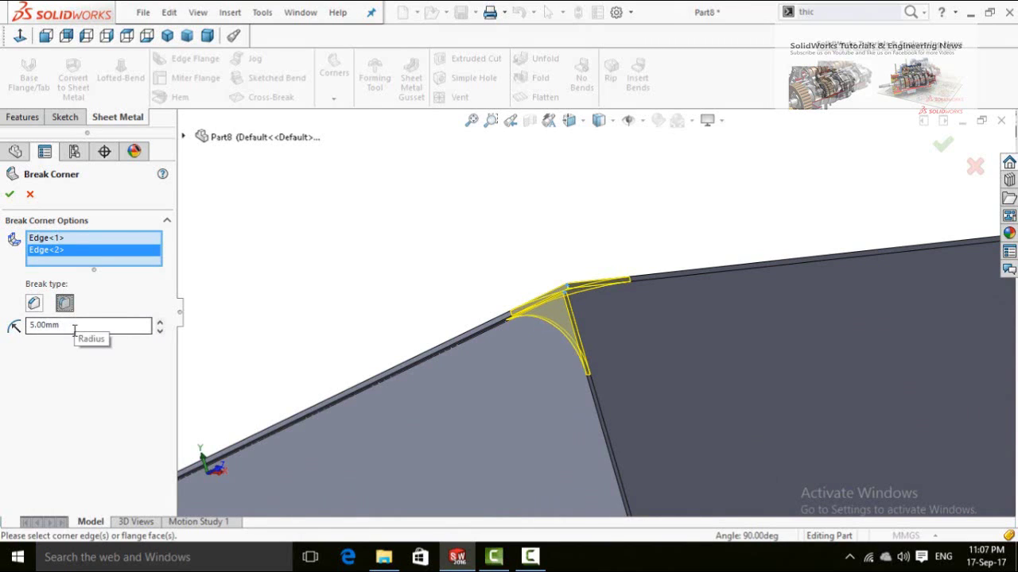
click(10, 195)
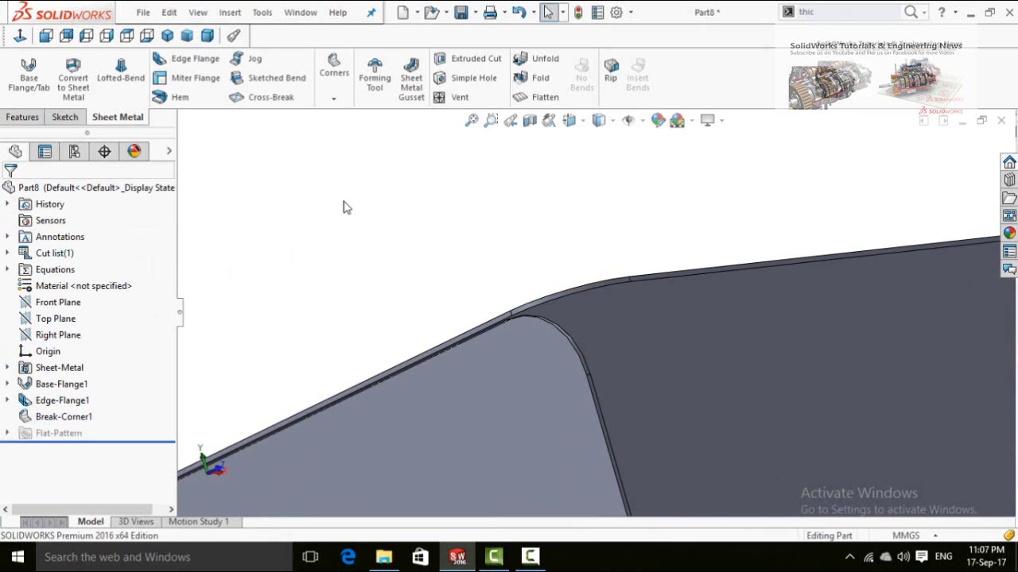
- Start a Corner Relief on the sheet metal body and collect all of its corners
click(334, 97)
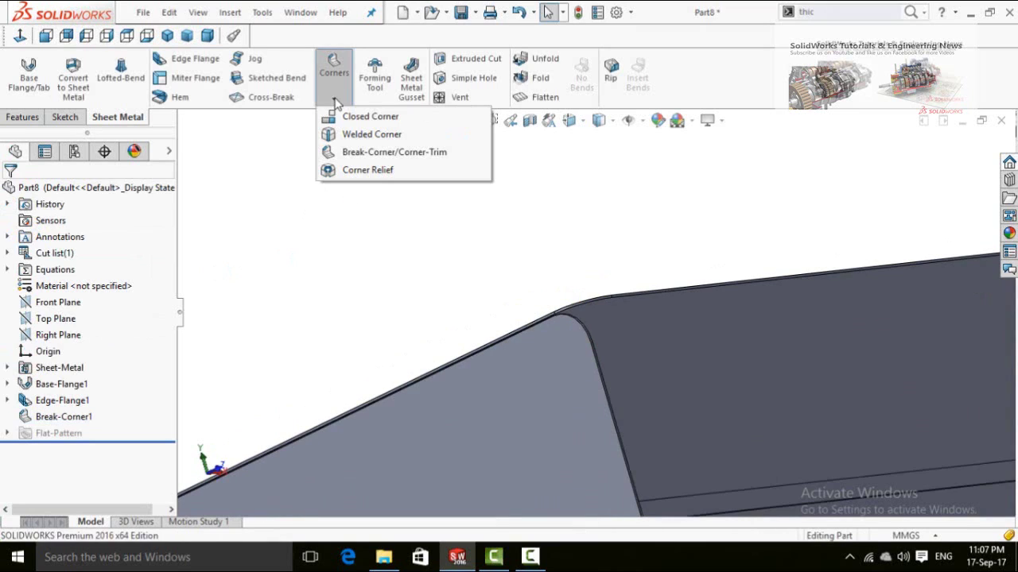
click(357, 173)
middle_drag(357, 175, 621, 463)
scroll(621, 462, down, 5)
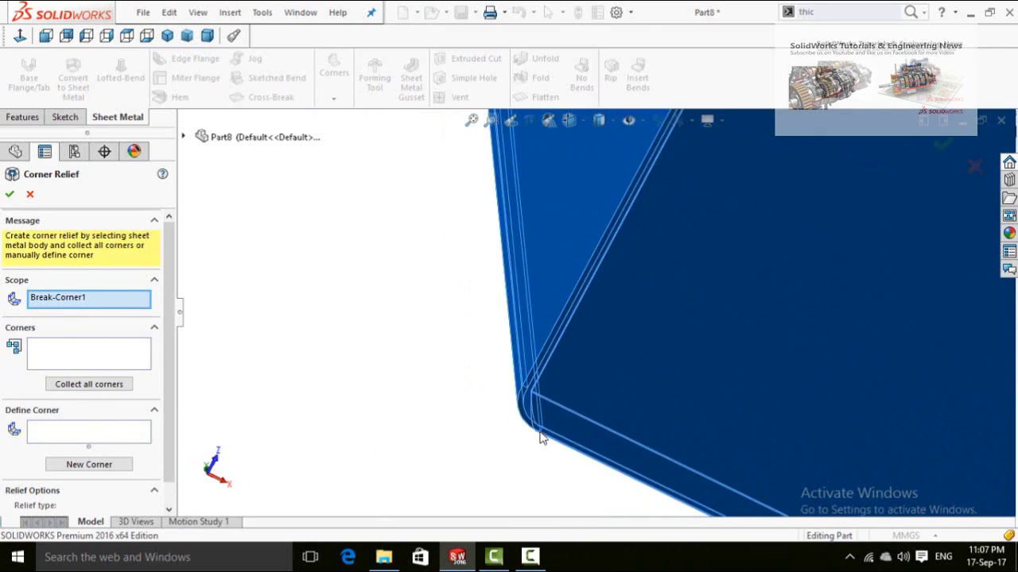
middle_drag(525, 402, 562, 351)
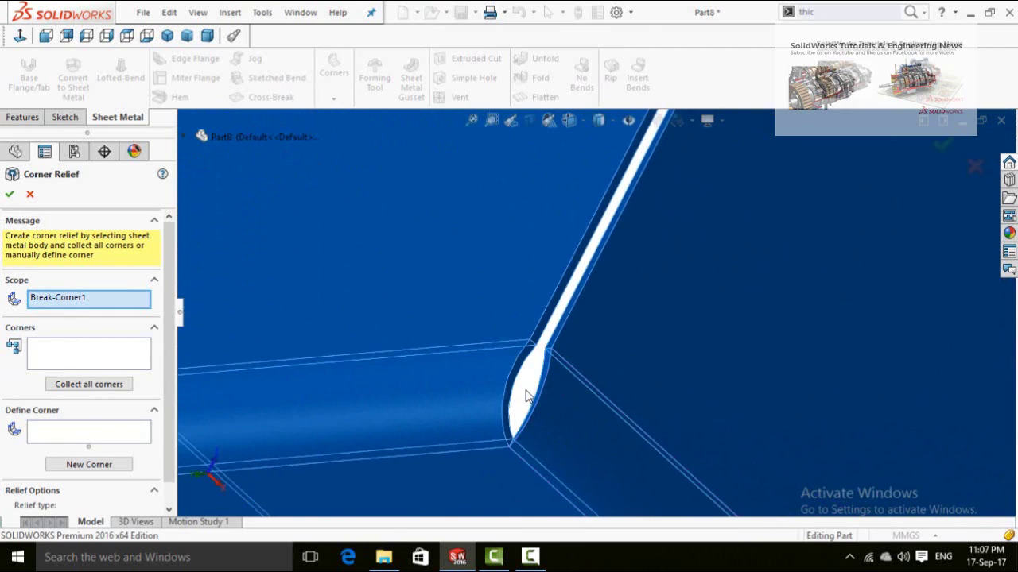
scroll(528, 396, down, 4)
scroll(533, 372, down, 2)
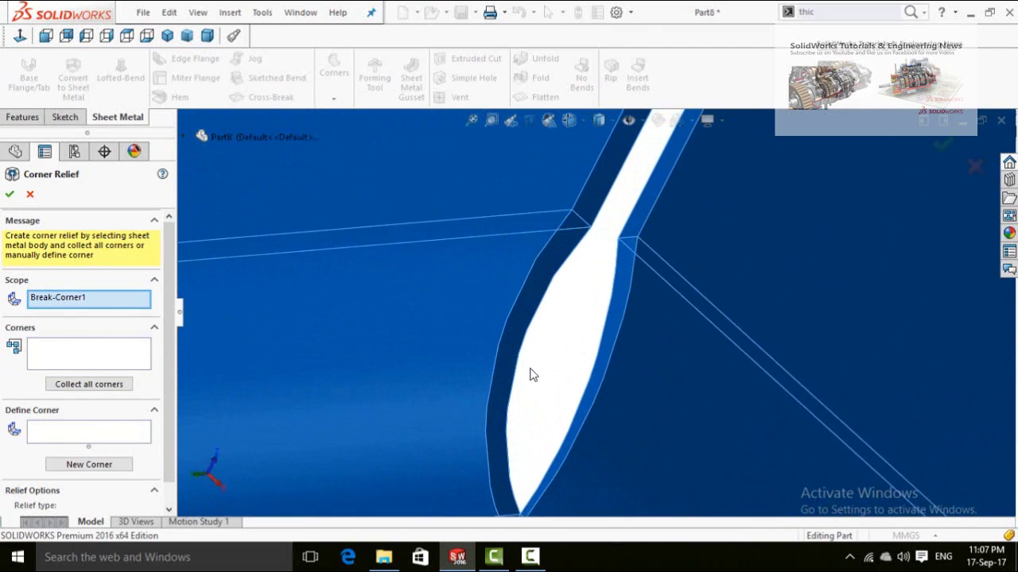
scroll(532, 384, up, 1)
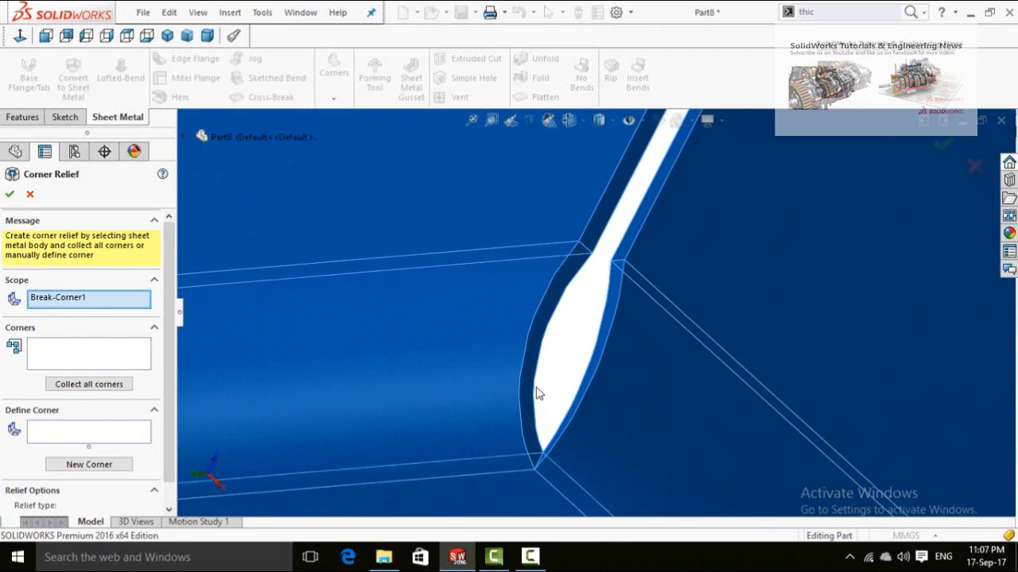
click(67, 386)
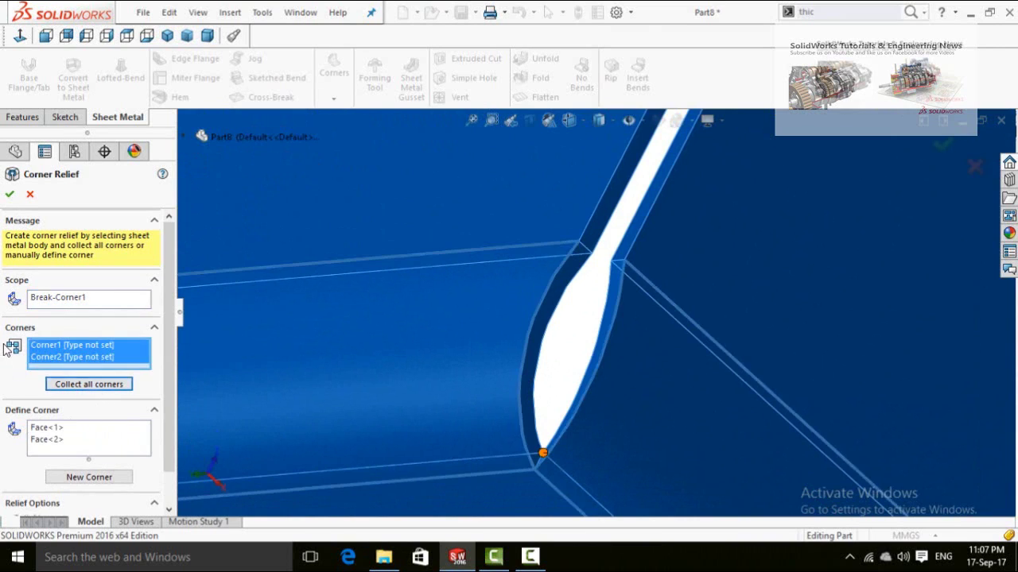
- Set the relief type of both collected corners to Circular with a 1.00 mm radius
scroll(166, 423, down, 2)
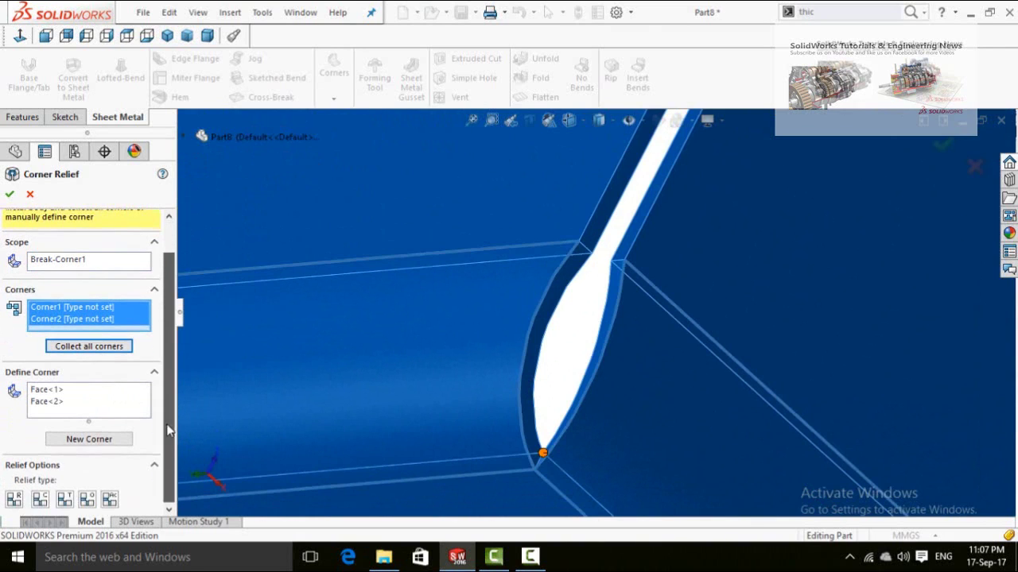
click(43, 496)
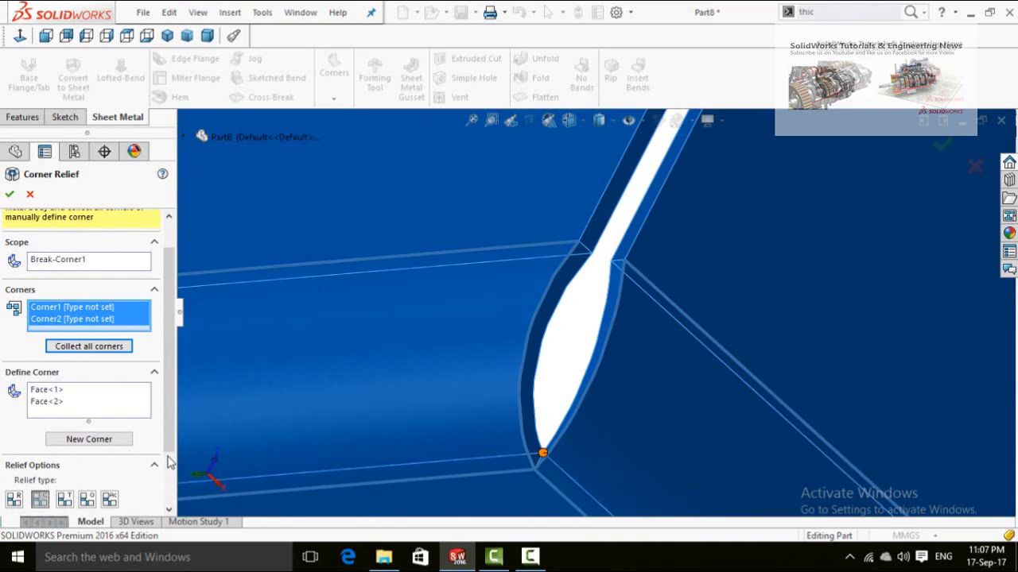
scroll(170, 464, down, 2)
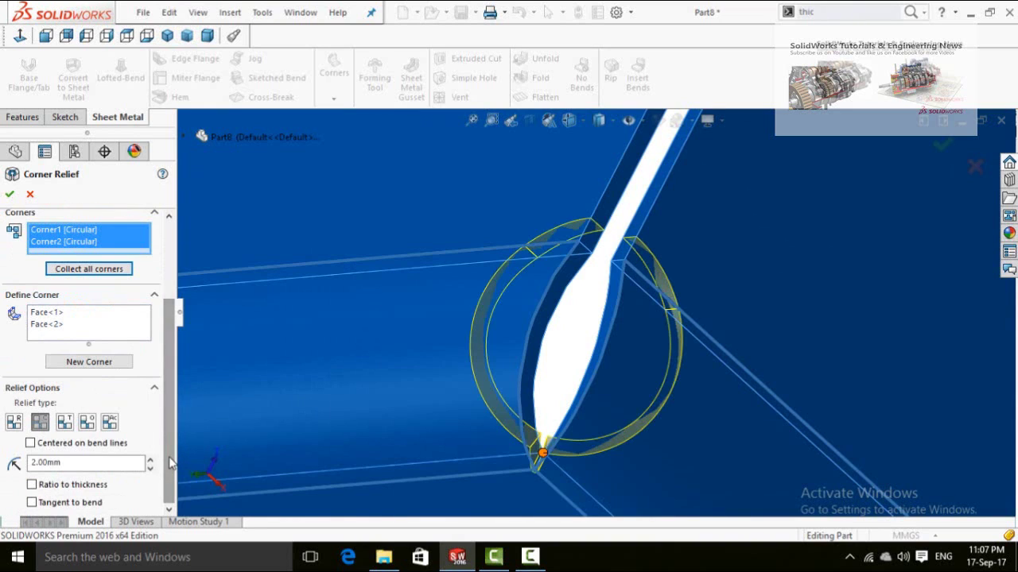
double_click(72, 461)
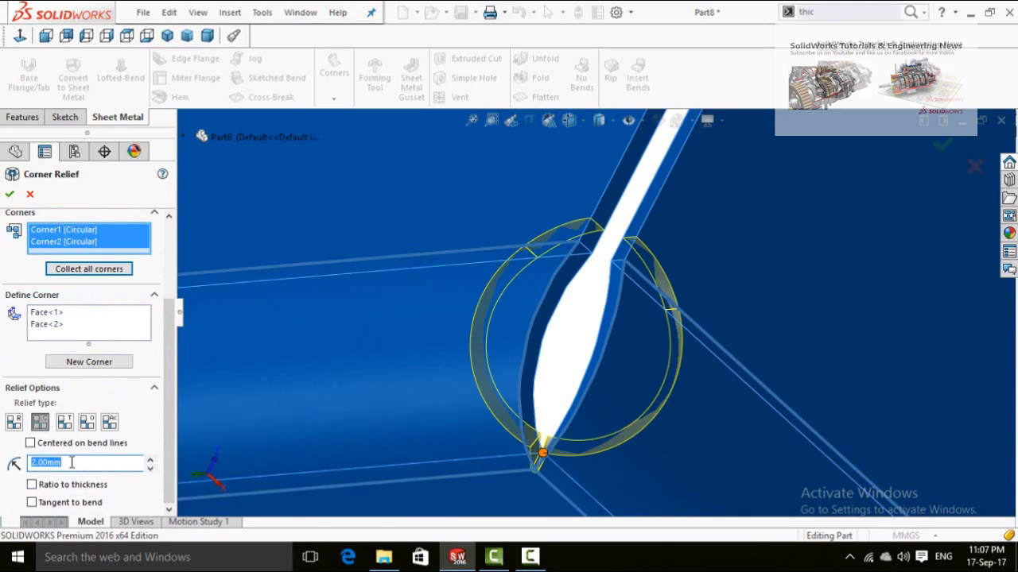
text(1)
key(Return)
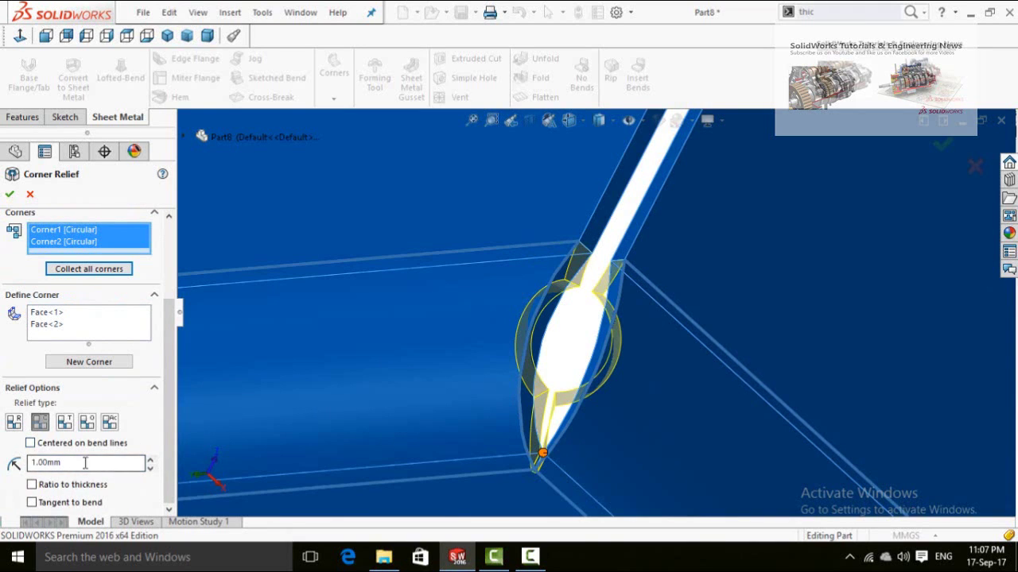
- Set the circular relief radius to 0.10 mm and apply the Corner Relief to both collected corners
double_click(125, 466)
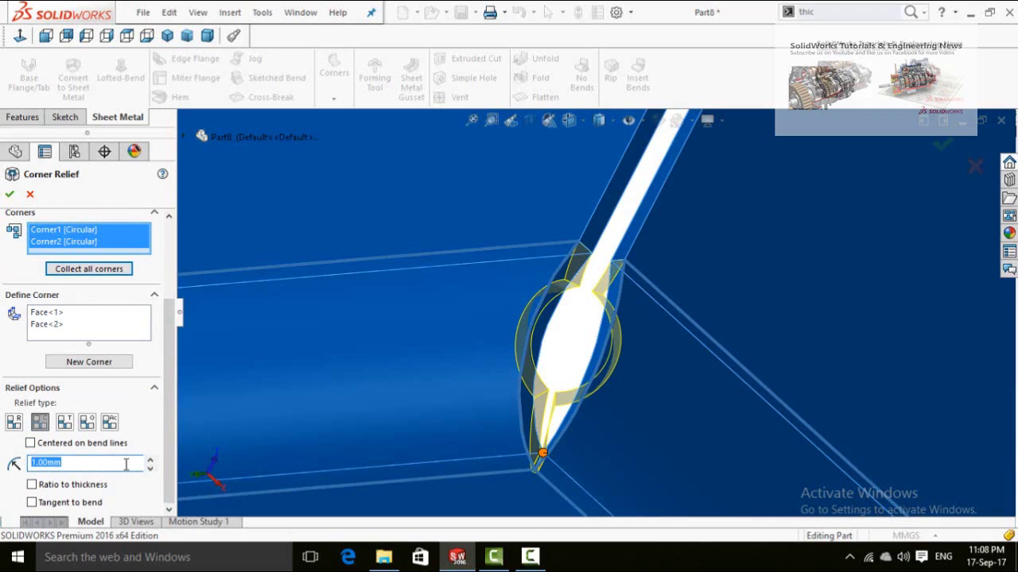
text(0.1)
key(Return)
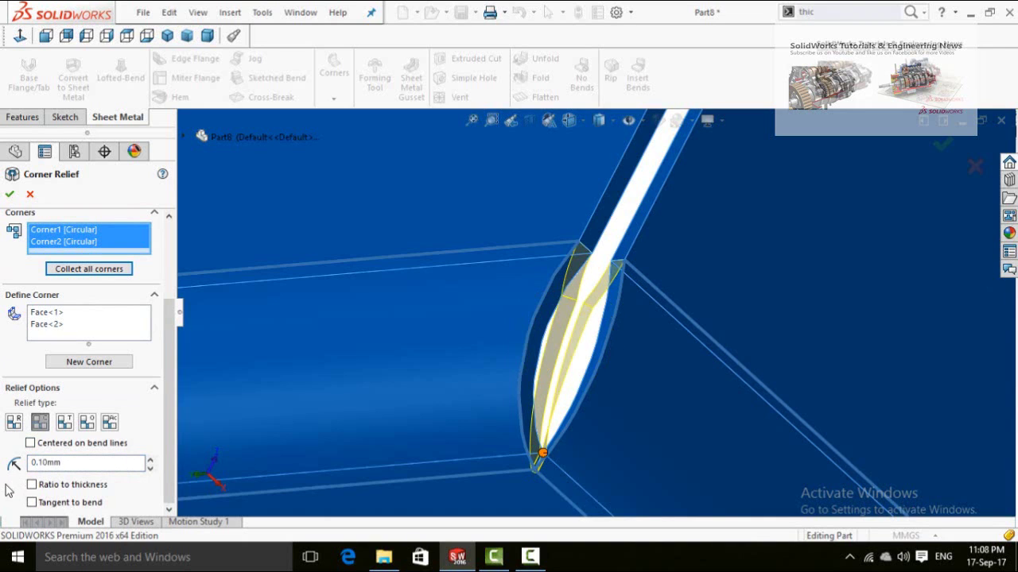
scroll(207, 406, down, 8)
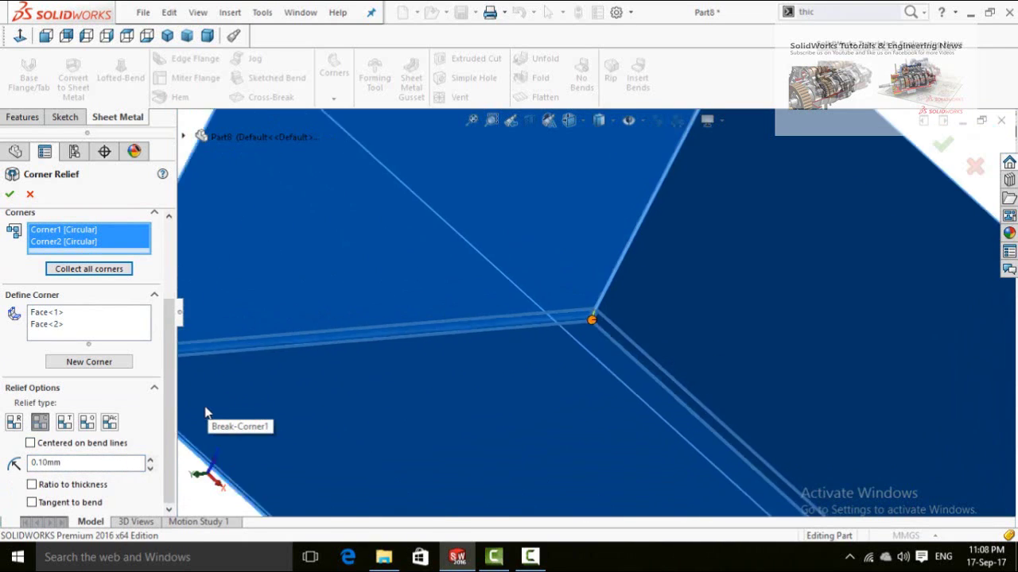
scroll(205, 413, up, 5)
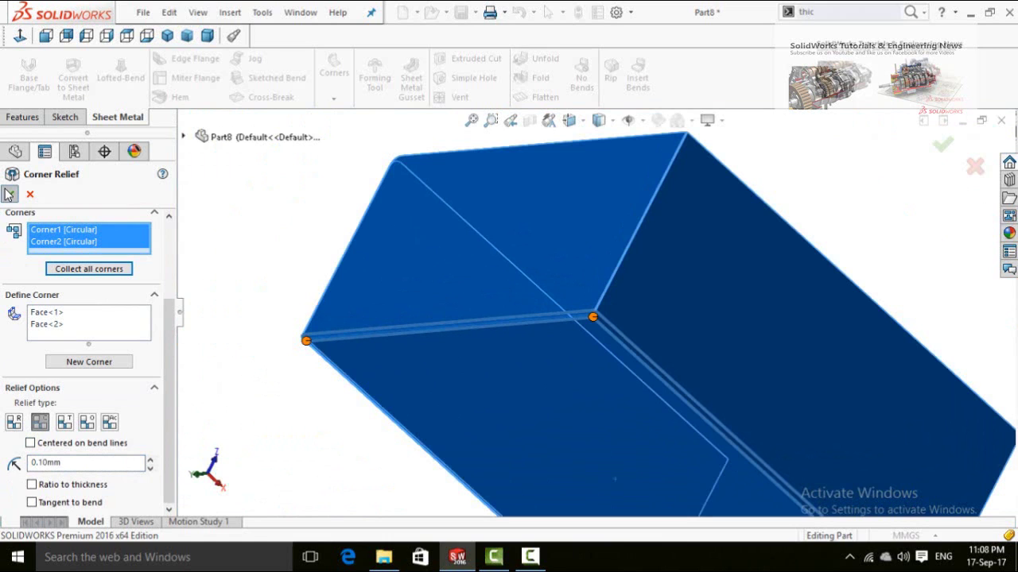
click(10, 194)
- Inspect the relieved corner where the flanges meet the base, and undo the Corner Relief
scroll(578, 329, down, 5)
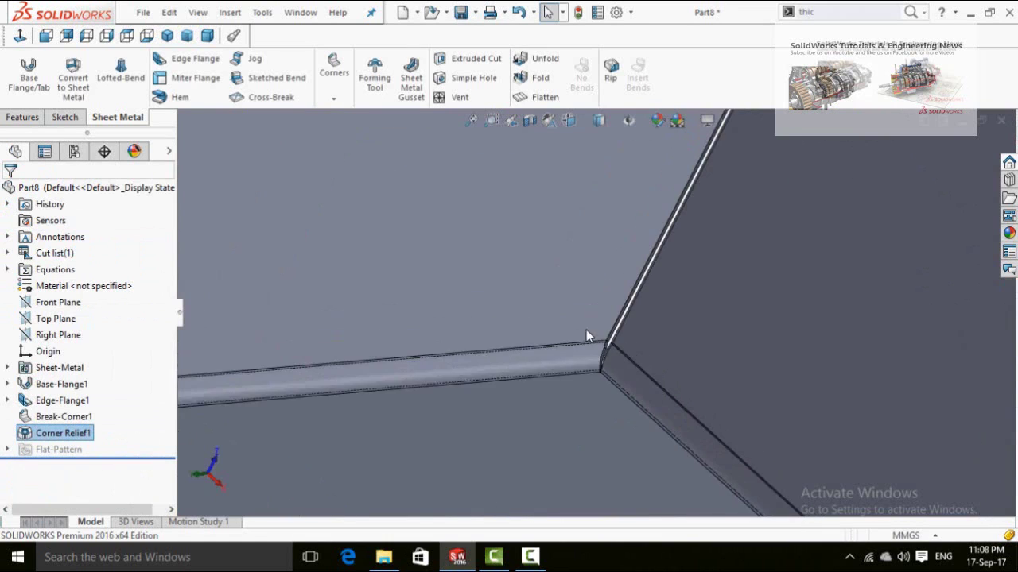
scroll(586, 329, down, 6)
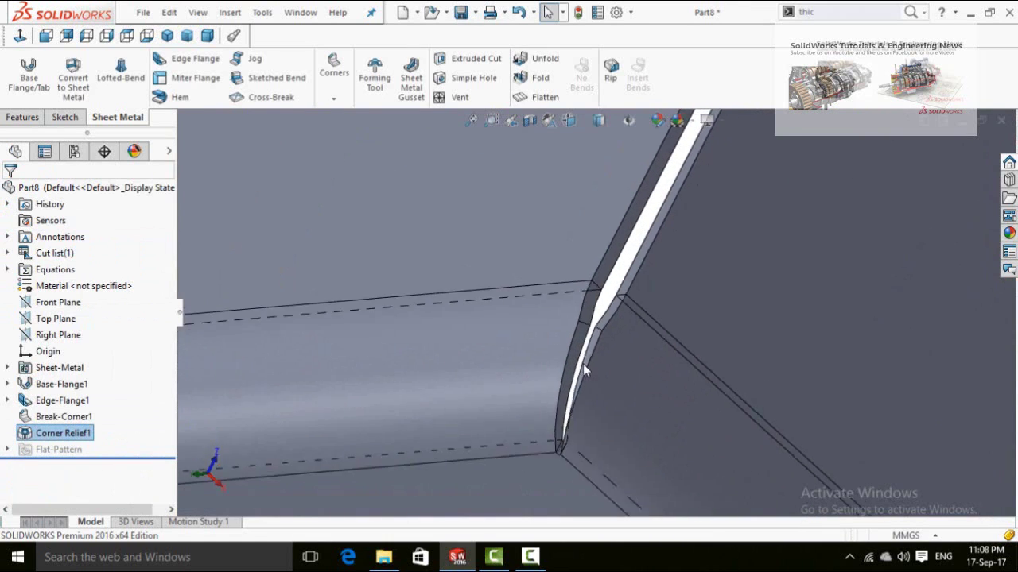
scroll(587, 355, down, 2)
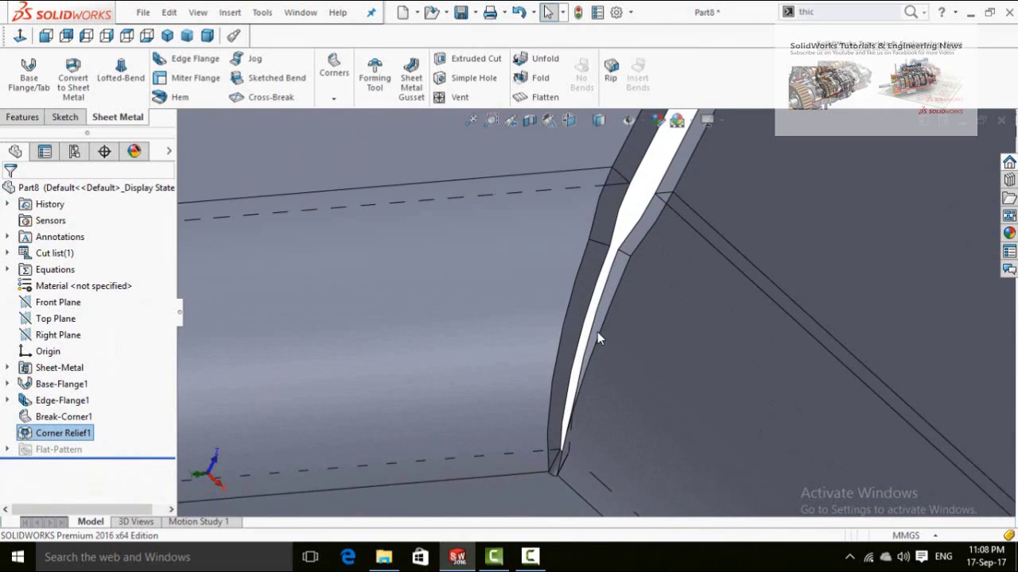
scroll(597, 332, up, 8)
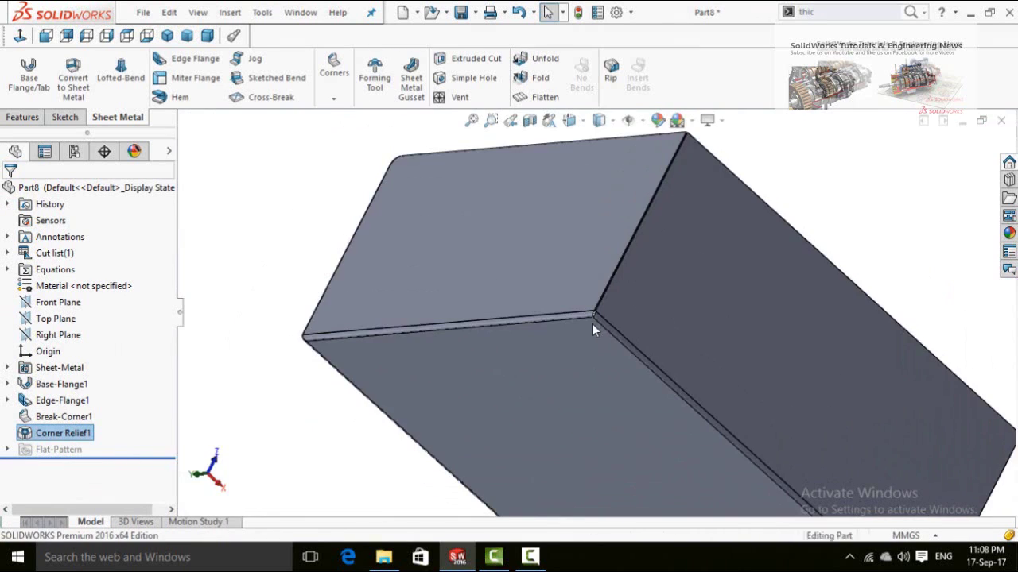
scroll(593, 326, down, 8)
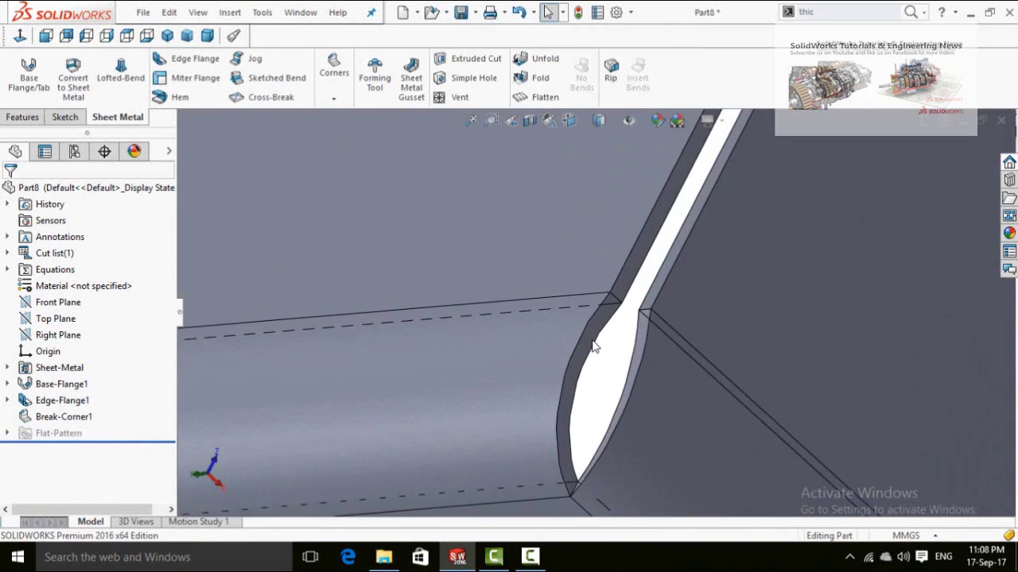
scroll(596, 351, up, 8)
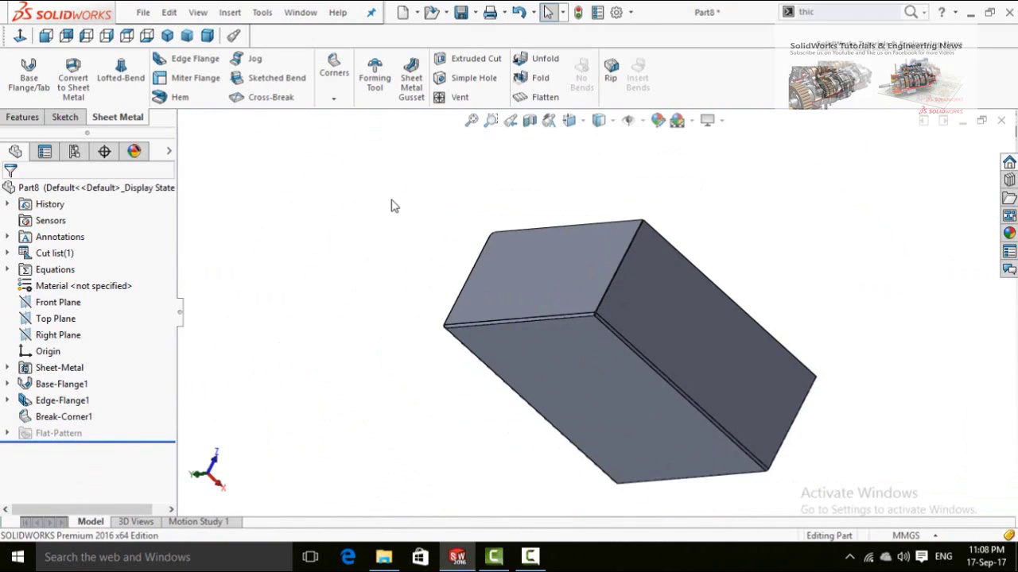
- Start a Sheet Metal Gusset supported by the inner face of the rear flange and the adjoining base face
middle_drag(391, 201, 383, 227)
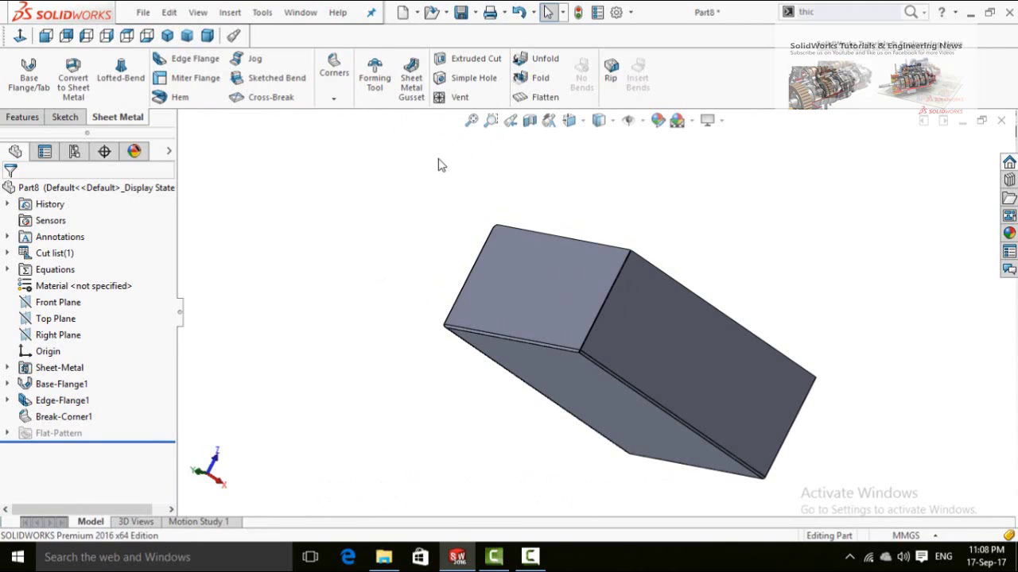
key(ctrl+7)
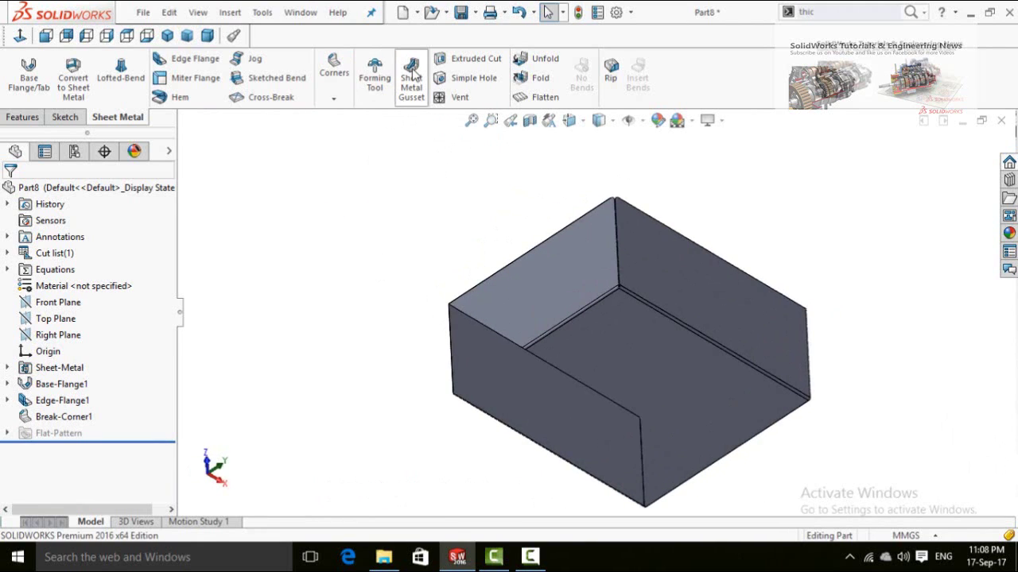
click(412, 76)
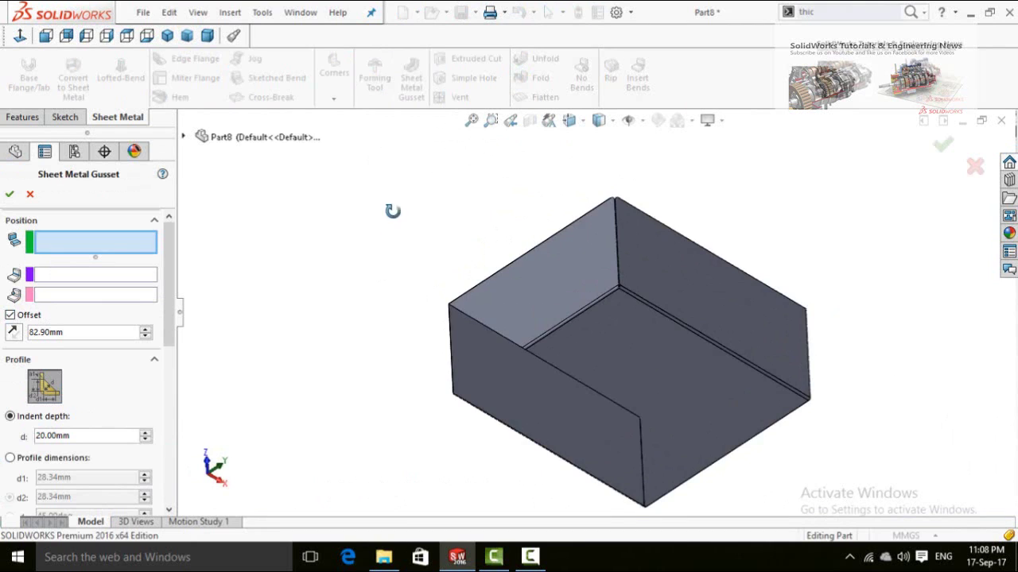
middle_drag(392, 210, 432, 290)
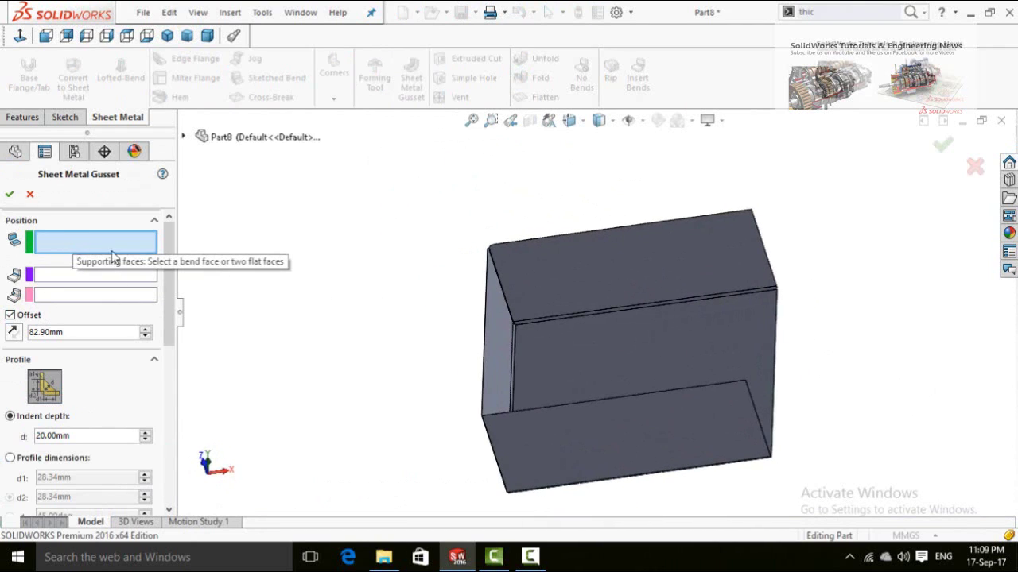
middle_drag(397, 372, 525, 305)
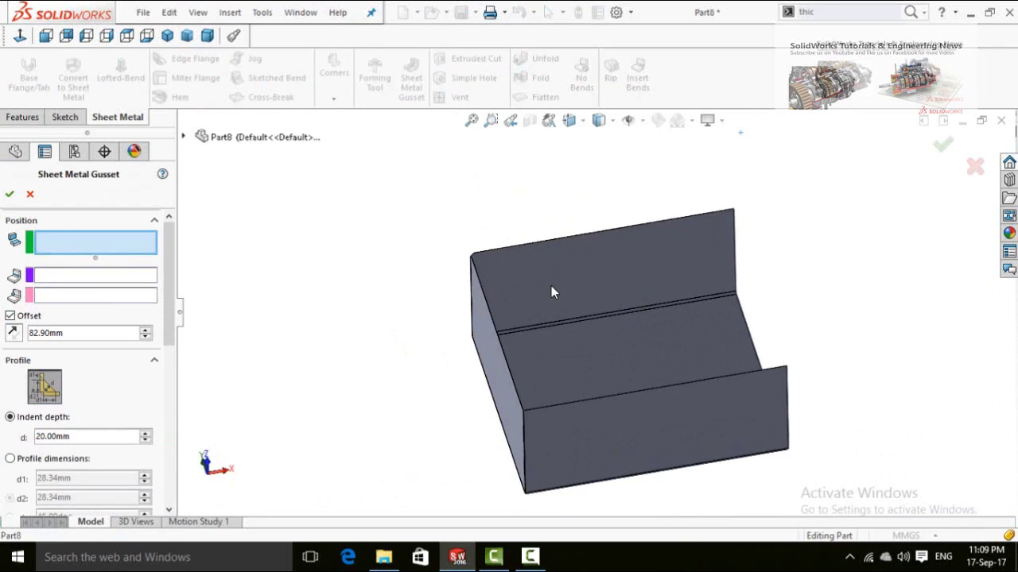
click(551, 286)
click(593, 354)
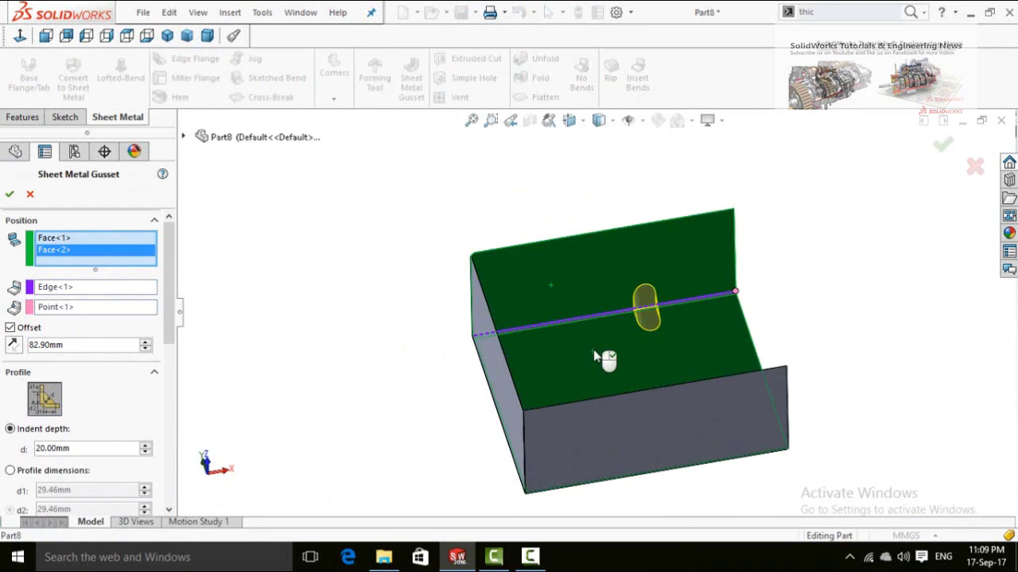
scroll(646, 314, down, 4)
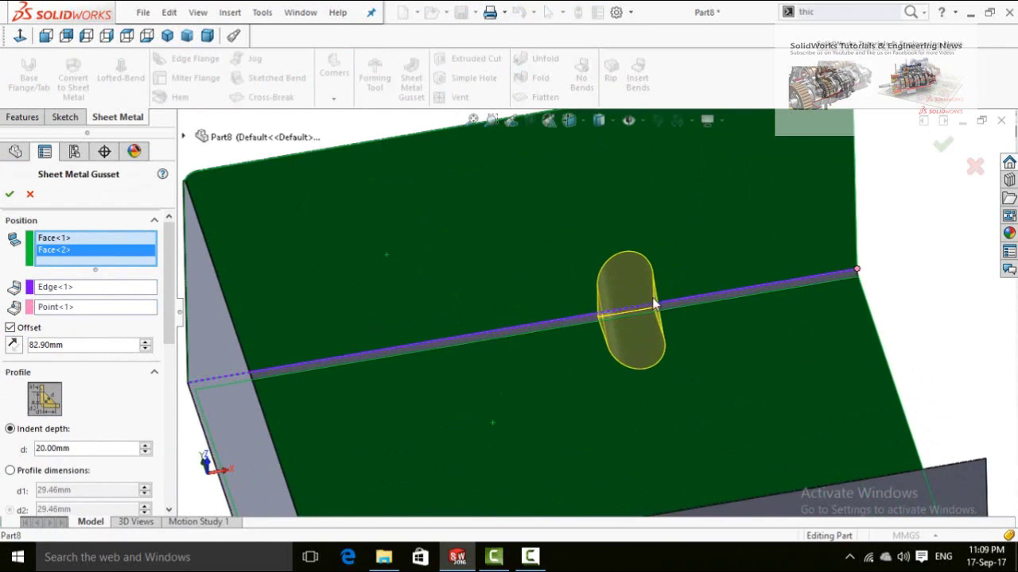
scroll(652, 313, up, 4)
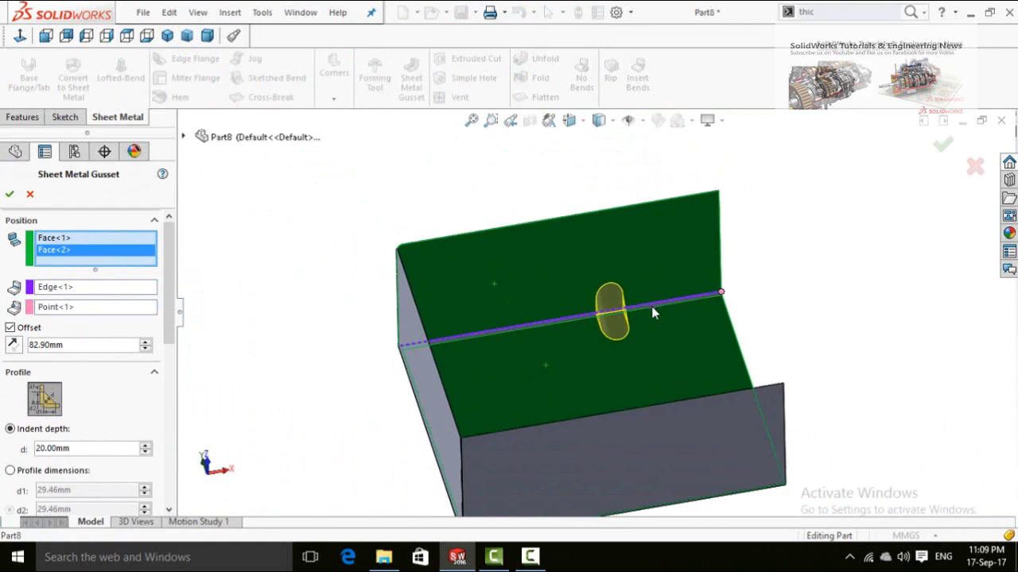
- Set the gusset's offset from the reference point to 102.90 mm
scroll(170, 310, down, 2)
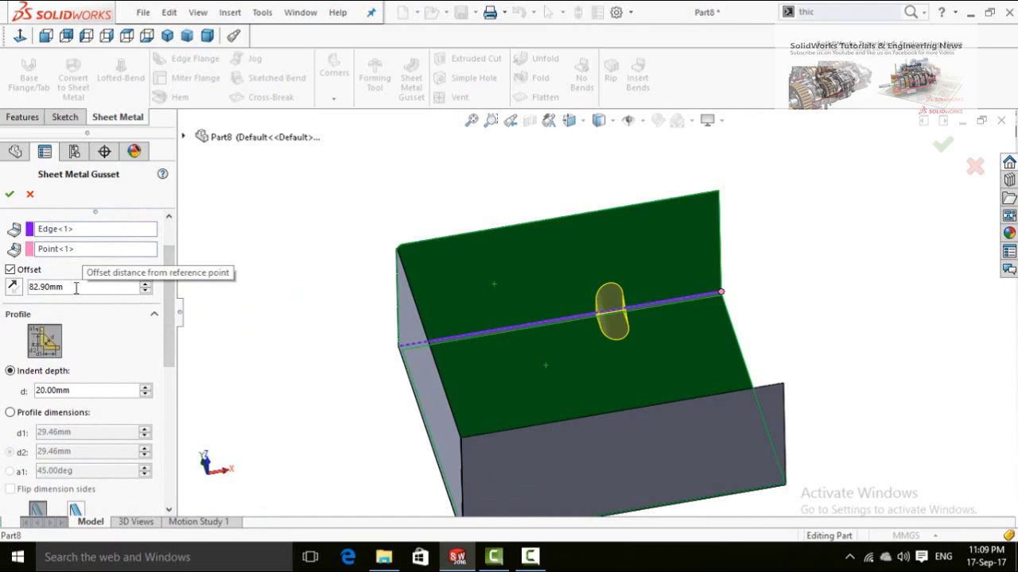
double_click(77, 288)
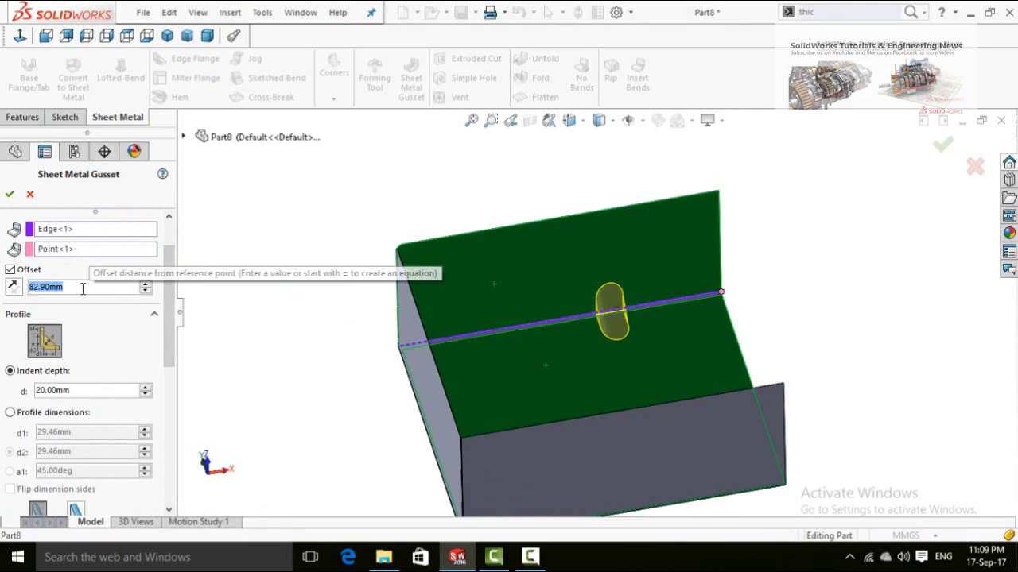
click(148, 285)
click(146, 284)
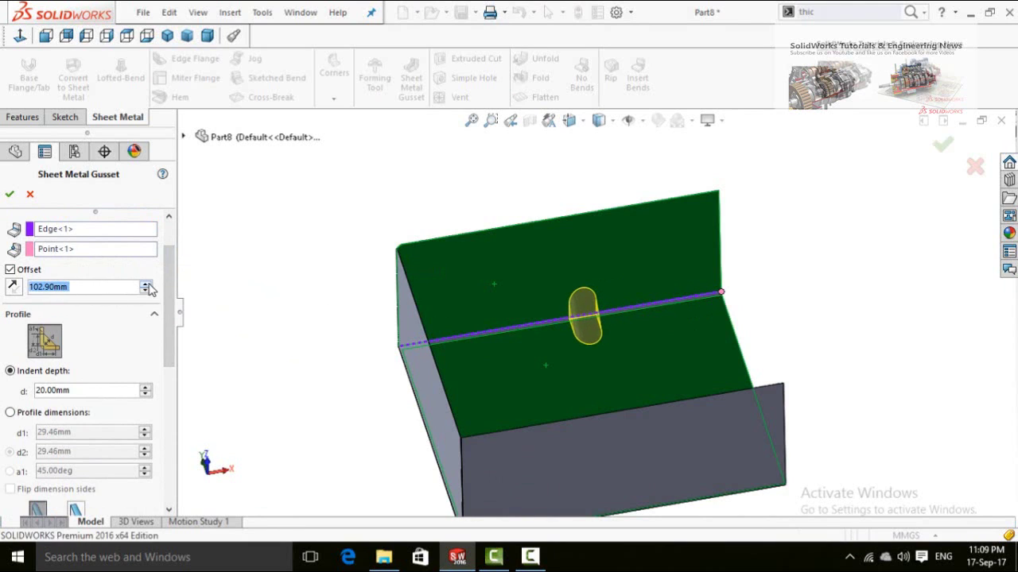
- Define the gusset by profile dimensions and set d1 to 39.46 mm
scroll(169, 344, down, 2)
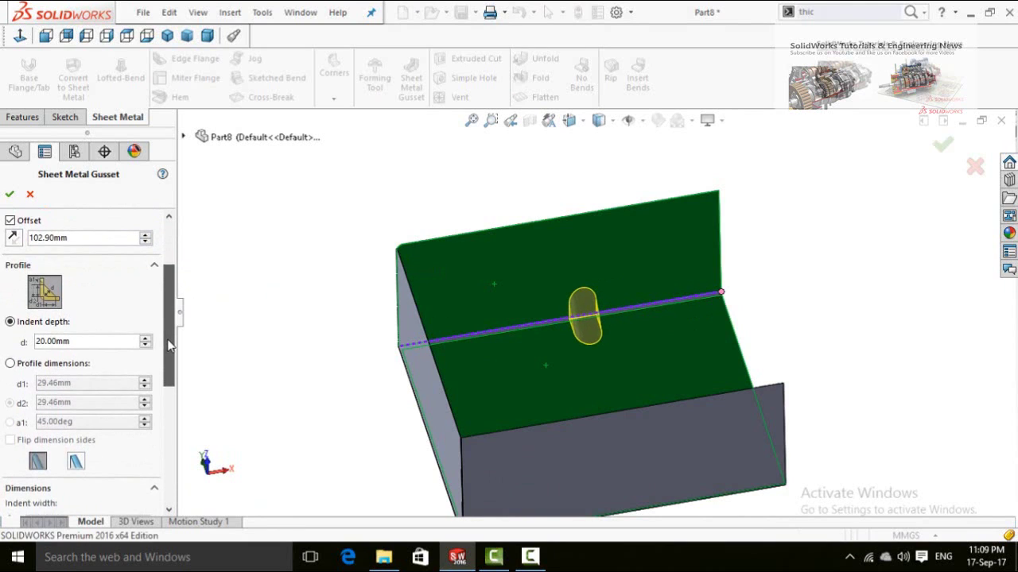
scroll(169, 344, down, 2)
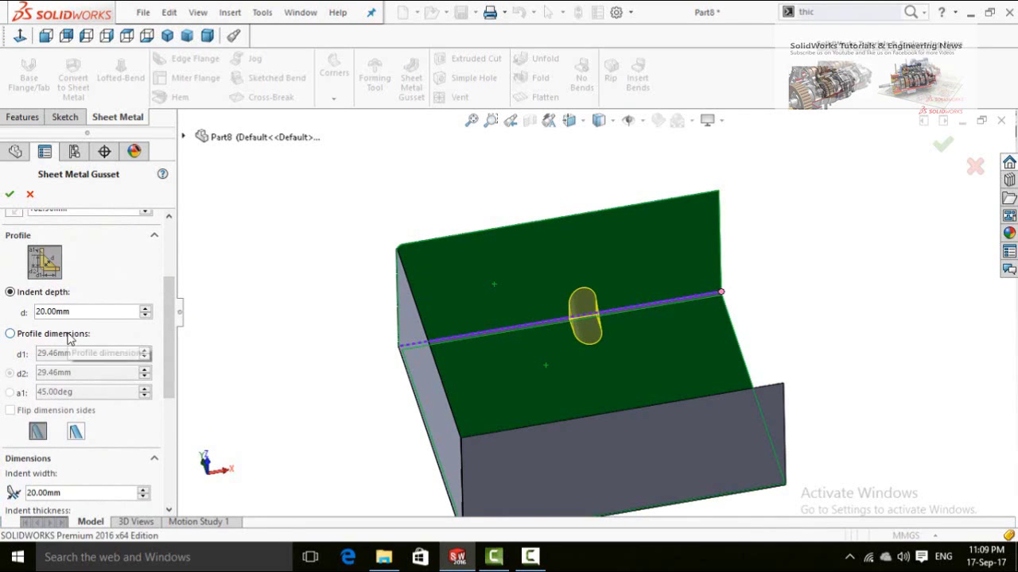
click(10, 334)
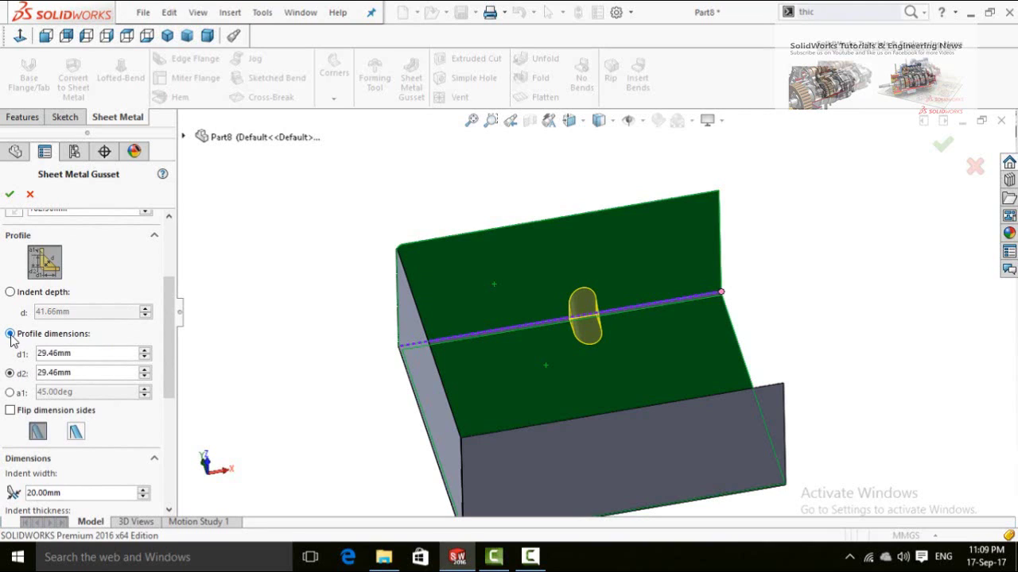
click(124, 354)
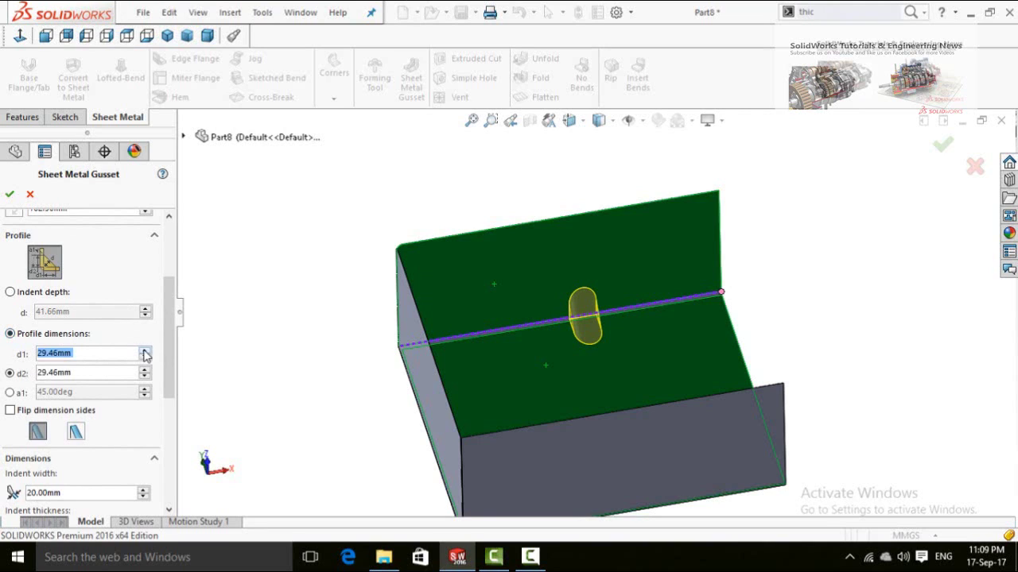
click(146, 351)
click(146, 350)
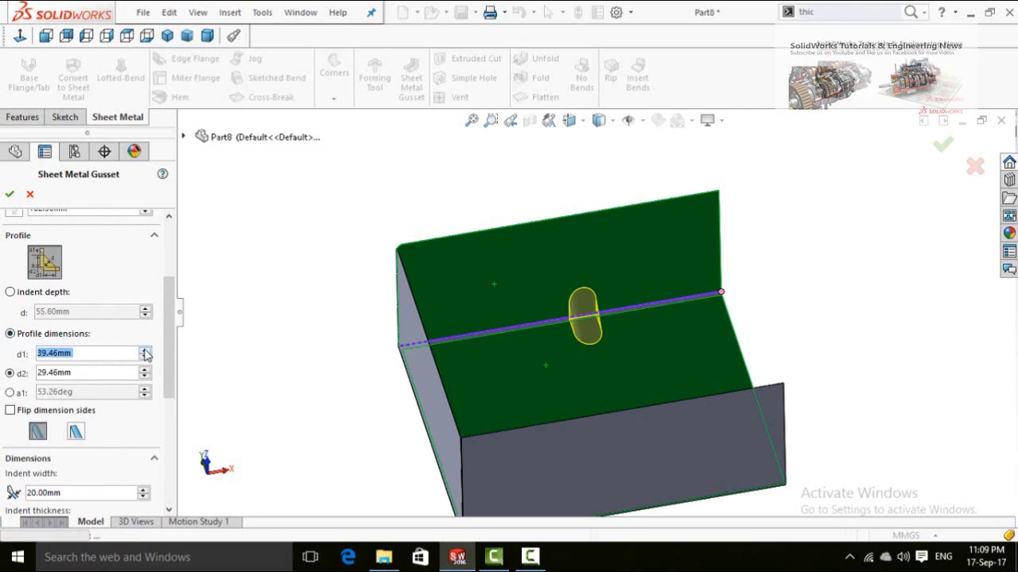
- Define the gusset profile by an indent depth of 69.95 mm and create the gusset with the remaining options unchanged
click(10, 292)
scroll(172, 392, down, 2)
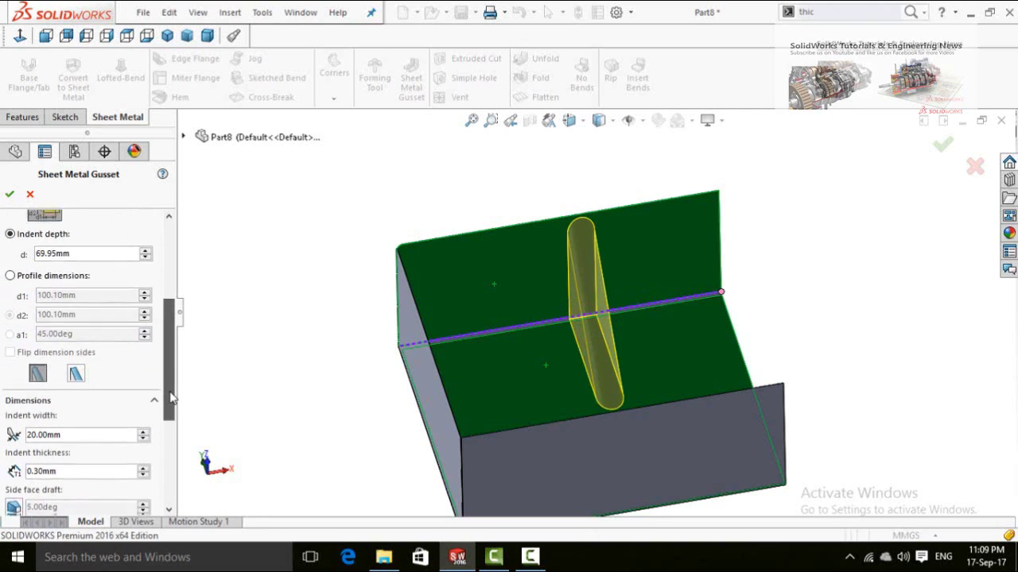
scroll(171, 397, down, 1)
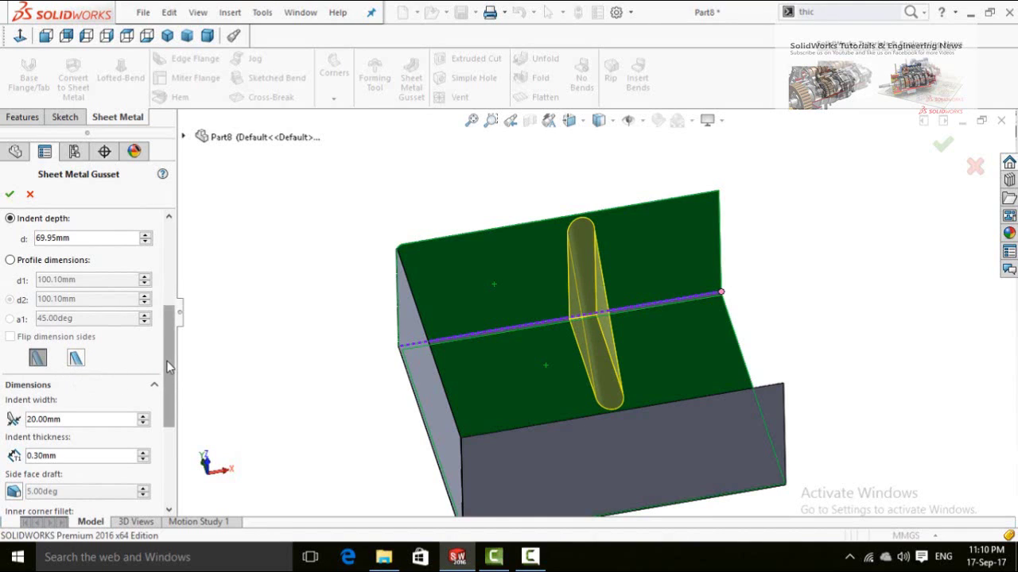
drag(166, 367, 169, 401)
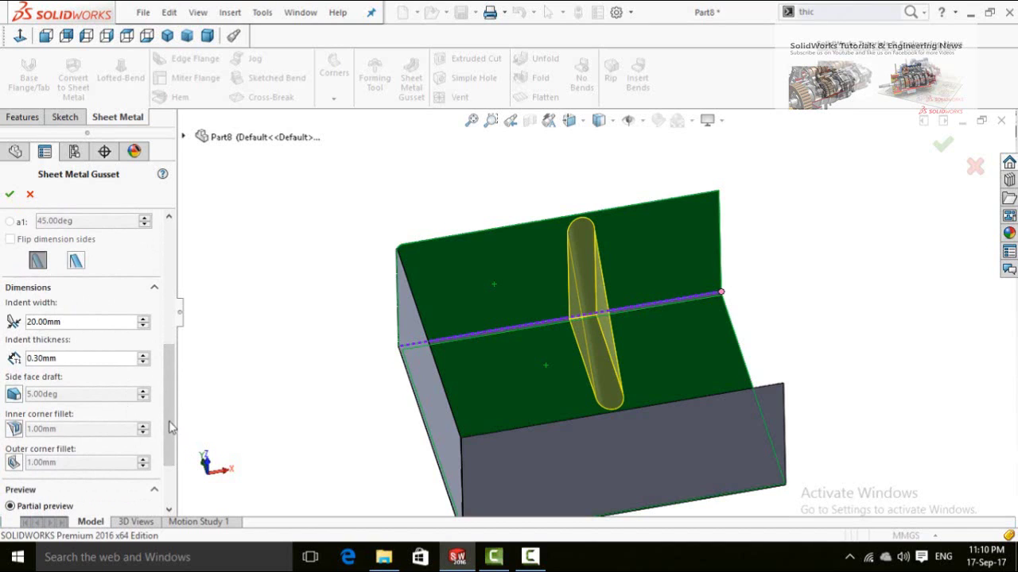
drag(170, 427, 170, 474)
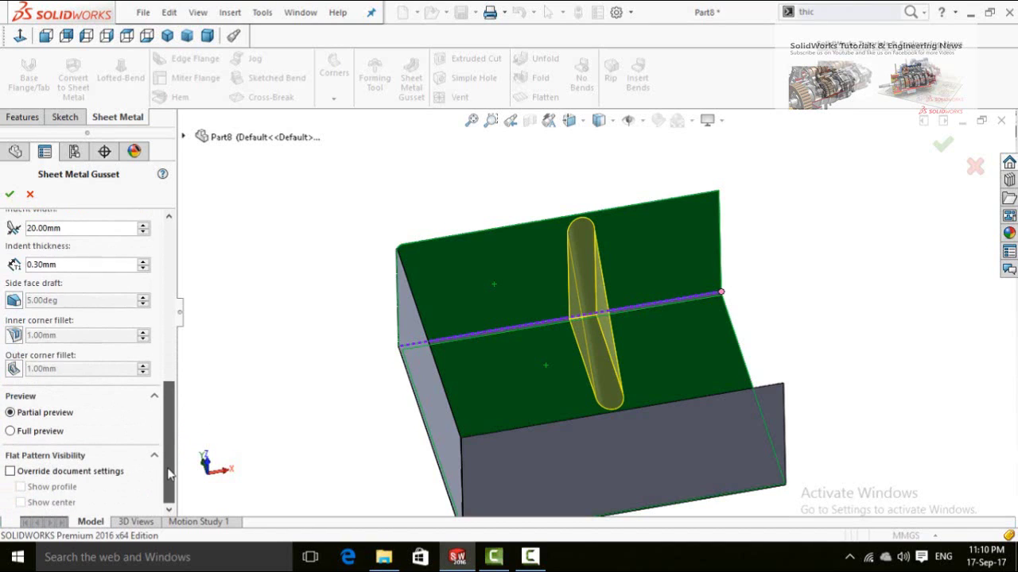
click(9, 195)
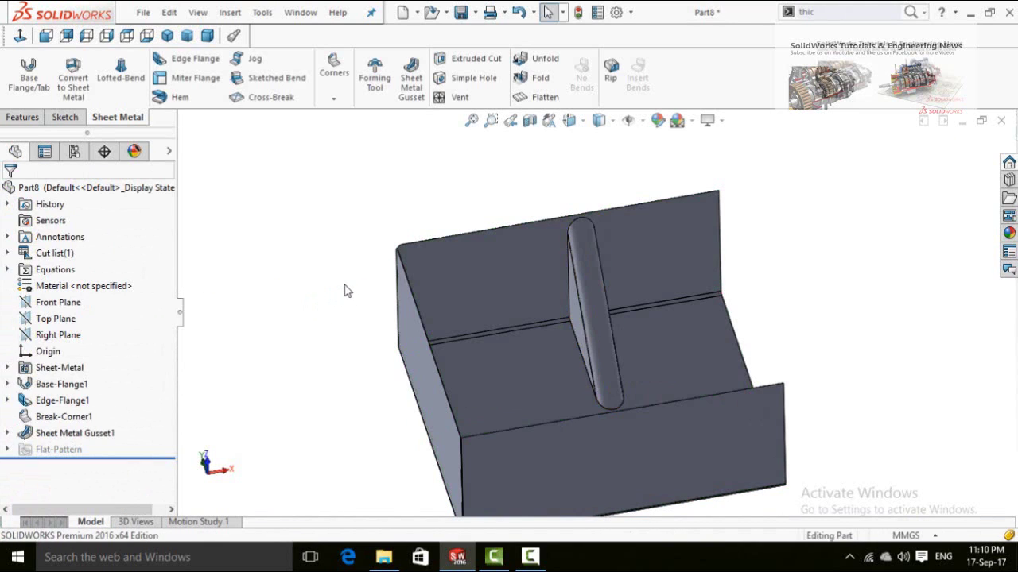
- Flatten the sheet metal part with the gusset to display its flat pattern
middle_drag(345, 291, 372, 210)
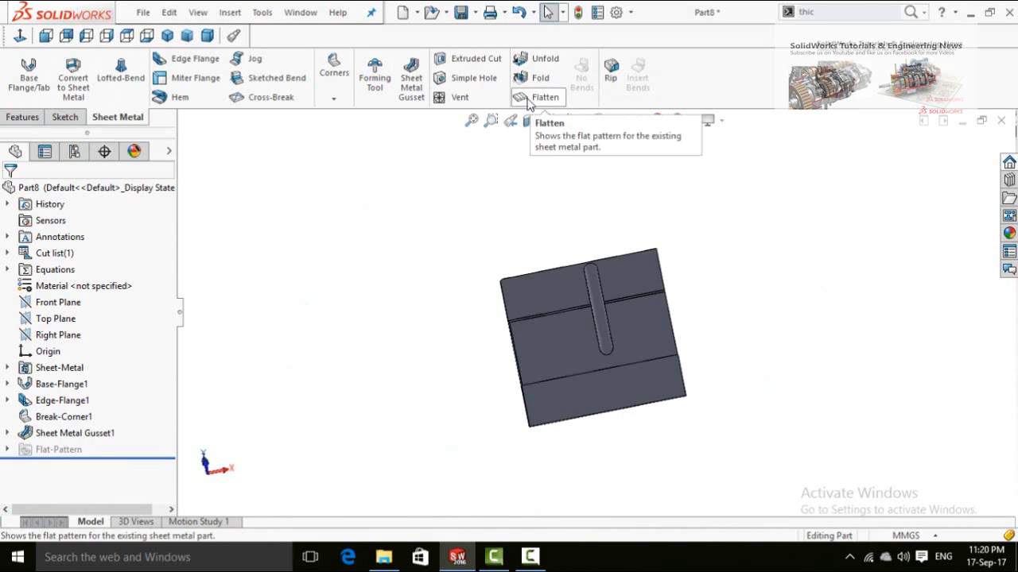
middle_drag(514, 252, 438, 326)
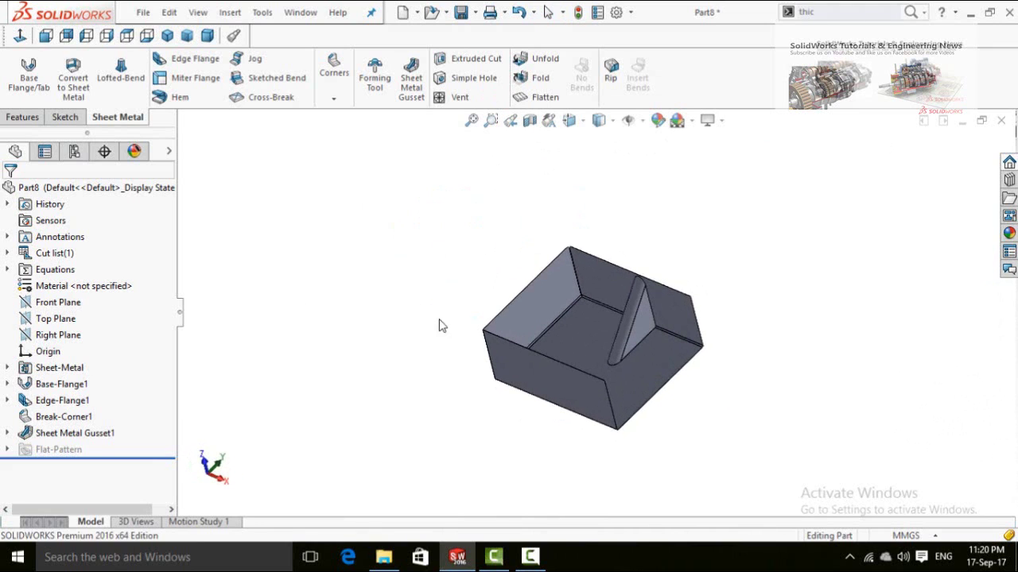
click(538, 101)
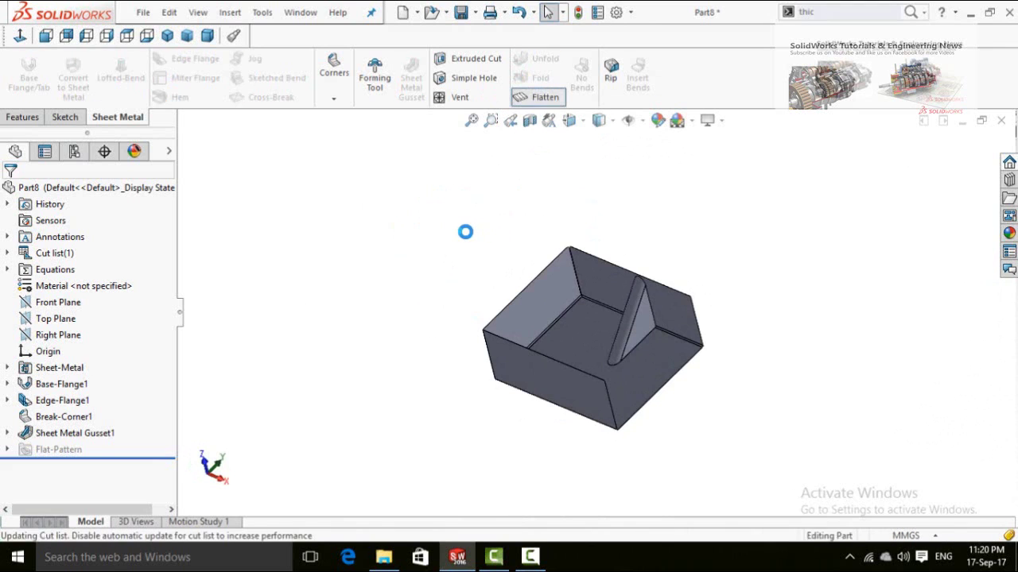
middle_drag(440, 341, 448, 376)
scroll(574, 371, down, 3)
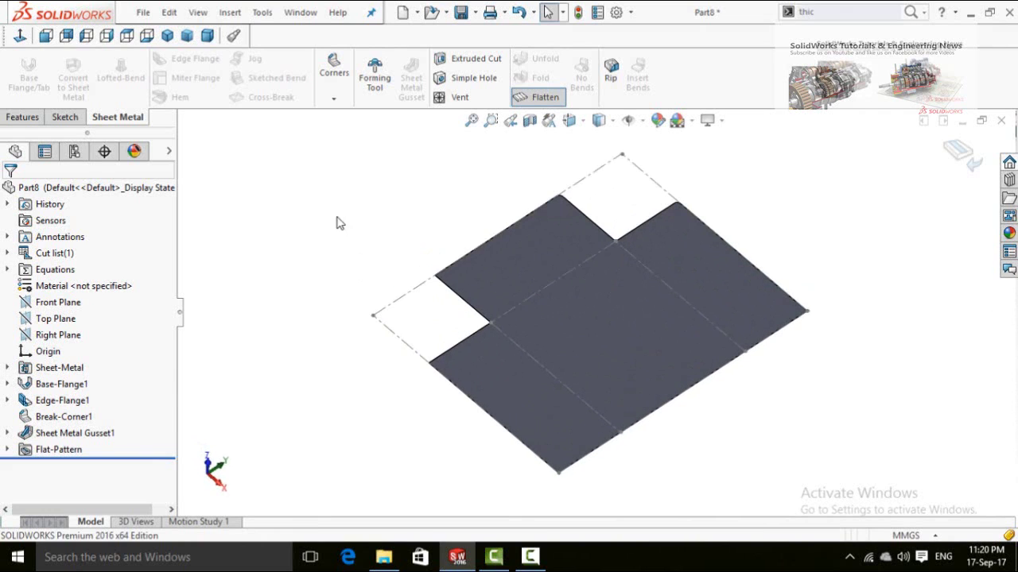
- Place a reference dimension along the full length of the flat pattern's bounding edge beside the side flange
click(66, 117)
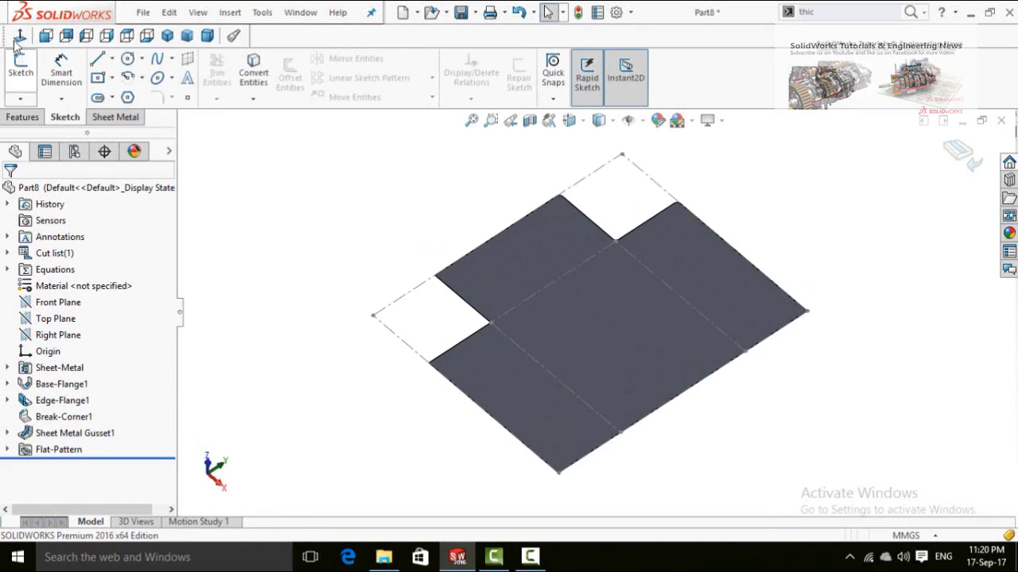
click(61, 70)
click(62, 73)
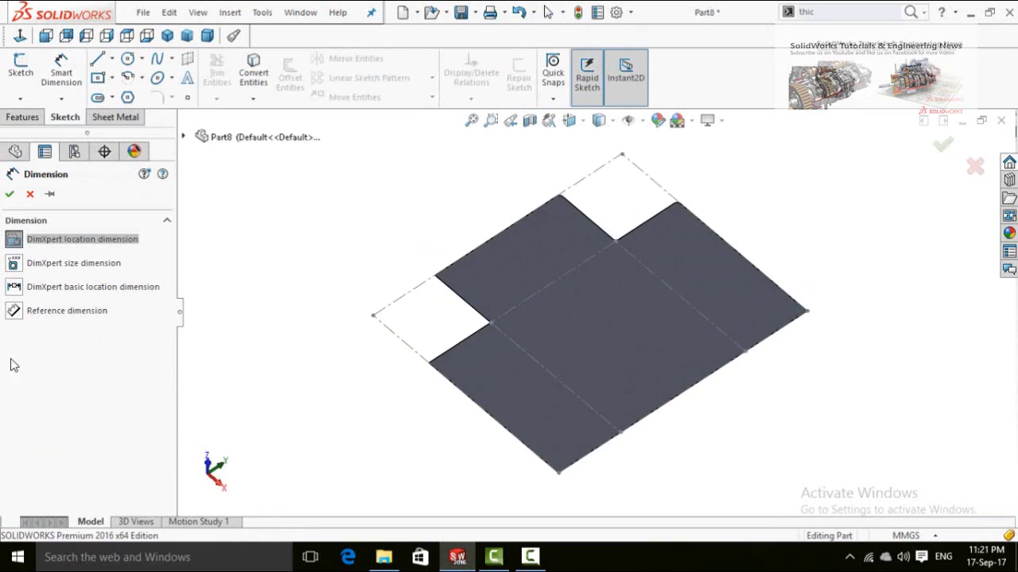
click(14, 313)
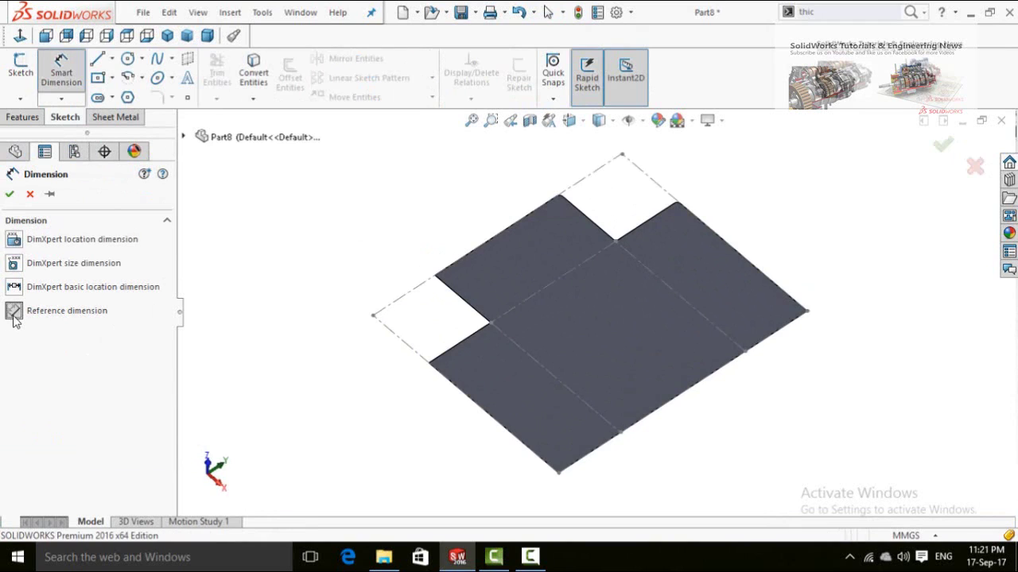
scroll(415, 391, up, 2)
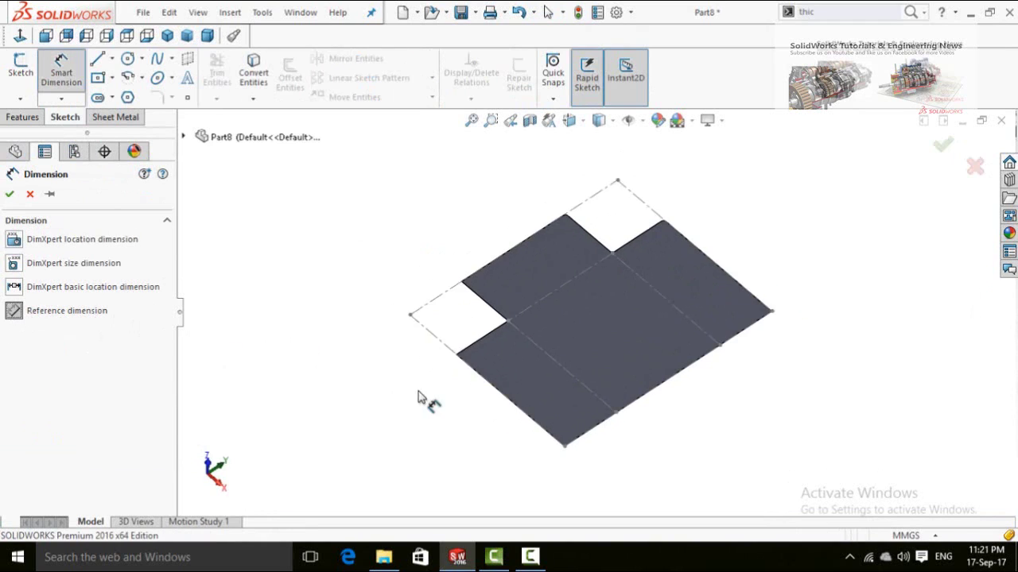
click(511, 377)
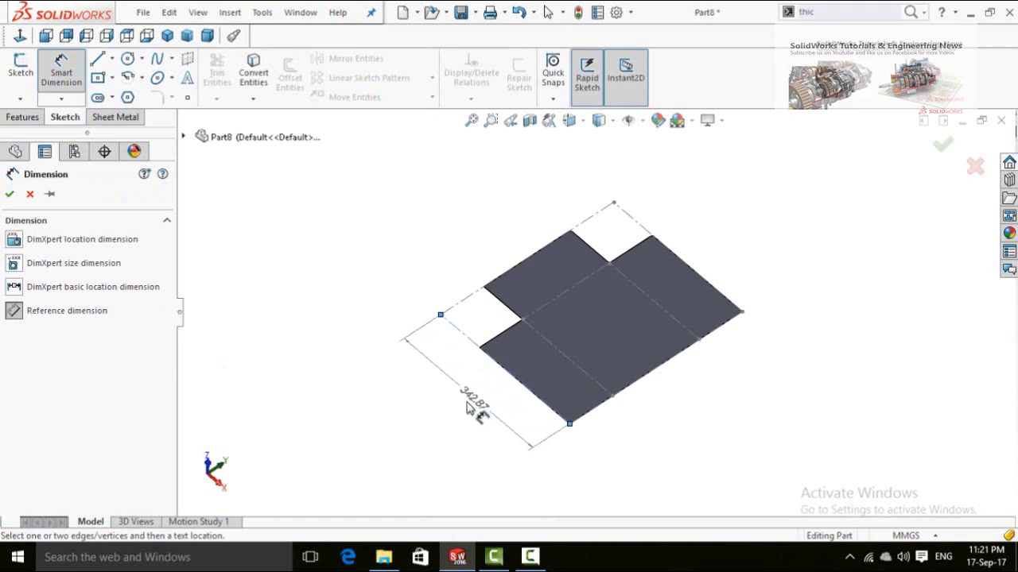
click(460, 408)
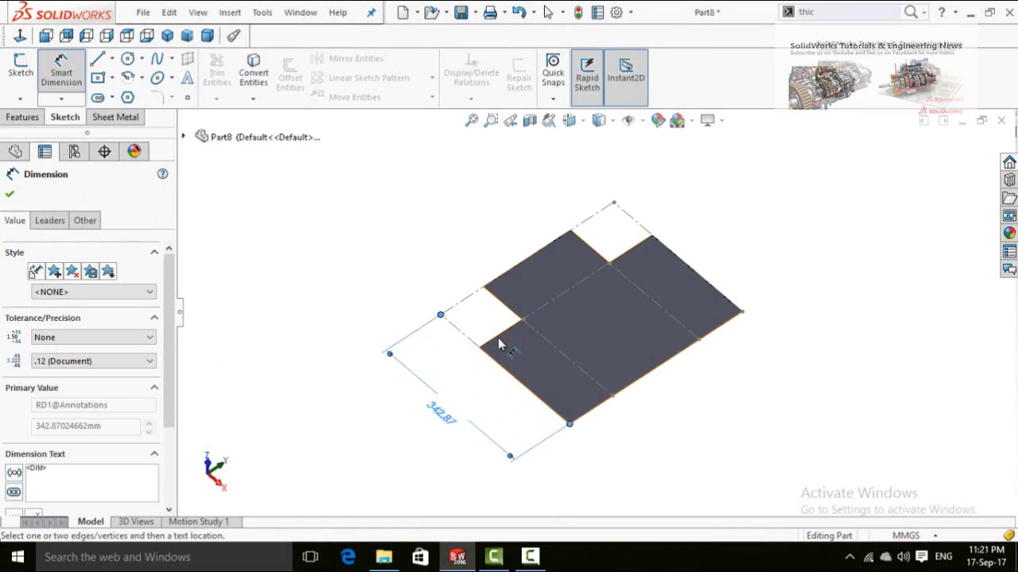
- Add a second reference dimension from the side flange's notch edge to its far corner and finish dimensioning
click(497, 337)
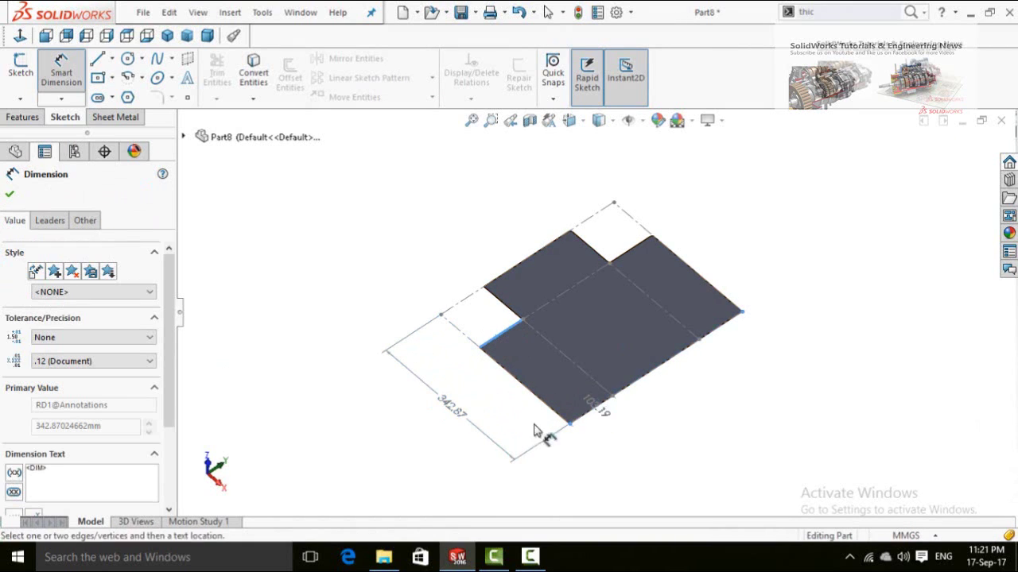
click(474, 408)
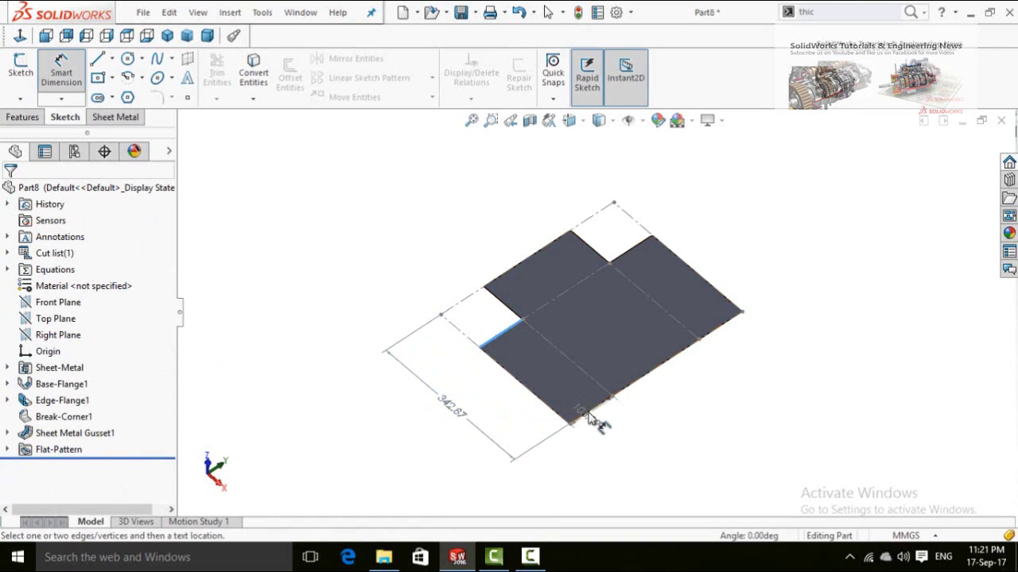
click(457, 409)
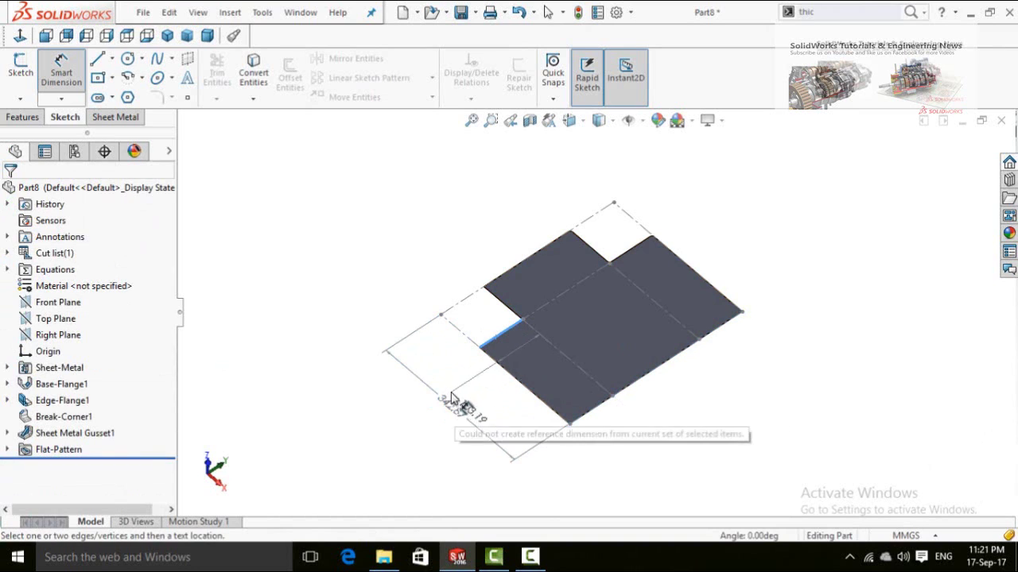
scroll(559, 401, down, 1)
middle_drag(480, 403, 500, 421)
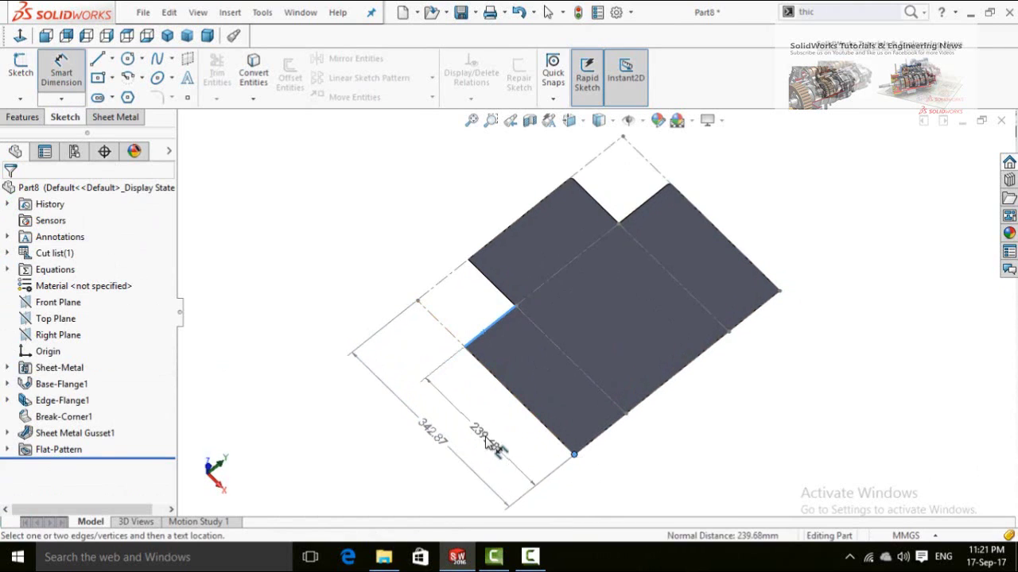
click(509, 457)
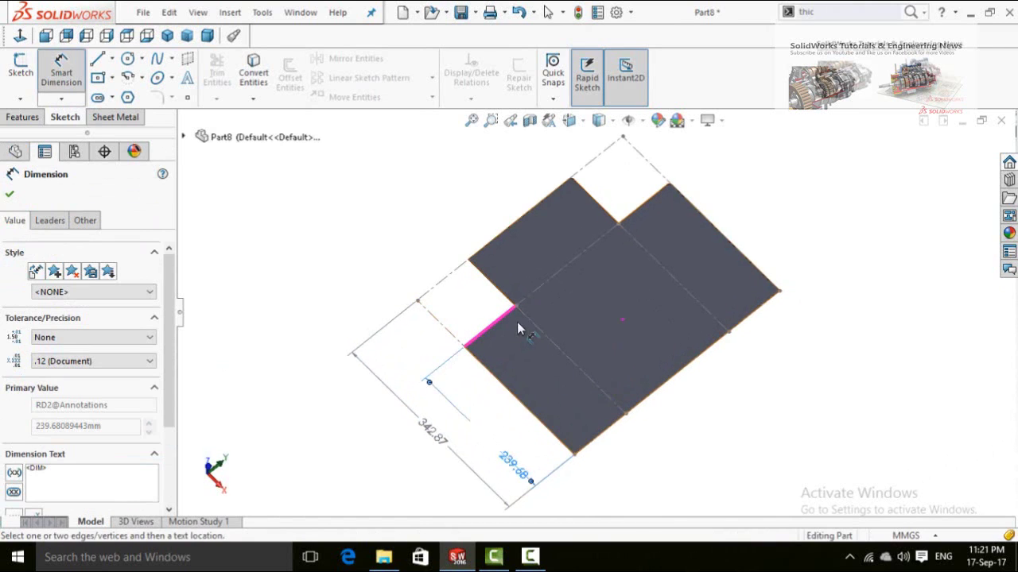
scroll(518, 324, up, 1)
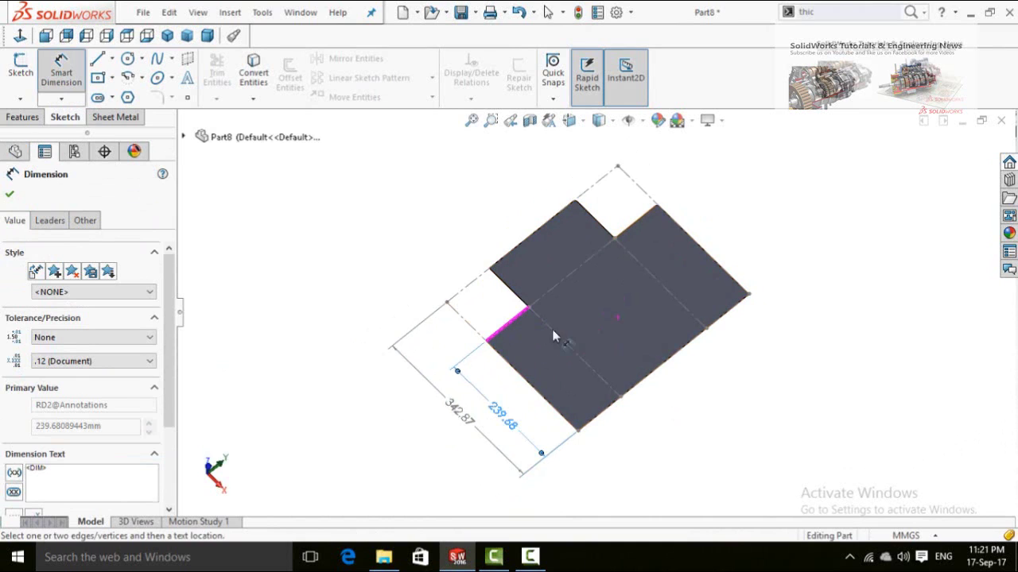
click(10, 194)
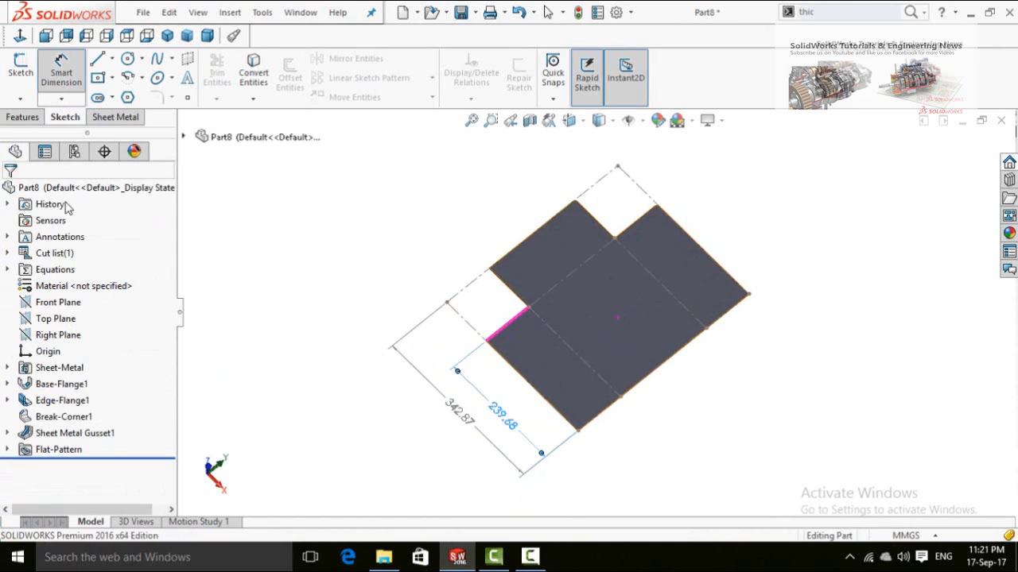
key(z)
key(z)
drag(613, 415, 428, 368)
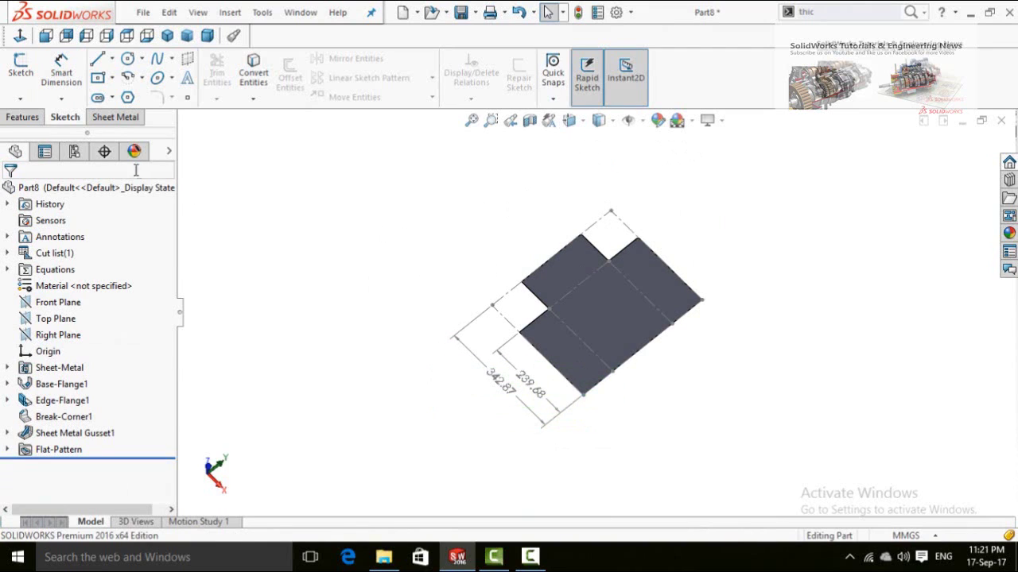
- Exit the flat pattern and delete the sheet metal gusset from the folded part
click(107, 117)
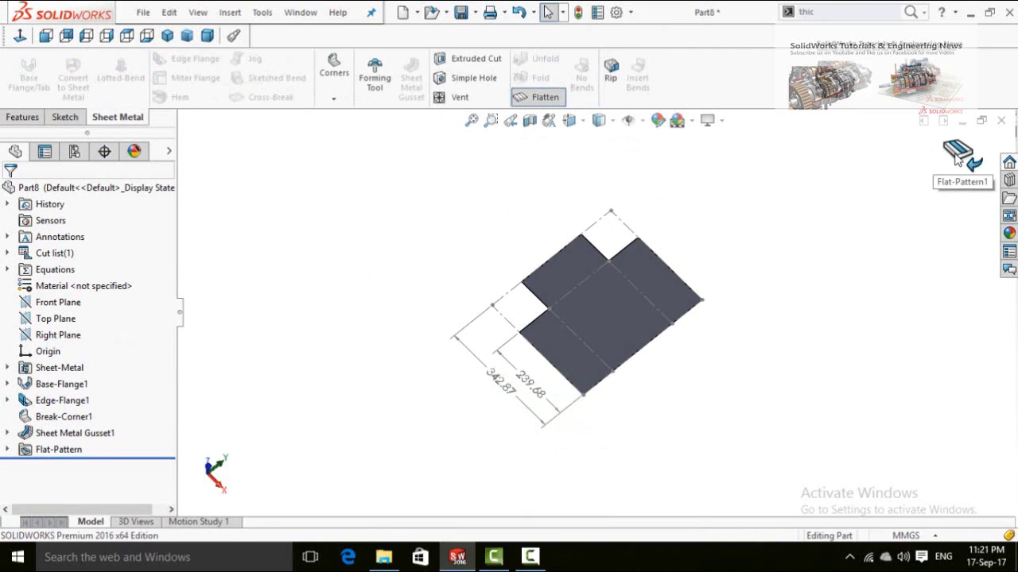
click(956, 159)
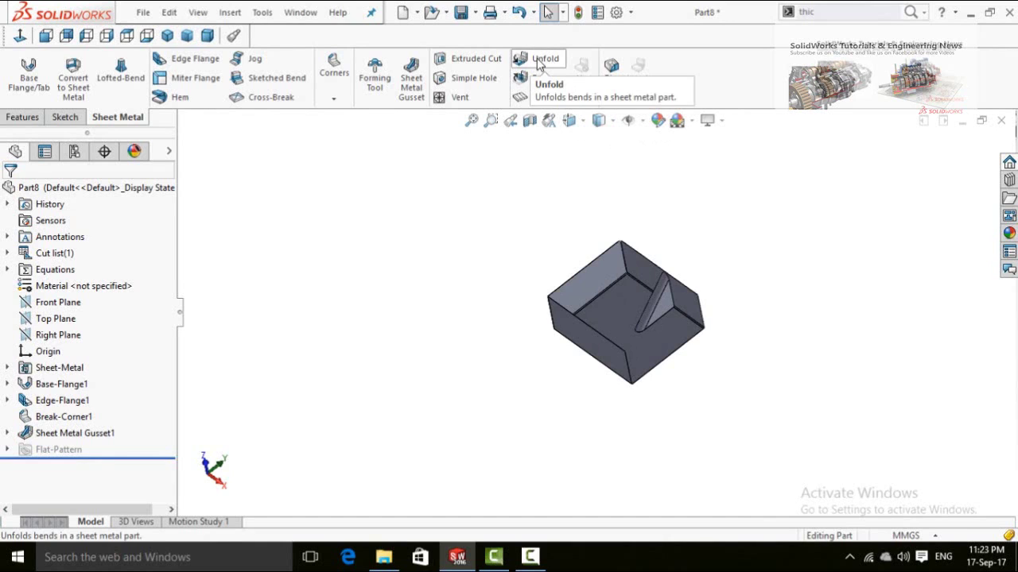
middle_drag(738, 294, 707, 366)
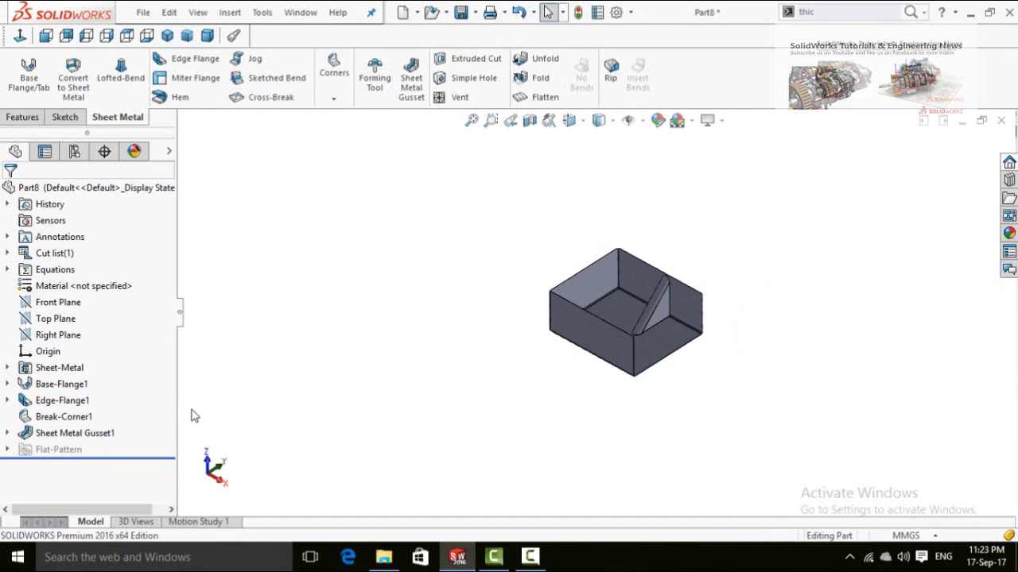
right_click(63, 432)
click(108, 345)
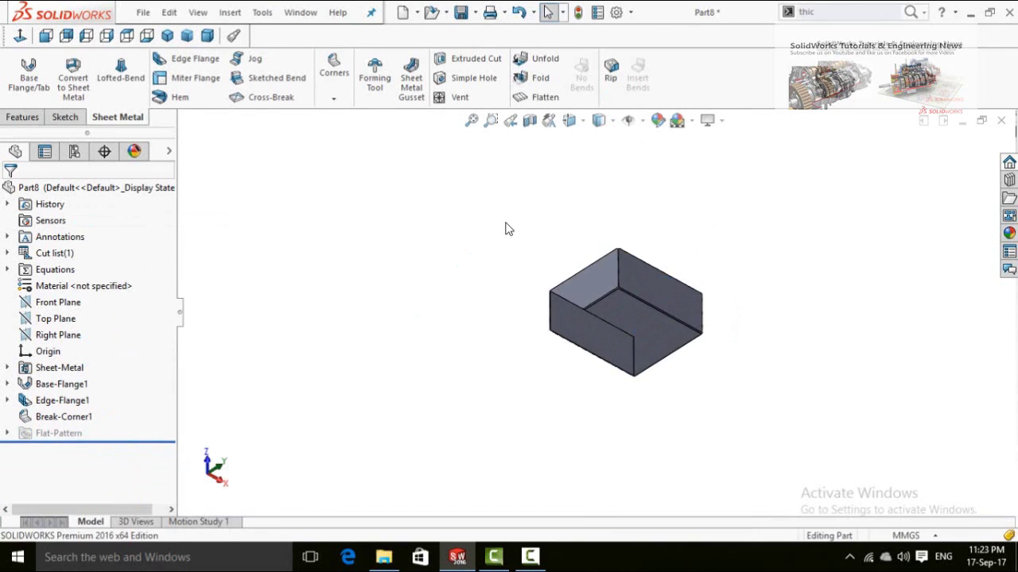
- Unfold all three edge bends of the part, keeping the inner bottom face fixed
click(544, 60)
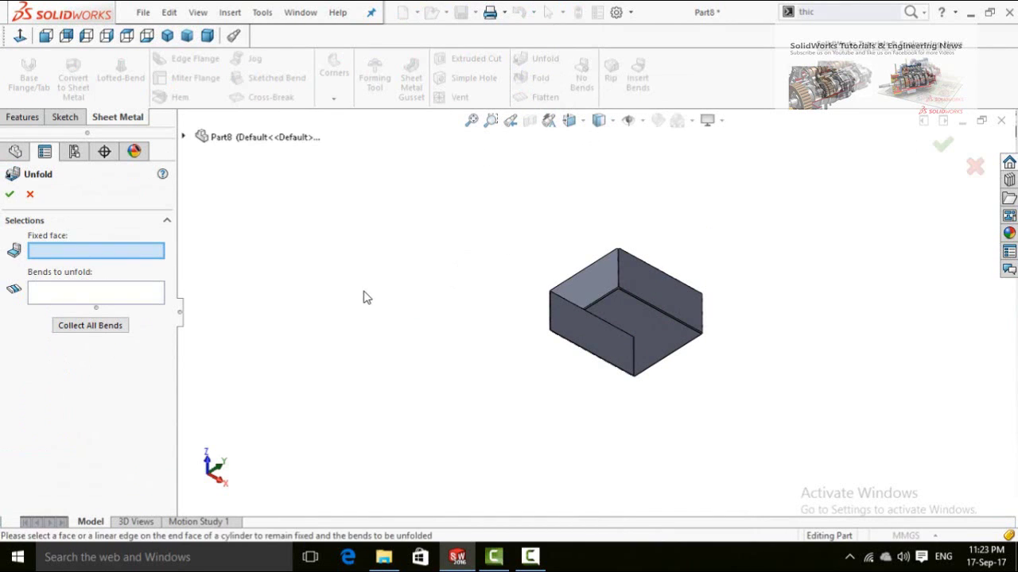
middle_drag(363, 298, 380, 334)
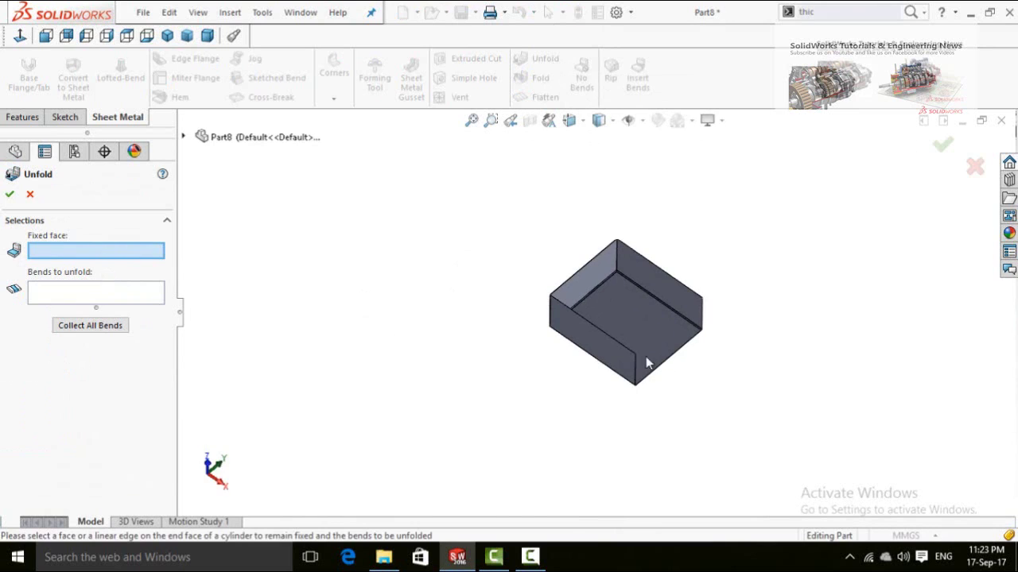
click(607, 314)
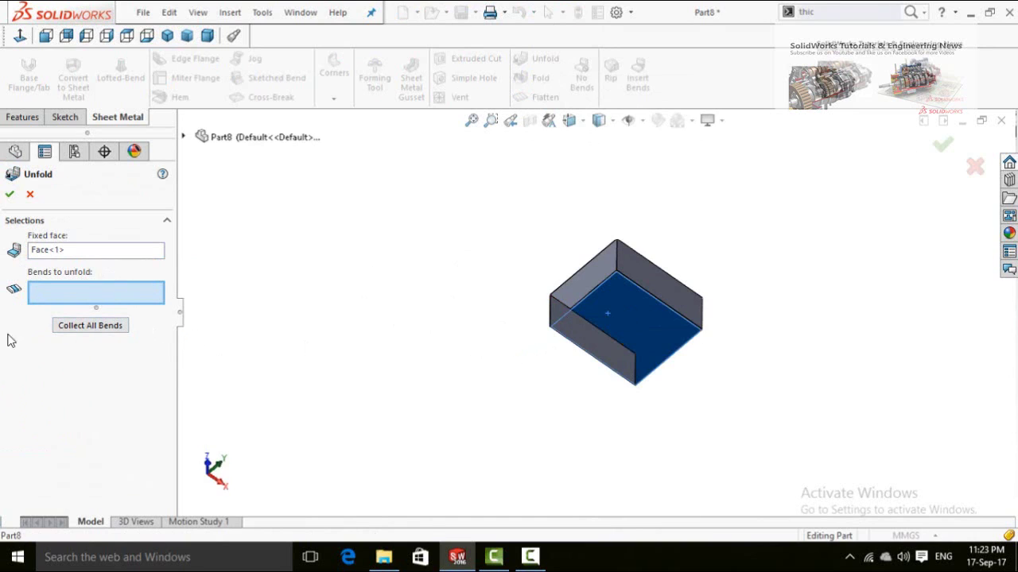
click(79, 330)
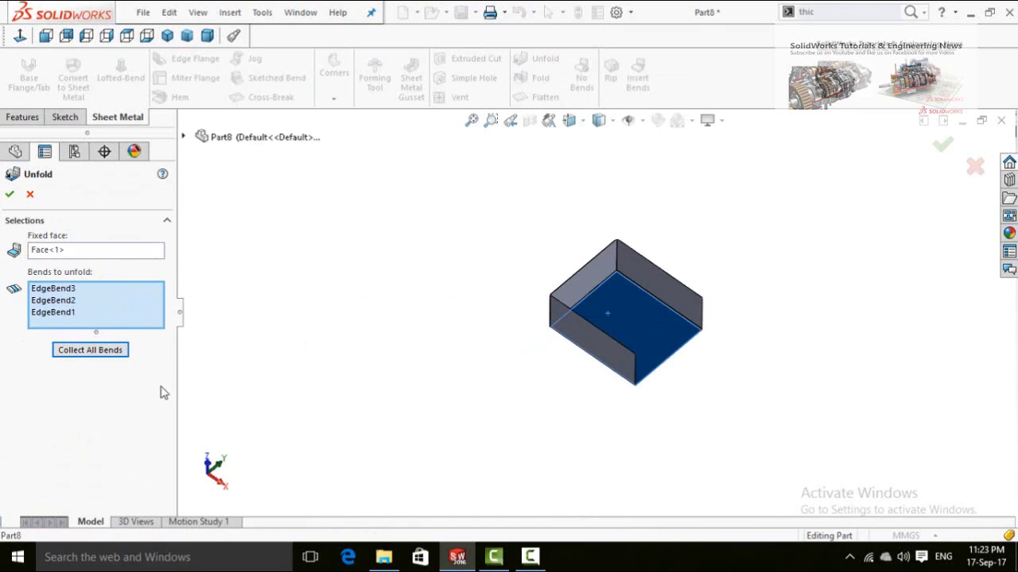
click(9, 194)
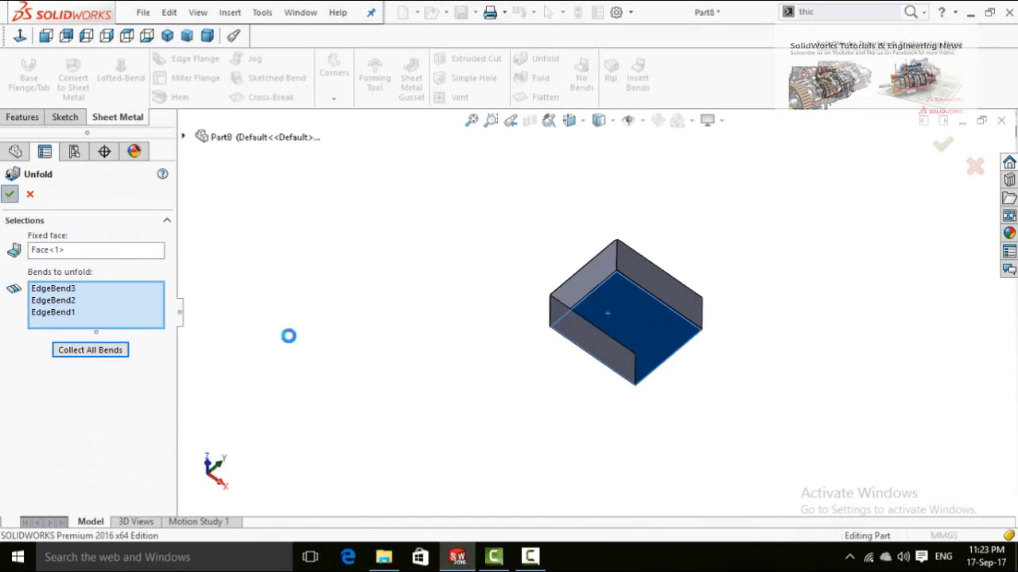
middle_drag(489, 357, 487, 327)
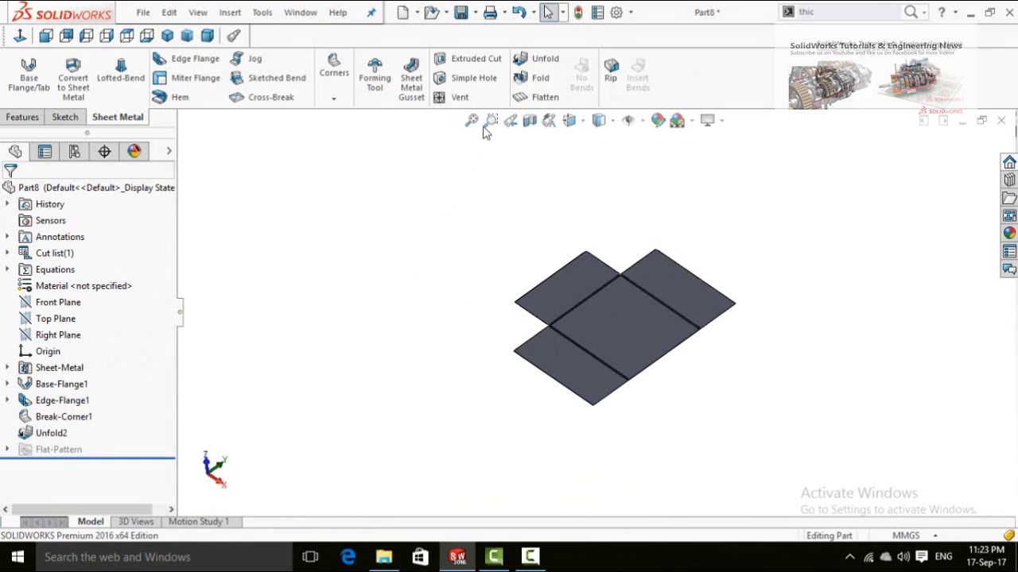
- Fold all three edge bends back up with the bottom face as the fixed face
click(533, 78)
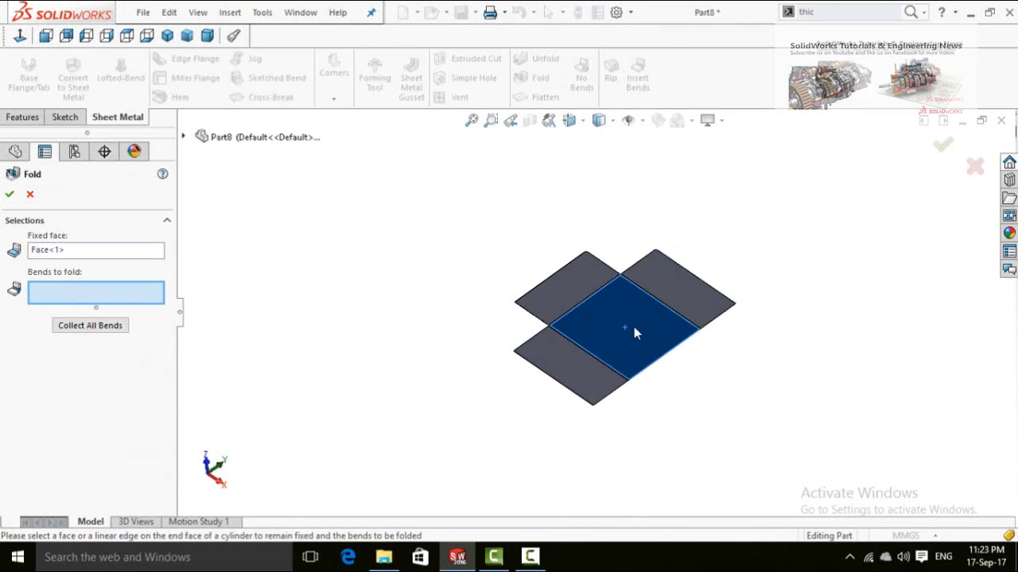
click(90, 325)
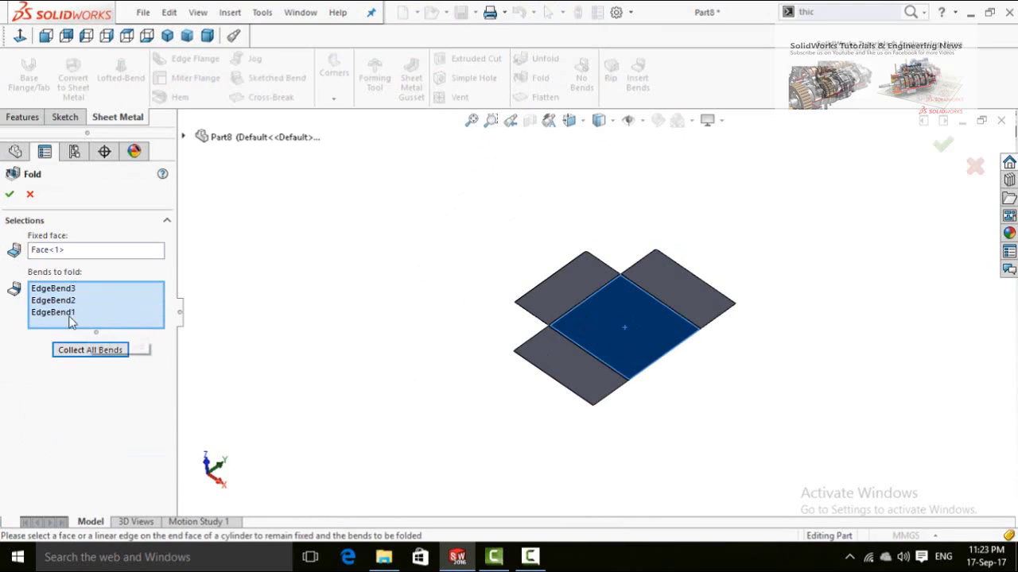
click(9, 196)
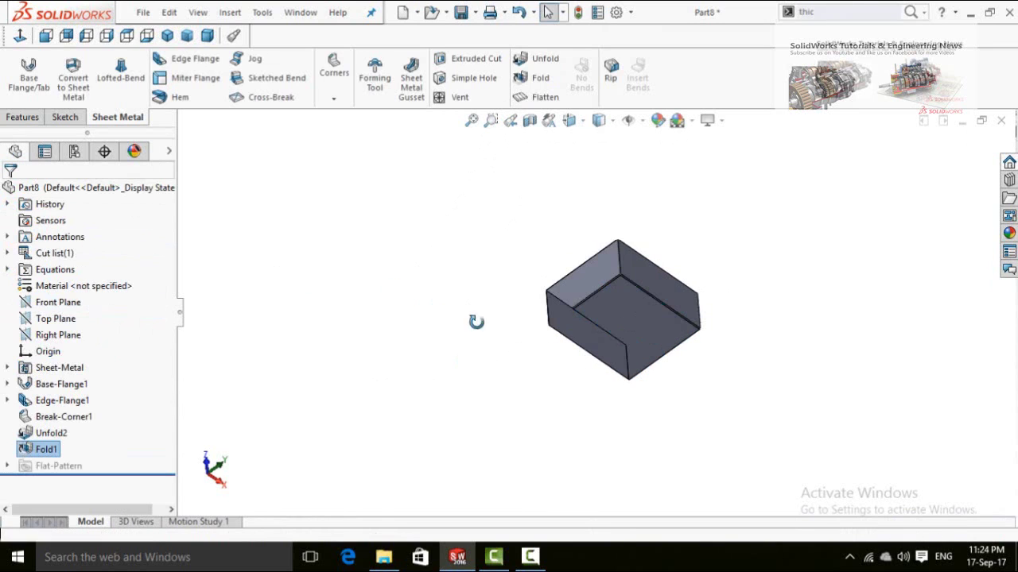
- Start a new sketch on the outer face of the long side flange for a vent
middle_drag(477, 320, 463, 259)
click(488, 282)
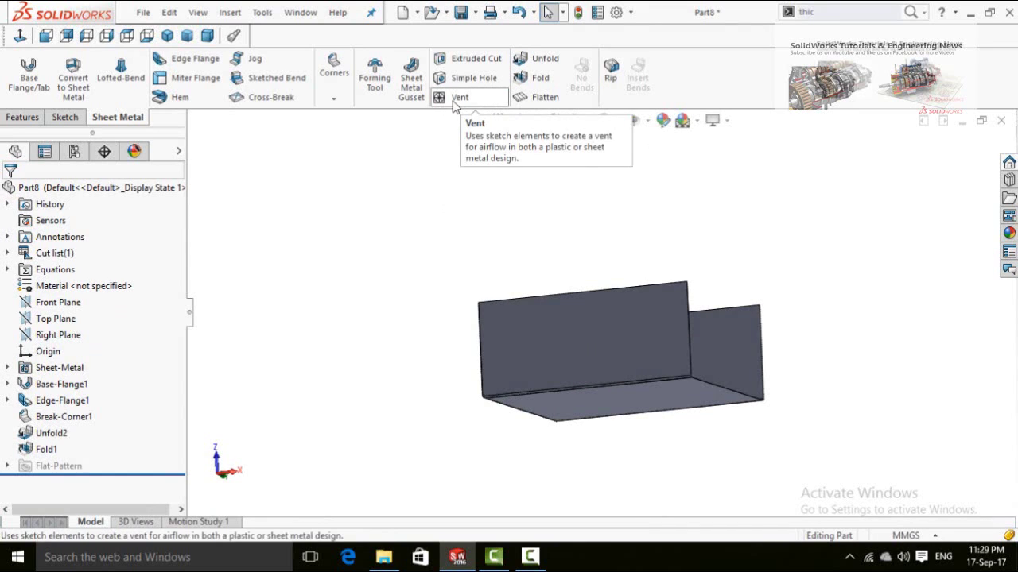
click(601, 348)
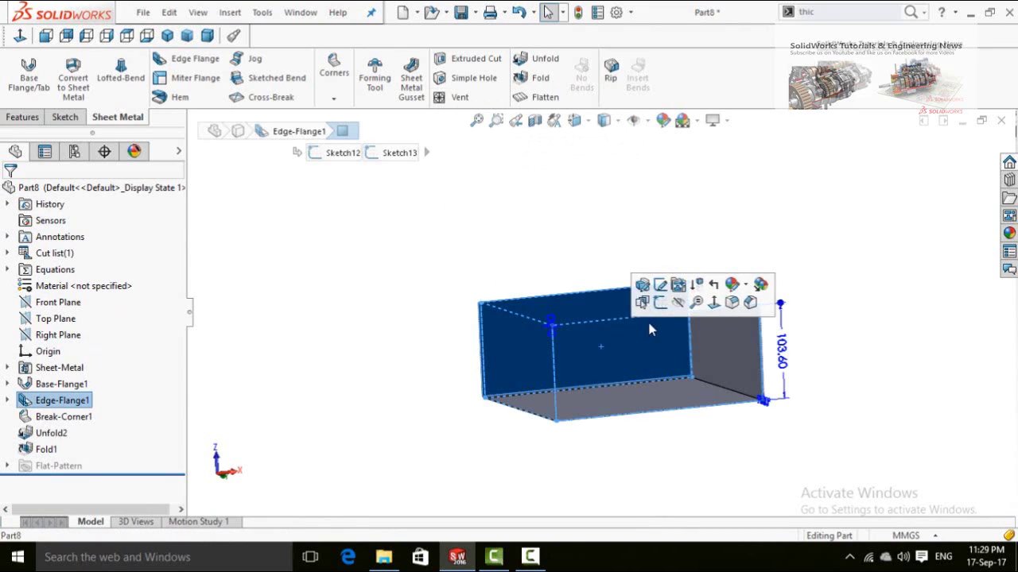
click(648, 305)
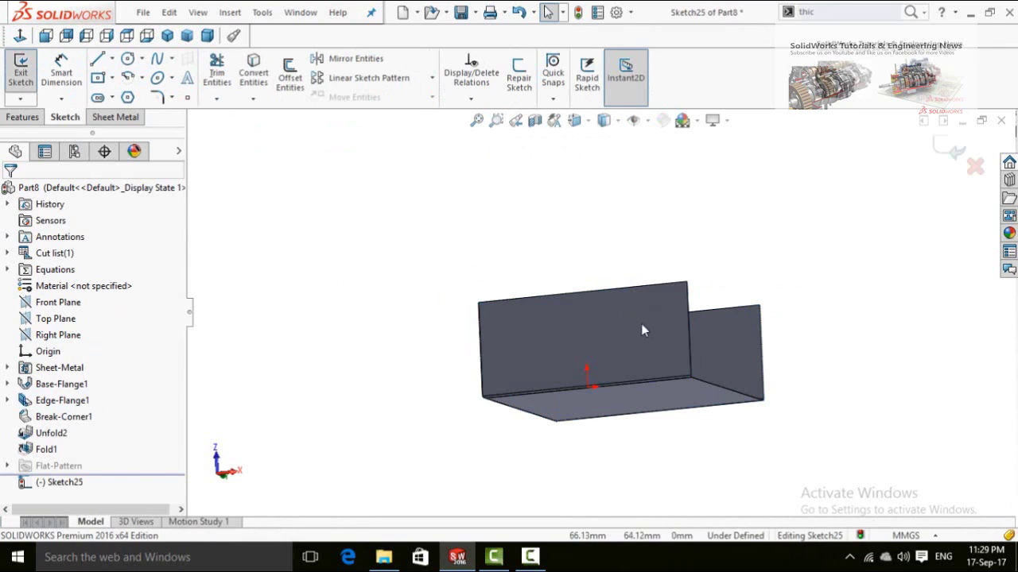
click(147, 35)
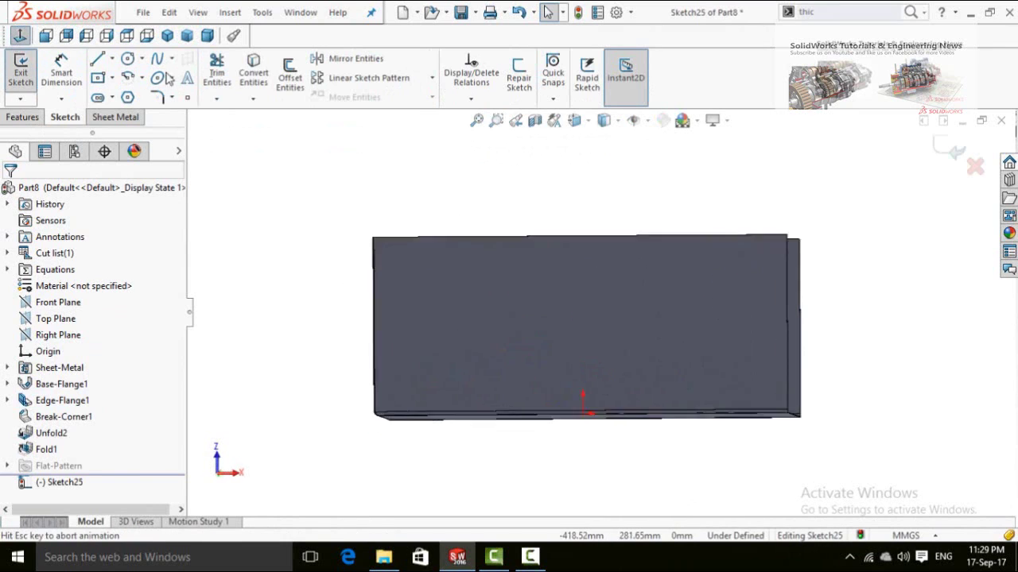
- Sketch a circle about 48 mm in diameter near the flange face's upper middle, with a smaller concentric circle inside it
click(127, 58)
click(580, 278)
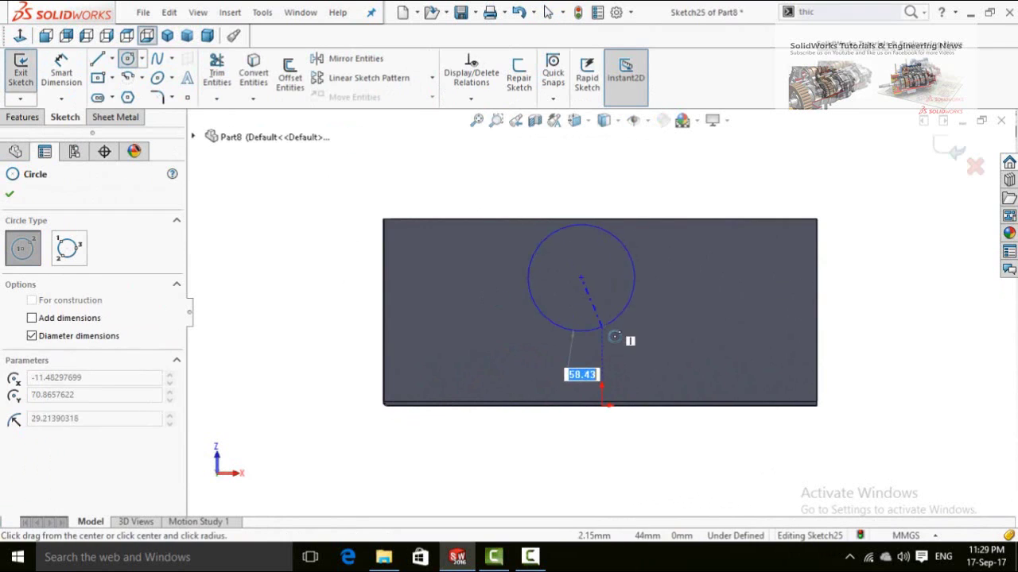
click(594, 318)
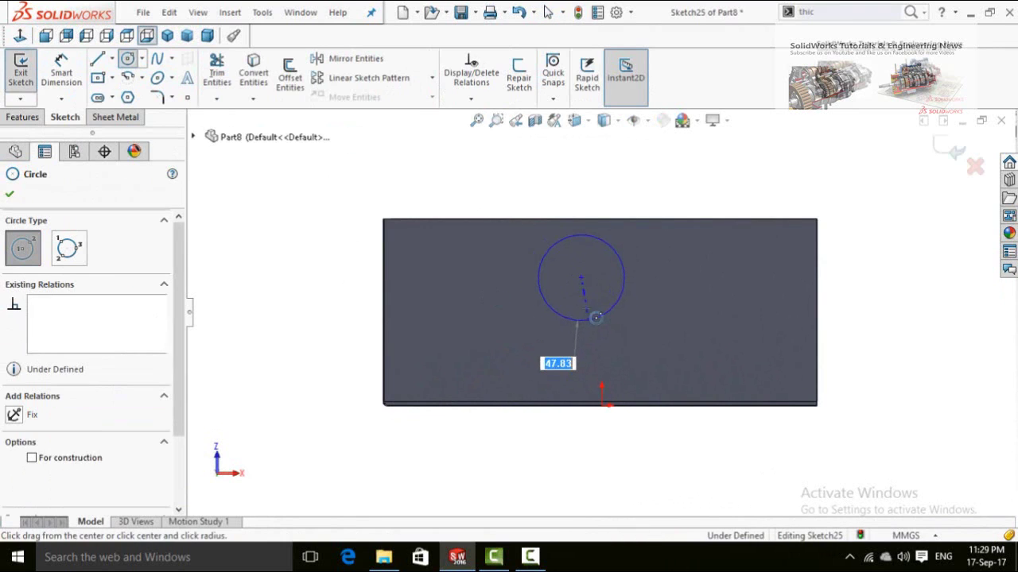
click(581, 278)
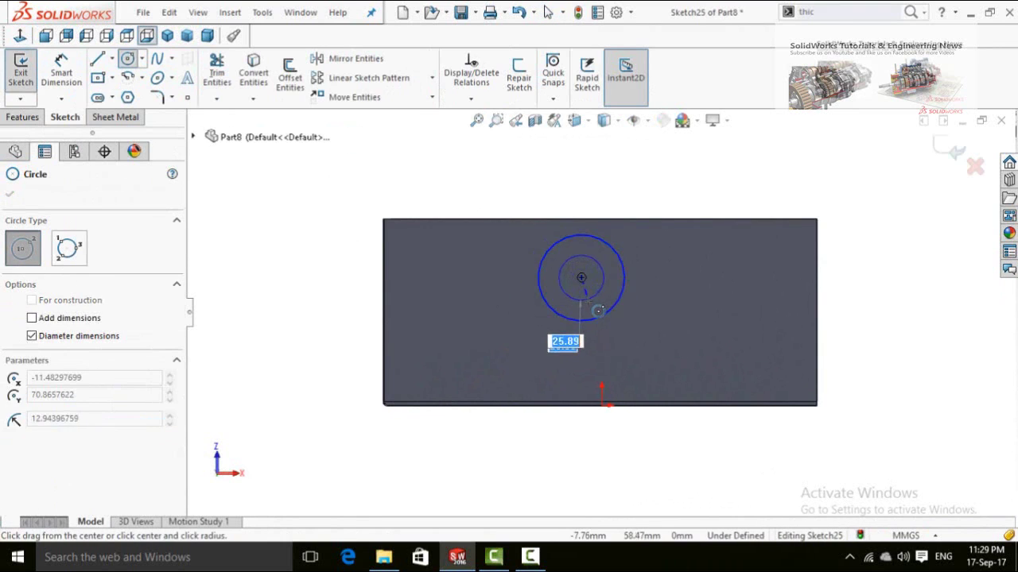
click(604, 290)
scroll(588, 299, down, 3)
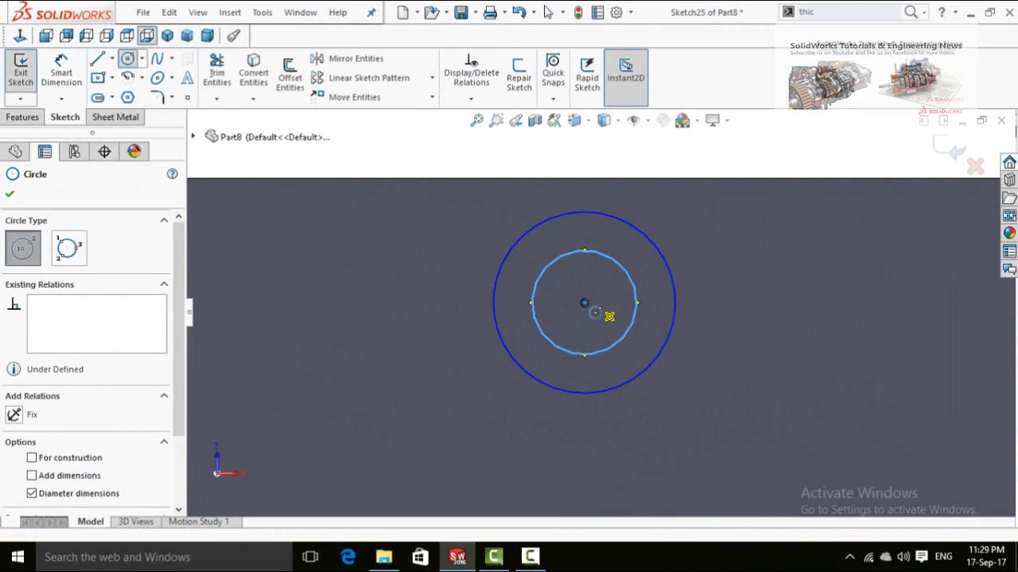
- Sketch a third, smallest circle concentric with the two existing circles on the flange face
click(585, 303)
click(609, 338)
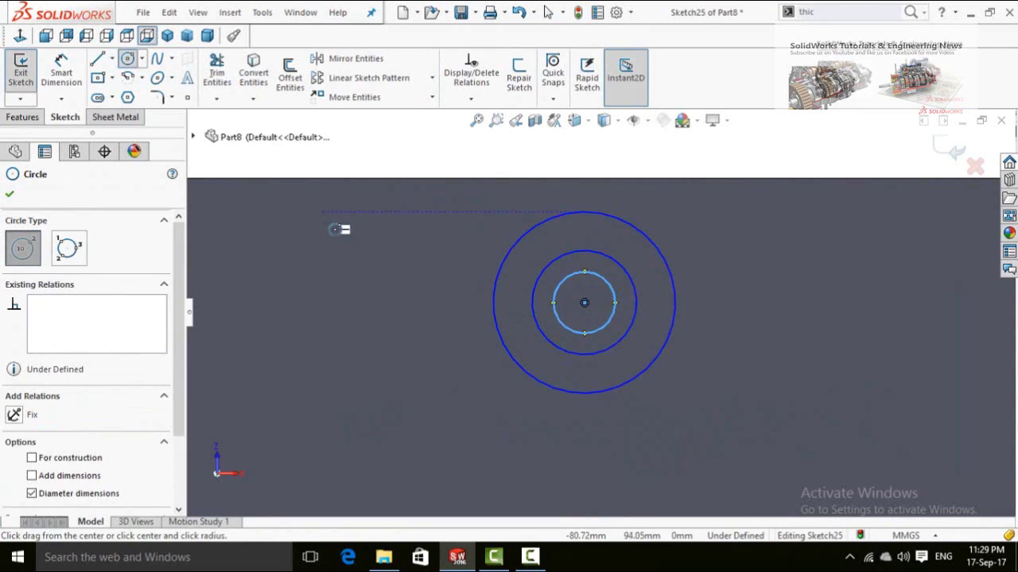
key(Escape)
- Sketch a horizontal and a vertical line, each about 48 mm long, across the outer circle through its center, and exit the sketch
key(l)
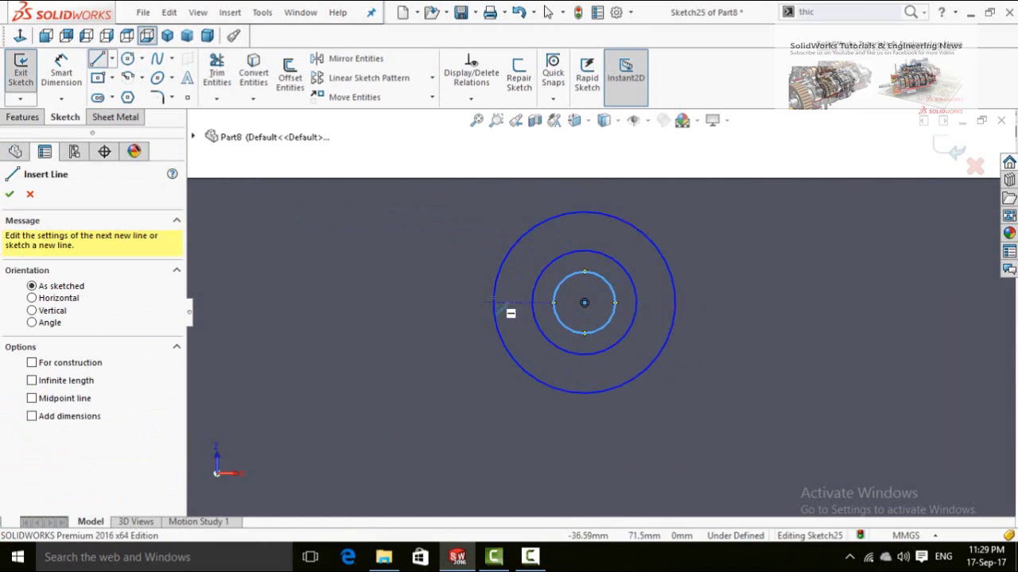
click(494, 304)
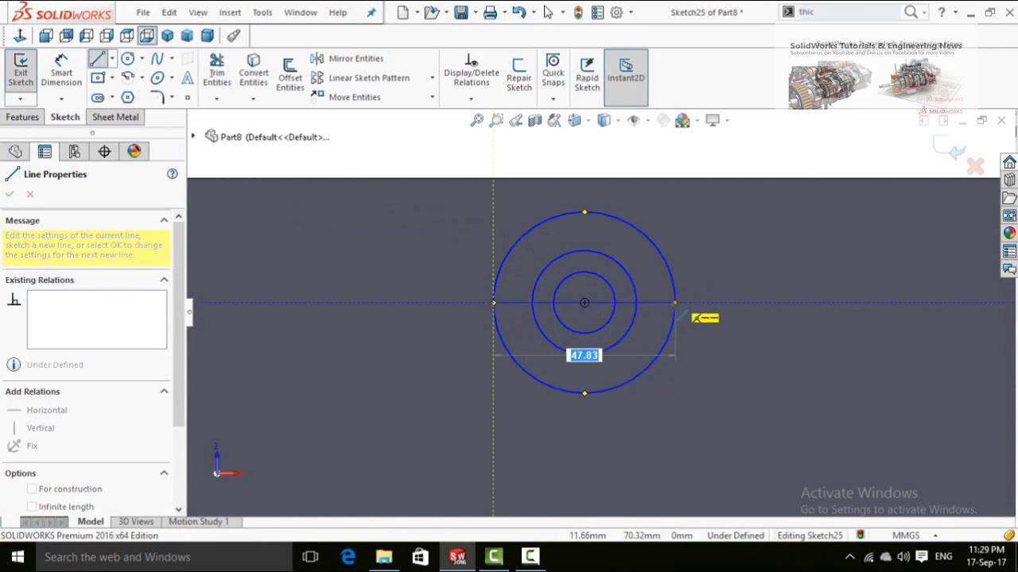
click(675, 303)
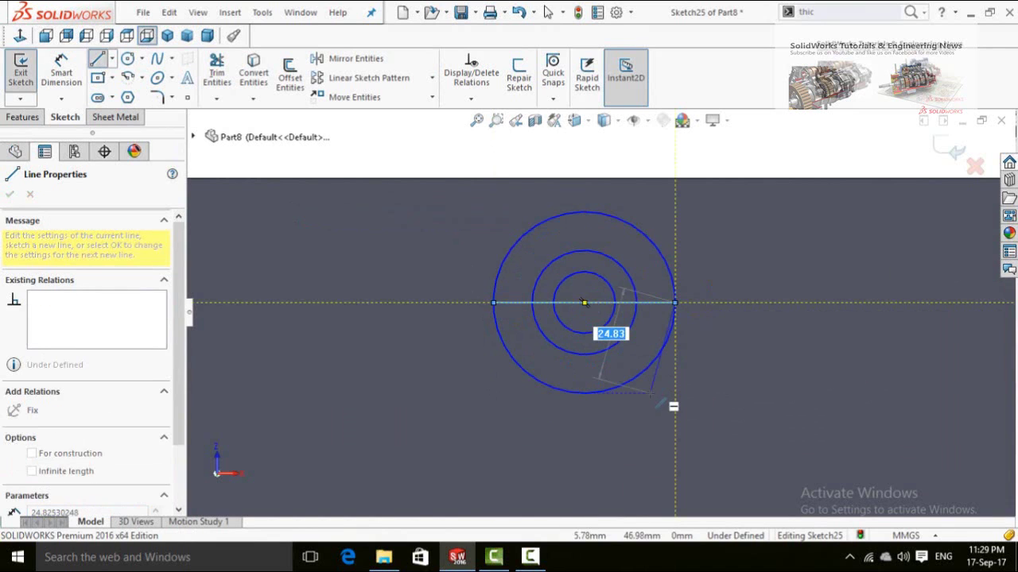
key(Escape)
key(Escape)
key(l)
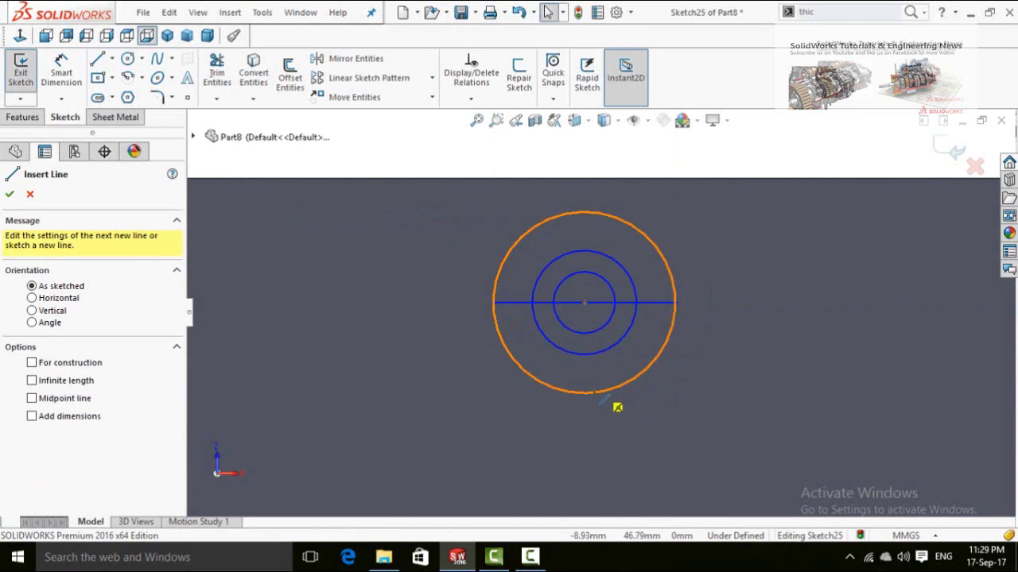
click(584, 392)
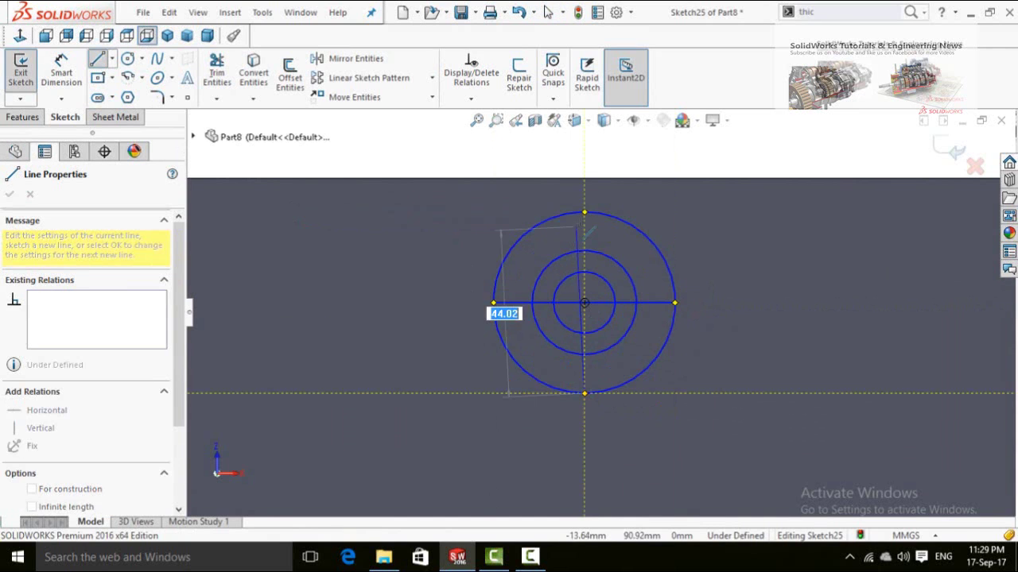
click(584, 213)
key(Escape)
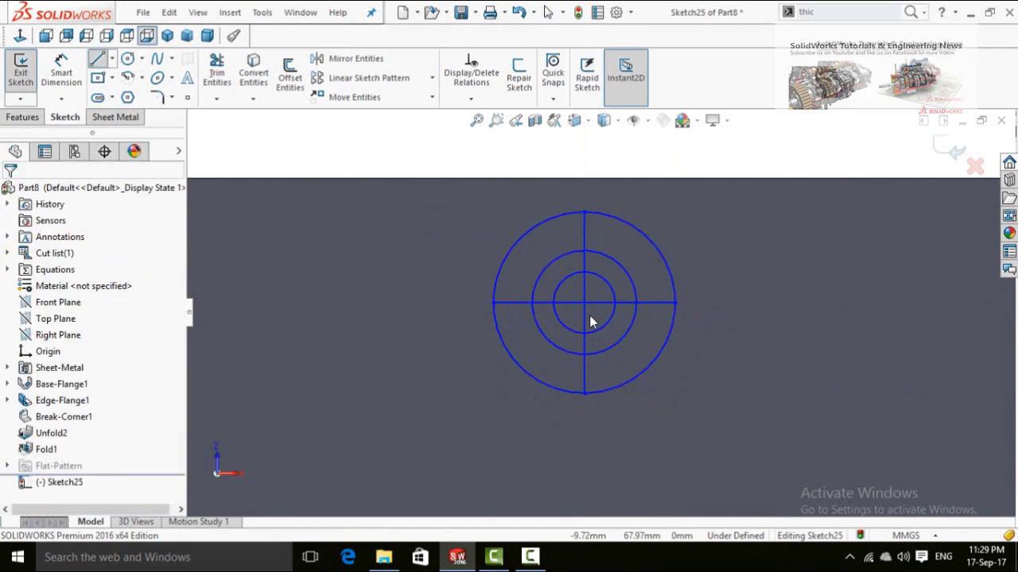
scroll(596, 316, up, 3)
middle_drag(600, 317, 538, 171)
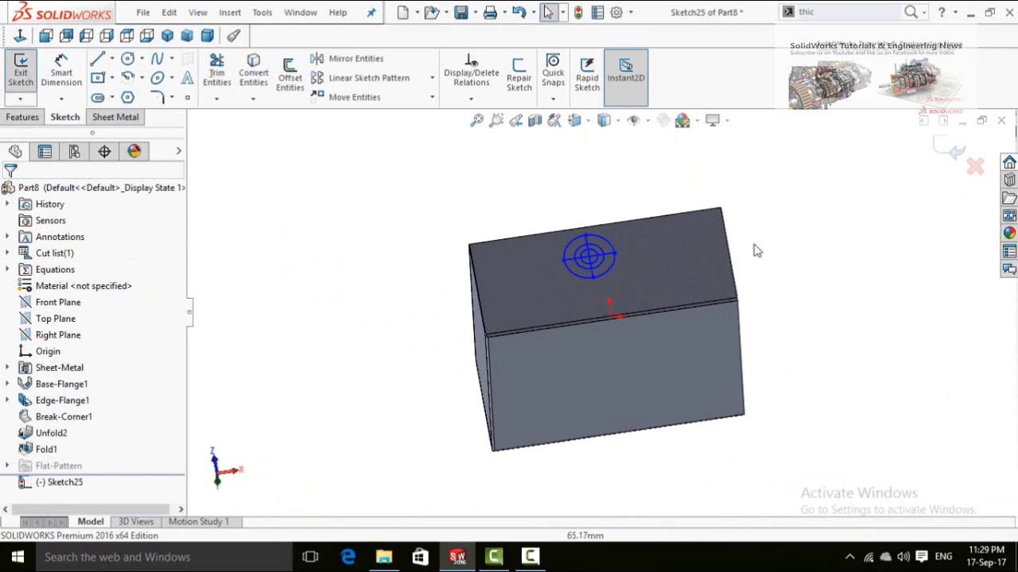
mouse_move(552, 220)
middle_down()
mouse_move(539, 211)
mouse_move(548, 213)
middle_up()
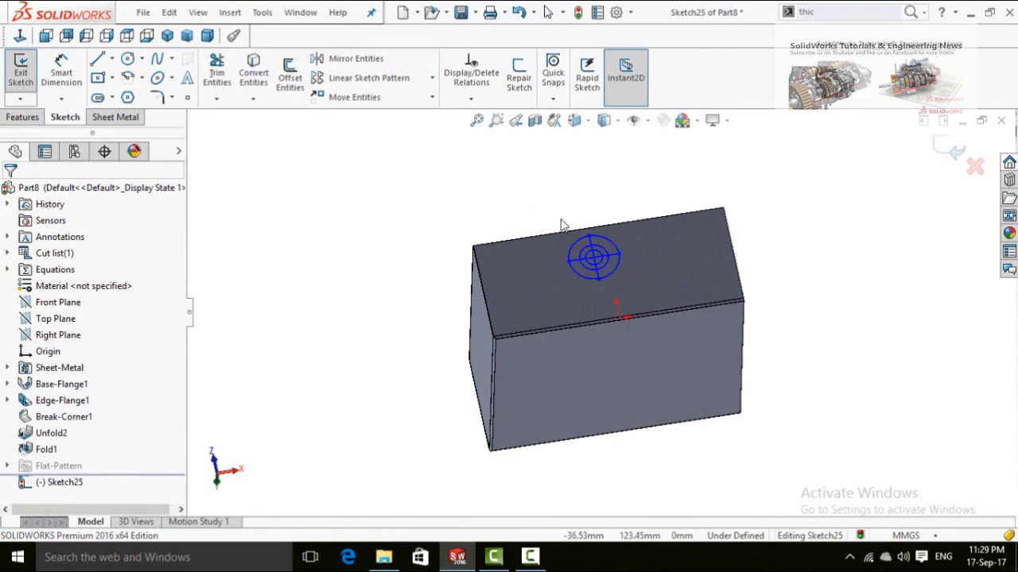
click(947, 150)
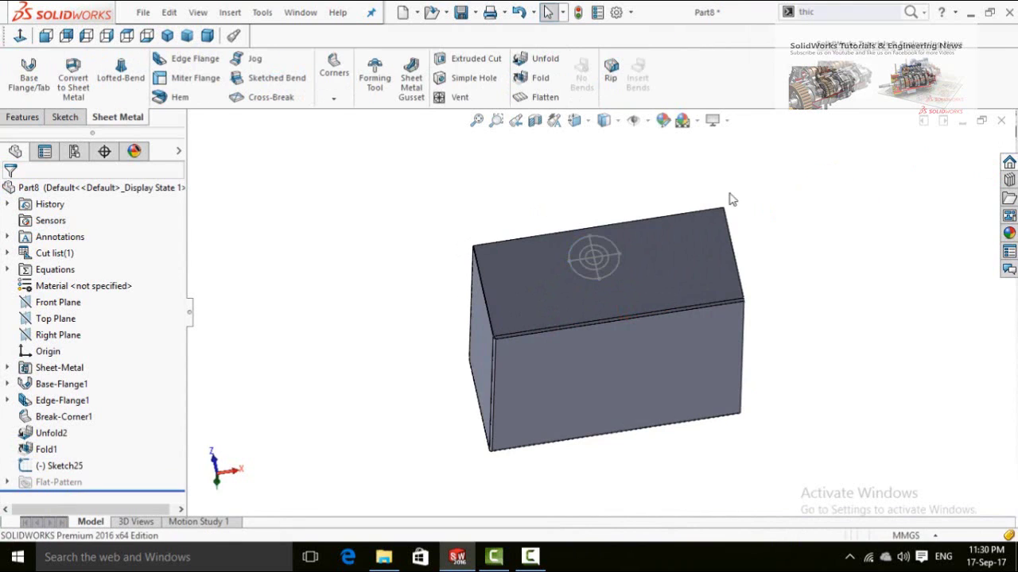
- Start a Vent feature on the long side flange with the outer sketch circle as its boundary
click(458, 97)
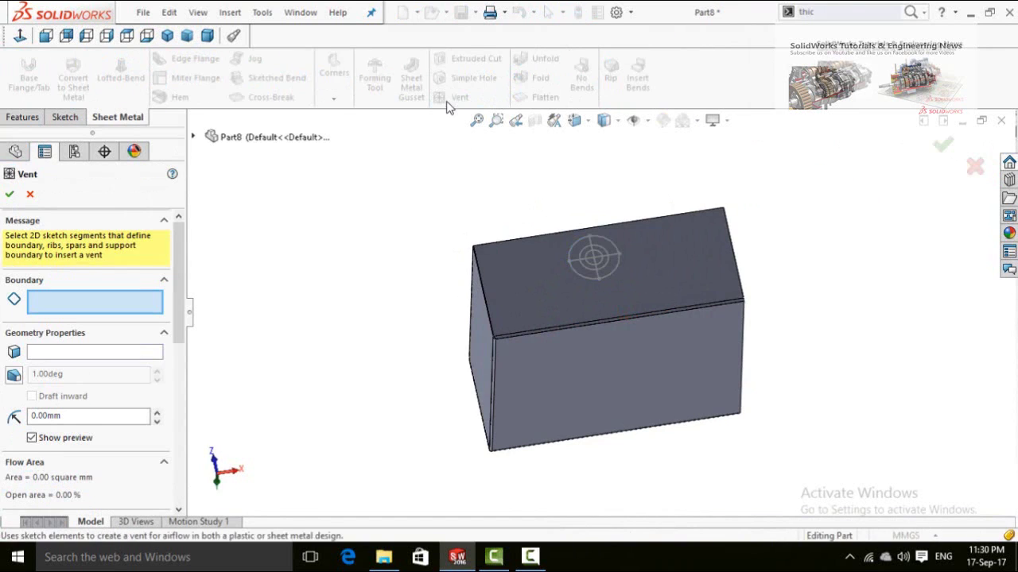
middle_drag(474, 203, 474, 223)
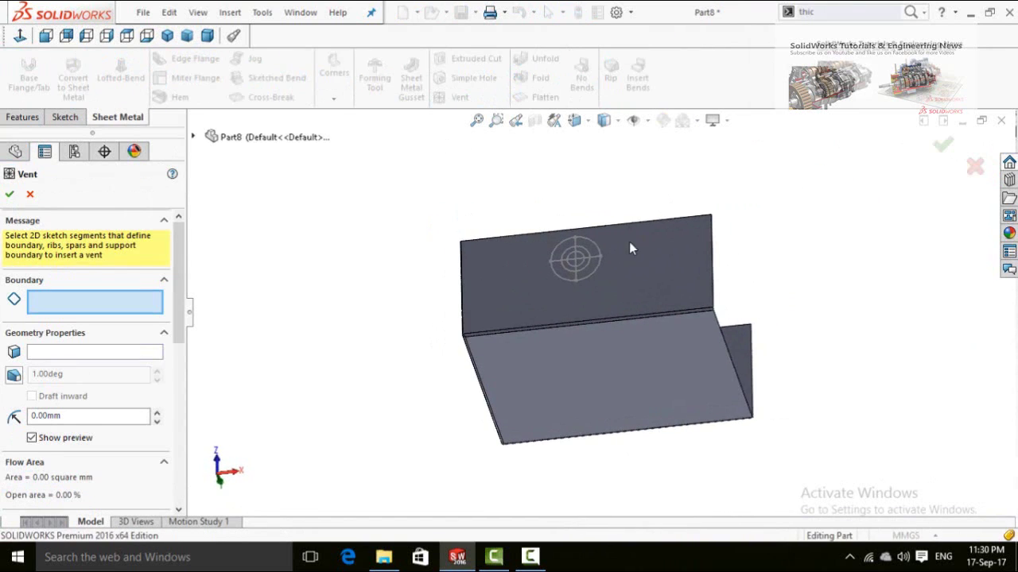
scroll(629, 248, down, 2)
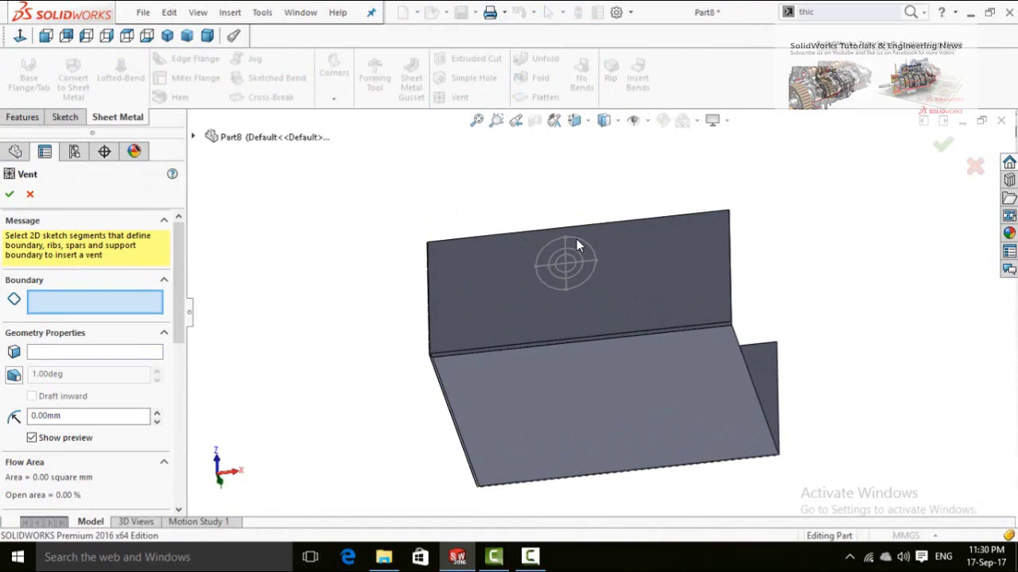
click(576, 242)
click(576, 246)
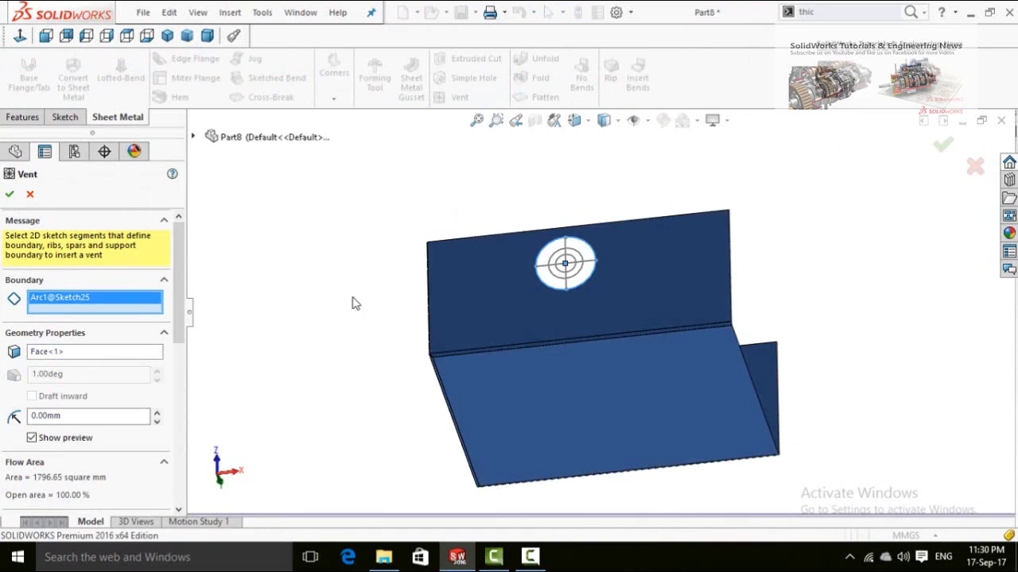
- Assign the vertical and horizontal sketch lines as the ribs of the vent
drag(173, 283, 175, 322)
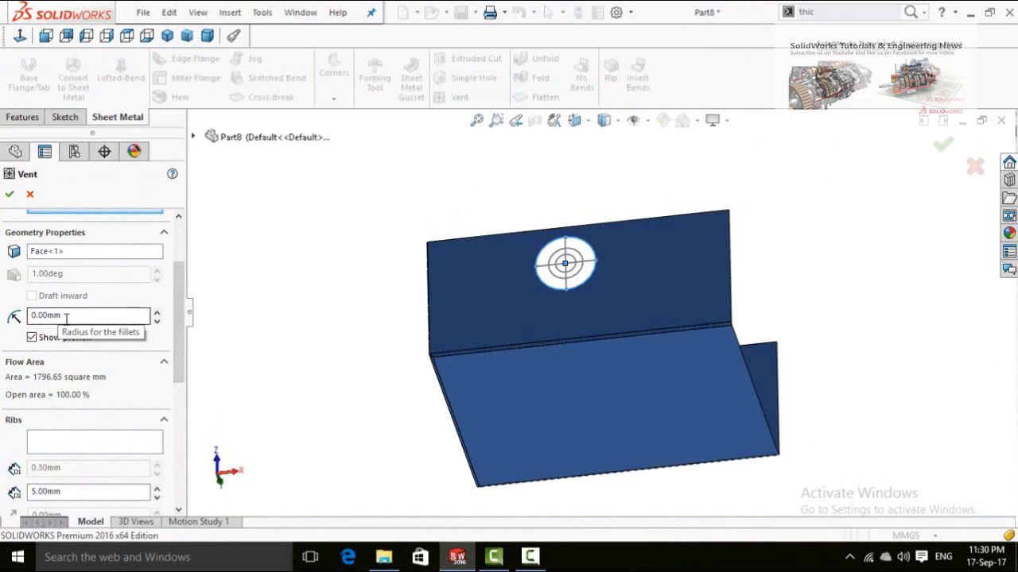
scroll(115, 352, down, 4)
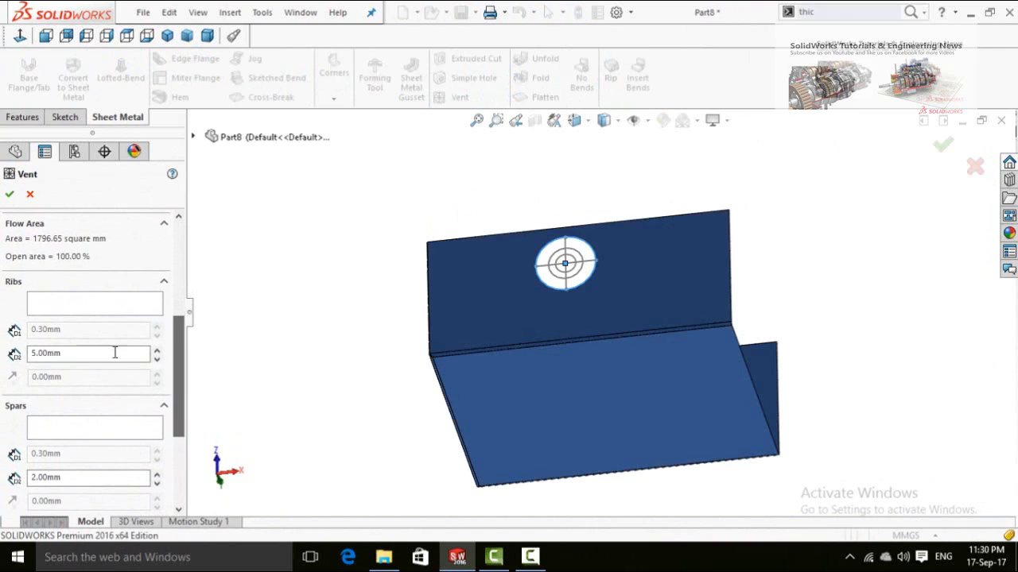
click(87, 310)
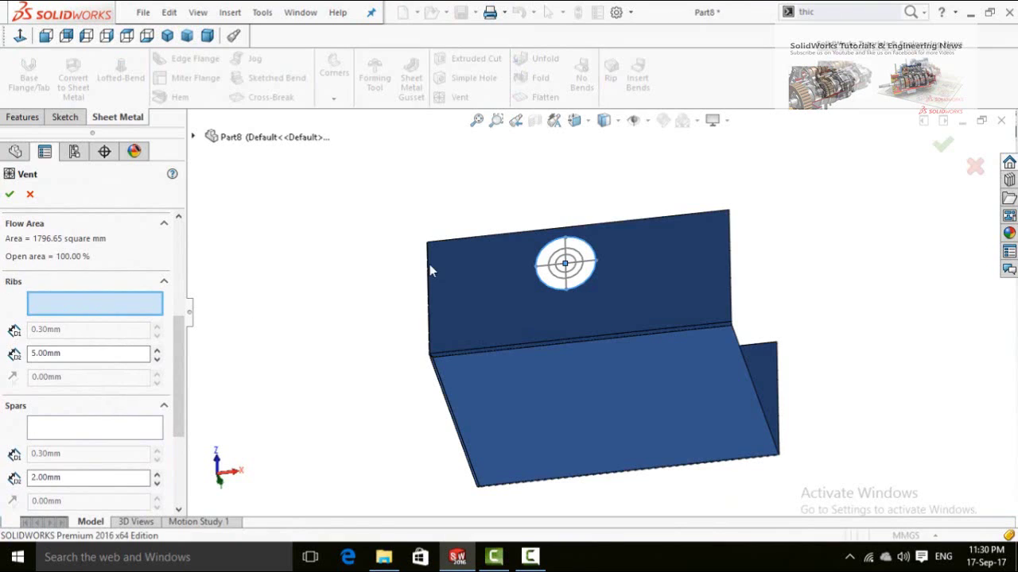
scroll(564, 265, up, 3)
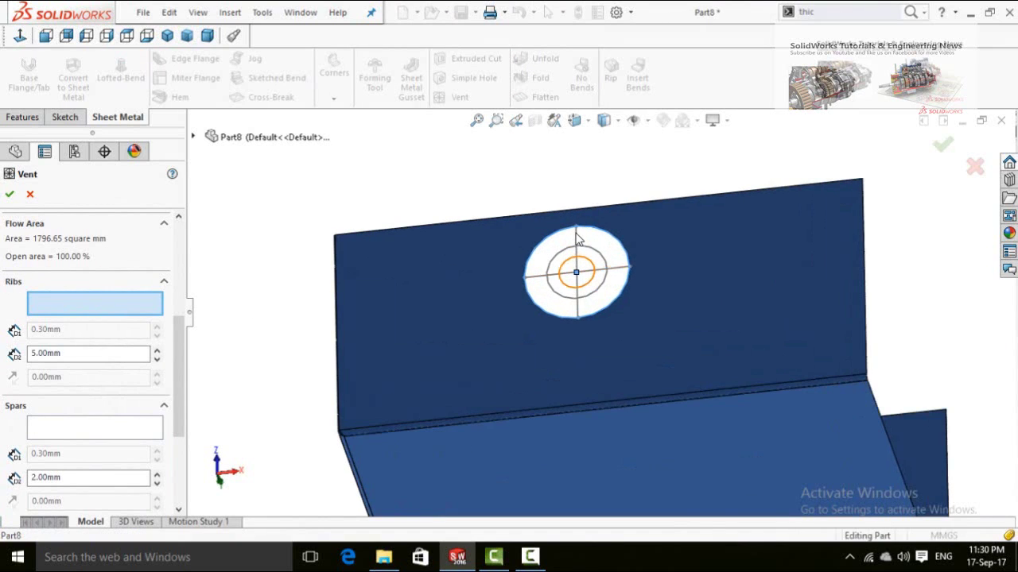
click(577, 239)
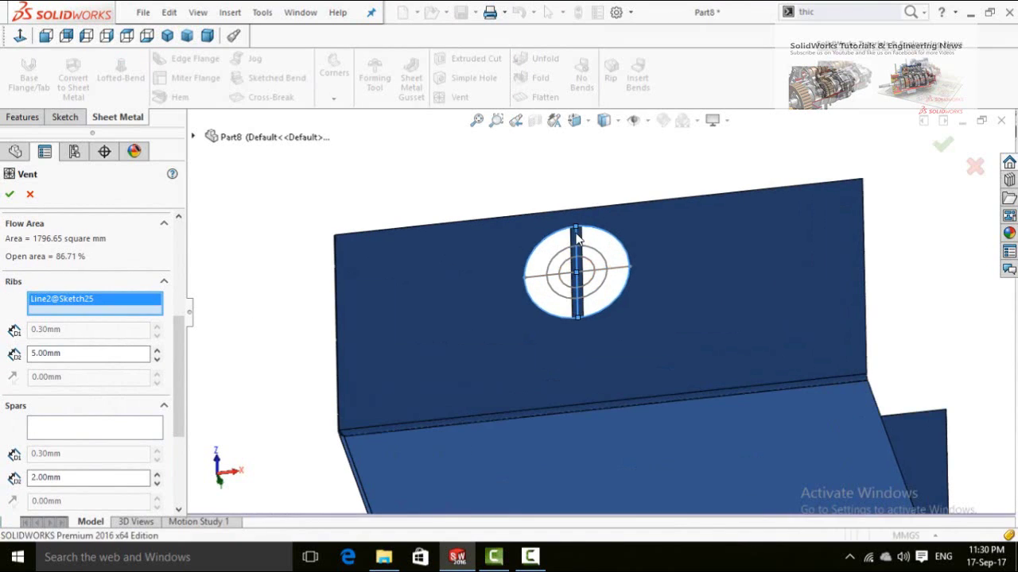
click(539, 279)
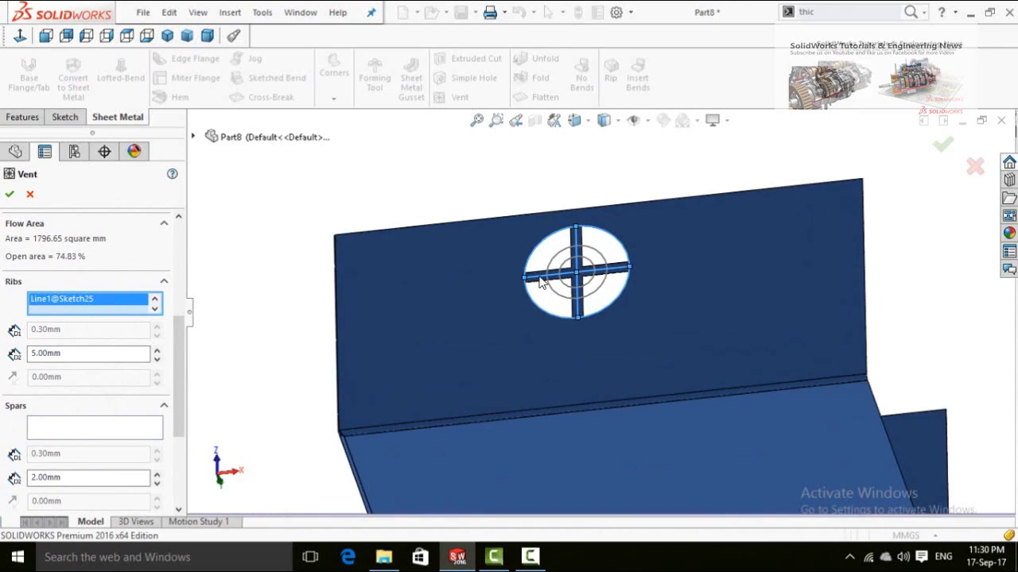
- Assign the middle concentric circle as the spar of the vent
scroll(87, 325, down, 5)
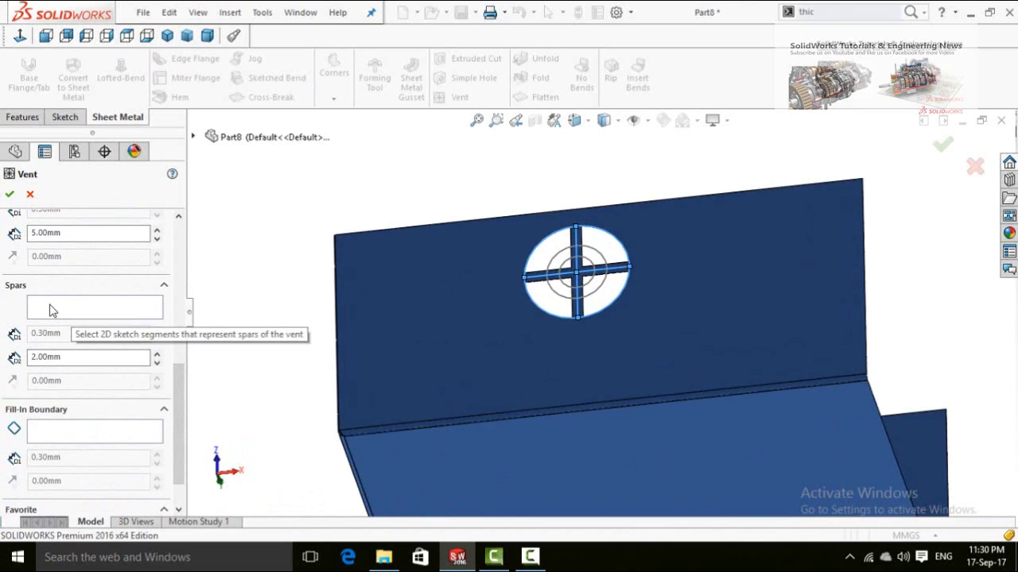
click(78, 310)
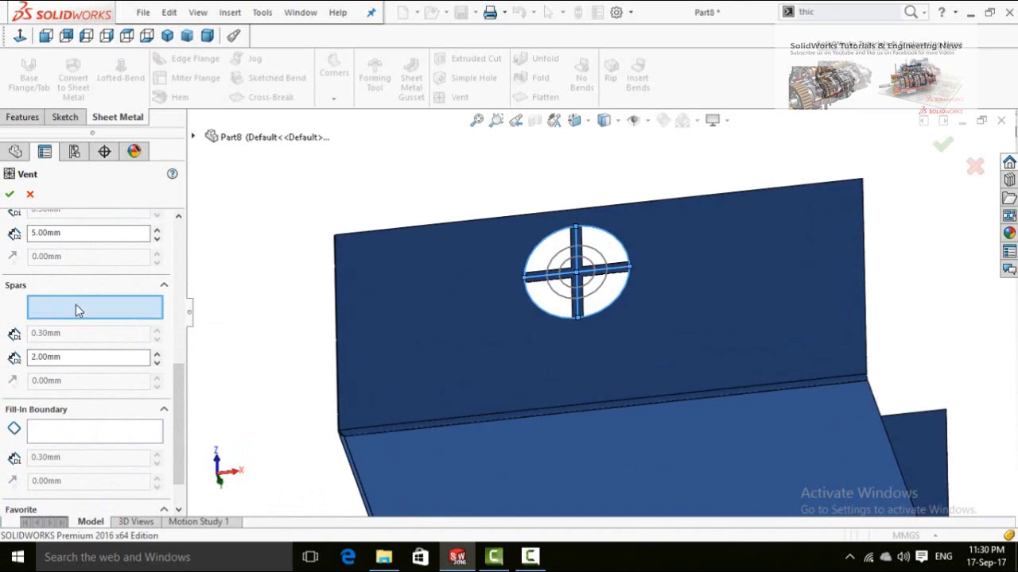
click(601, 265)
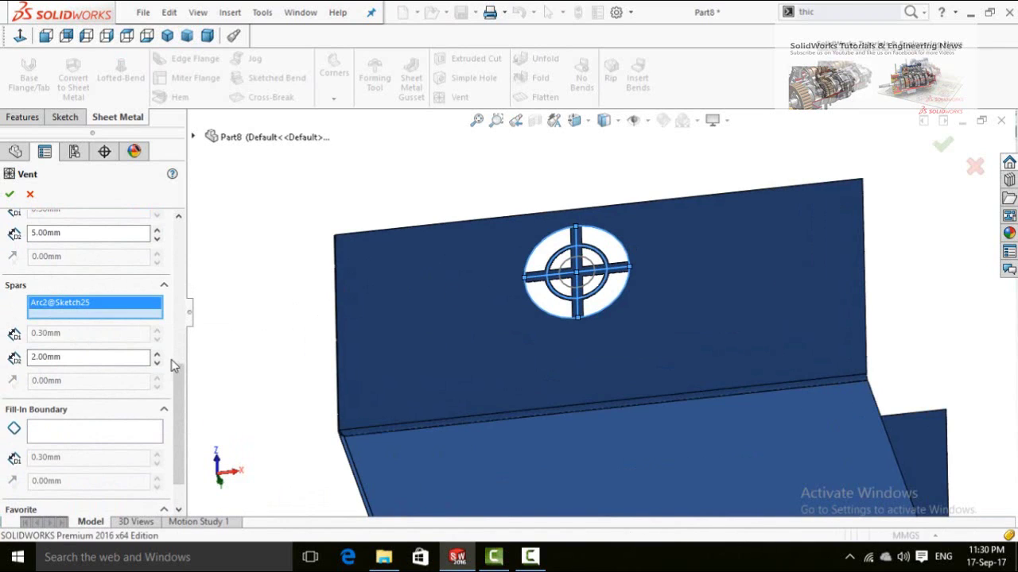
- Use the smallest circle as the vent's fill-in boundary and create the vent
scroll(170, 359, down, 2)
click(57, 390)
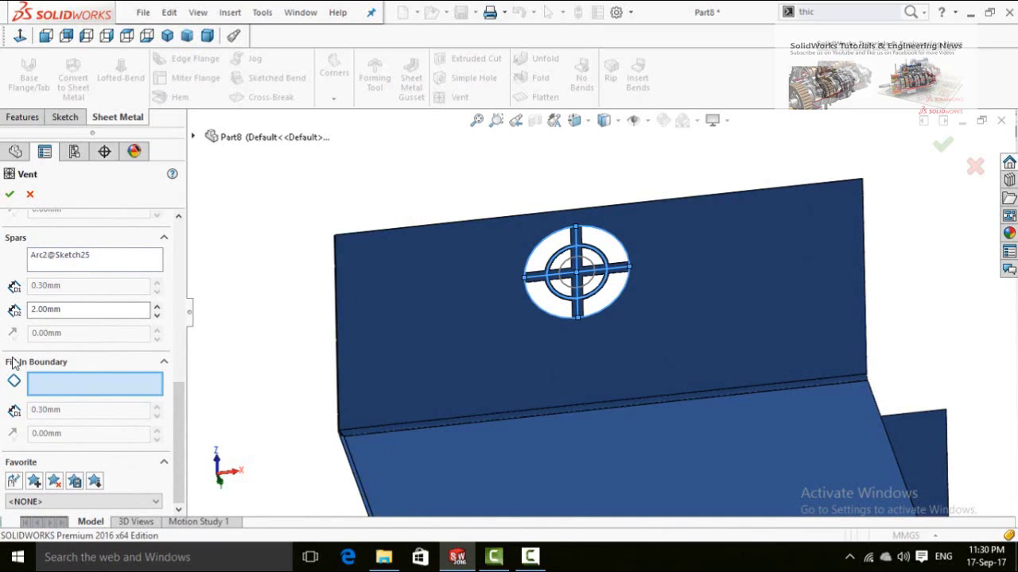
scroll(583, 256, down, 2)
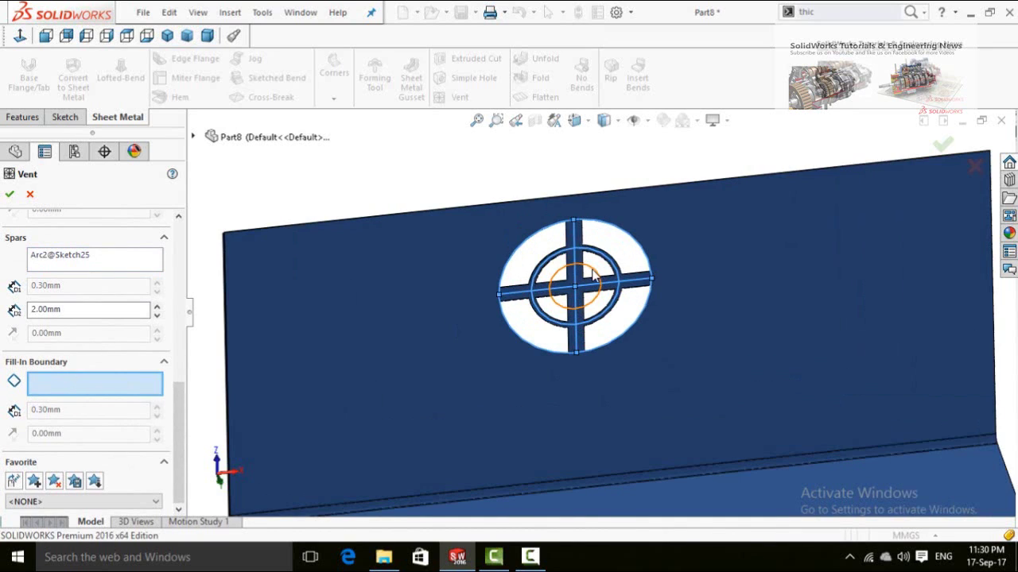
click(592, 275)
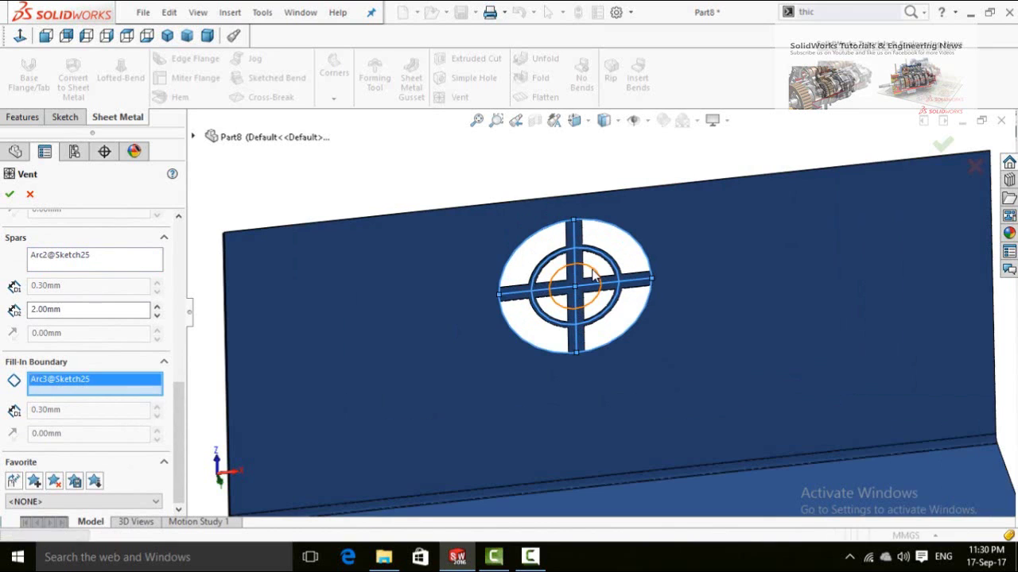
scroll(515, 232, up, 5)
mouse_move(515, 232)
middle_down()
mouse_move(522, 271)
mouse_move(520, 251)
middle_up()
scroll(616, 339, down, 4)
scroll(614, 283, up, 2)
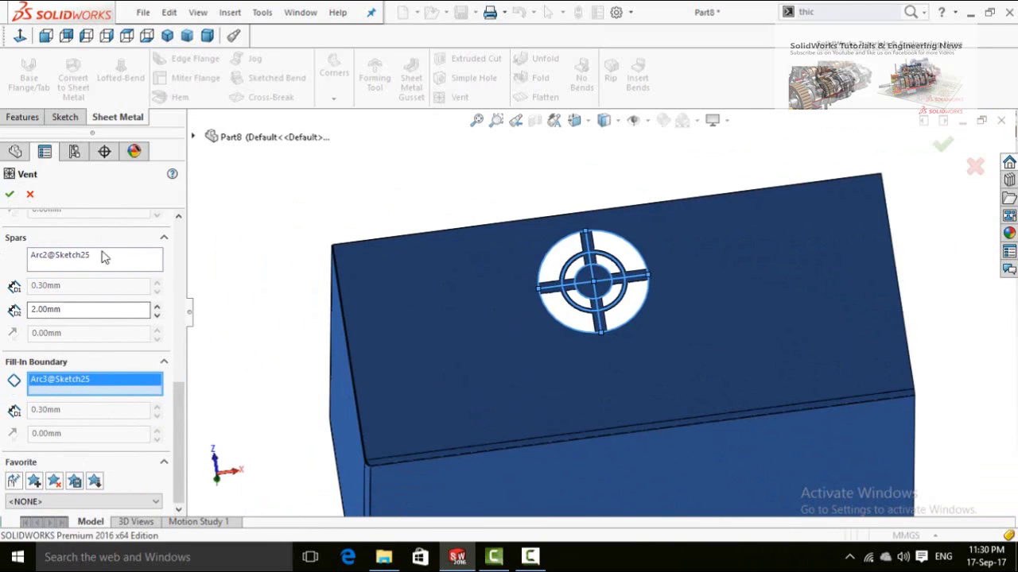
click(8, 195)
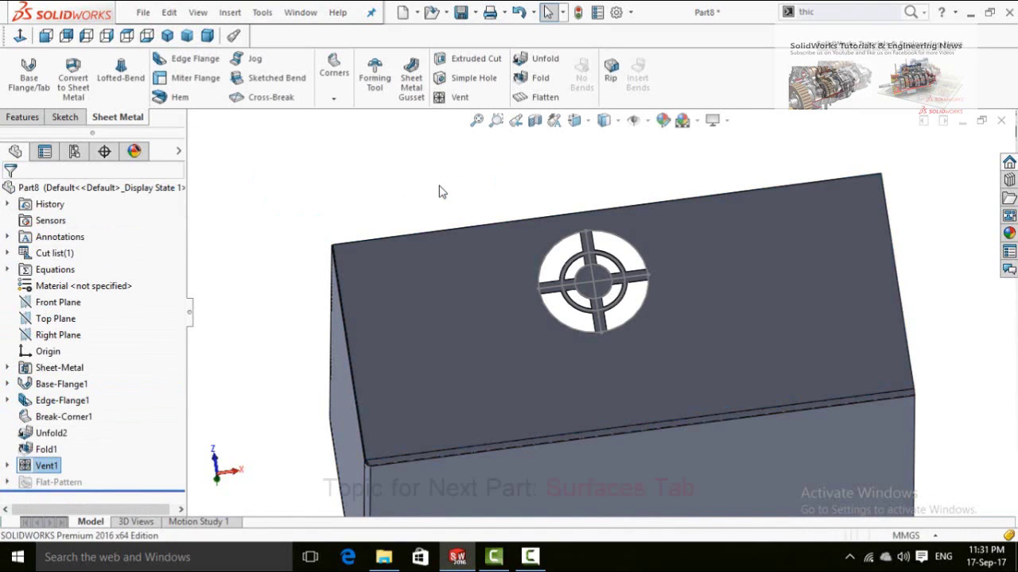
scroll(438, 188, up, 4)
middle_drag(439, 188, 458, 195)
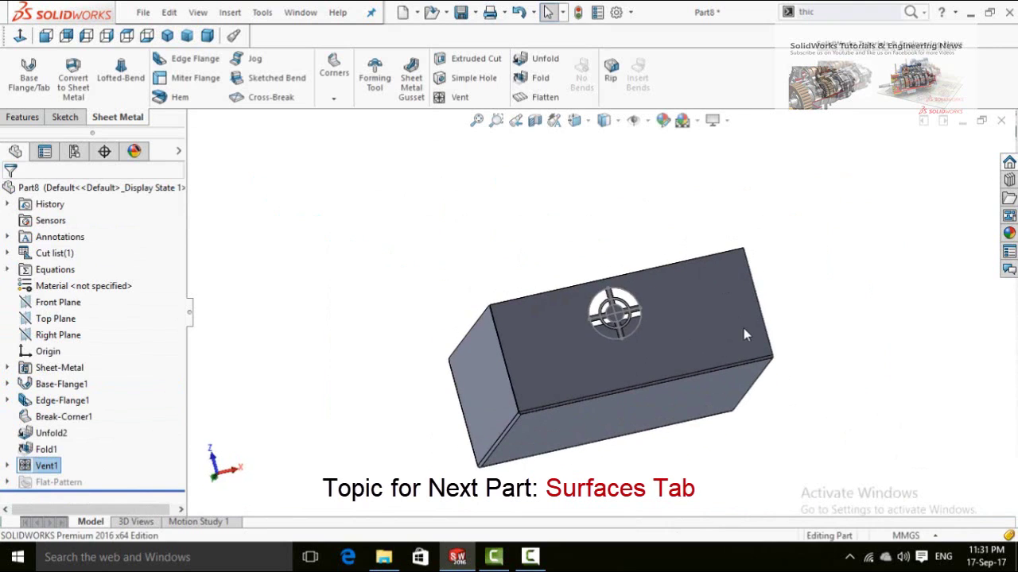
scroll(814, 348, down, 1)
middle_drag(805, 349, 806, 329)
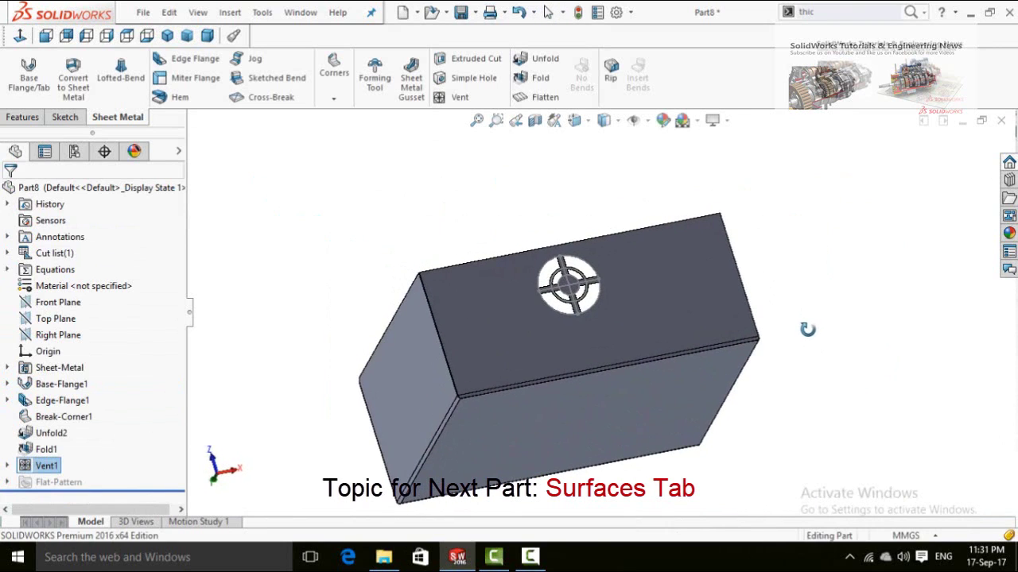
scroll(589, 300, down, 3)
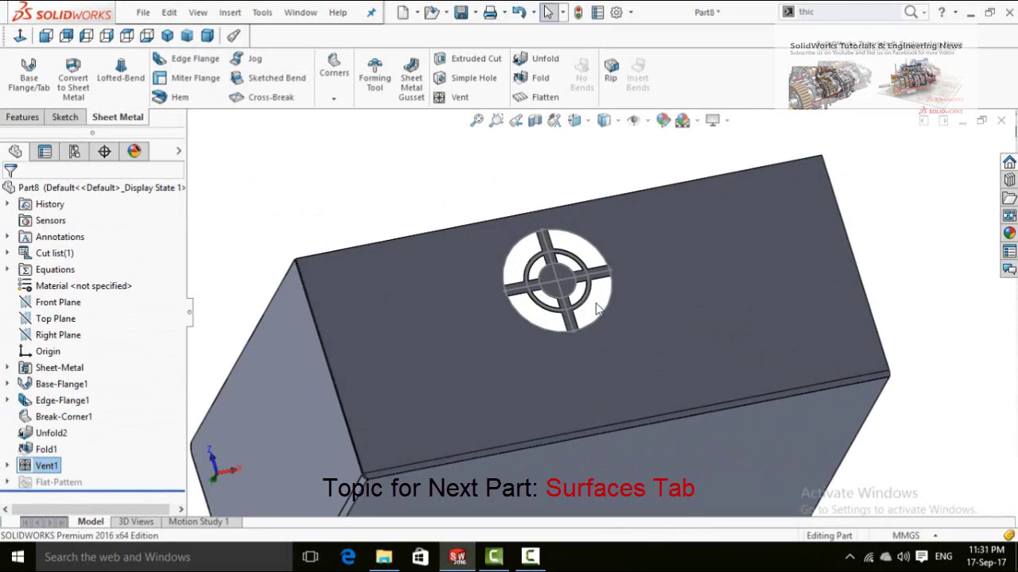
middle_drag(598, 310, 573, 262)
key(Escape)
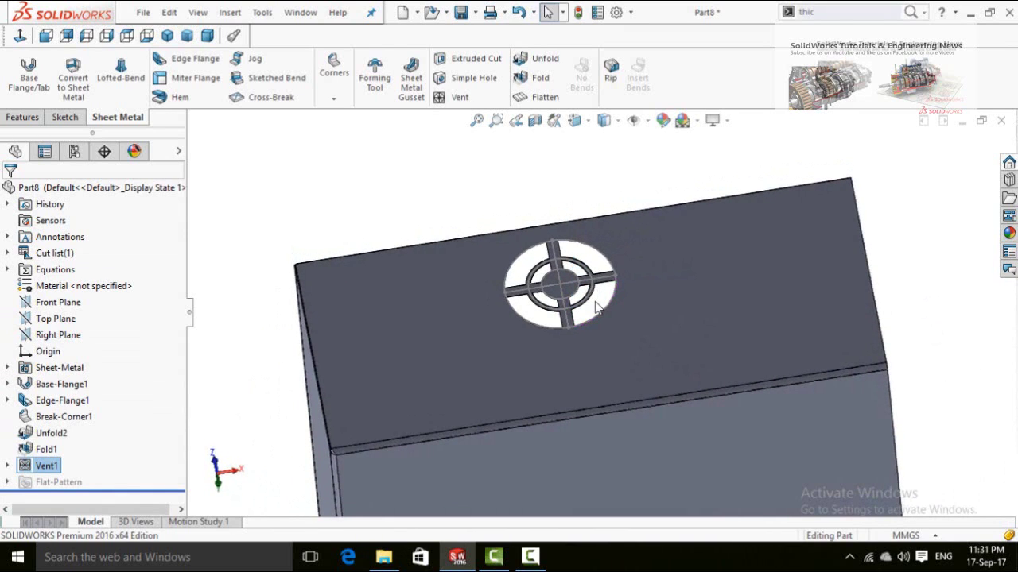